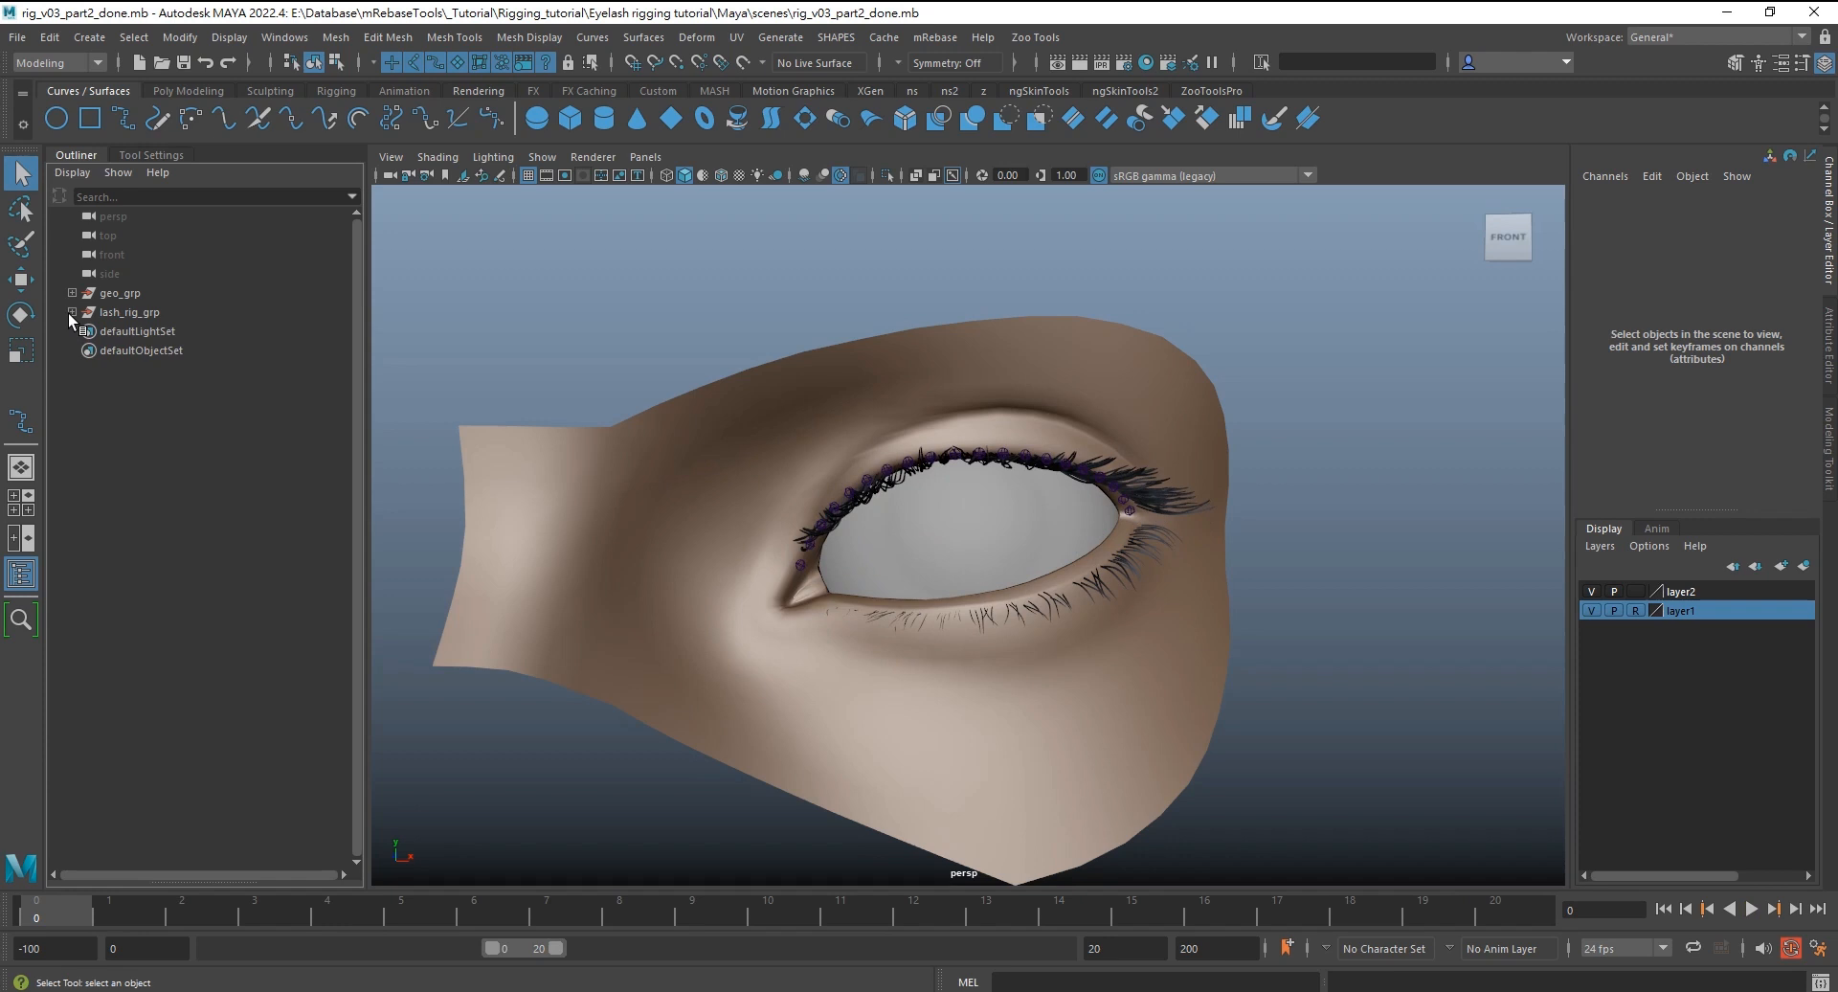
Group the joints lash_jnt1 through lash_jnt20 inside lash_rig_grp
click(72, 312)
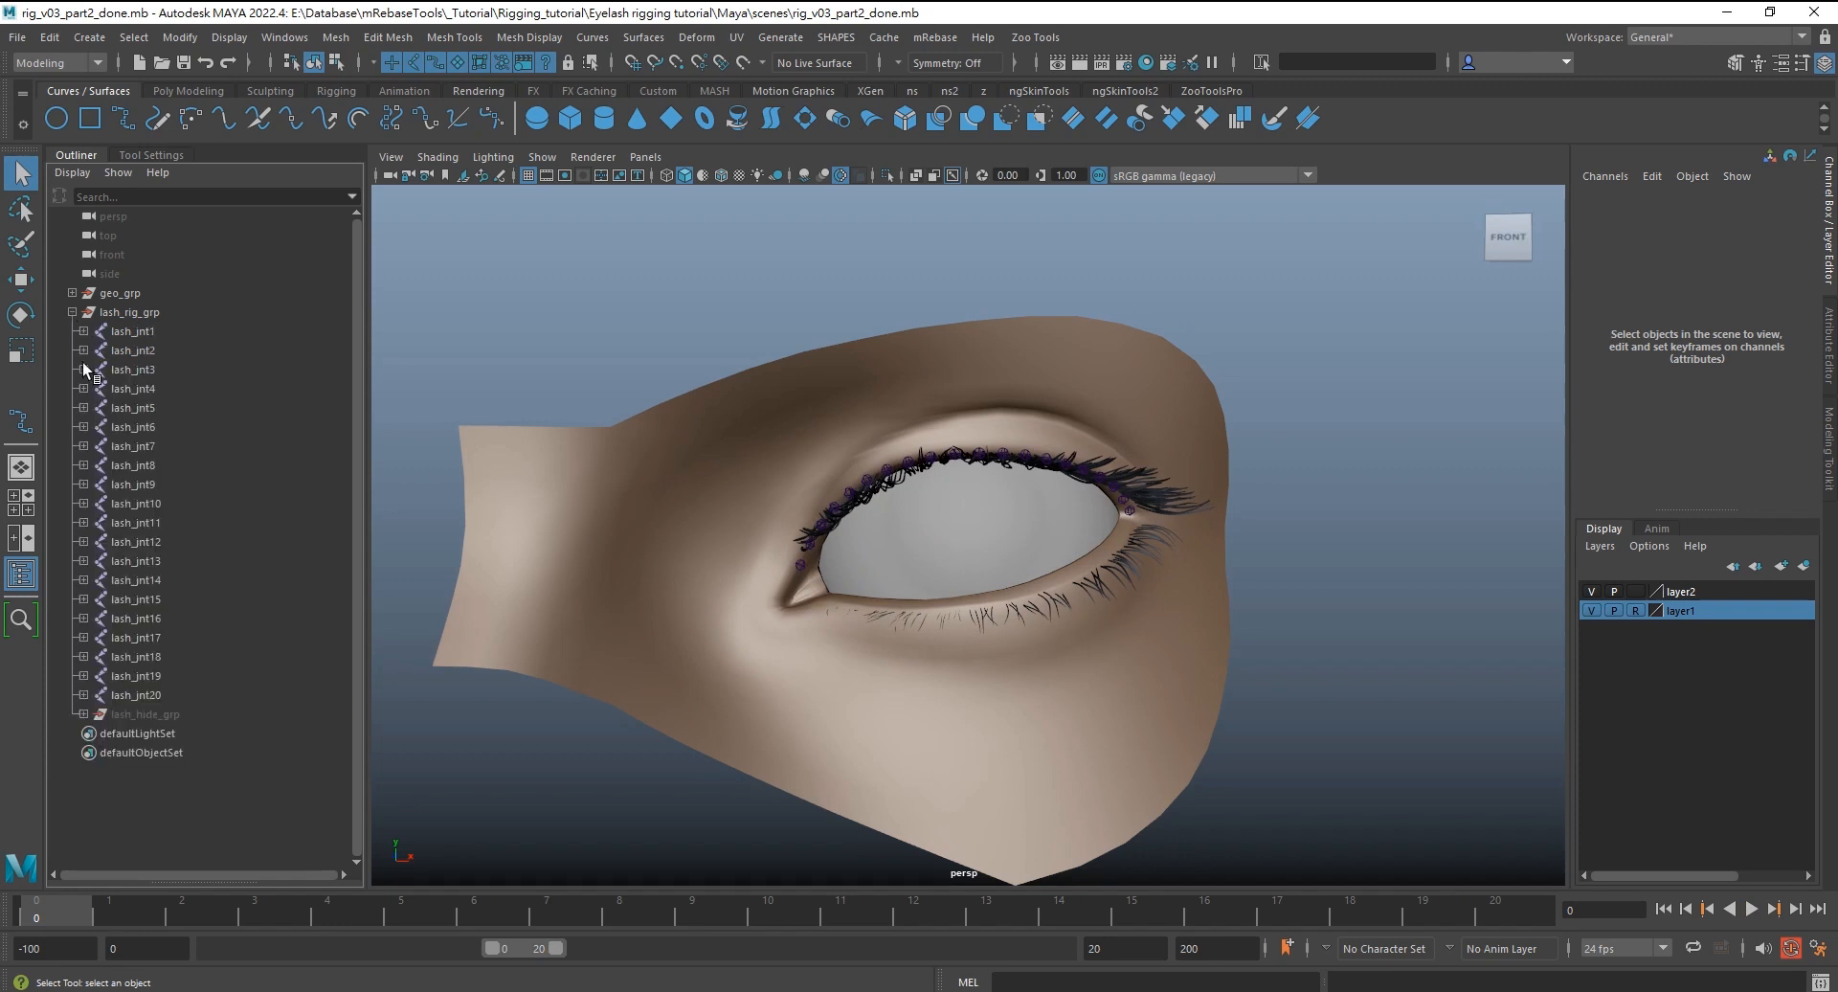
drag(140, 335, 131, 702)
key(ctrl+g)
Rename the new joint group to lash_jnt_grp and move it above lash_hide_grp
double_click(134, 351)
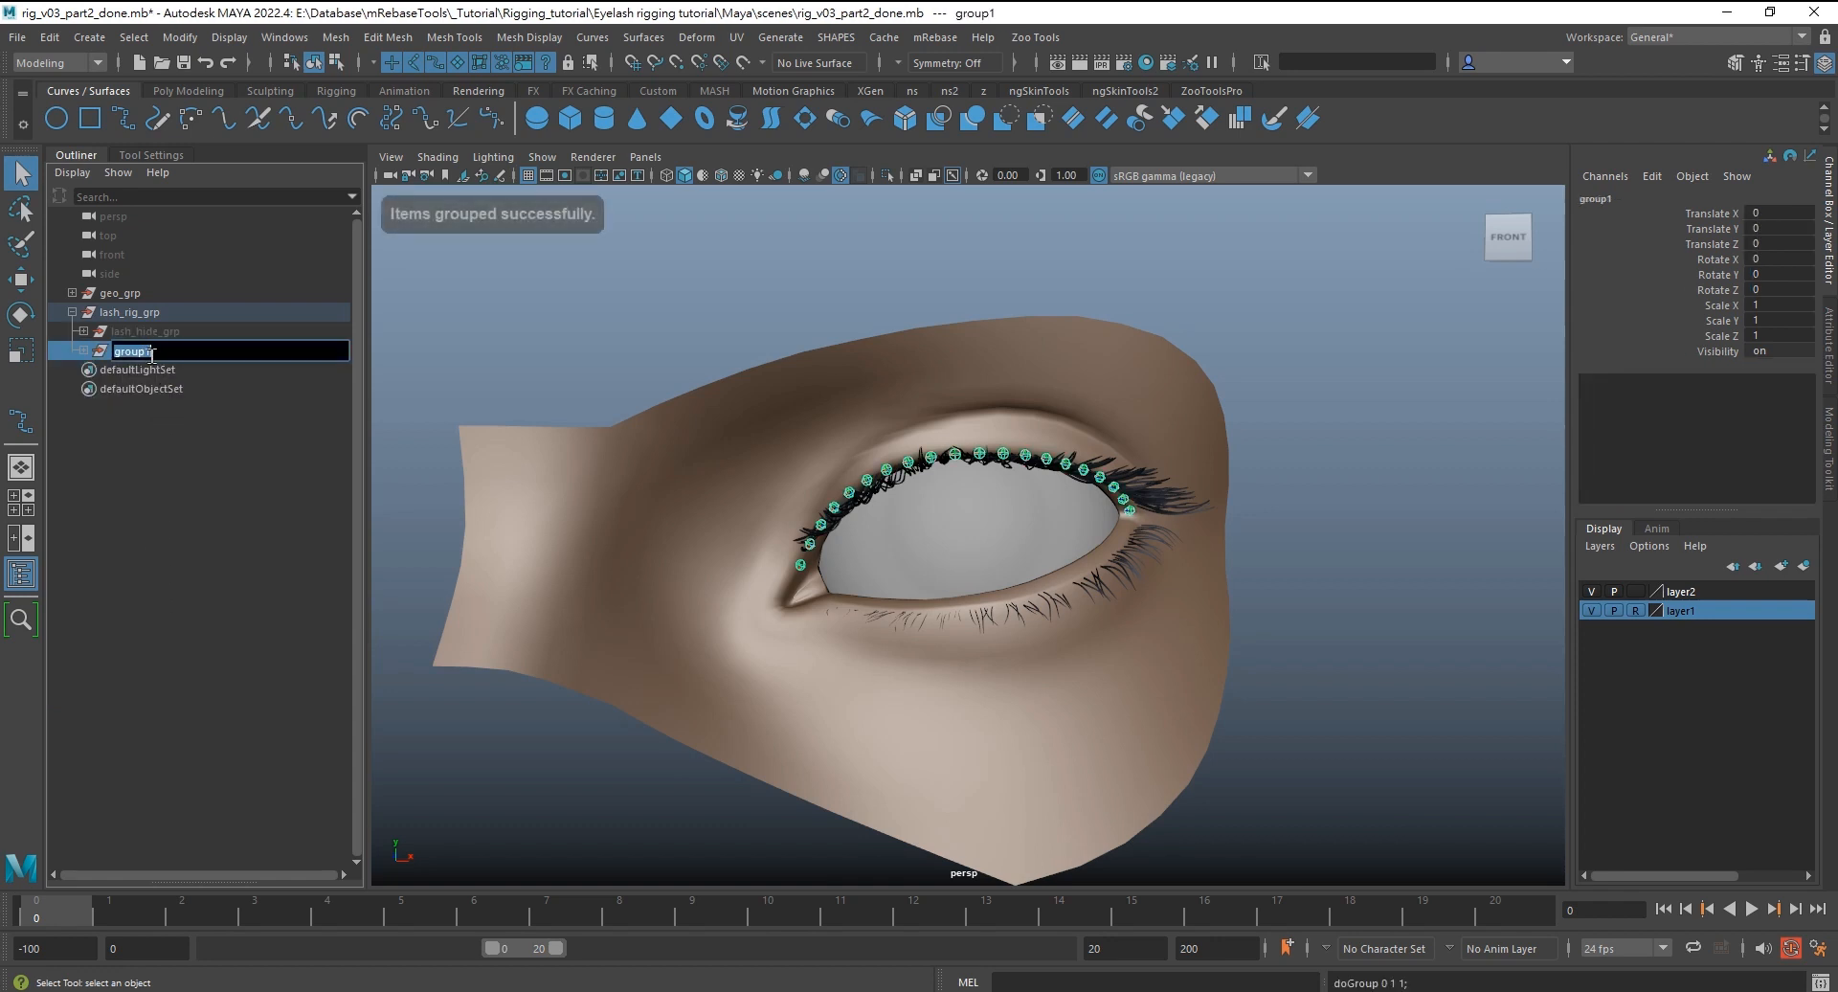
text(lash_jnt_g)
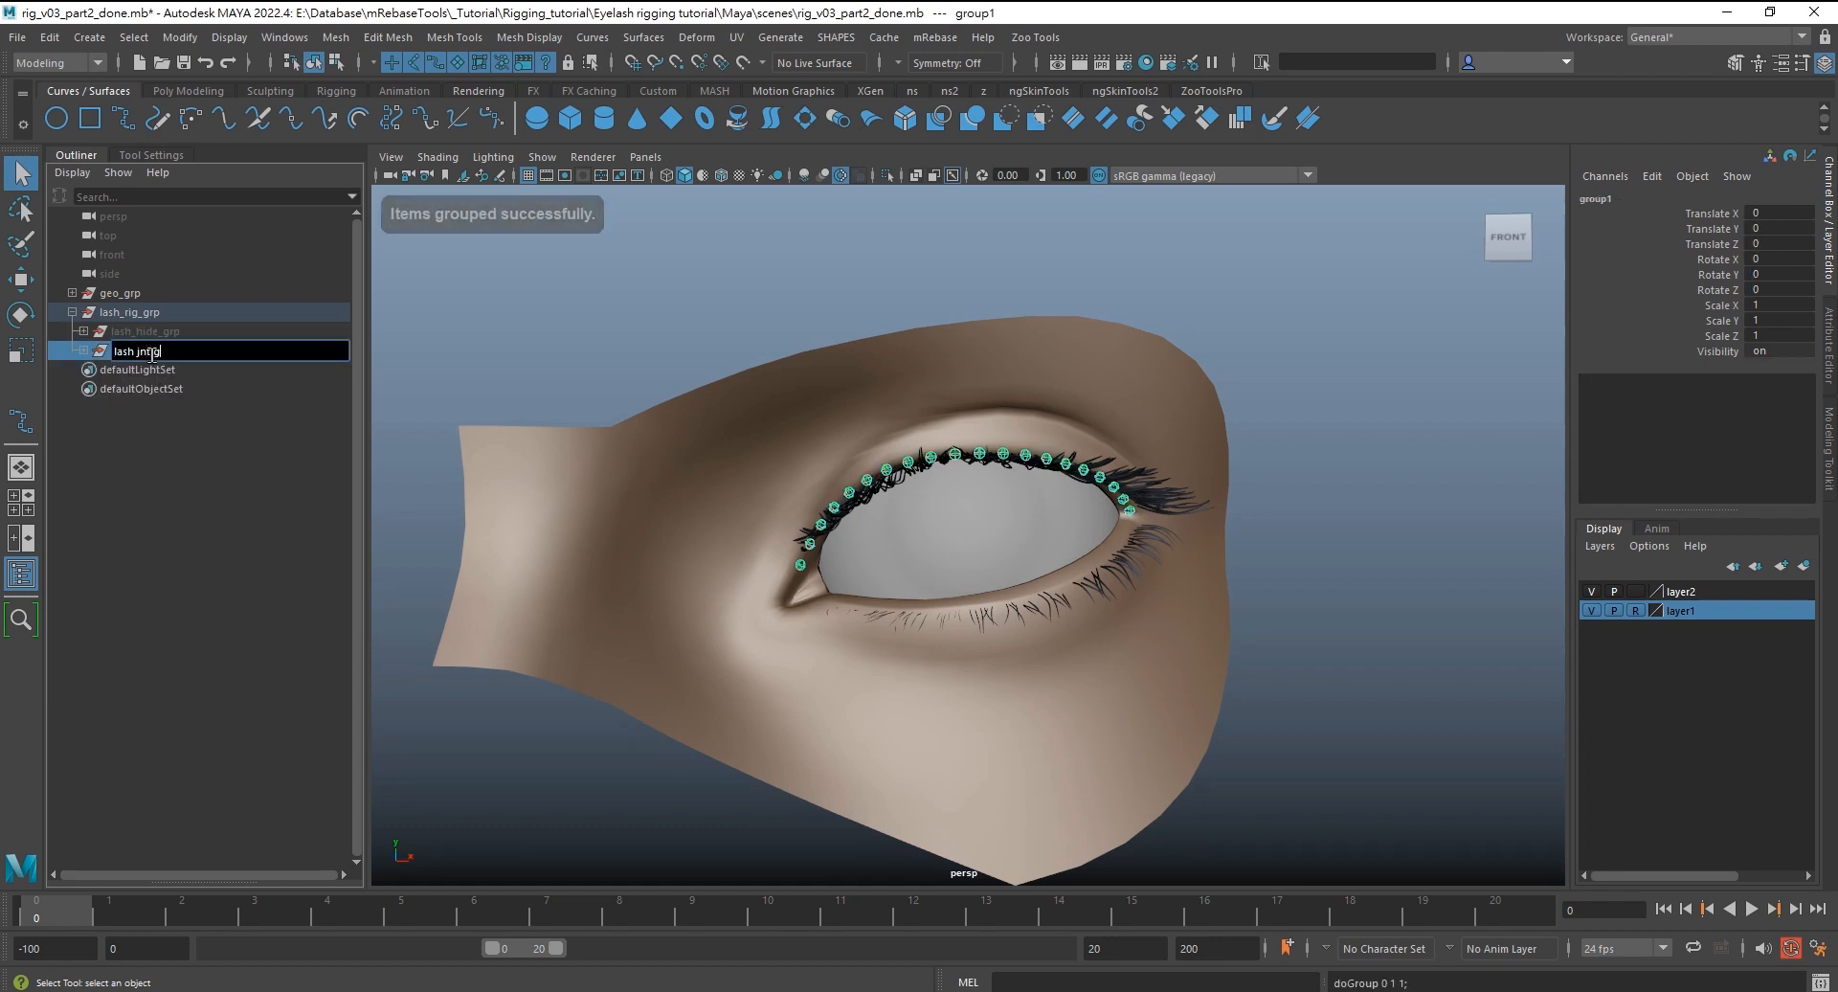
text(rp)
key(Return)
drag(158, 331, 162, 325)
Inspect lash_curve from lash_hide_grp in isolation, close to the eyelid, and return to the full scene view
click(82, 351)
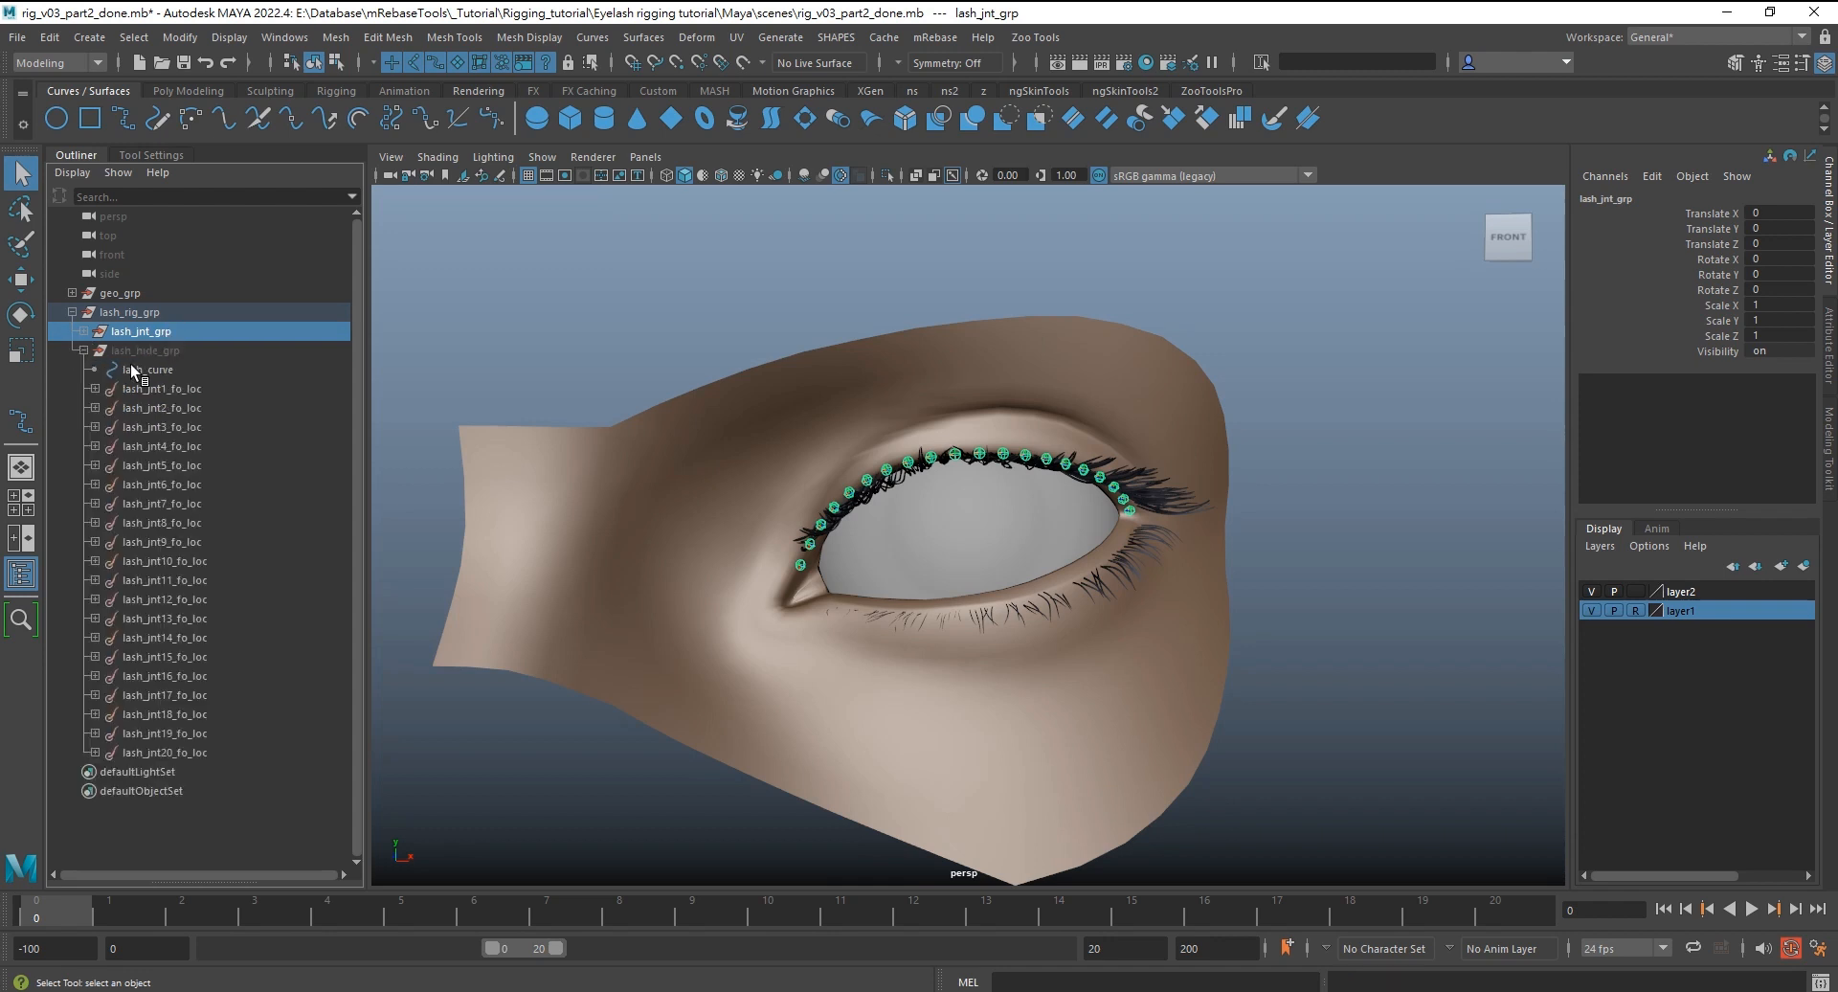
click(134, 369)
alt+right_drag(888, 415, 895, 502)
key(ctrl+1)
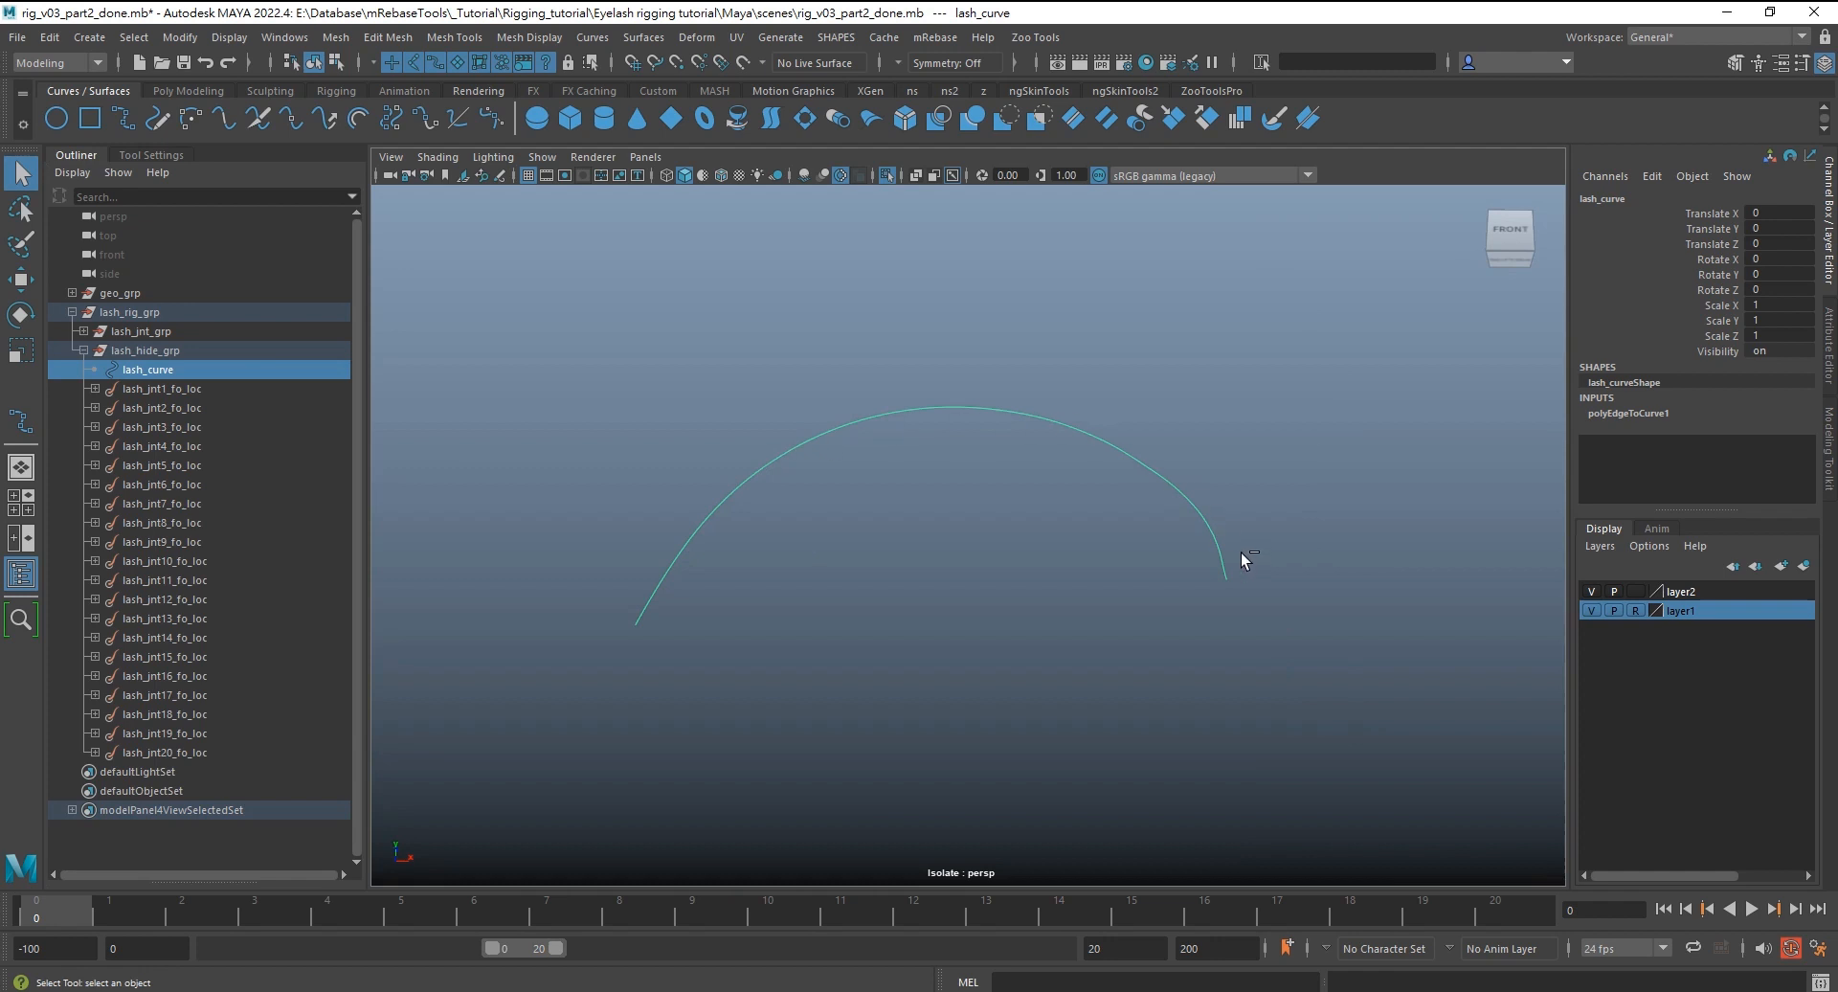
key(ctrl+1)
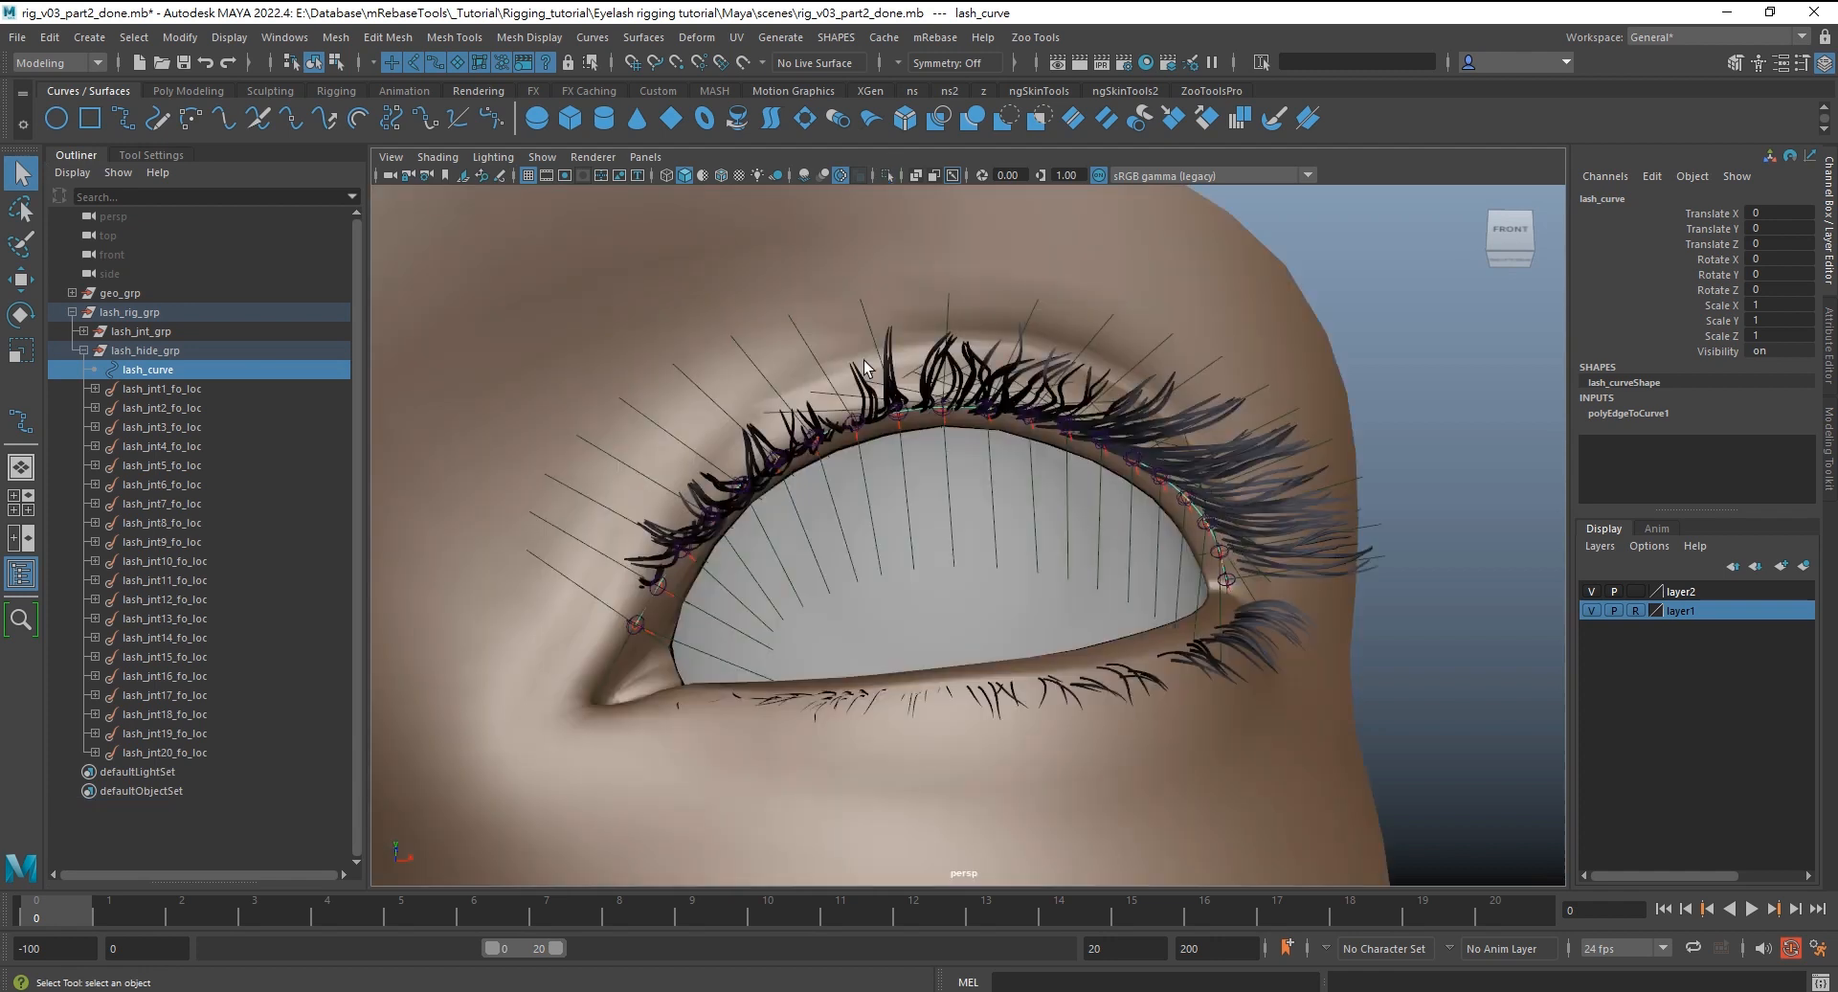
Open the Node Editor with lash_curve loaded and create a curveInfo node
click(285, 36)
click(383, 290)
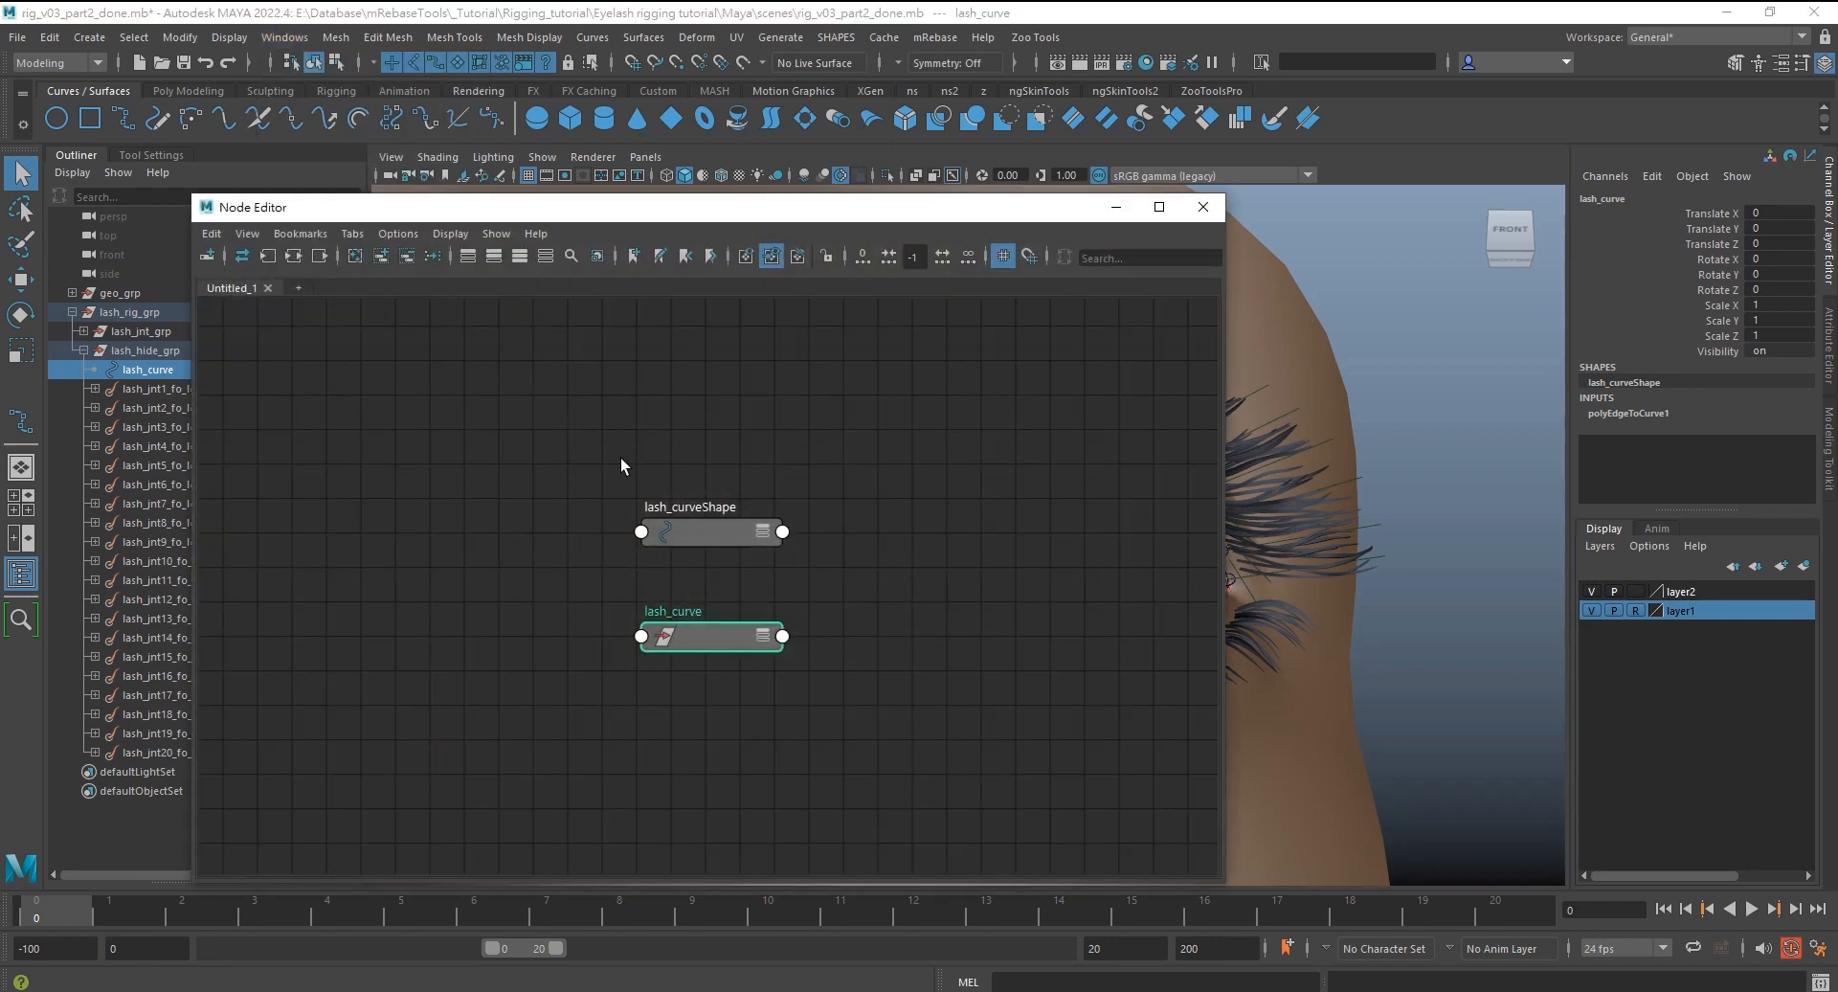
click(889, 599)
key(Tab)
text(curveinfo)
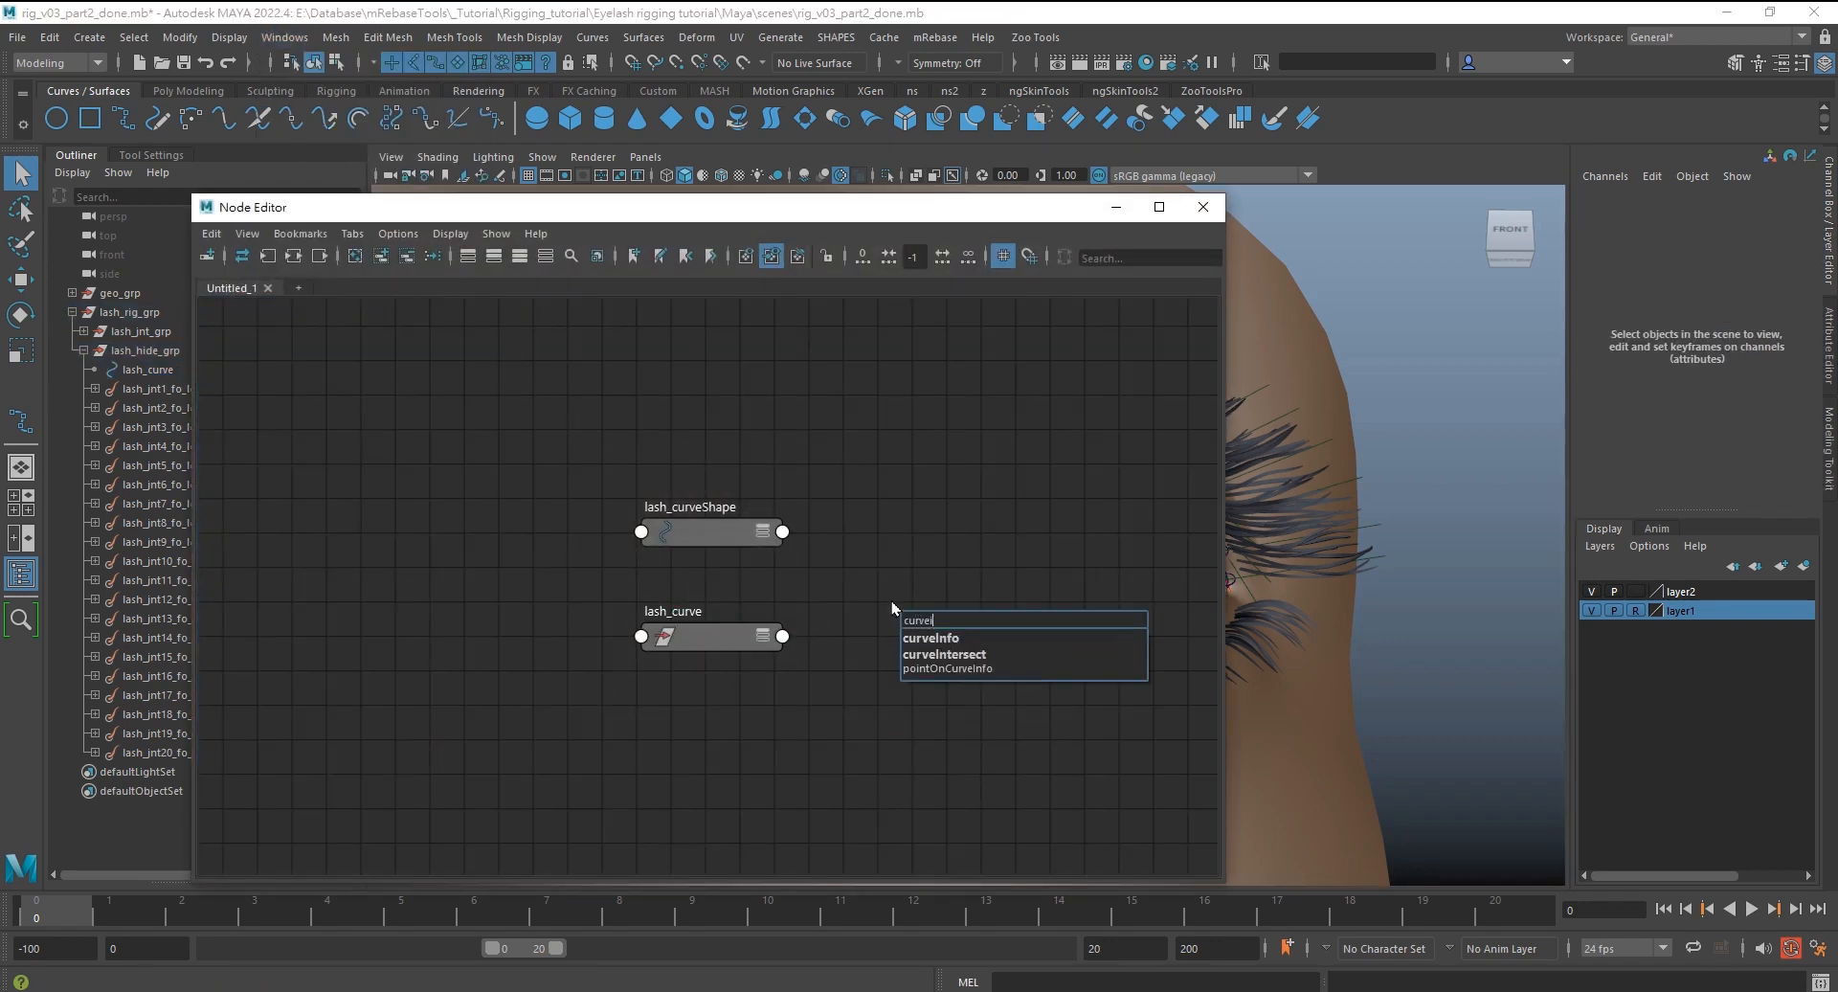
key(Down)
key(Return)
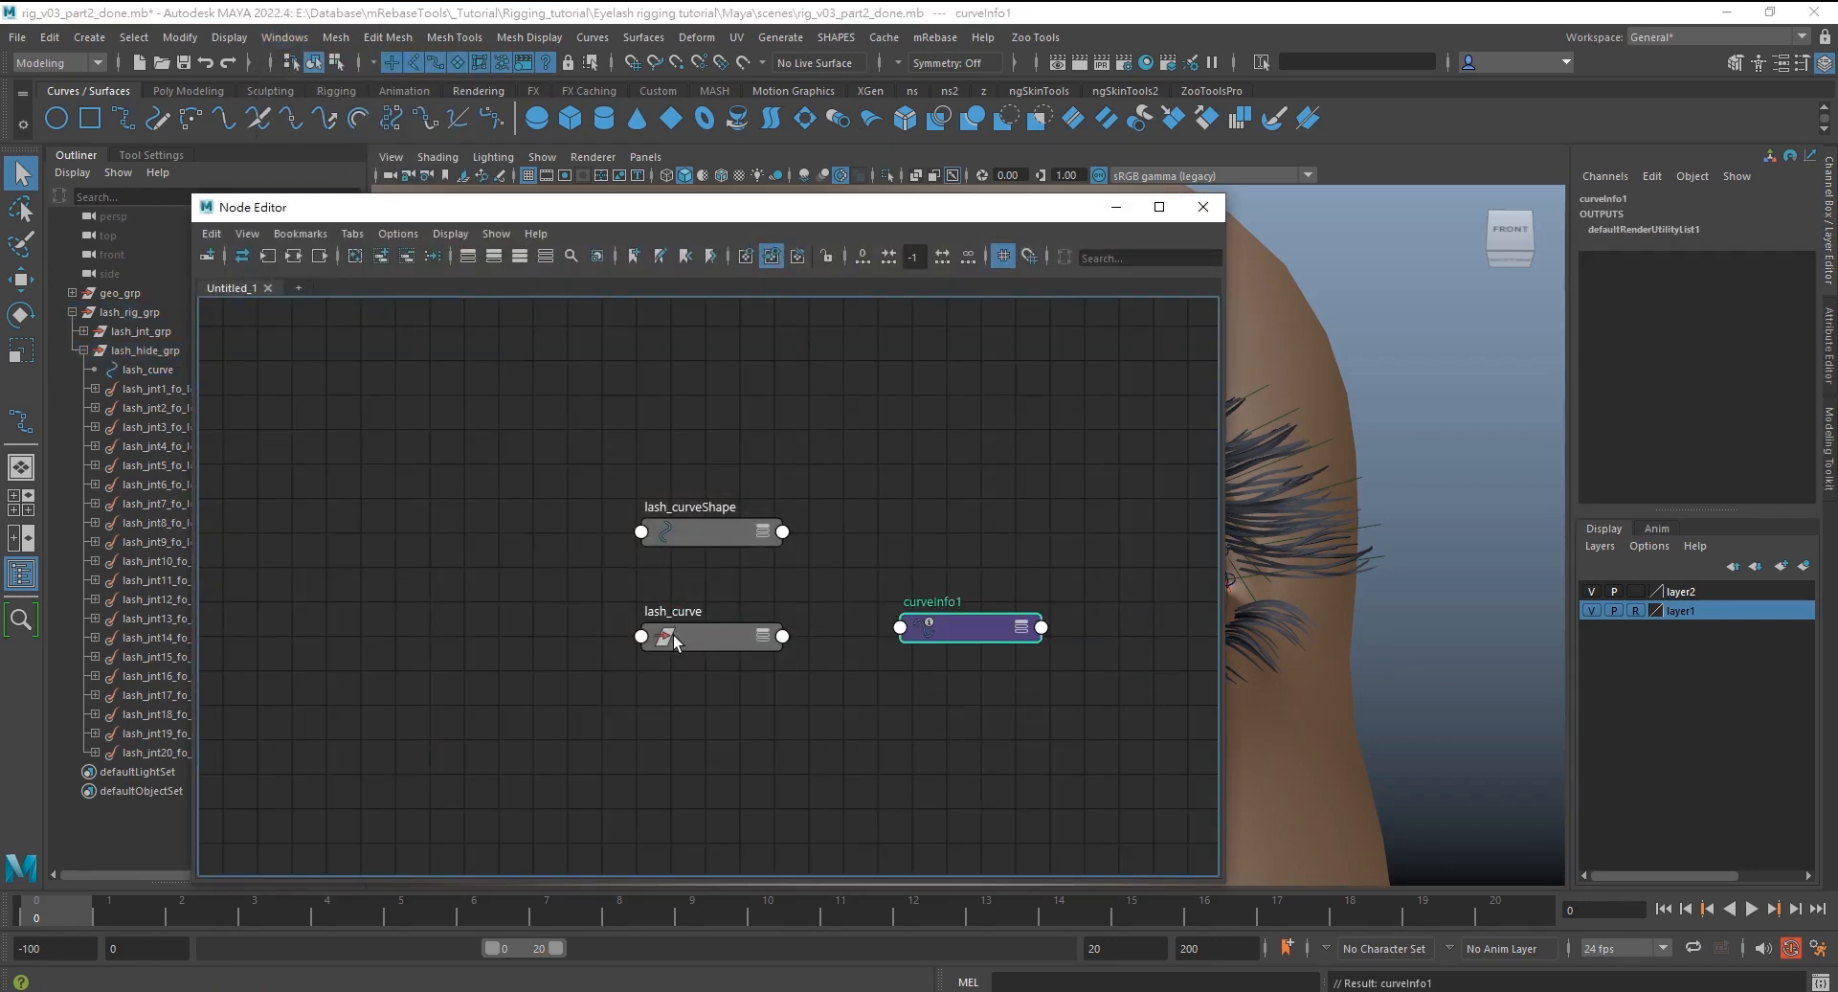
Connect World Space[0] of lash_curveShape to the Input Curve of the curveInfo1 node
drag(674, 635, 421, 570)
click(734, 536)
key(3)
drag(967, 634, 917, 550)
right_click(917, 548)
right_drag(916, 542, 925, 781)
alt+middle_drag(947, 789, 944, 662)
drag(737, 754, 739, 583)
alt+right_drag(815, 633, 1036, 639)
click(724, 535)
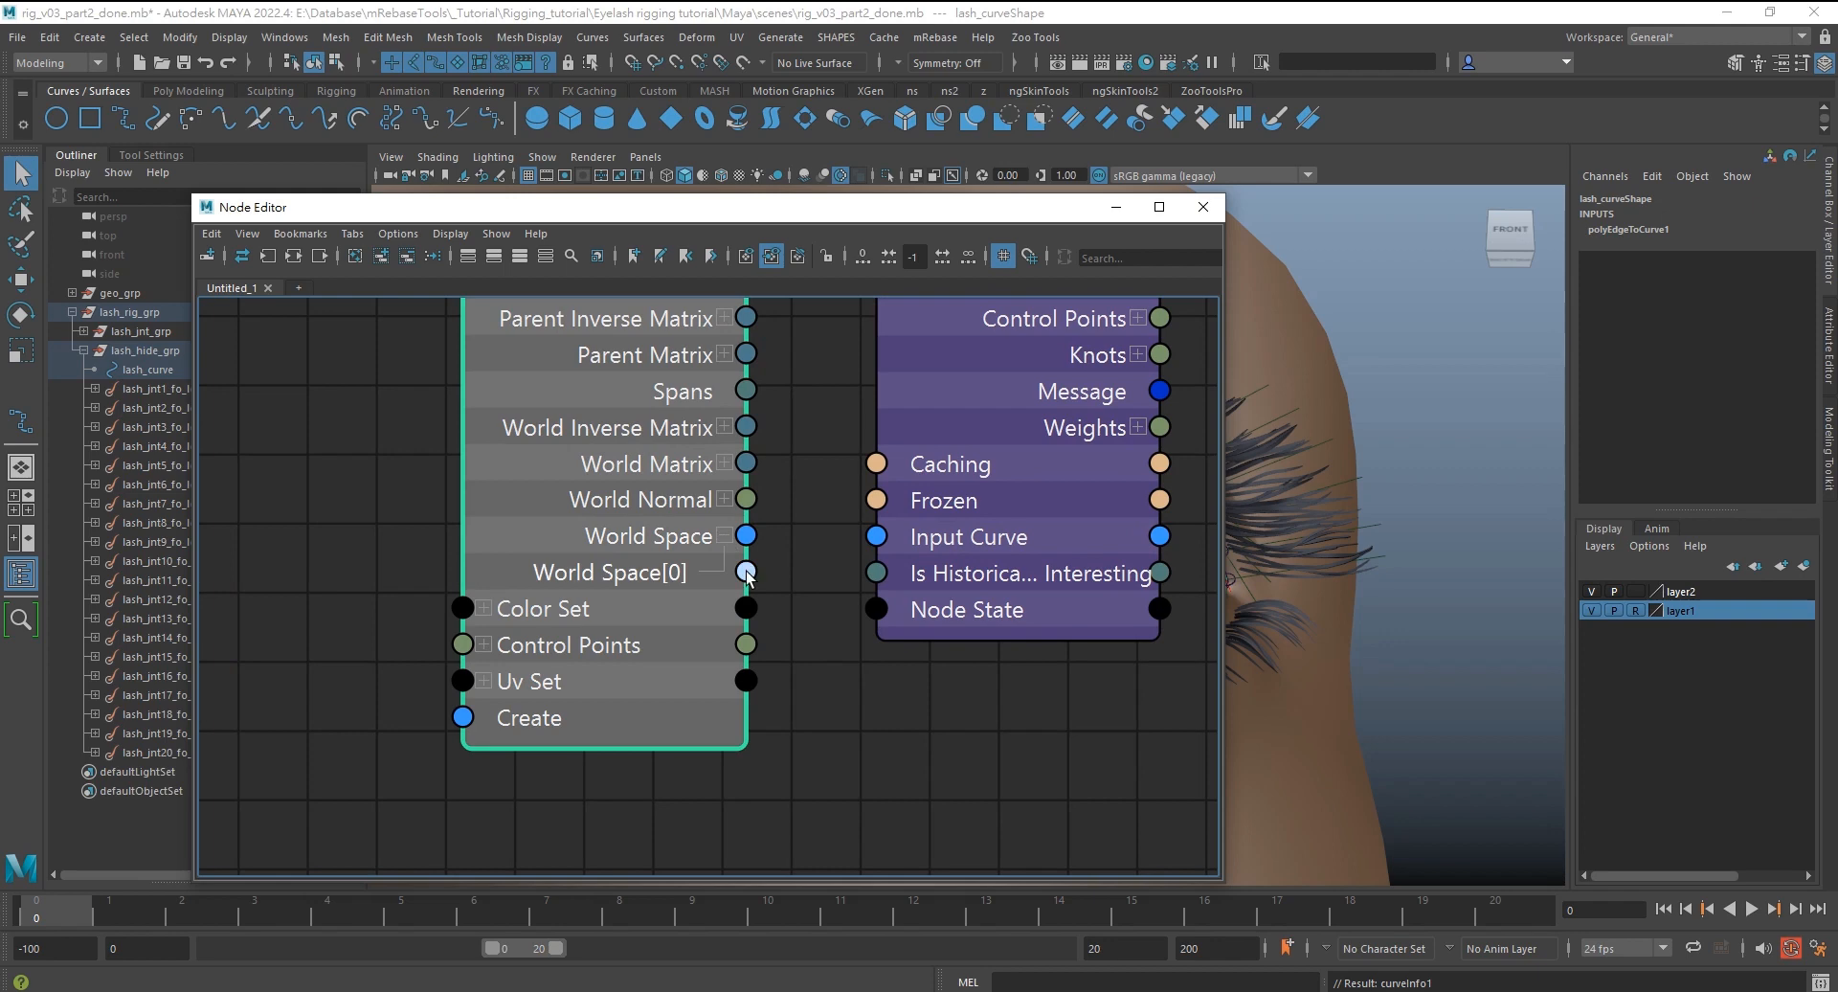
drag(746, 572, 877, 537)
Read the arc length of lash_curve in the curveInfo1 attributes and close the Node Editor
drag(1003, 537, 1006, 561)
double_click(1005, 561)
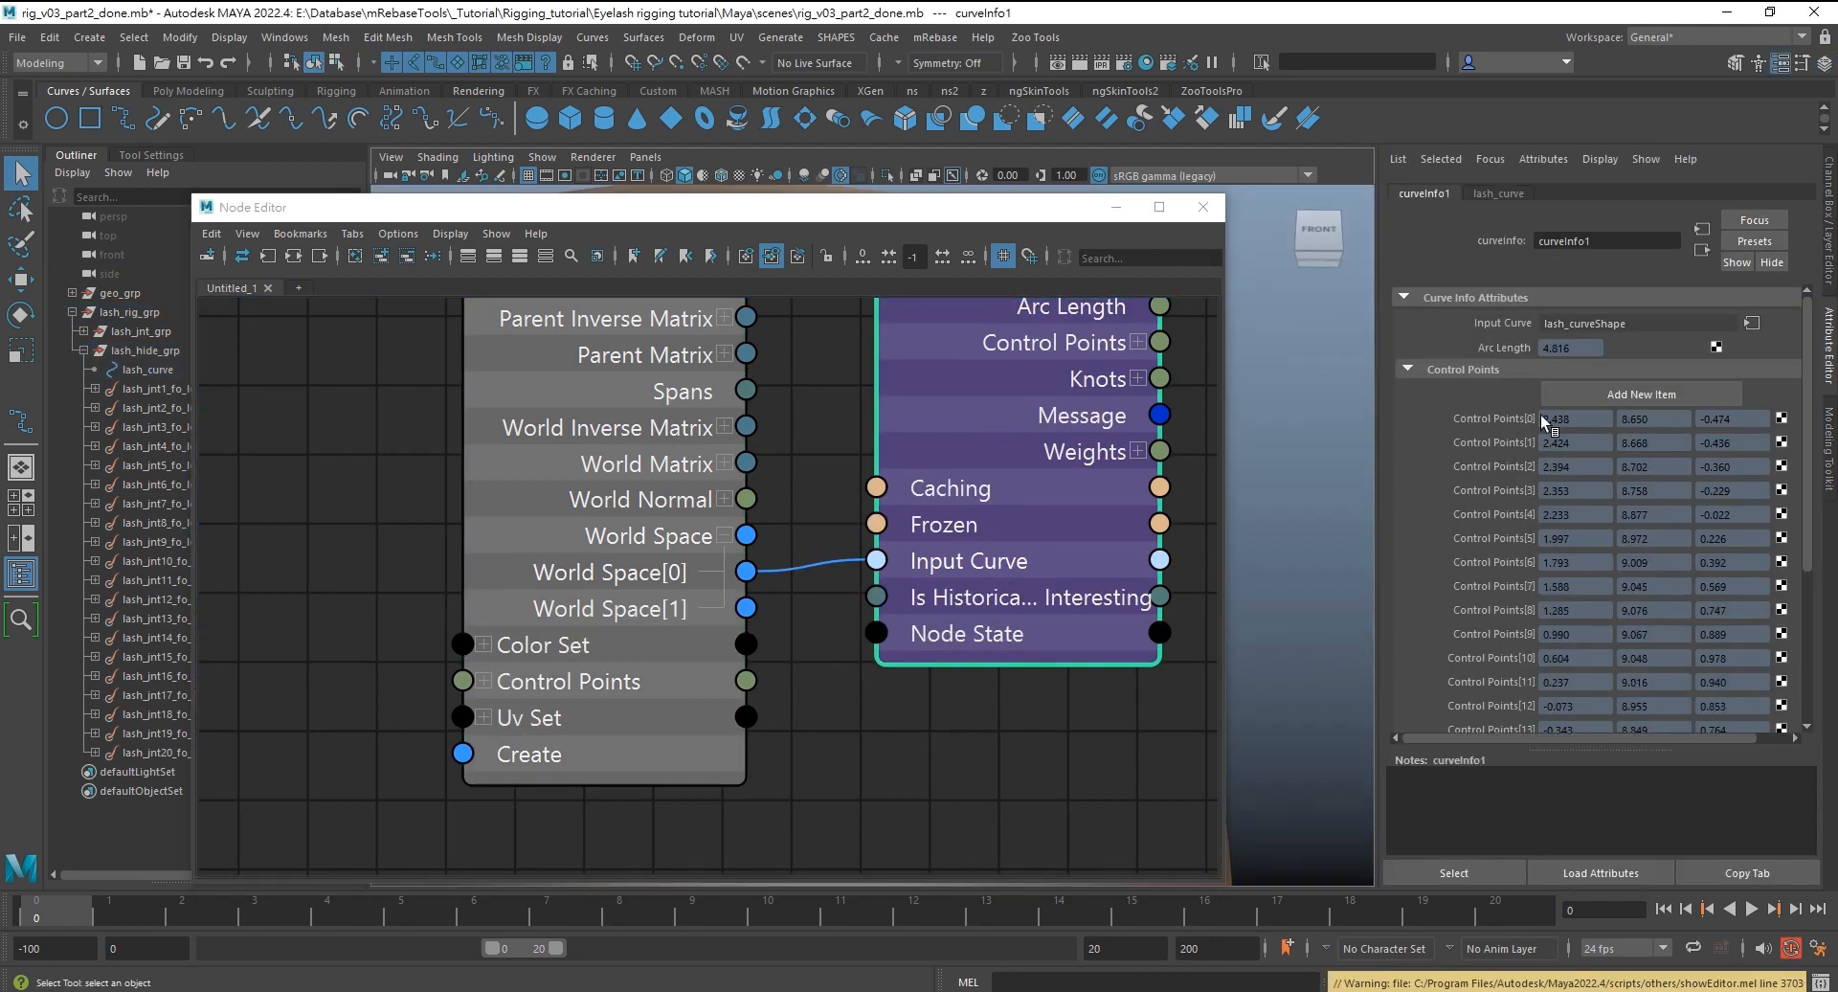
drag(1589, 351, 1518, 354)
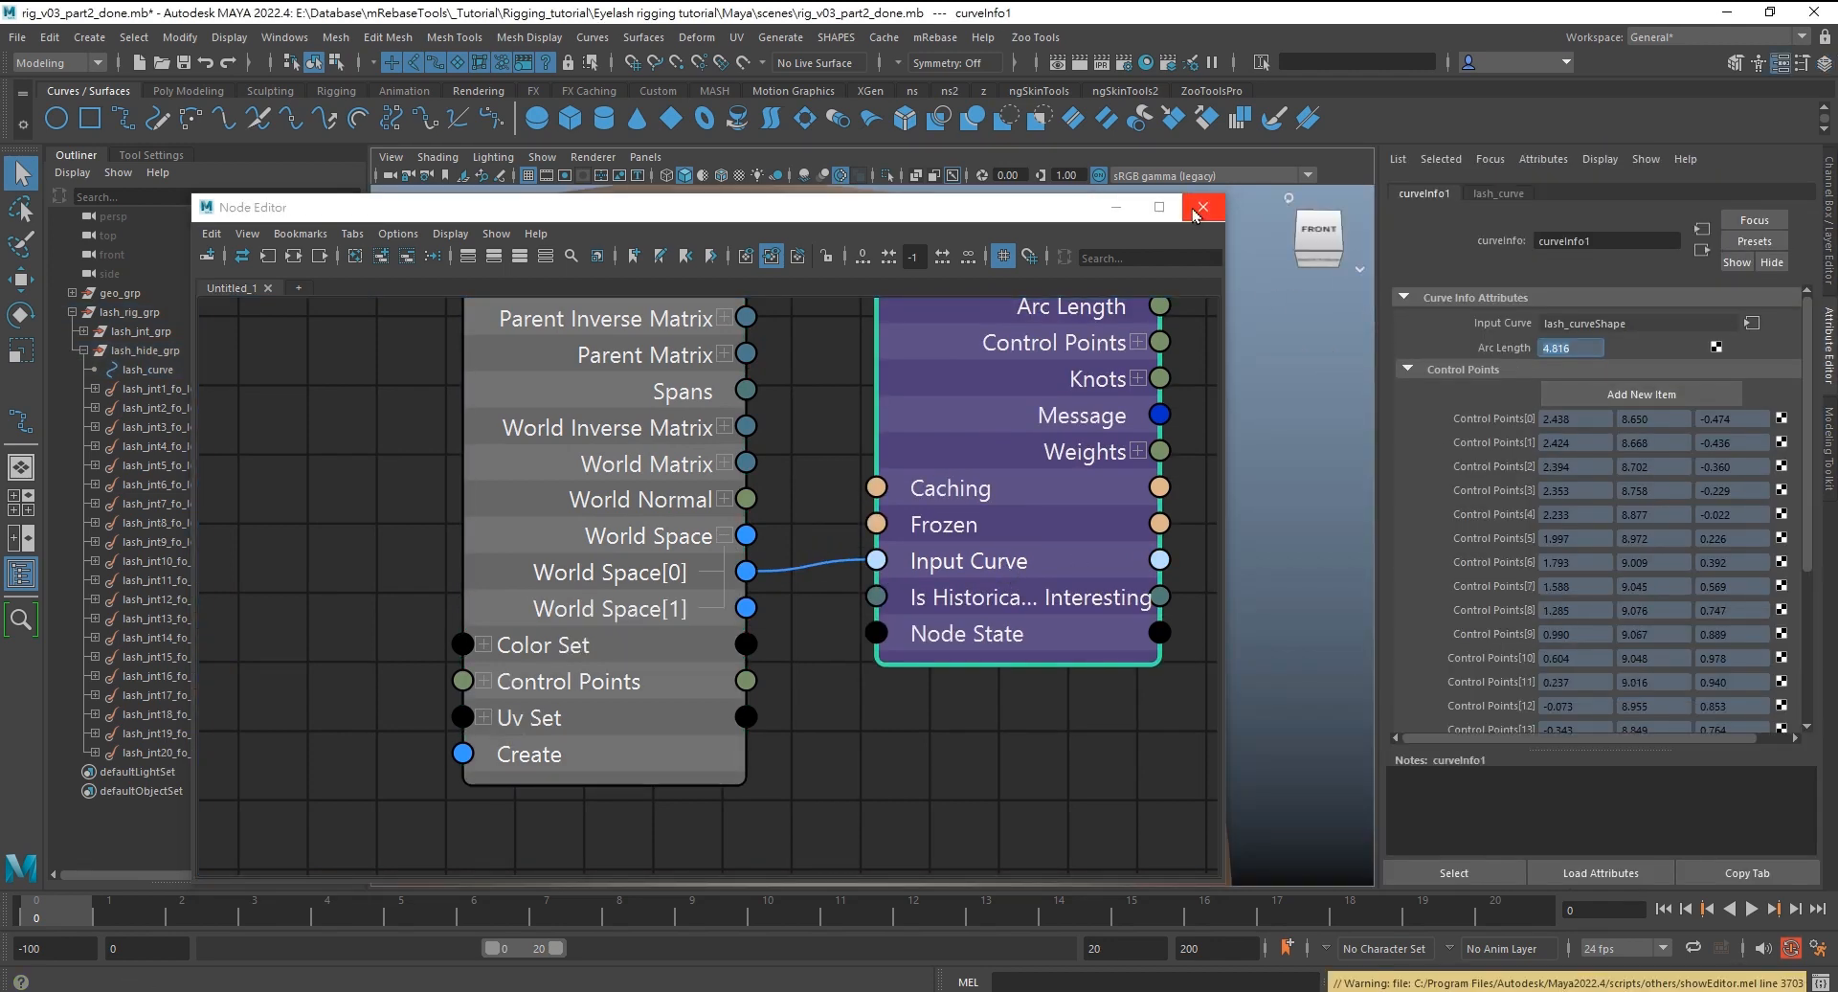
click(1197, 211)
Hide the lash_hide_grp group
alt+drag(793, 392, 761, 426)
click(172, 349)
key(h)
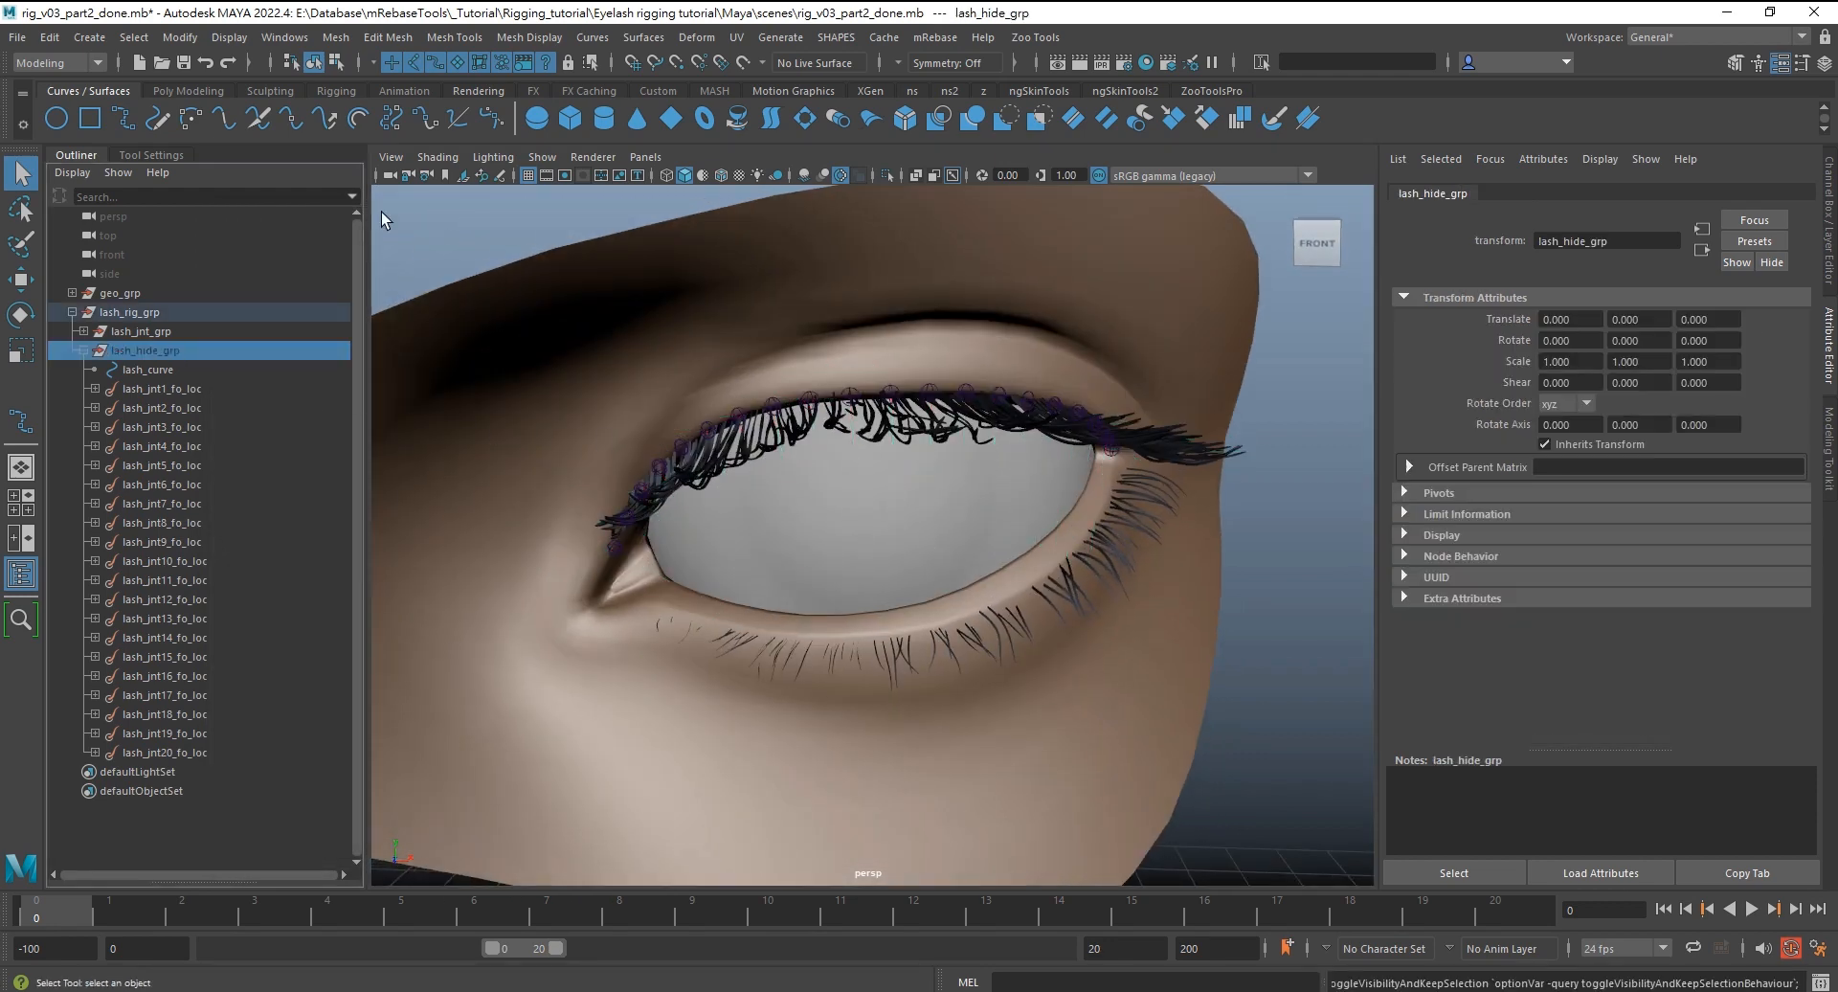
Draw a straight two-point curve 5 units long on the grid along the X axis
click(124, 118)
alt+right_drag(895, 492, 708, 550)
alt+middle_drag(807, 686, 727, 636)
alt+drag(726, 635, 772, 648)
click(762, 637)
click(1022, 631)
key(w)
alt+middle_drag(881, 623, 859, 560)
alt+right_drag(860, 560, 1166, 571)
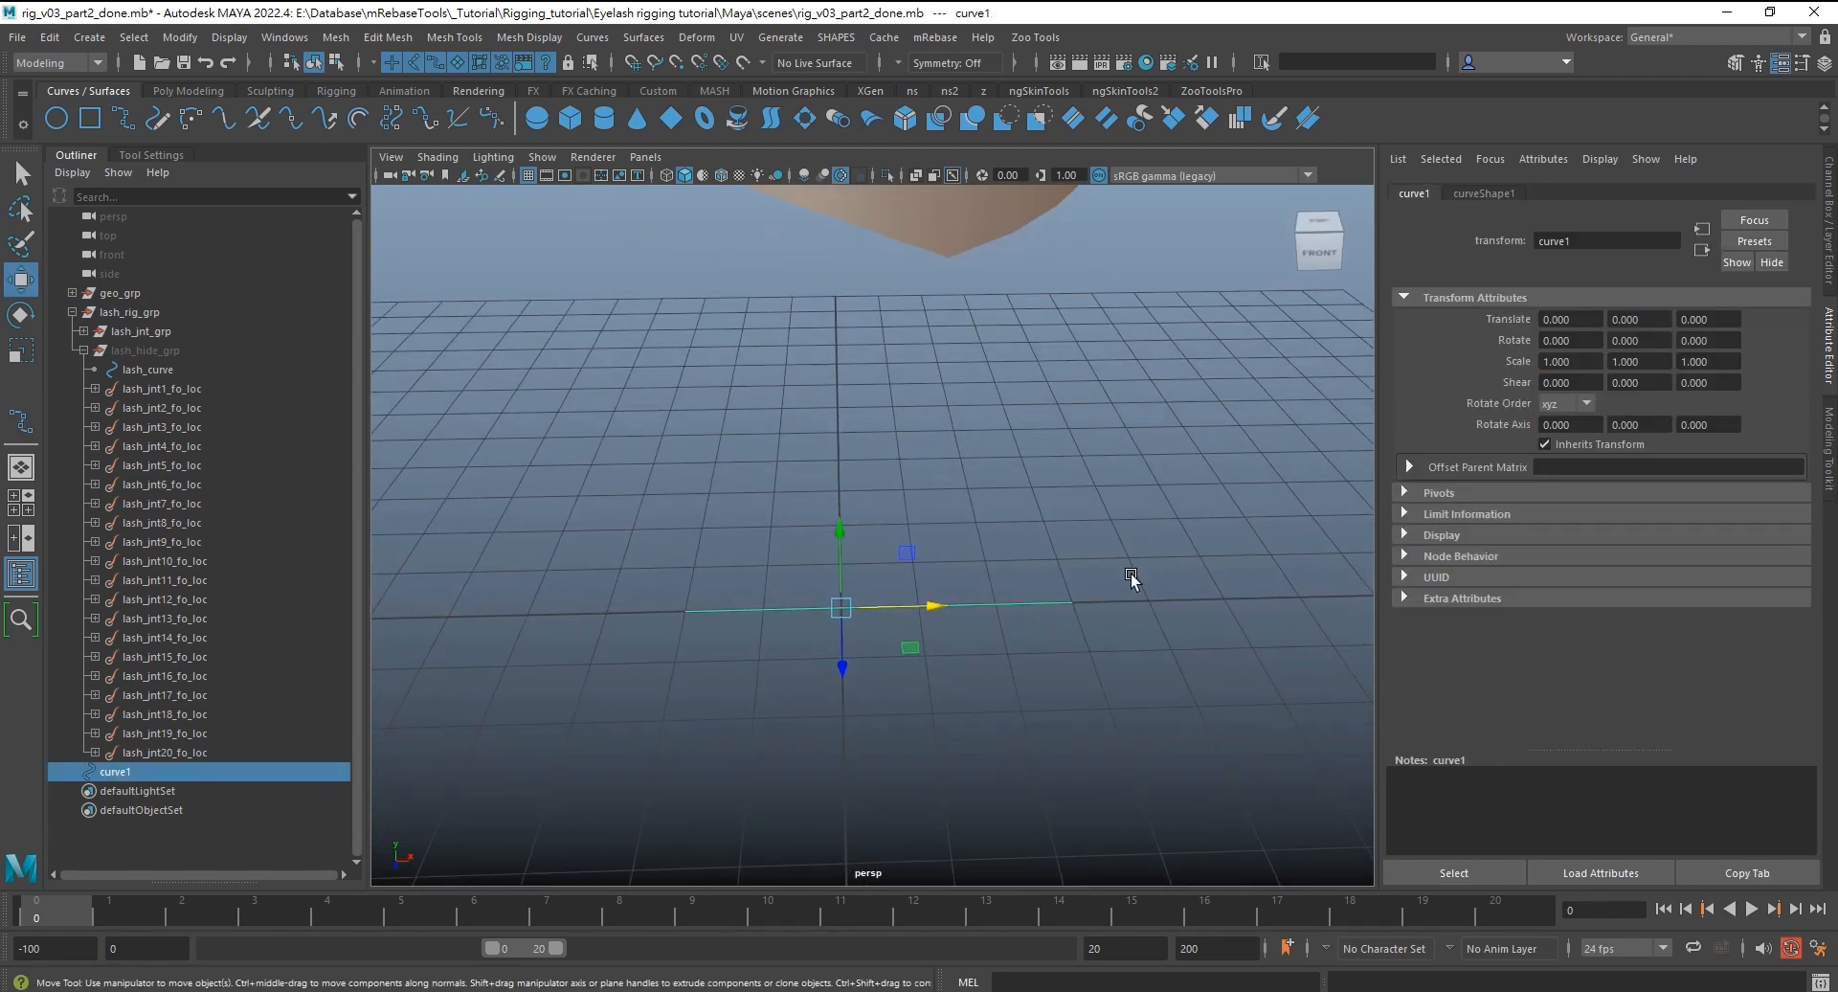
Center the new curve's pivot and snap the curve to the world origin, at Translate X -0.5
click(180, 36)
click(233, 184)
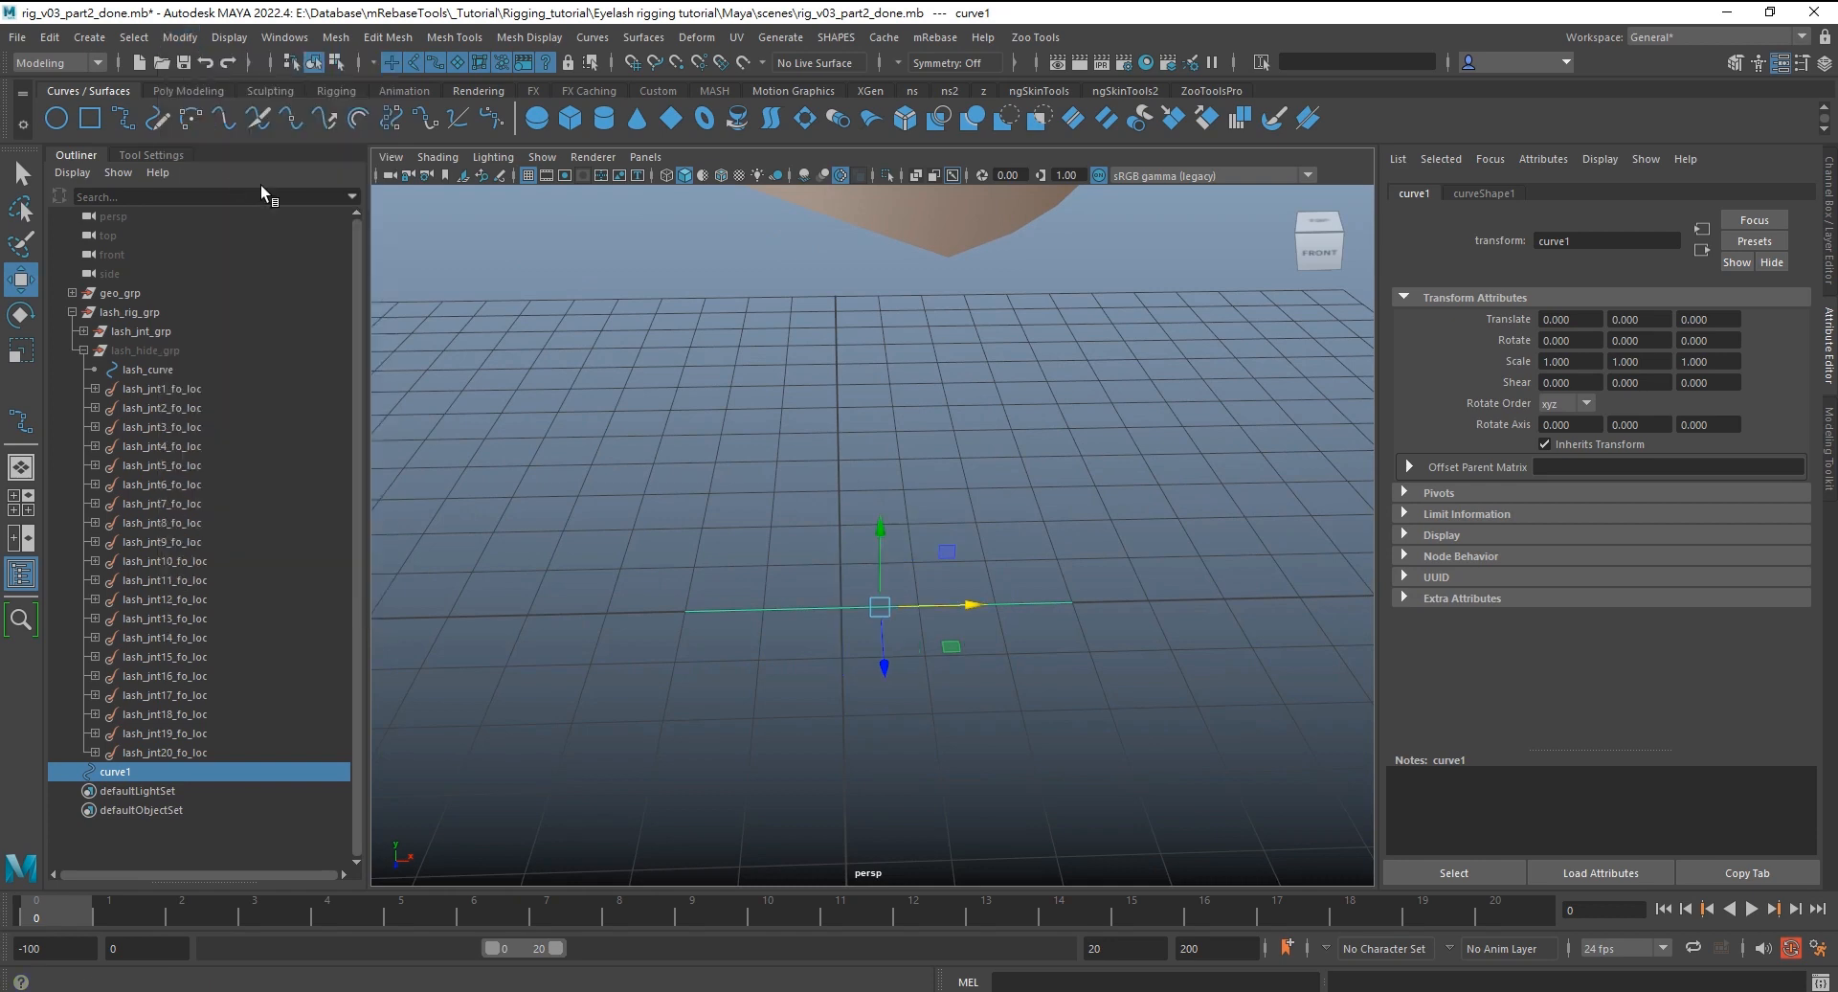
drag(875, 605, 847, 600)
Freeze the curve's transformations and rename it lash_BS_curve
click(182, 37)
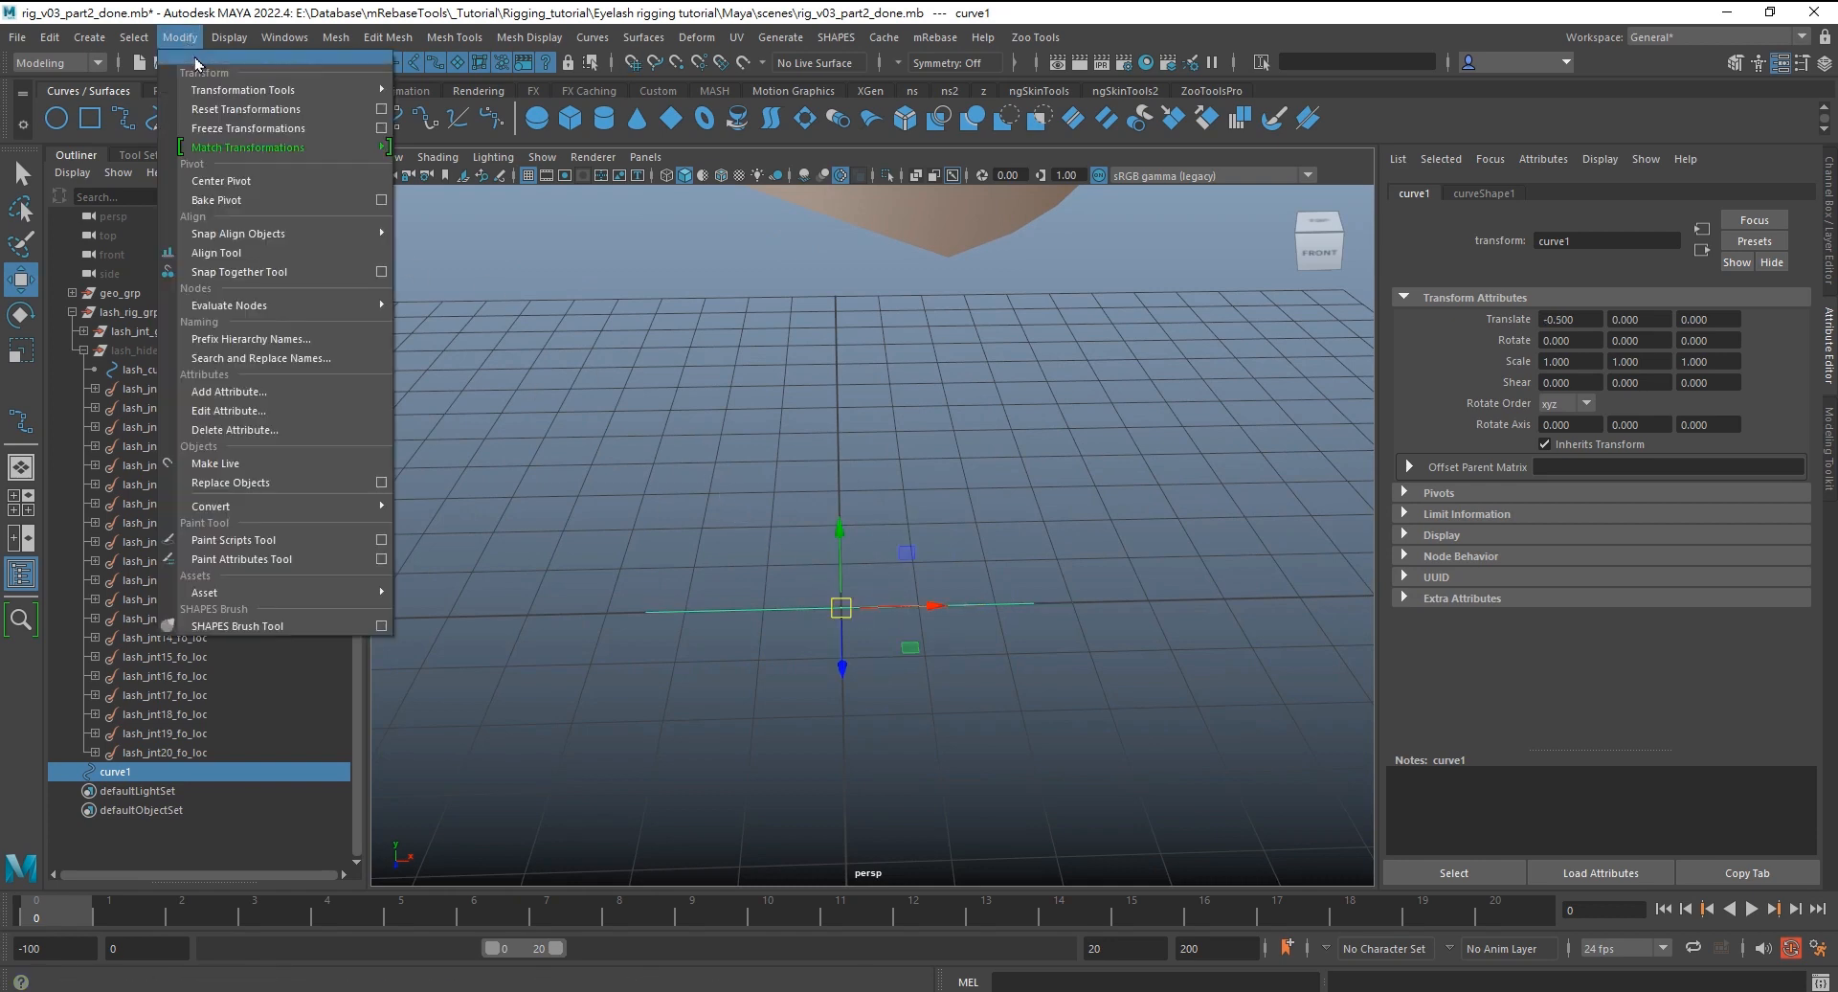
click(246, 128)
double_click(191, 772)
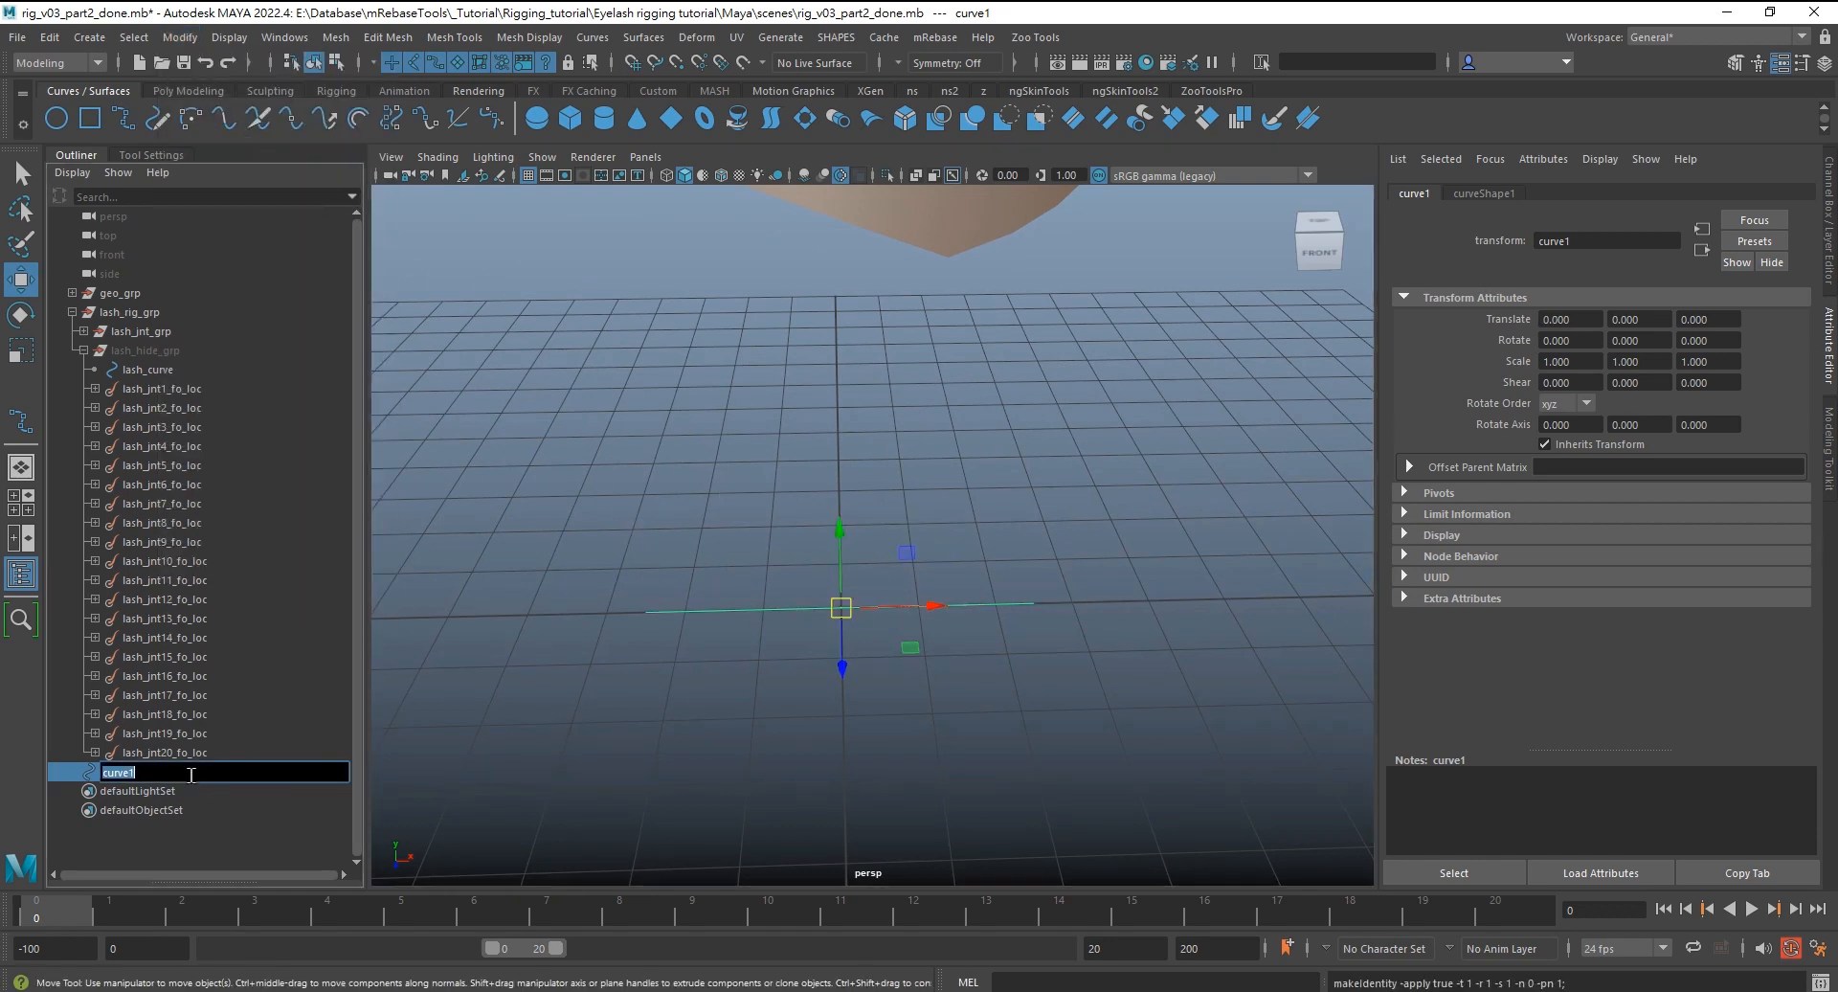
text(lash_BS_curve)
key(Return)
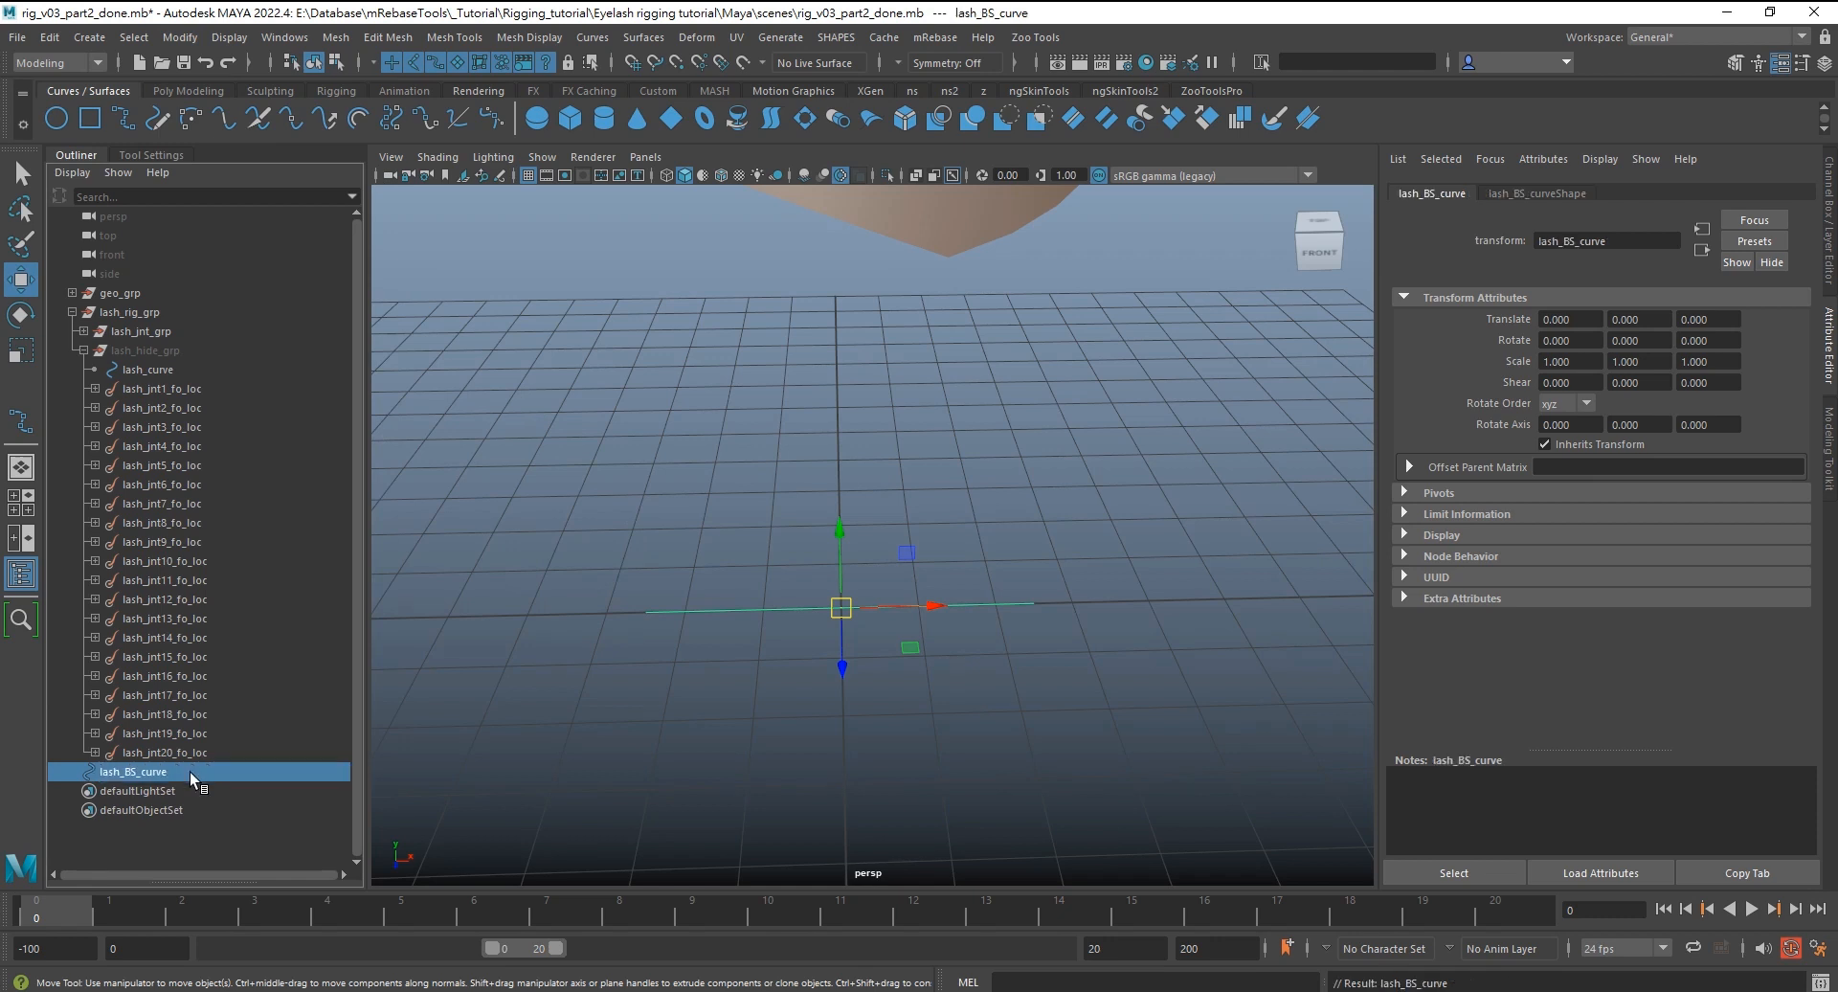
Examine the control vertices of lash_BS_curve up close and return to object mode
click(636, 605)
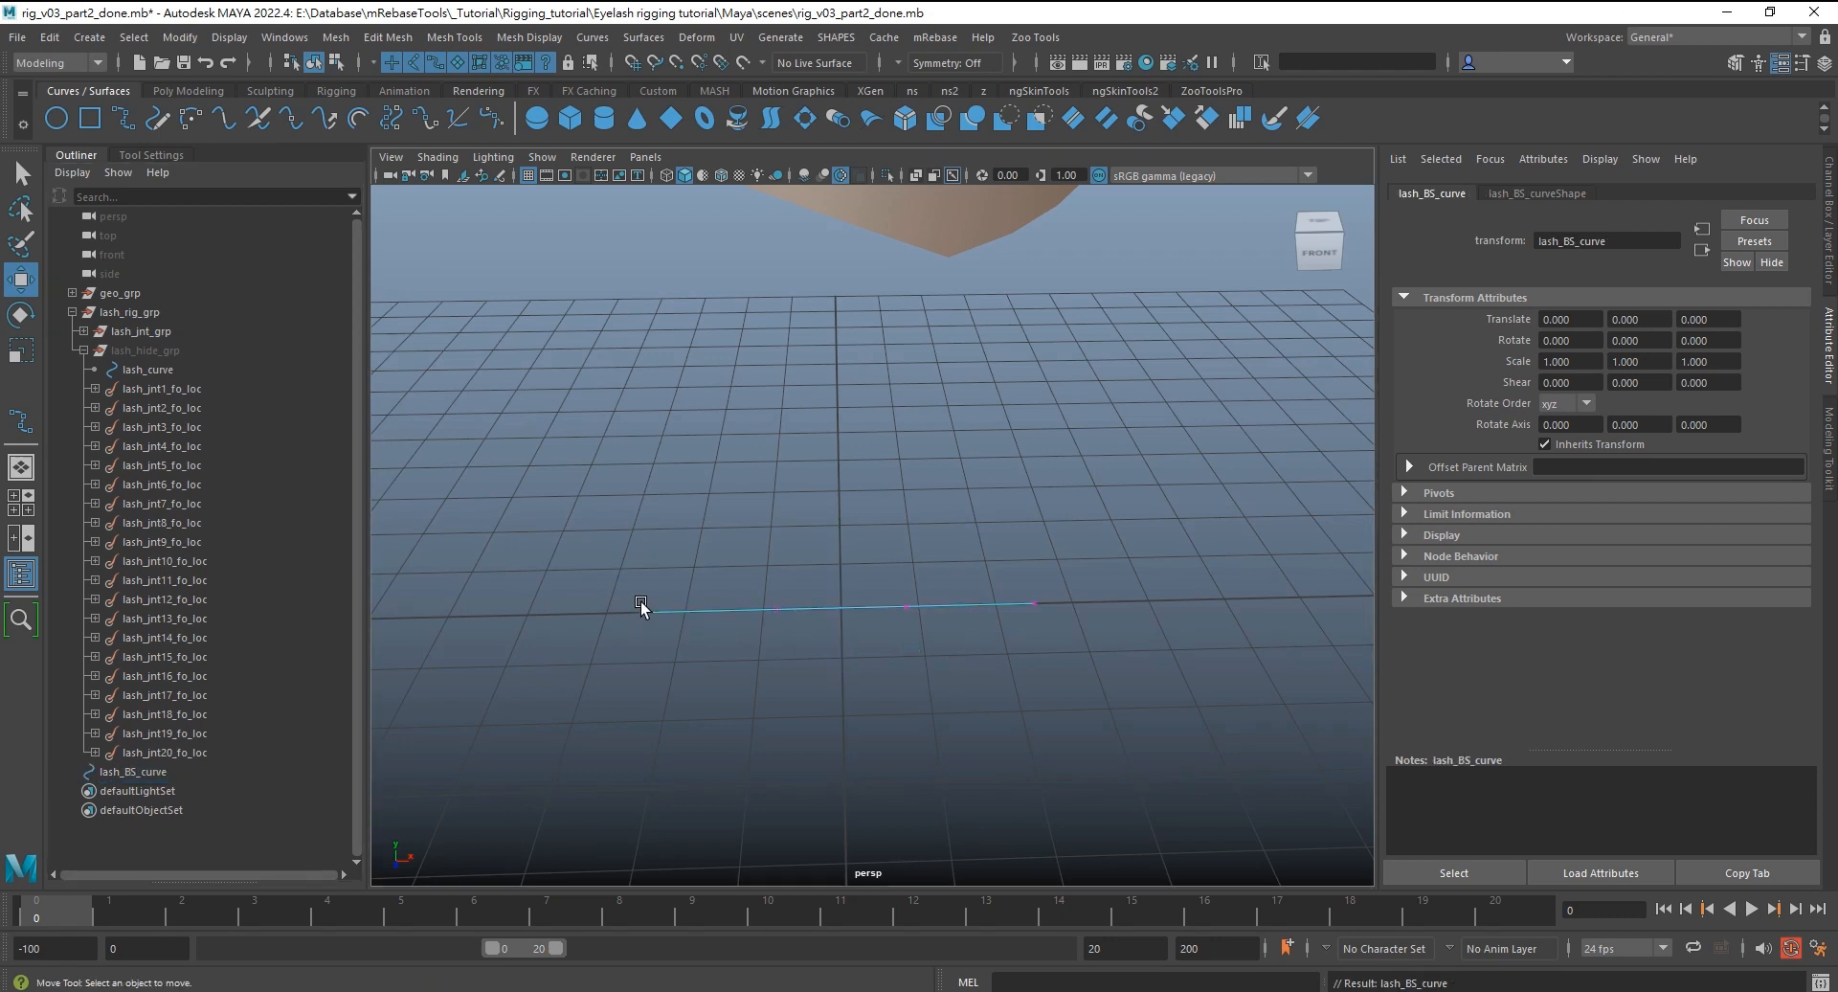
key(q)
alt+drag(731, 494, 738, 497)
drag(609, 564, 1047, 686)
key(f)
alt+right_drag(1101, 664, 891, 554)
alt+drag(891, 553, 874, 567)
alt+middle_drag(874, 567, 870, 648)
alt+right_drag(870, 647, 899, 634)
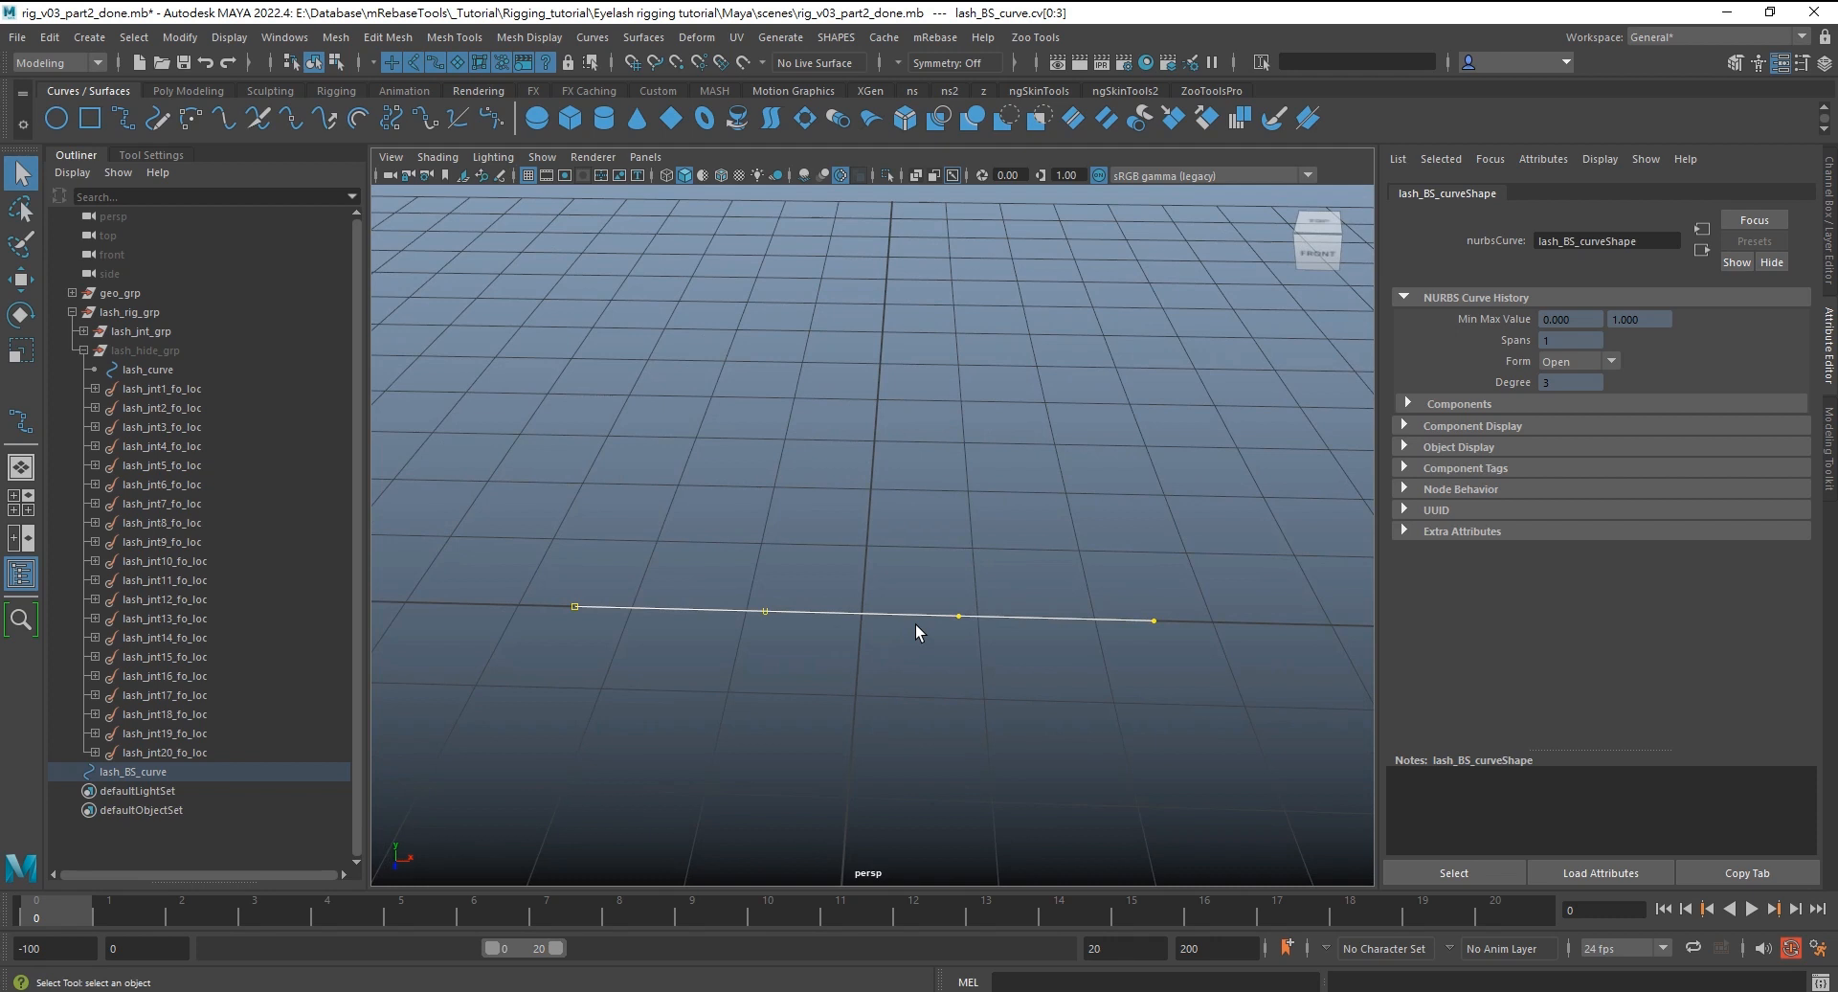
key(F8)
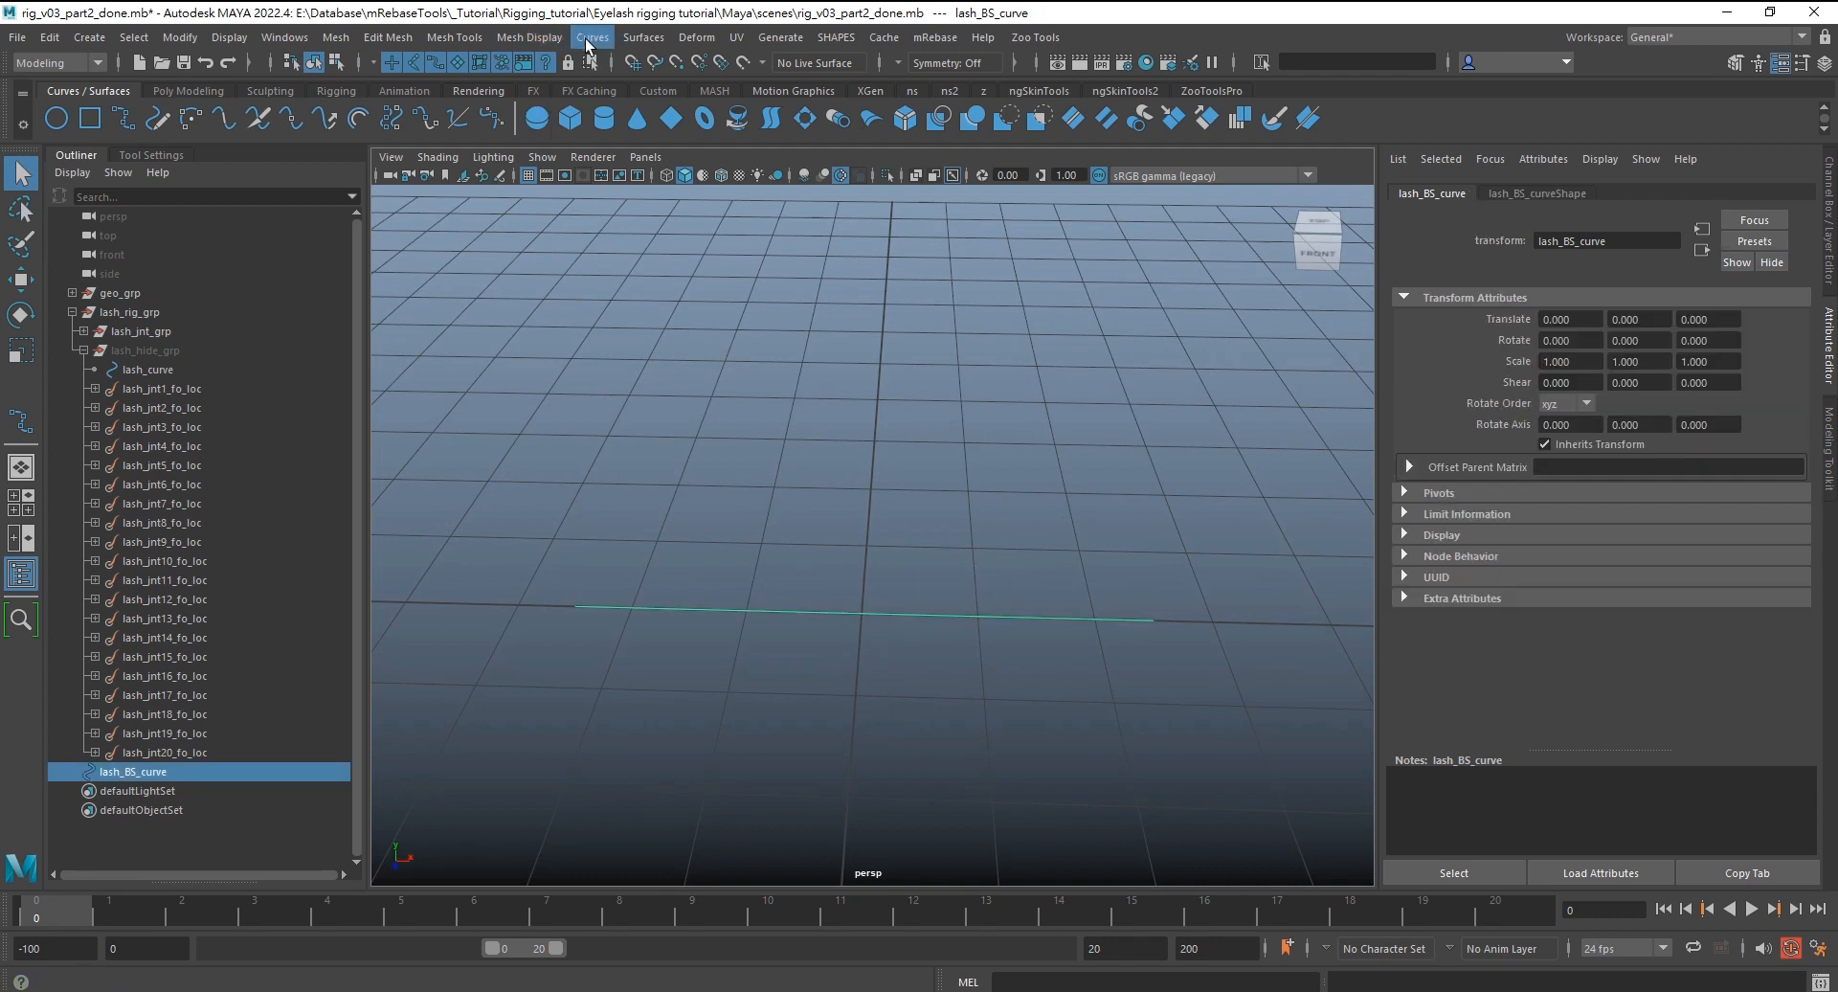
Rebuild lash_BS_curve as a uniform cubic curve with 4 spans
click(581, 42)
click(784, 632)
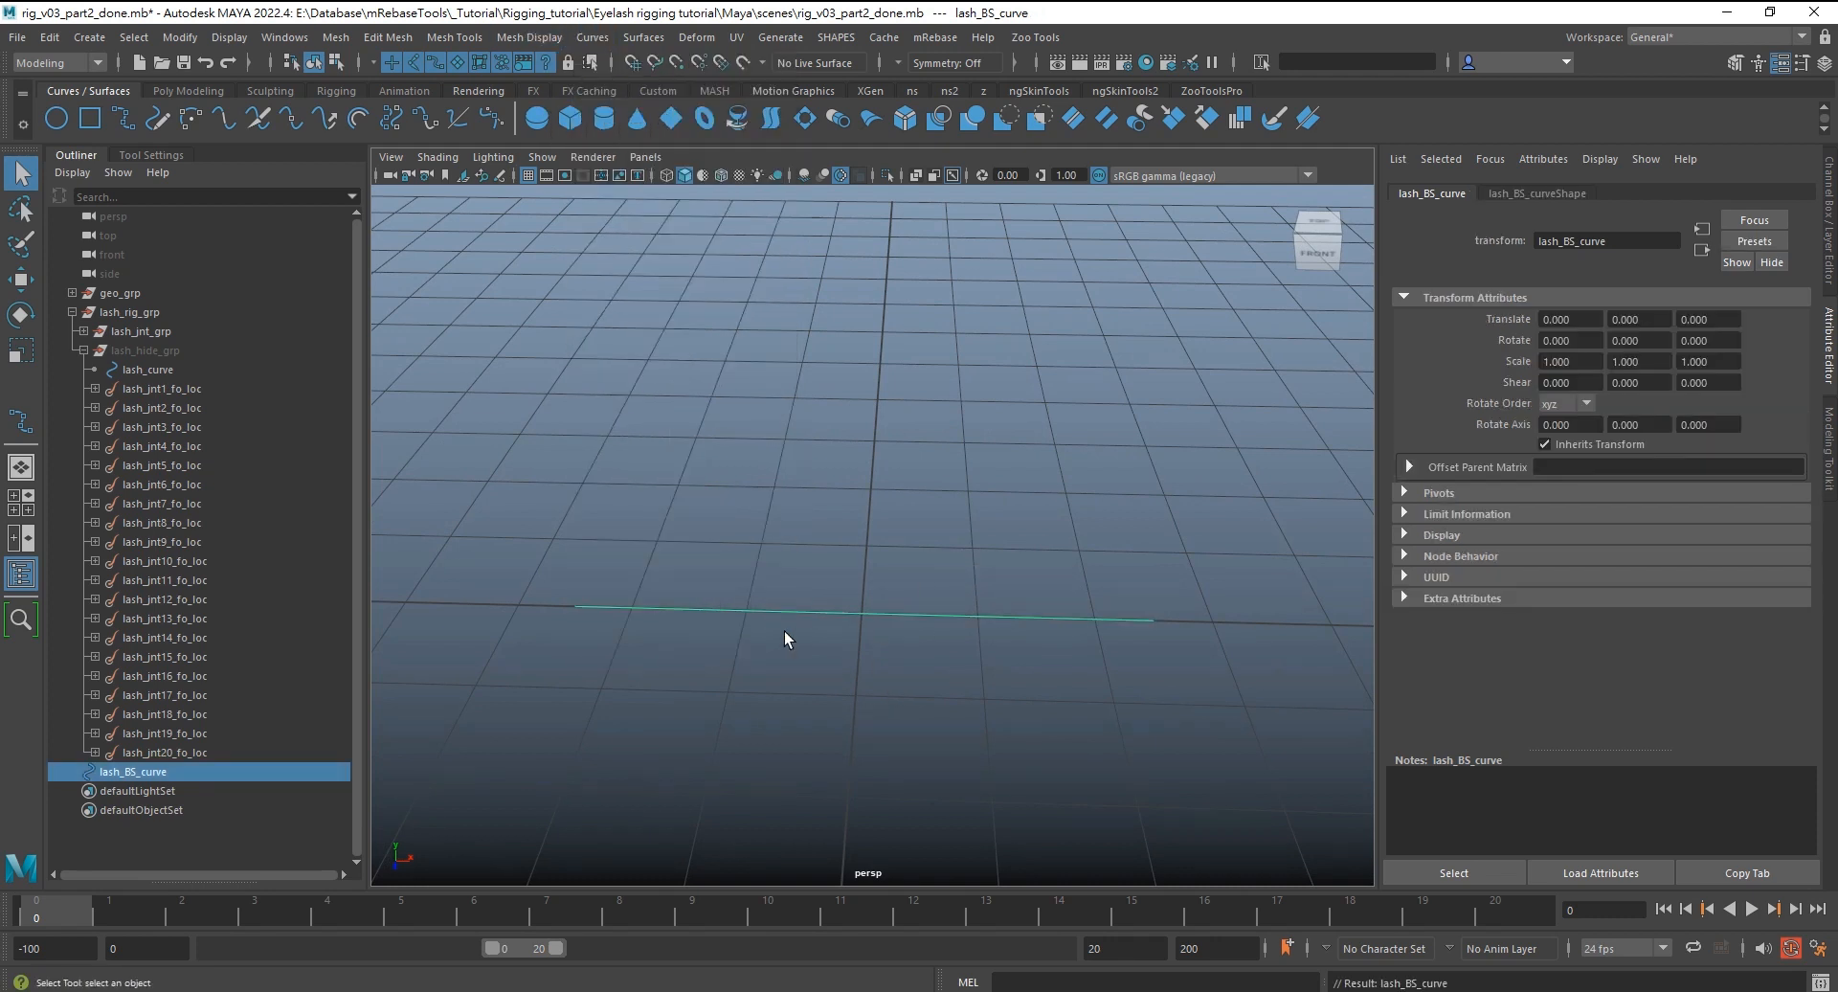
click(593, 36)
click(783, 636)
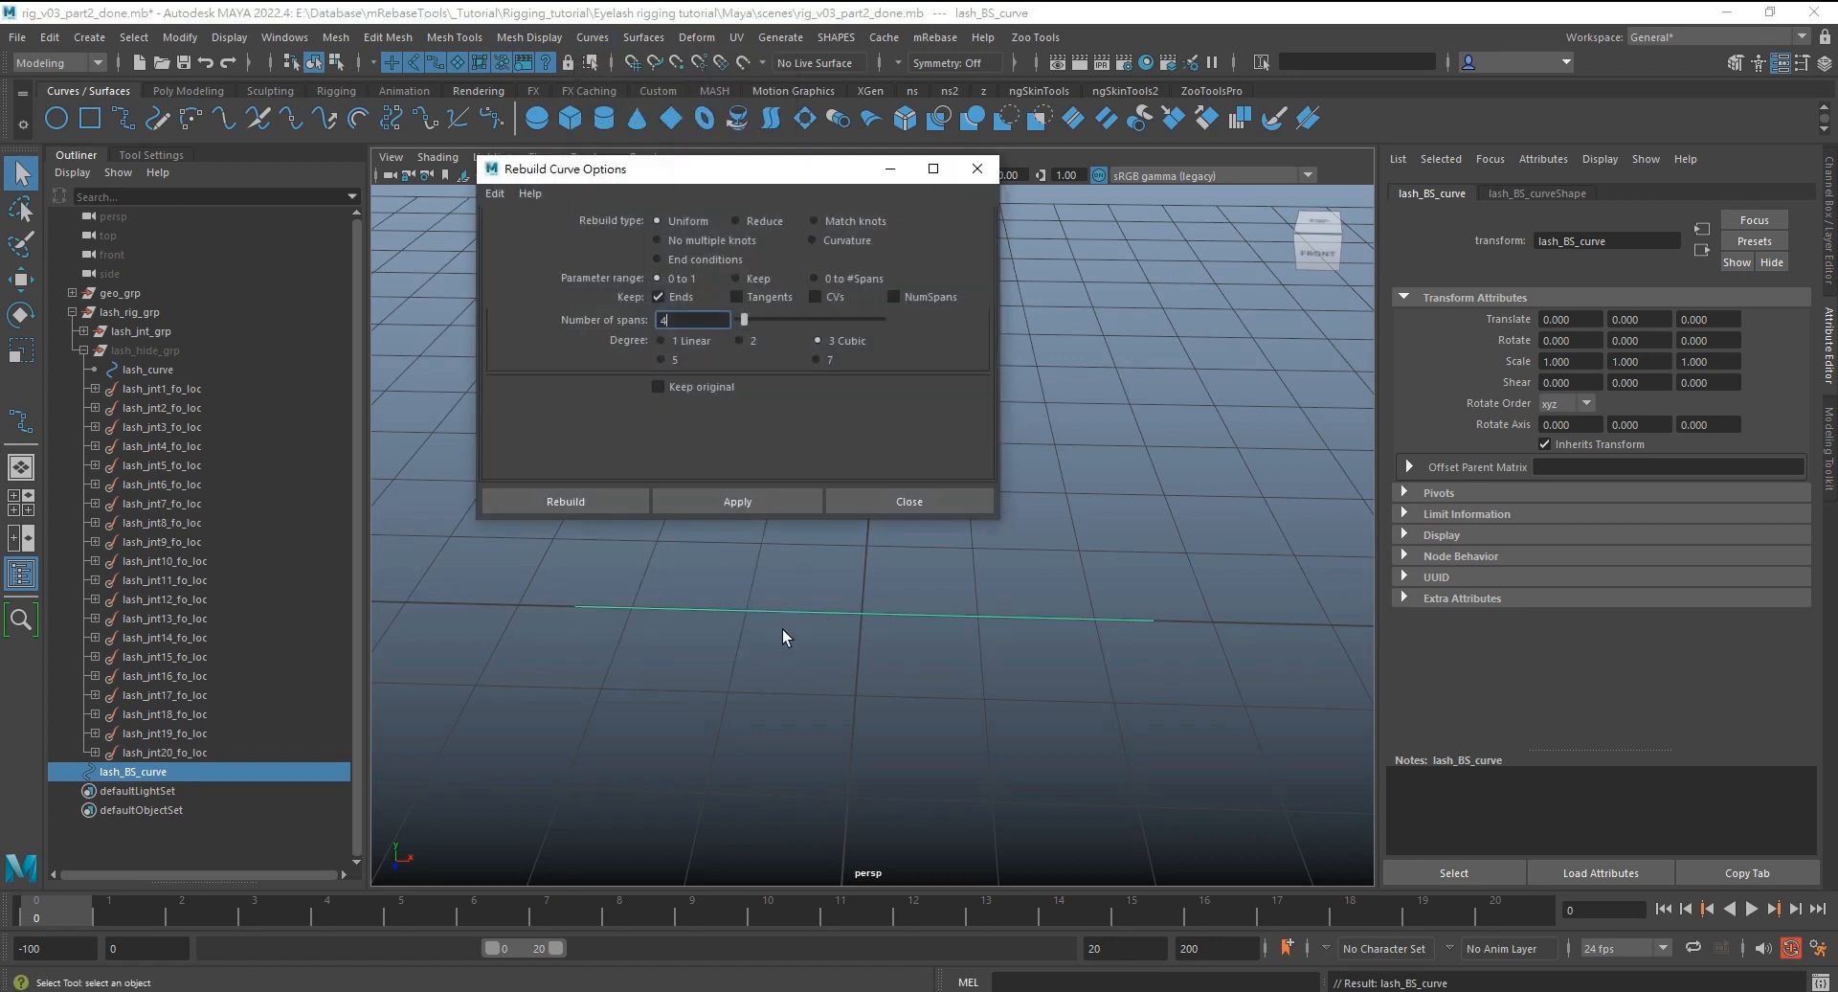
click(607, 496)
click(603, 495)
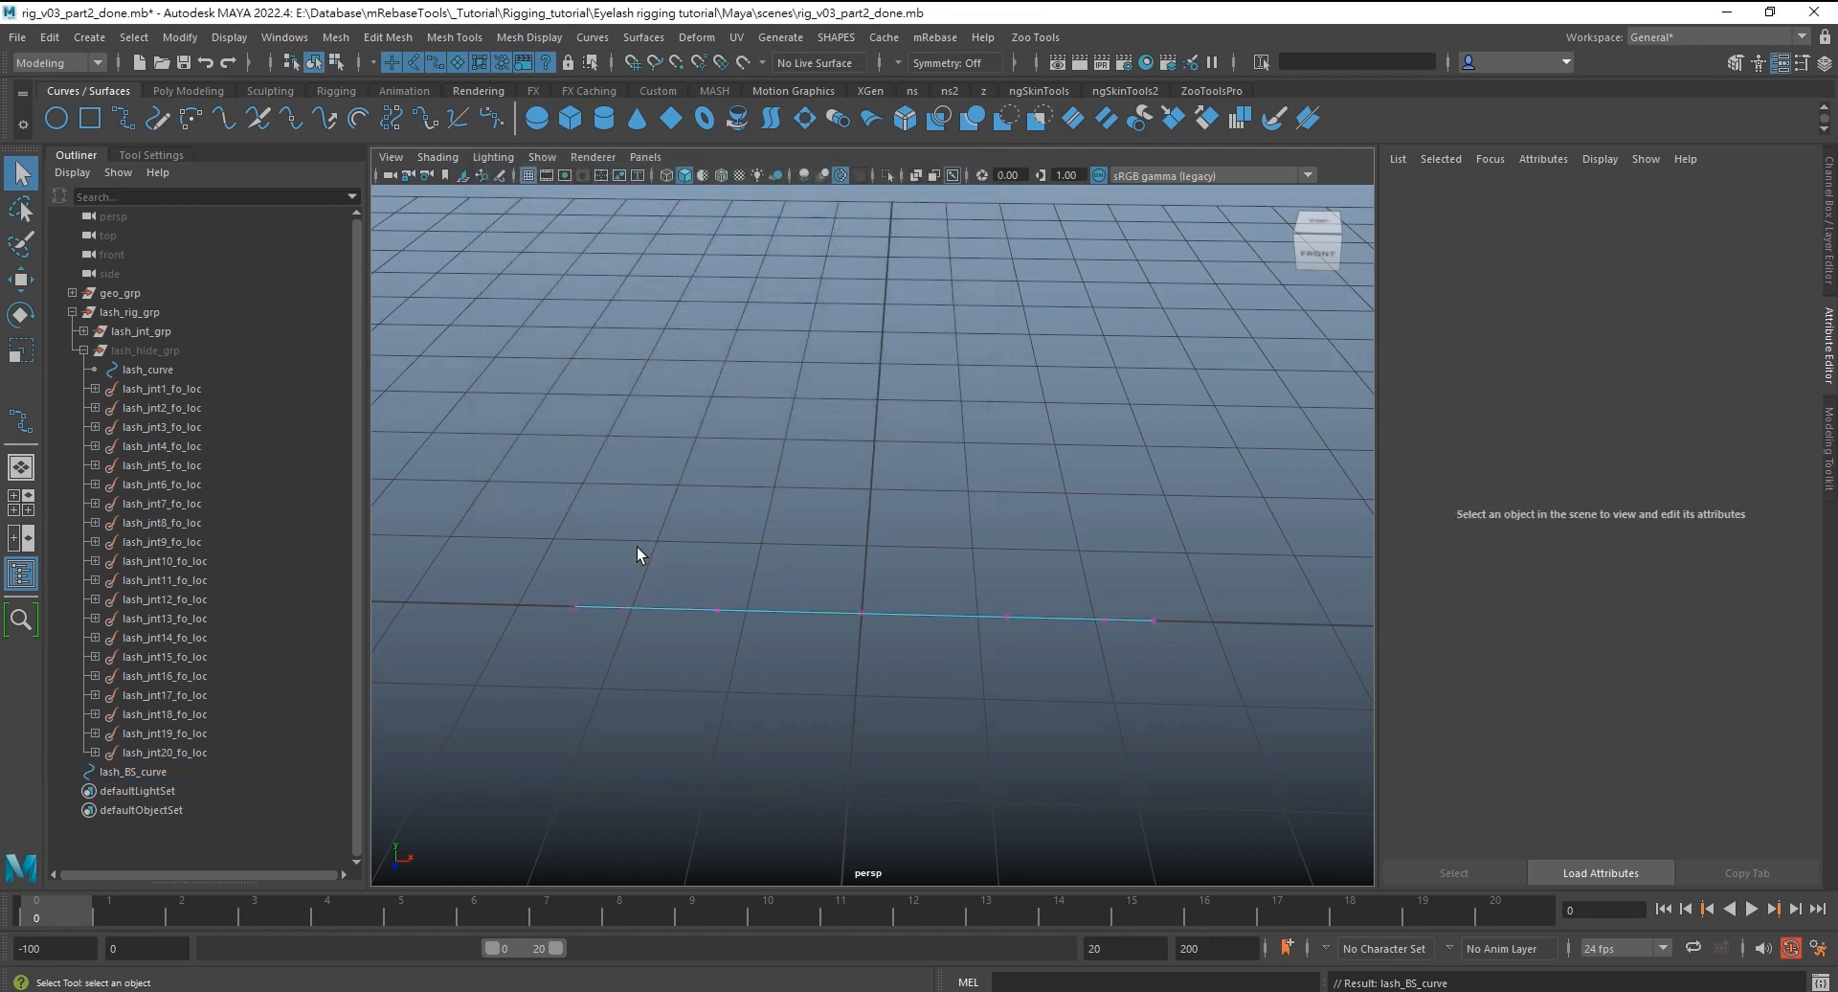
Check the control vertices along the rebuilt lash_BS_curve
drag(551, 556, 640, 655)
shift+drag(669, 562, 739, 642)
shift+drag(822, 579, 886, 639)
shift+drag(964, 580, 1030, 649)
shift+drag(1177, 689, 1179, 690)
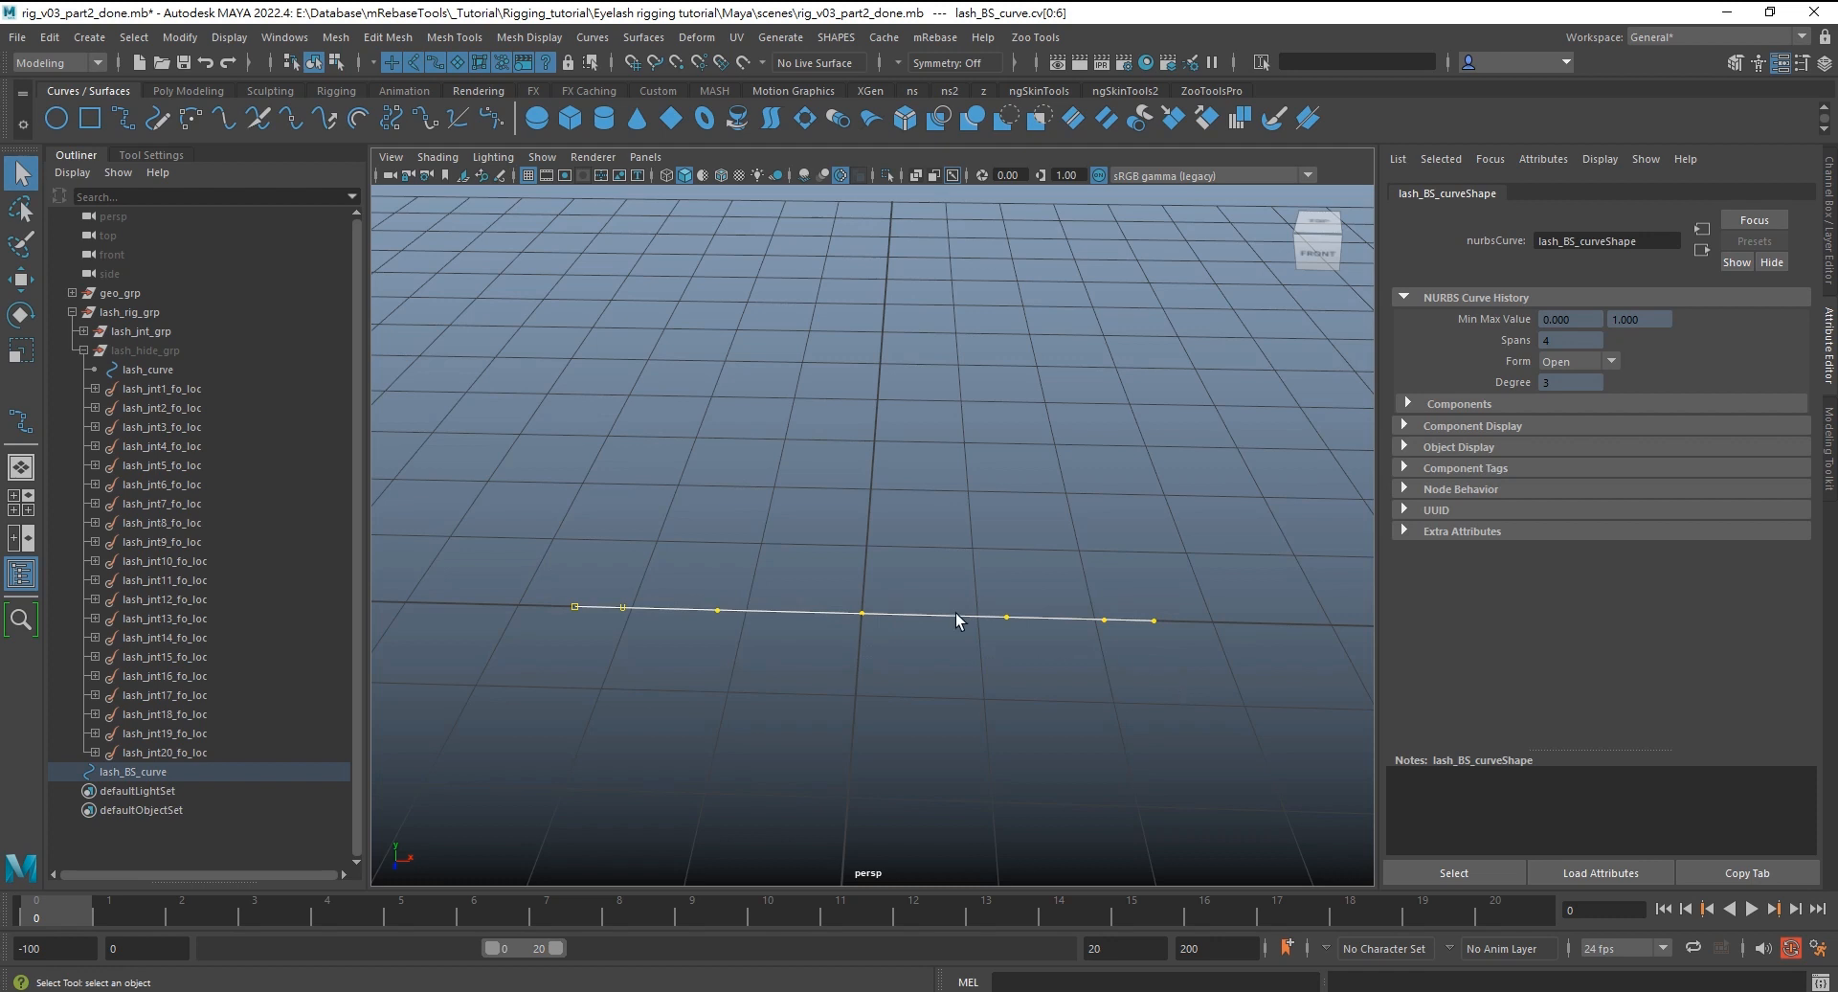
click(1025, 544)
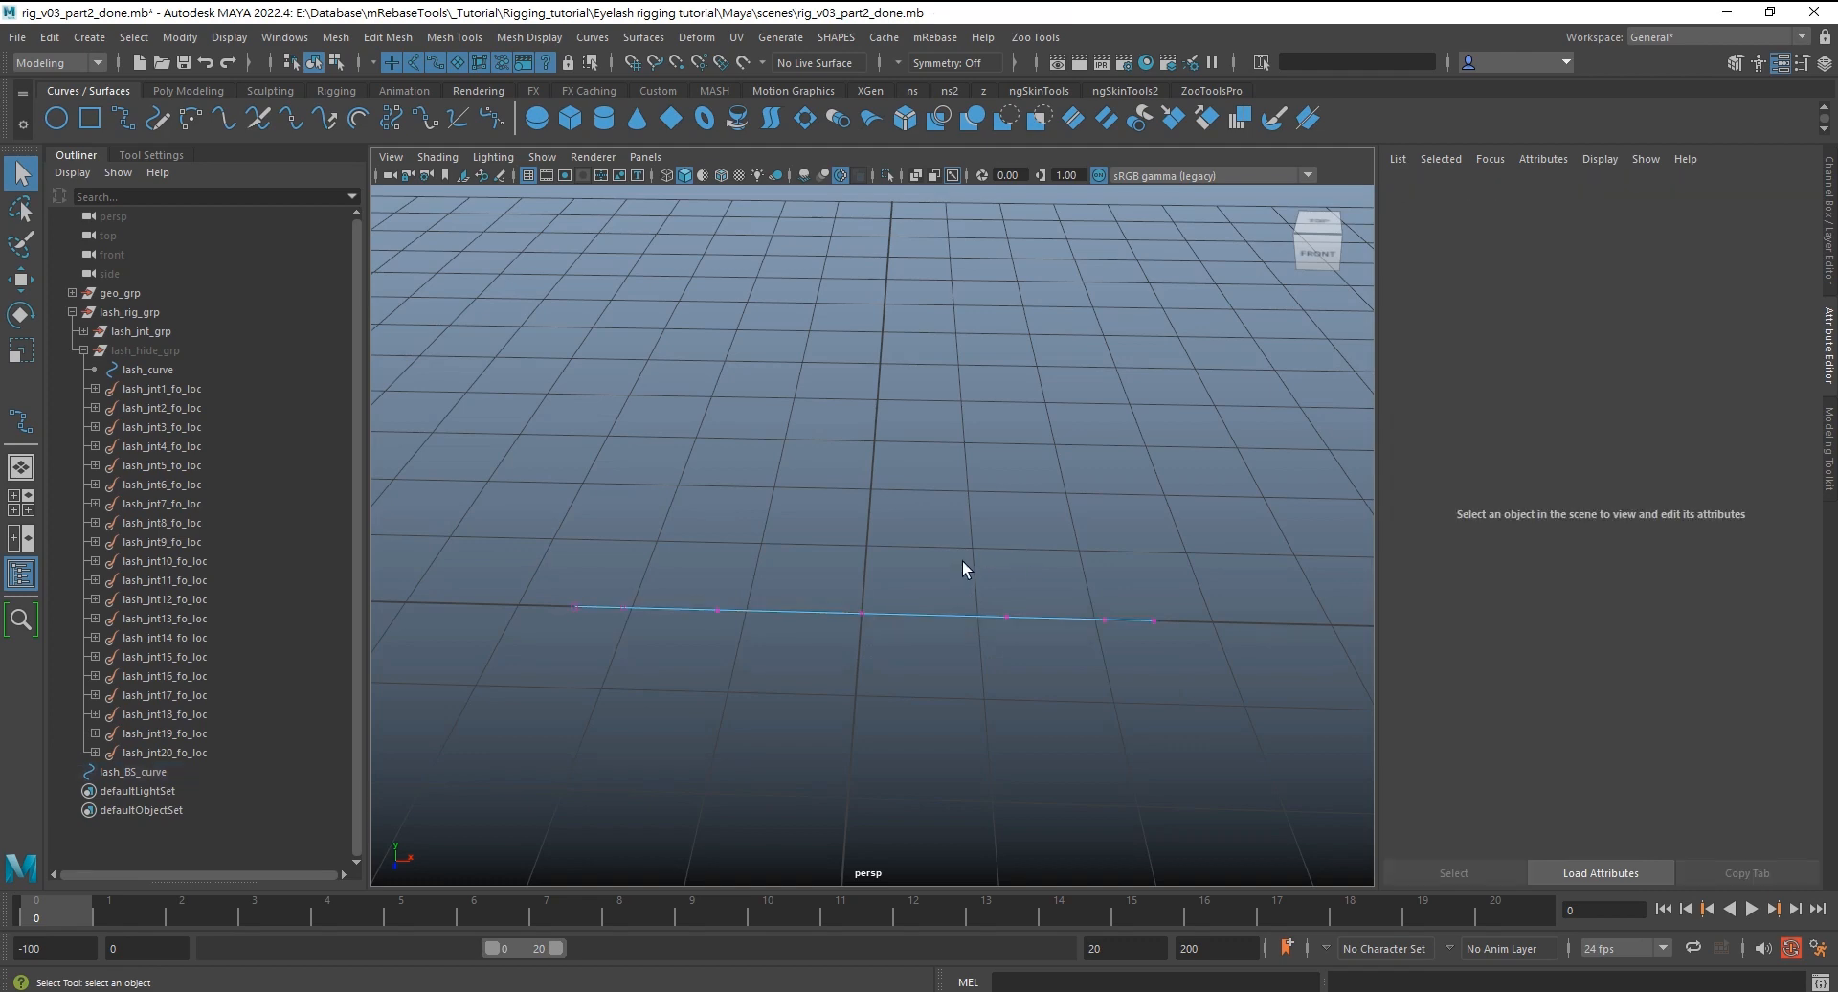
Load lash_BS_curve as the source curve in the mRebase Curve to Objects tool
alt+drag(992, 517, 819, 465)
drag(718, 476, 1024, 257)
mouse_move(1026, 490)
alt+mouse_down()
mouse_move(973, 459)
mouse_move(1017, 459)
alt+mouse_up()
drag(847, 707, 885, 652)
click(924, 40)
mouse_move(1001, 119)
click(1120, 118)
click(1058, 475)
Set the joints placed on lash_BS_curve to 20 objects with a size of 0.7
drag(969, 426, 737, 319)
drag(719, 440, 802, 438)
alt+middle_drag(978, 452, 1009, 486)
scroll(1009, 487, up, 1)
click(656, 462)
click(655, 462)
click(656, 461)
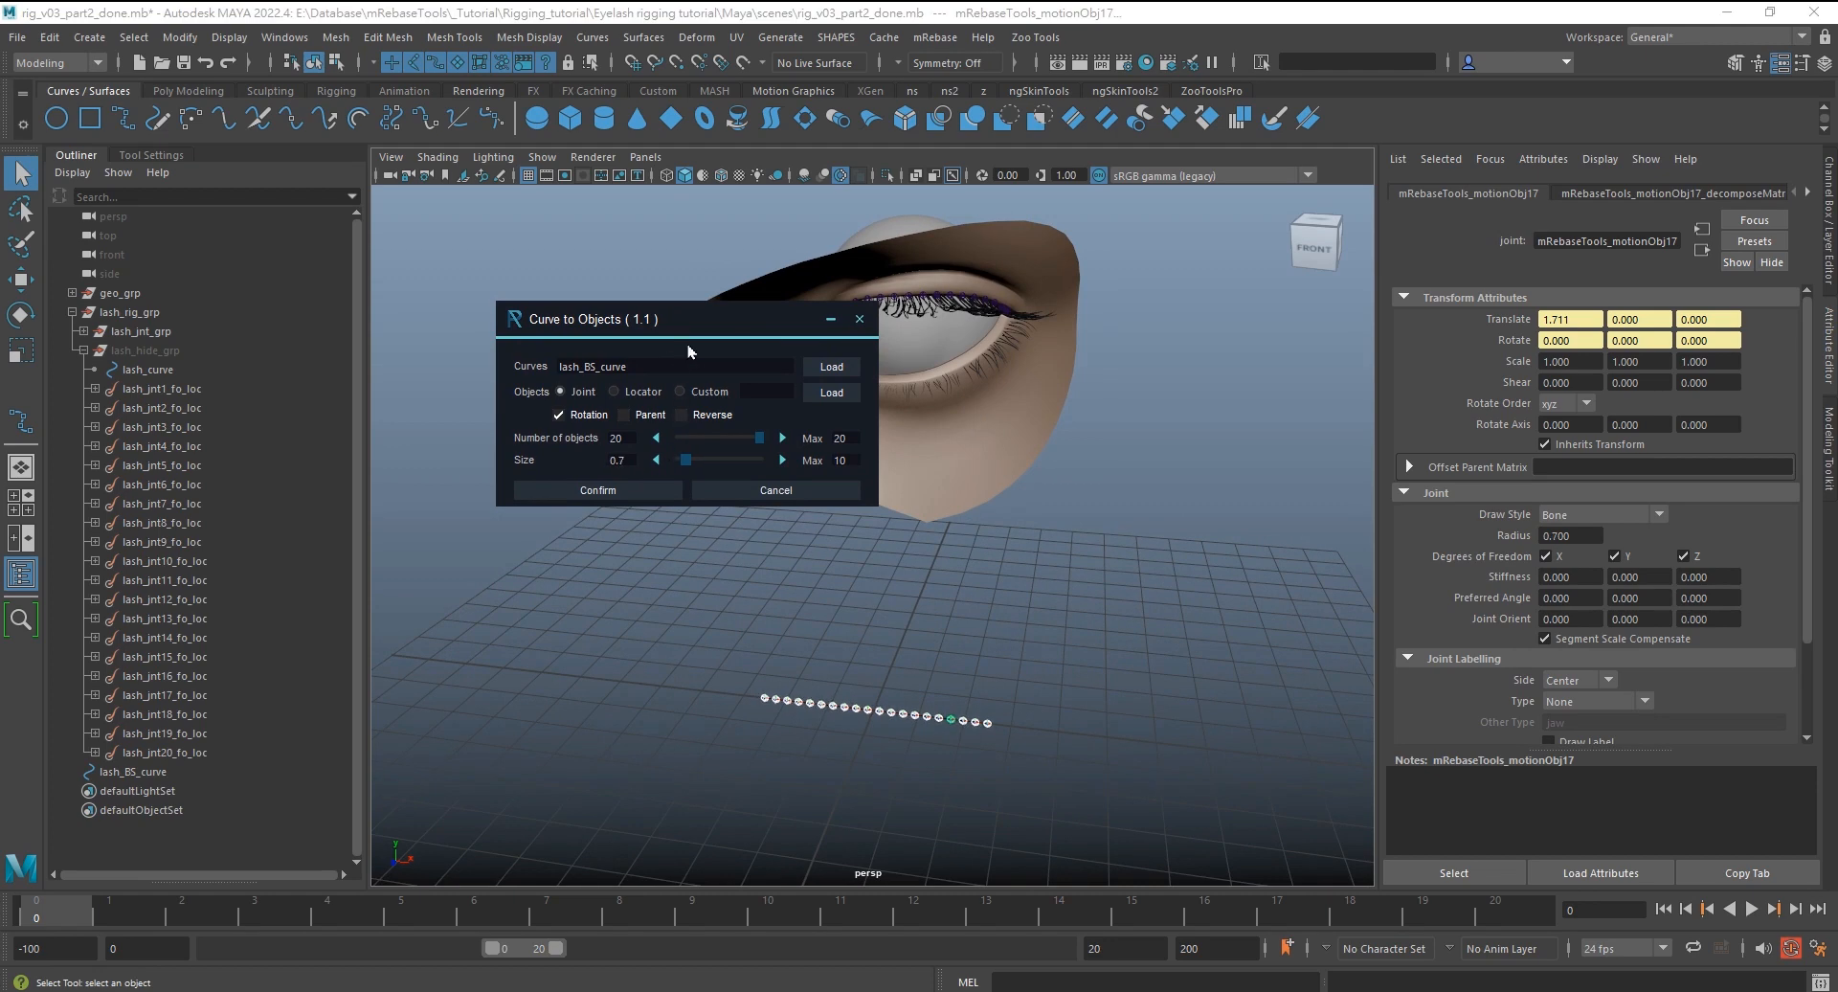
Check the names of the preview joints at both ends of lash_BS_curve
drag(613, 318, 412, 324)
scroll(823, 674, up, 1)
click(767, 714)
alt+drag(842, 708, 867, 659)
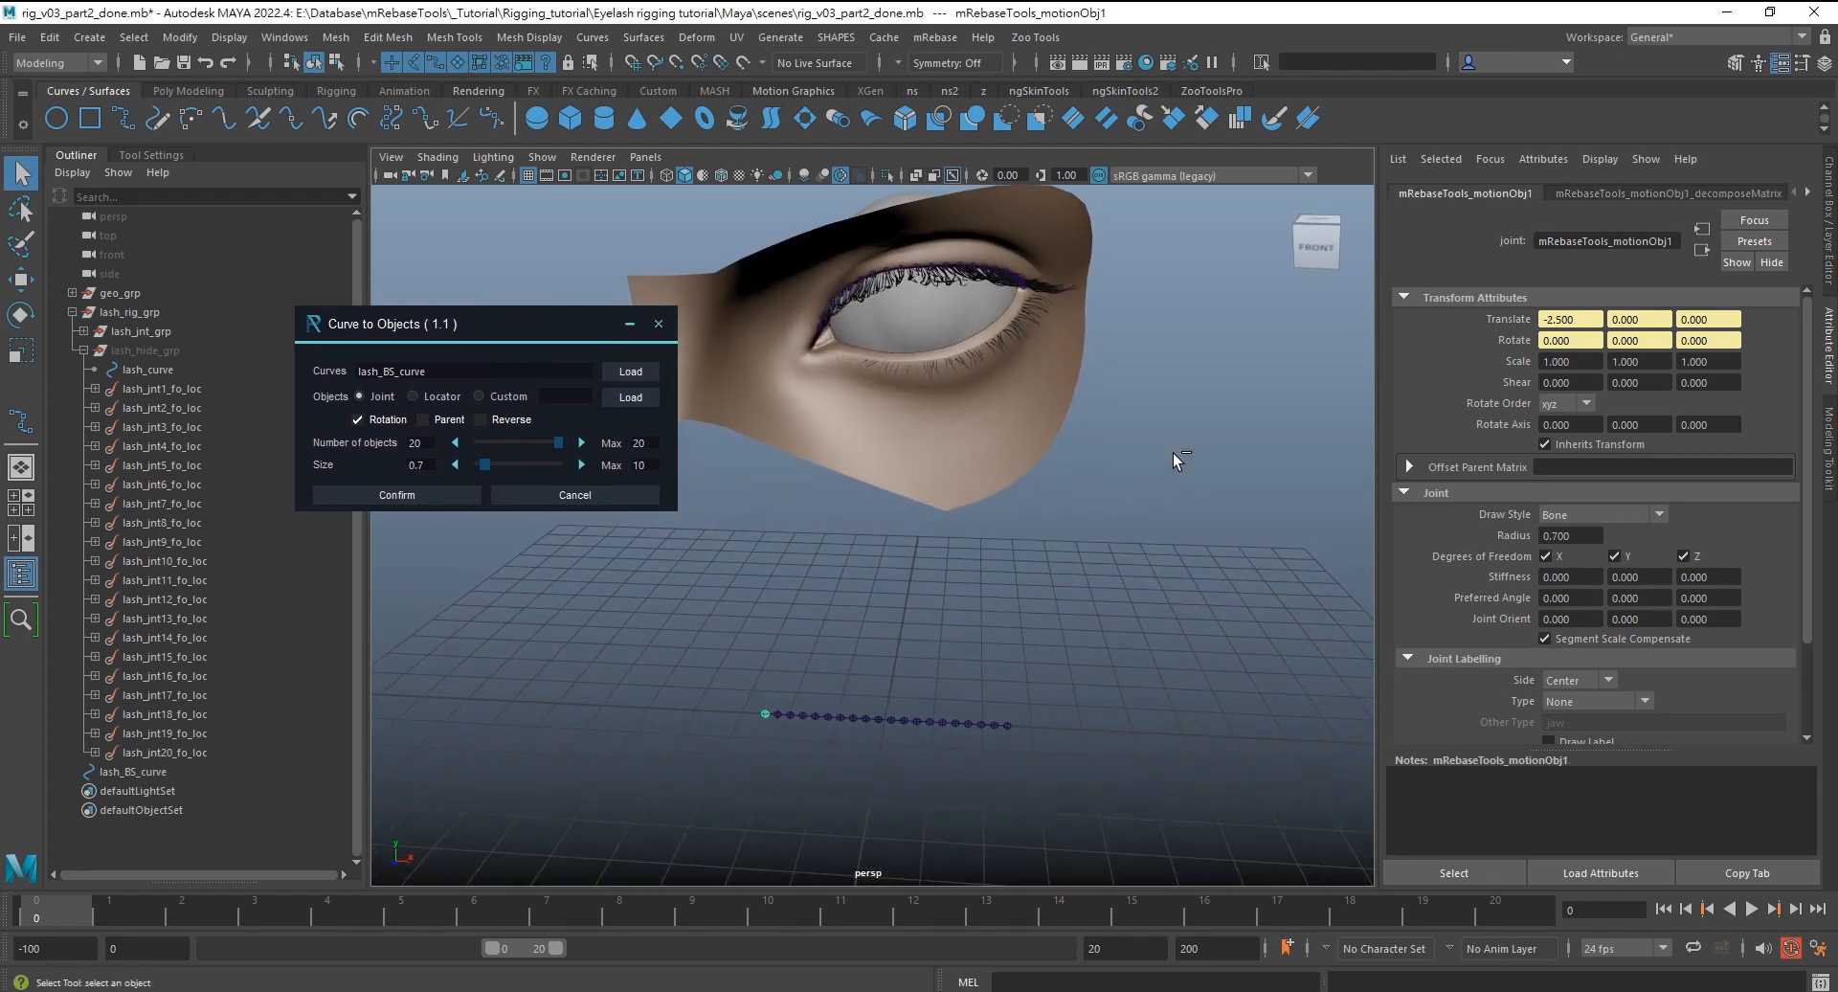
key(ctrl+a)
click(1652, 199)
click(1677, 197)
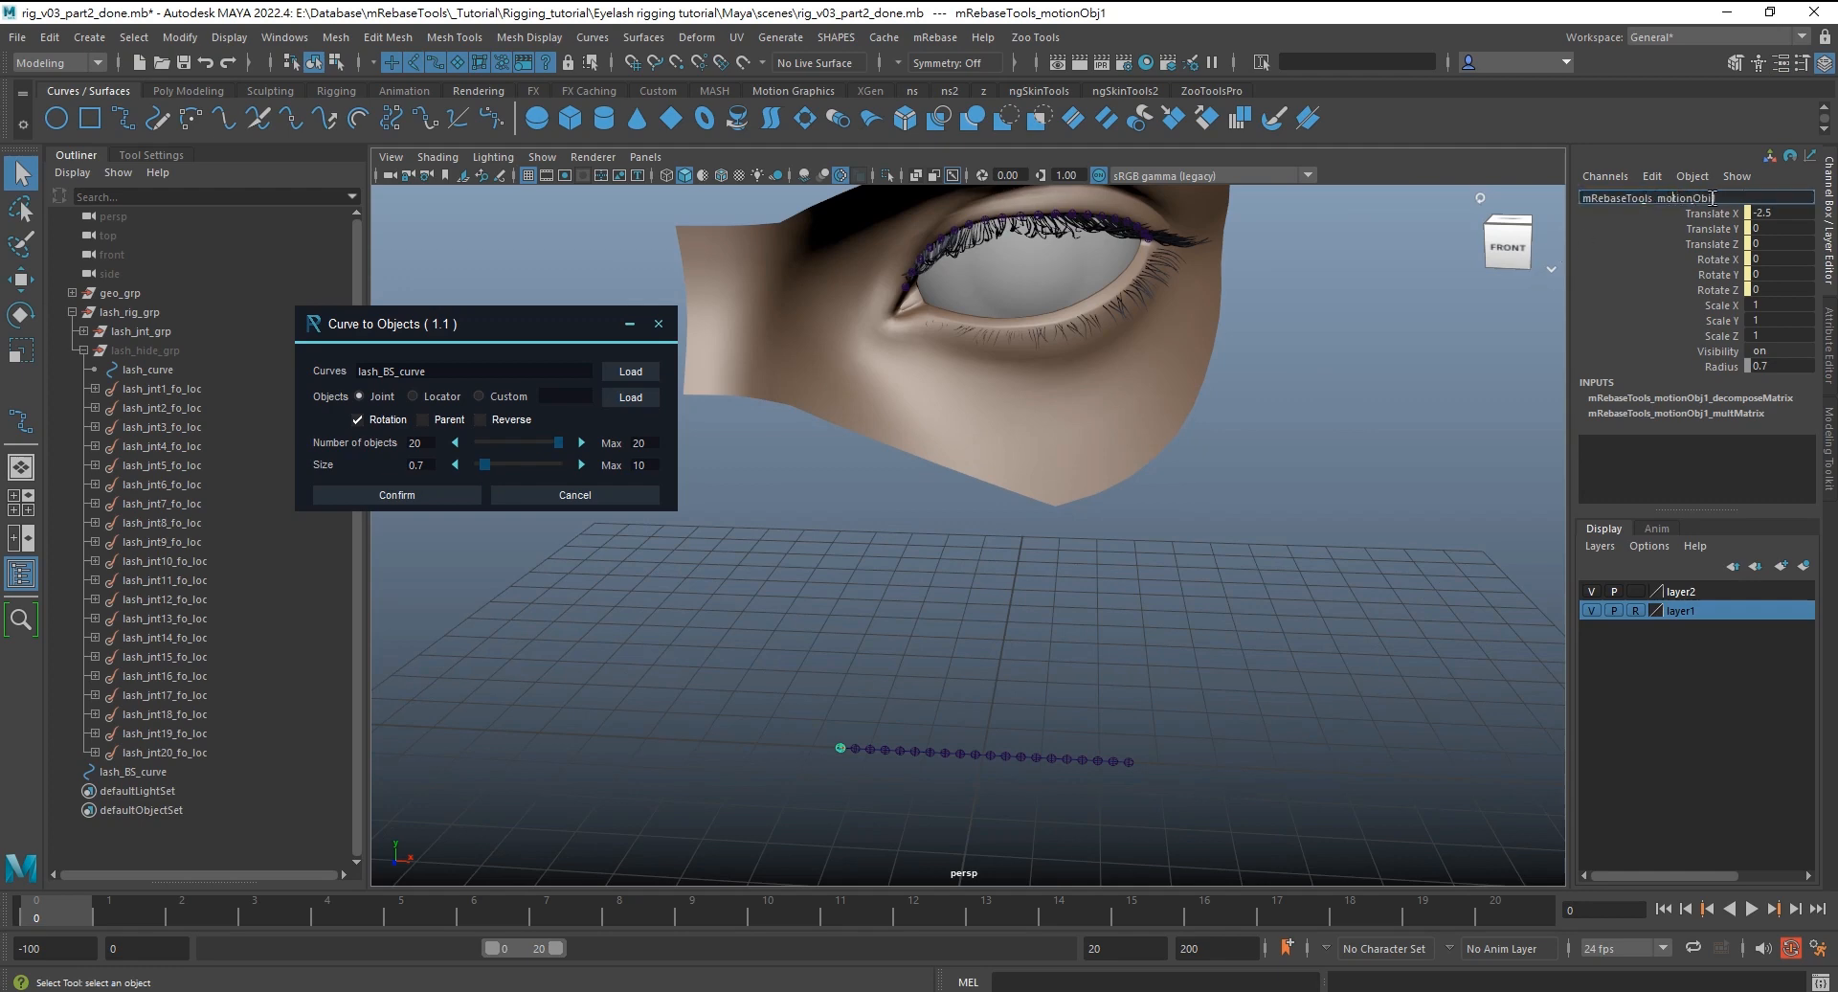
click(1127, 761)
click(1693, 199)
drag(1711, 198, 1761, 200)
Check the names of the first and last lash joints at the corners of the upper eyelid
alt+middle_drag(953, 400, 995, 546)
alt+right_drag(996, 517, 1153, 484)
alt+drag(943, 412, 903, 360)
click(893, 334)
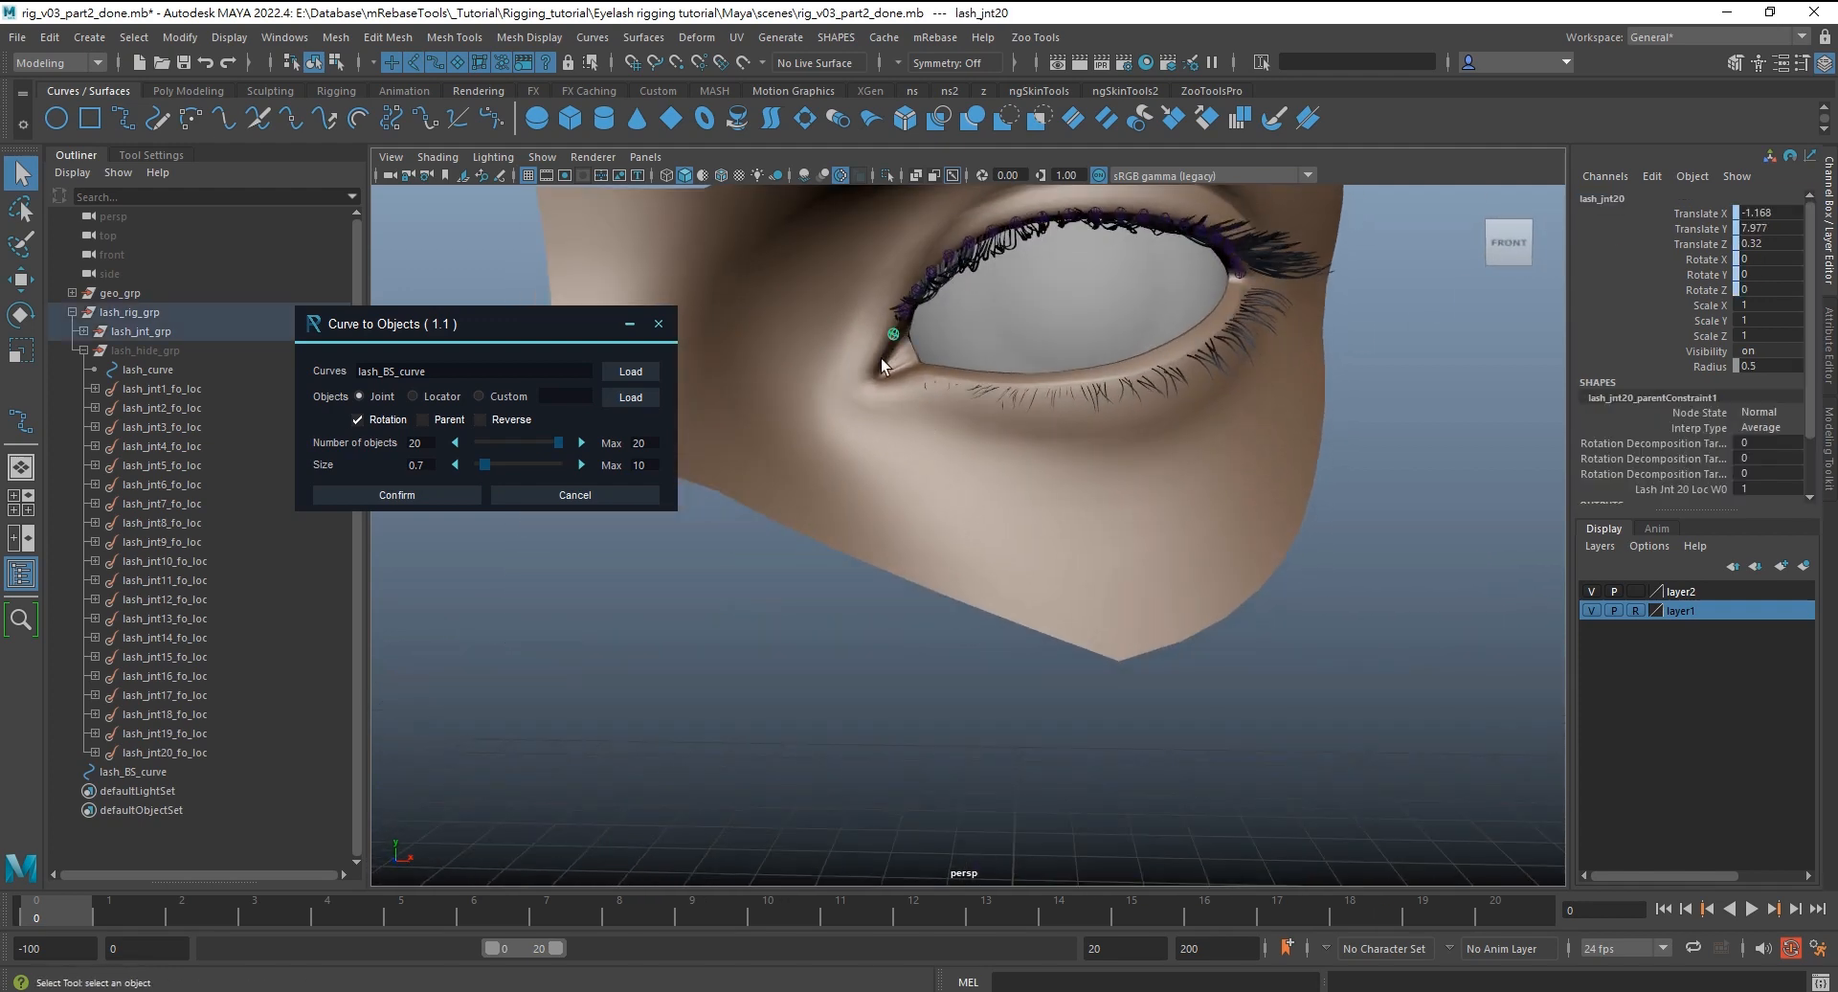
drag(1254, 249, 1166, 329)
click(1151, 321)
alt+middle_drag(1153, 567, 955, 429)
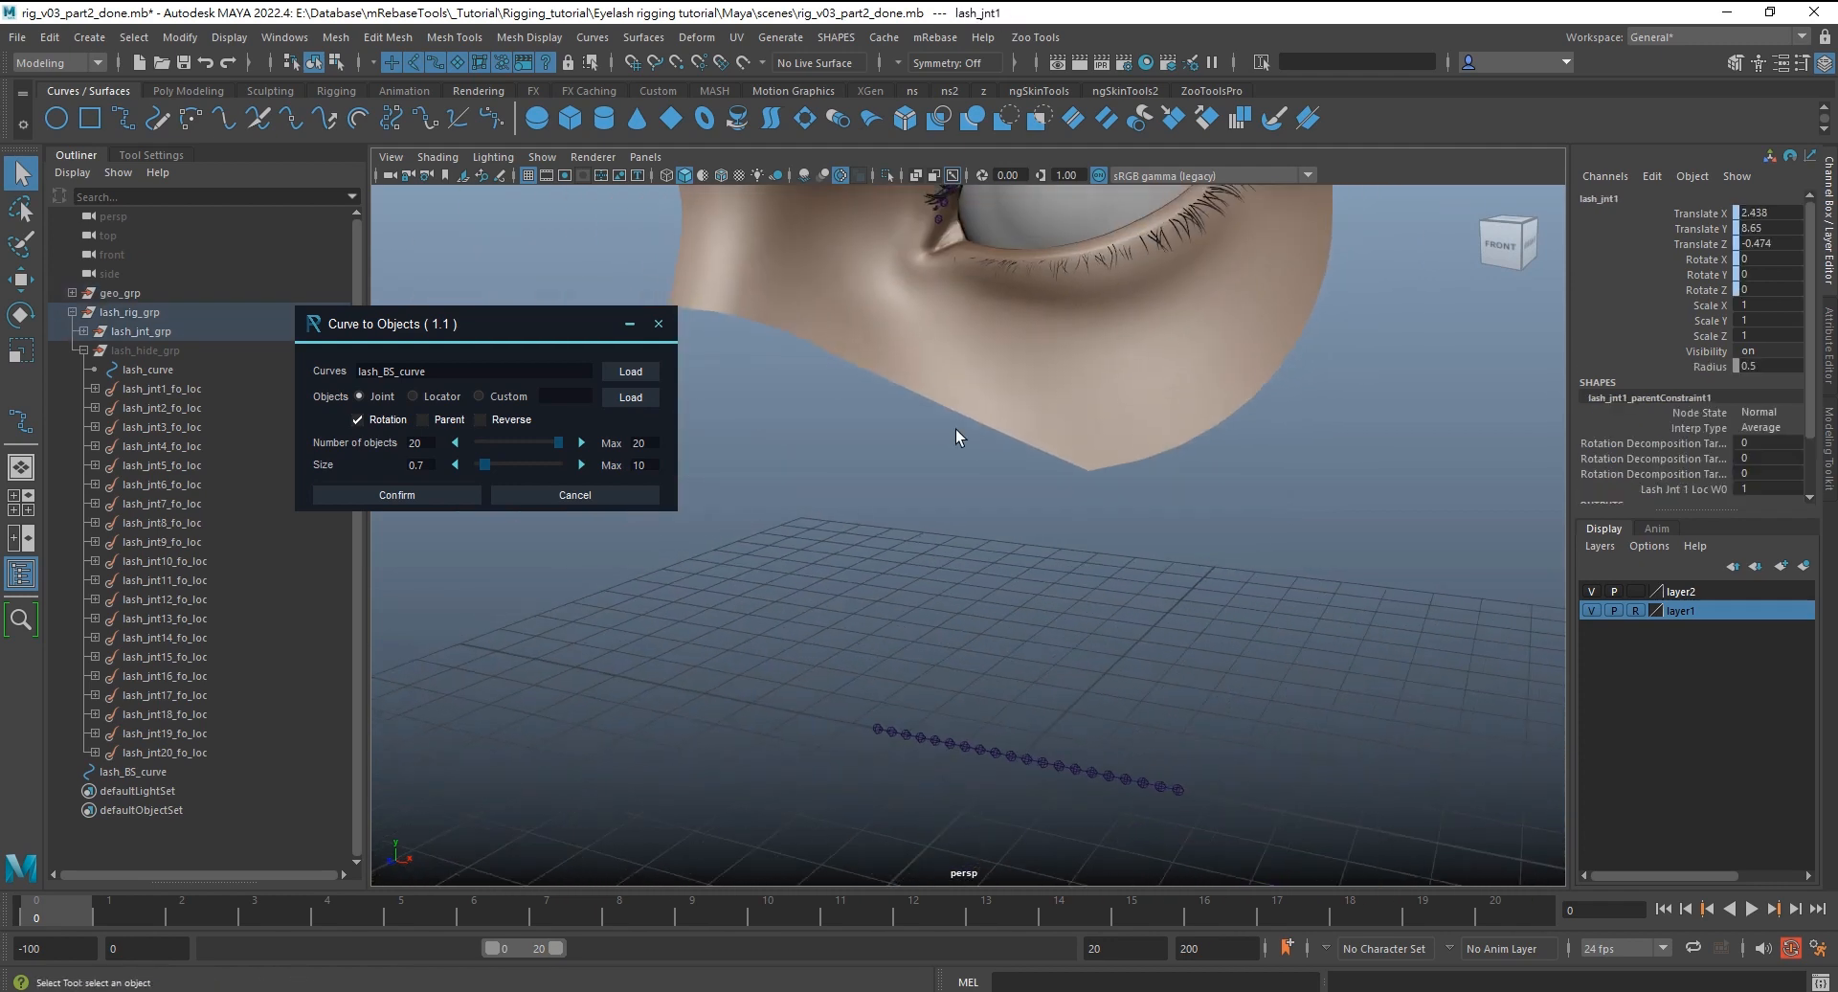
Reverse the joint order to match the eyelid numbering and create the joints on lash_BS_curve
click(480, 419)
alt+drag(868, 729, 896, 733)
click(889, 732)
click(1202, 773)
alt+middle_drag(915, 402, 936, 586)
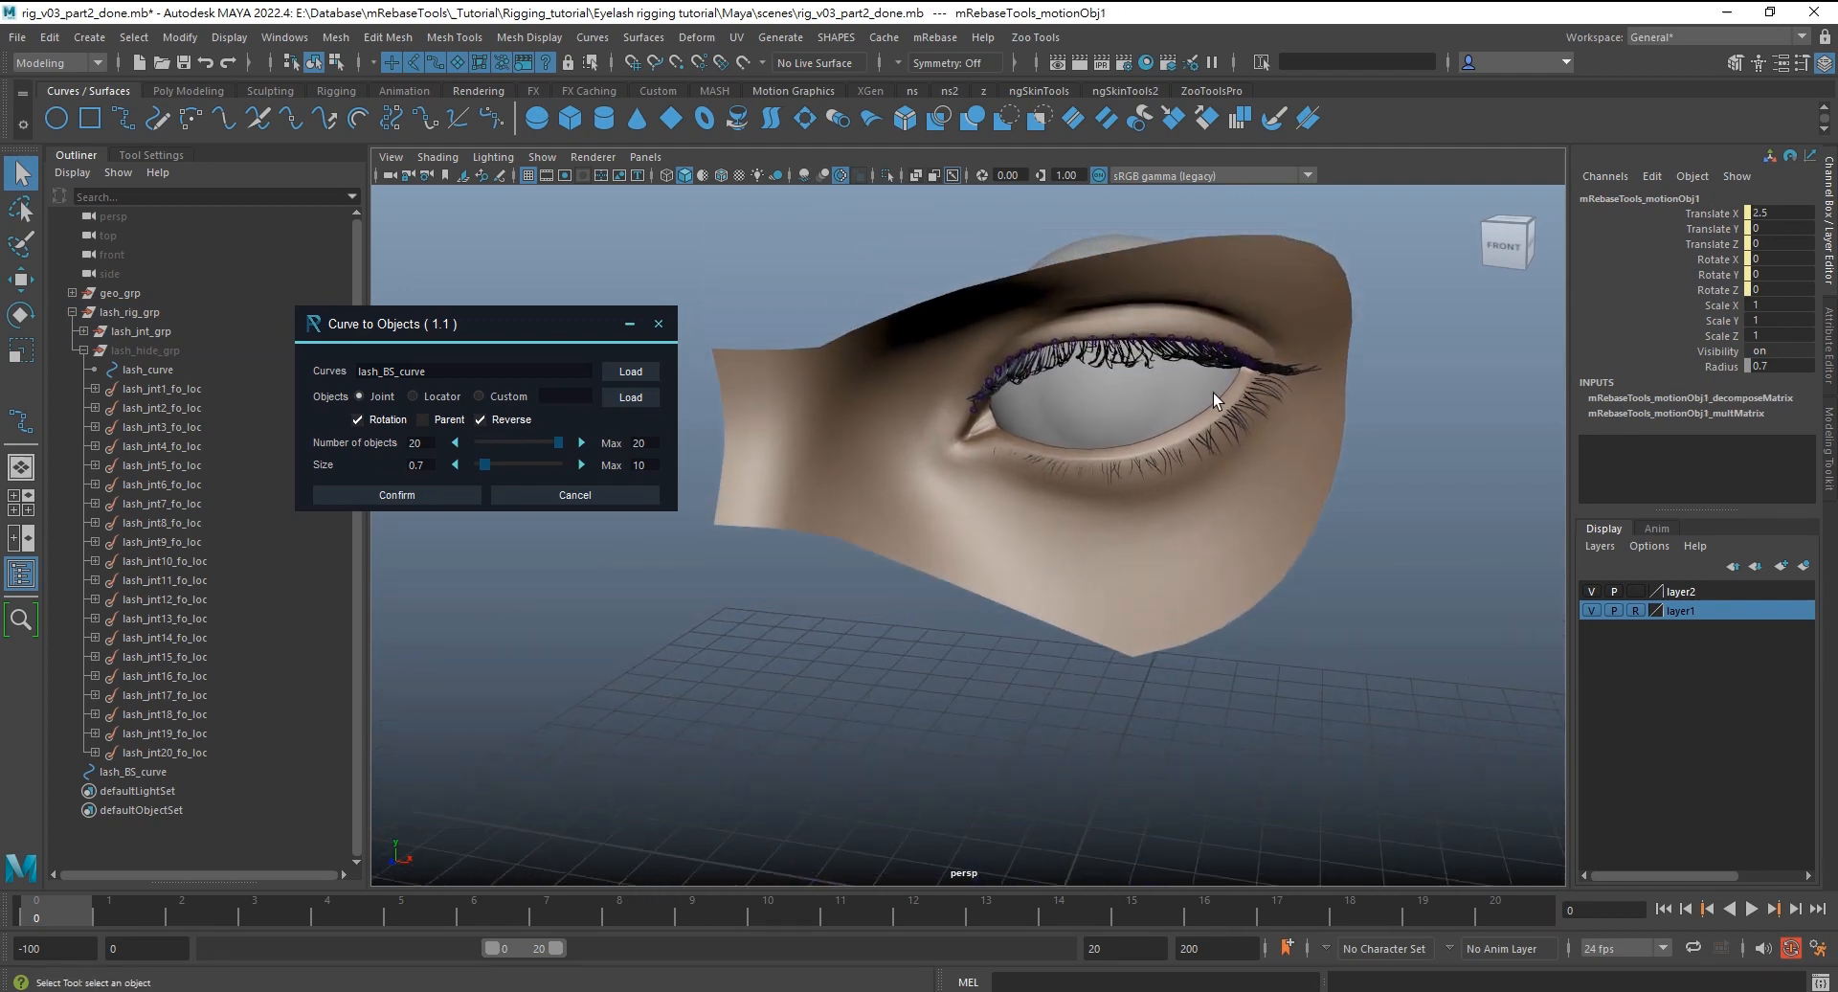
alt+drag(1214, 392, 1243, 492)
alt+middle_drag(1243, 492, 1197, 374)
alt+right_drag(1197, 402, 1012, 428)
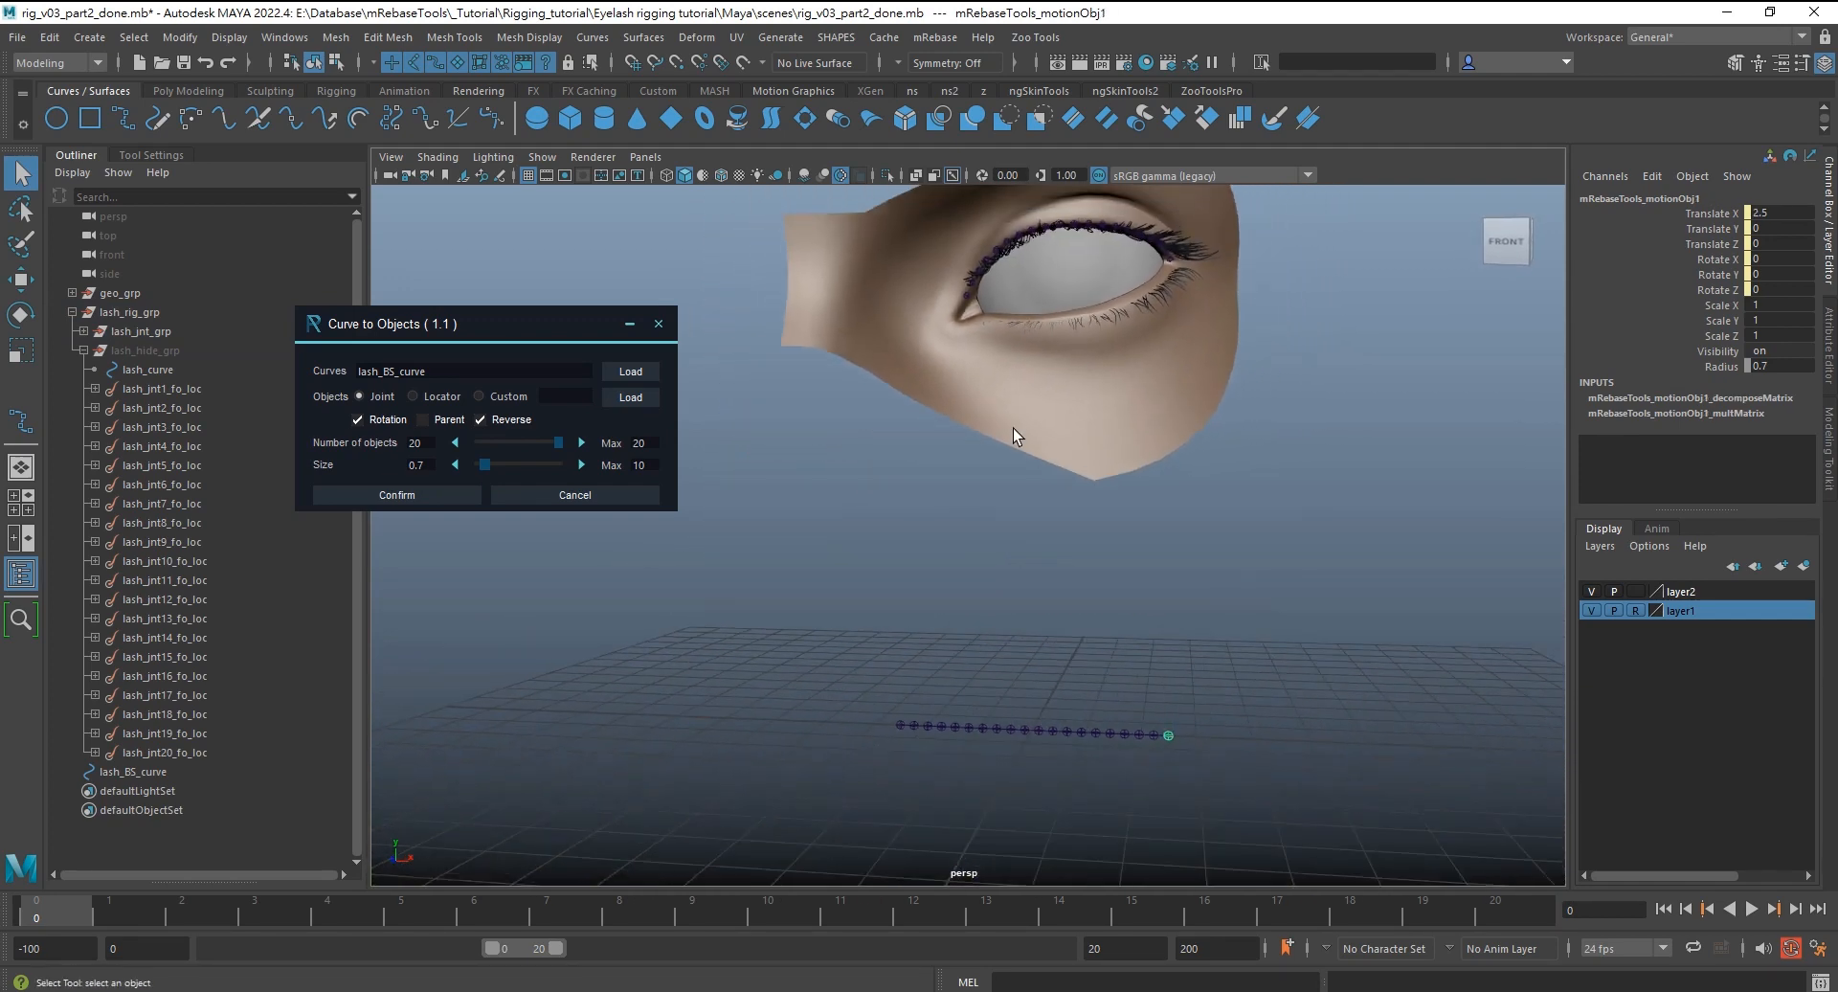
click(455, 495)
click(658, 327)
Display the local rotation axes of the new joints on lash_BS_curve
alt+drag(657, 328, 900, 580)
click(229, 36)
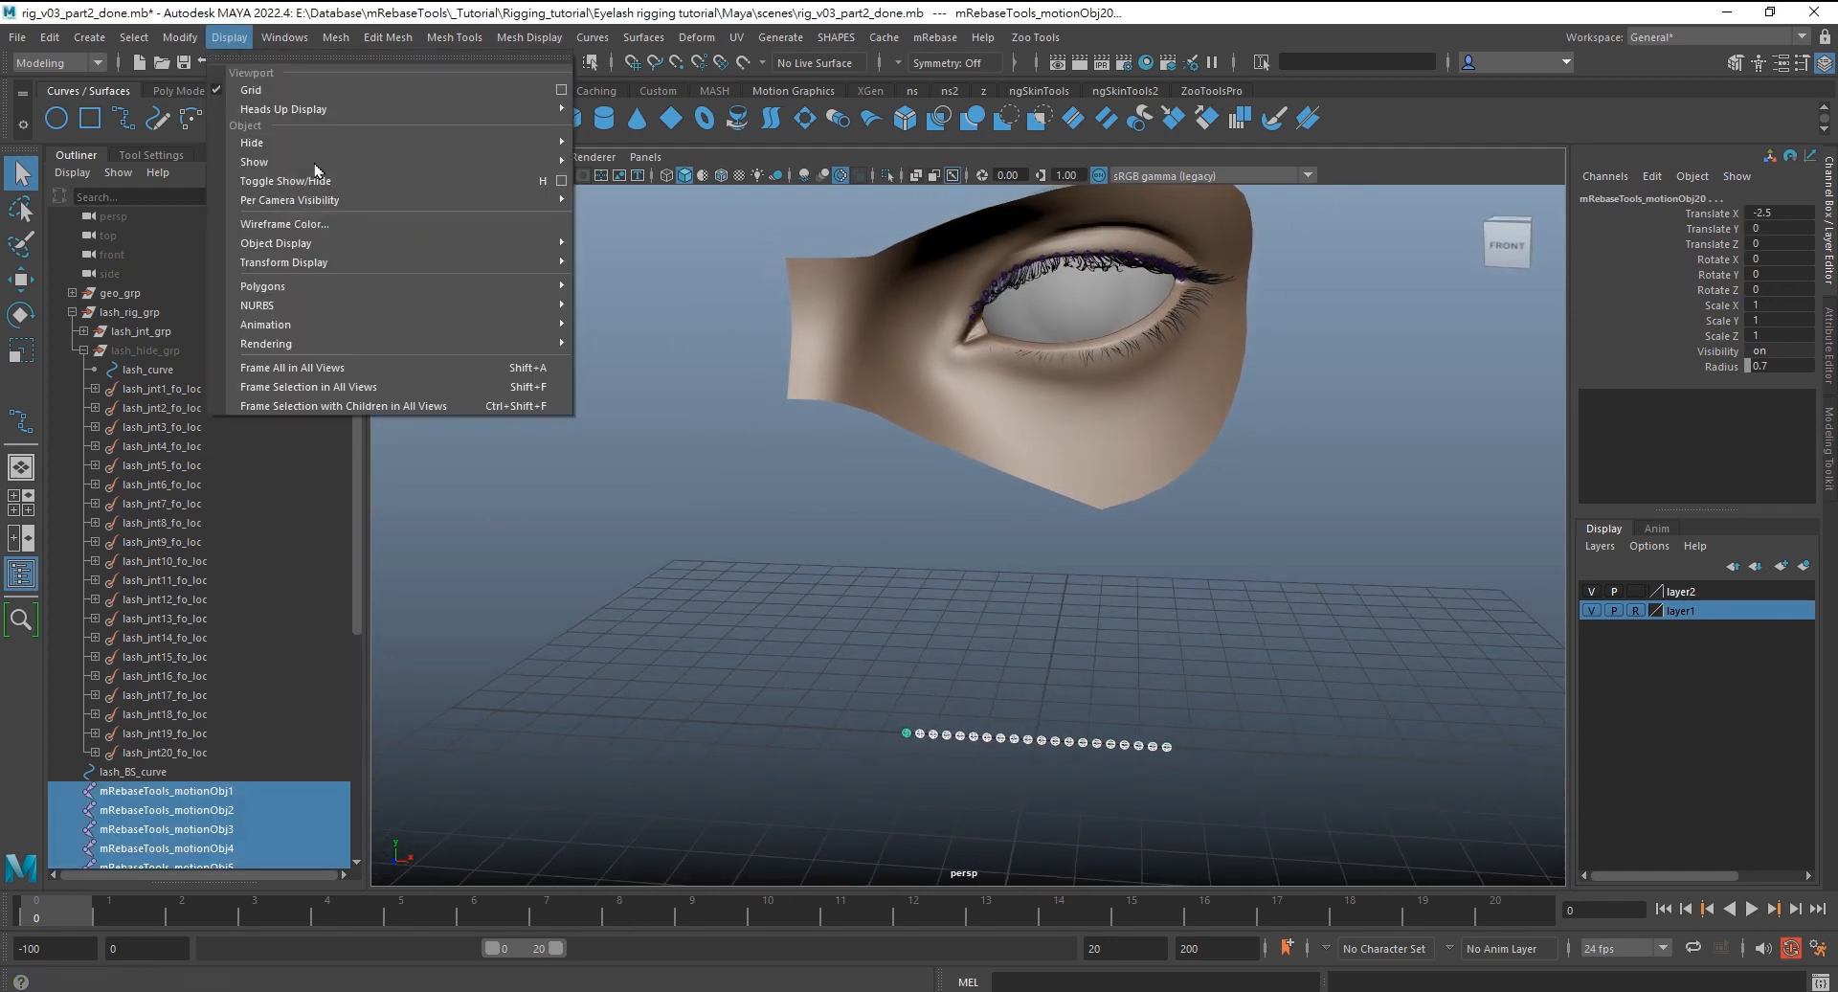
mouse_move(383, 266)
click(651, 240)
click(648, 253)
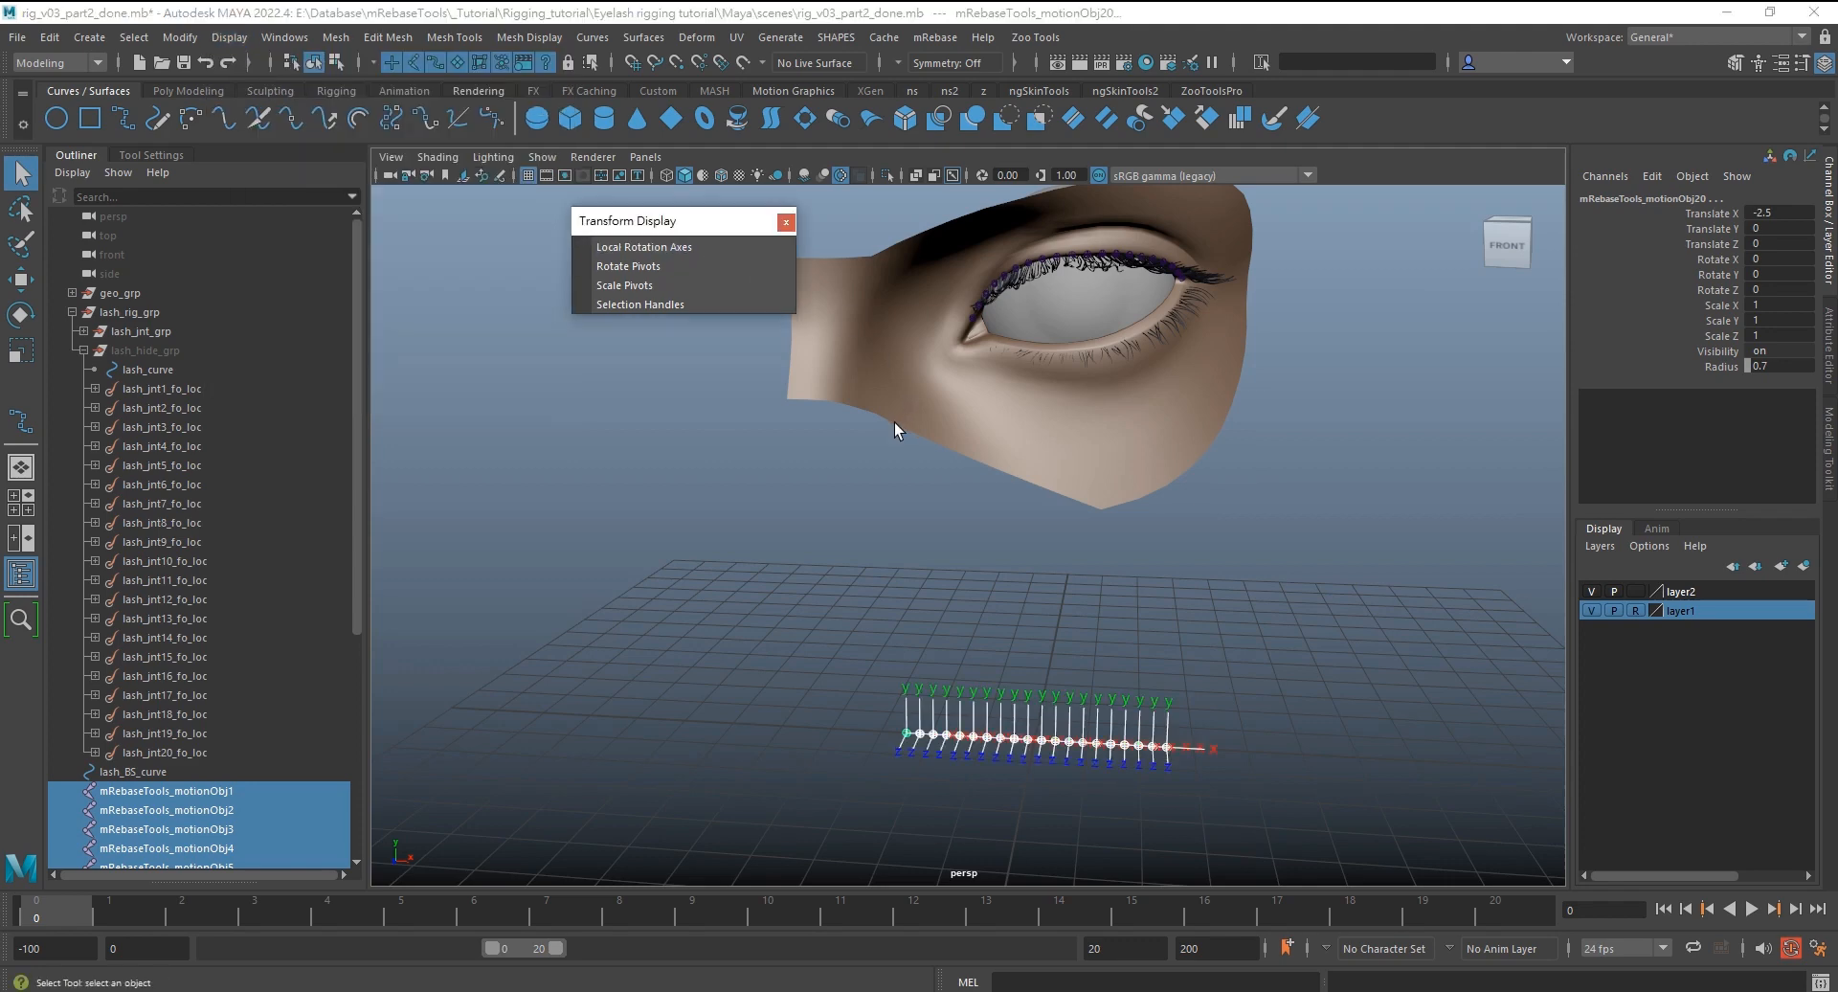
Display the local rotation axes of the upper eyelid's lash joints
drag(898, 423, 1230, 213)
click(718, 244)
drag(707, 217, 493, 213)
Rotate all joints on lash_BS_curve by -180 degrees in Y to match the eyelid joints' orientation
alt+drag(961, 402, 907, 653)
drag(764, 669, 1168, 884)
key(e)
drag(1041, 863, 1178, 807)
alt+drag(1221, 695, 1107, 617)
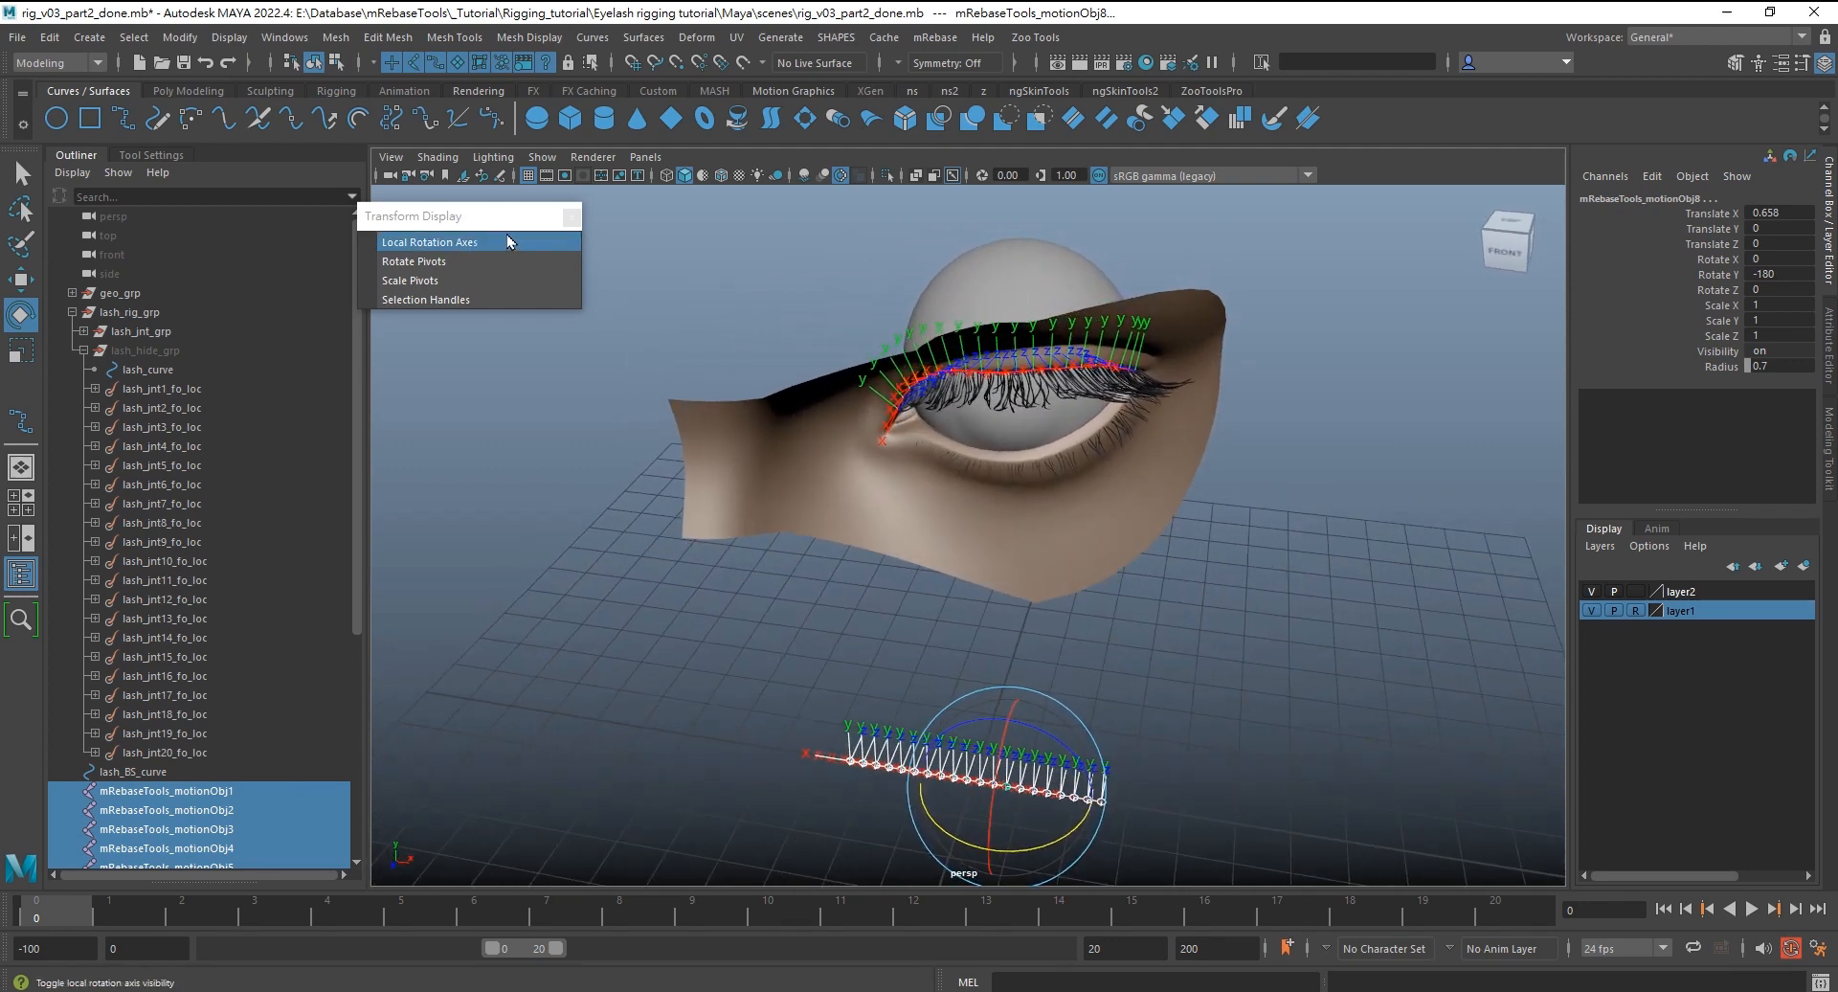
Hide the local rotation axes of both the eyelid joints and the joints on lash_BS_curve
click(428, 243)
click(429, 242)
drag(787, 722, 1141, 852)
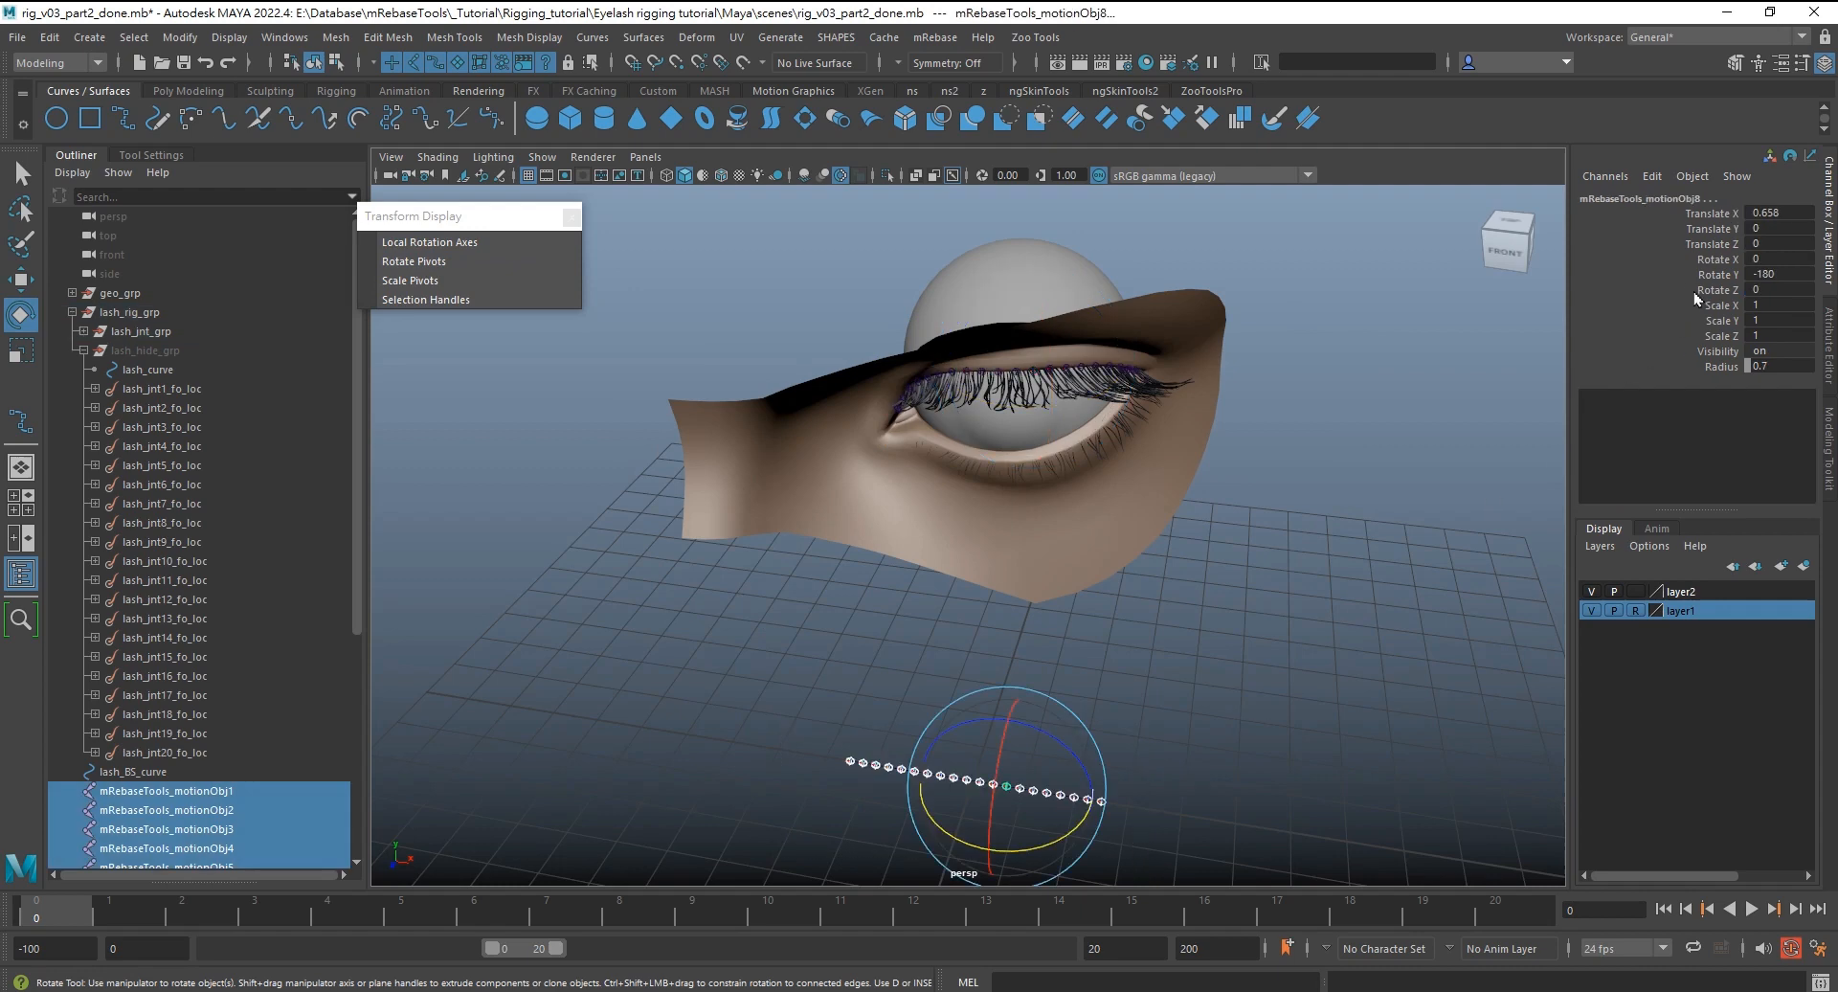
Freeze the Rotate X, Y and Z values of the joints on lash_BS_curve
drag(1693, 291, 1637, 260)
click(180, 37)
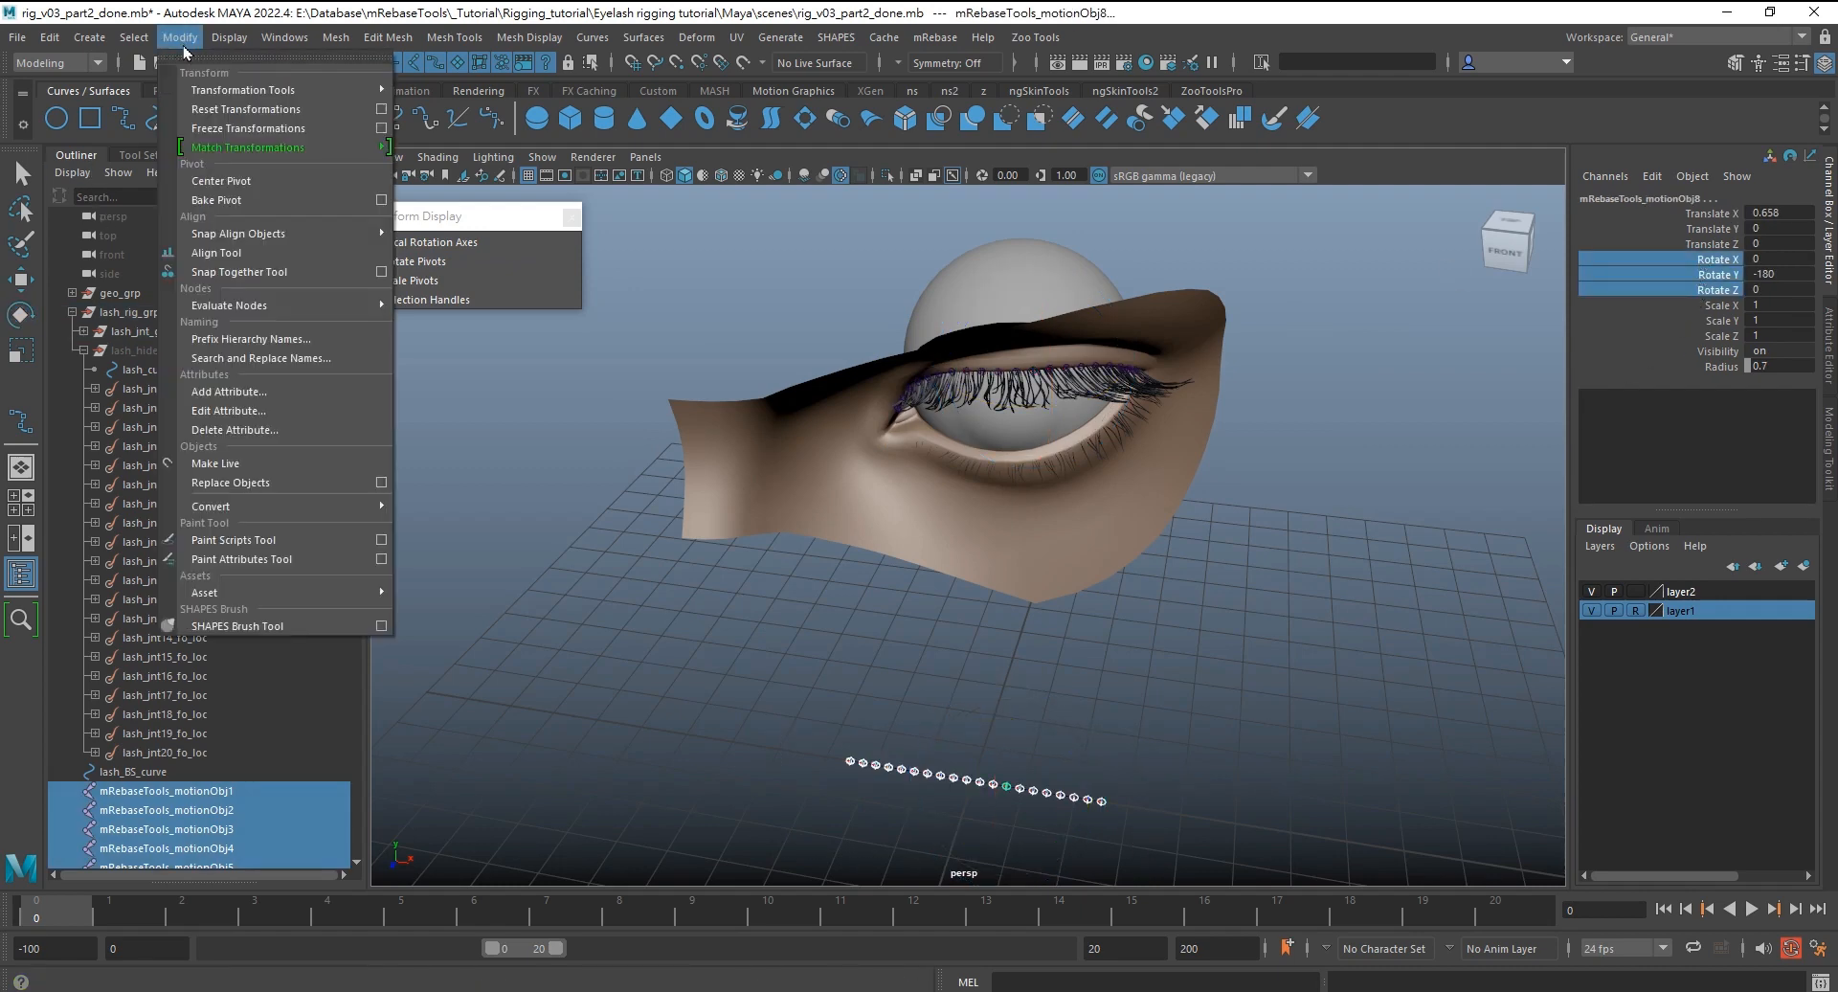
click(209, 113)
Batch rename the 20 new joints to lash_BS_jnt with numeric numbering and padding 1
scroll(174, 641, down, 5)
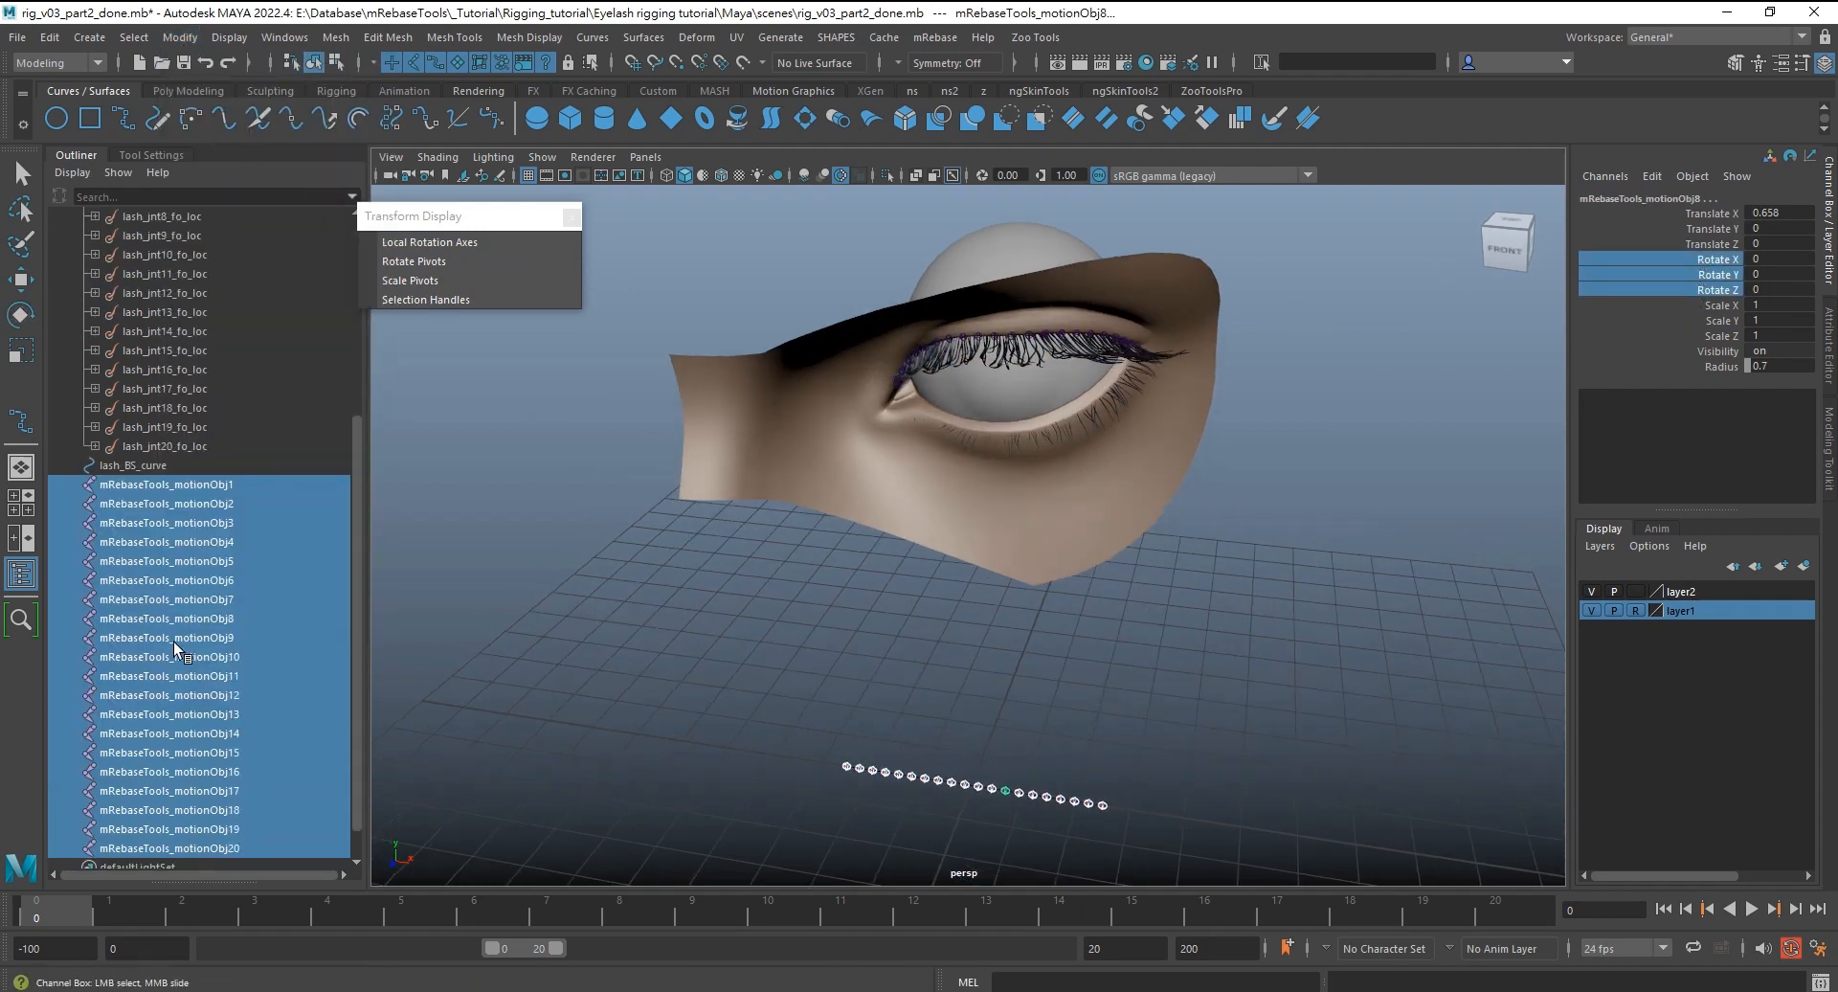
click(935, 37)
click(1116, 77)
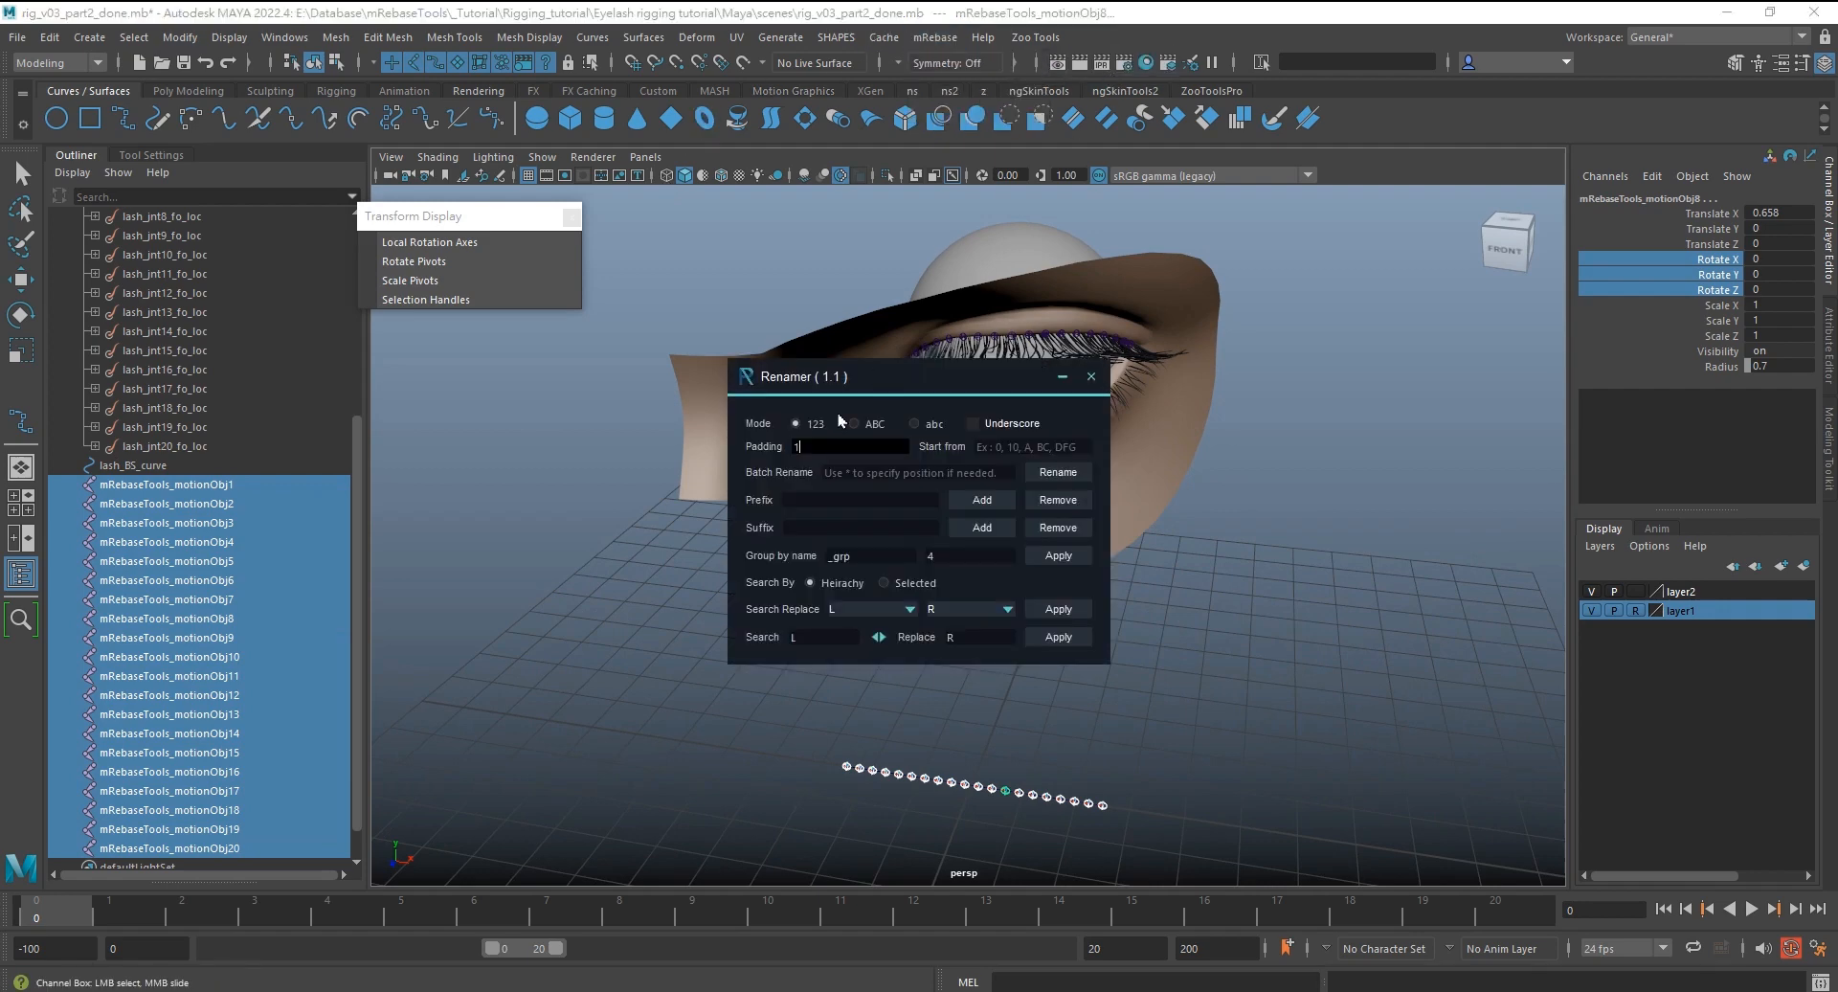
click(853, 473)
text(lash_BS_jnt)
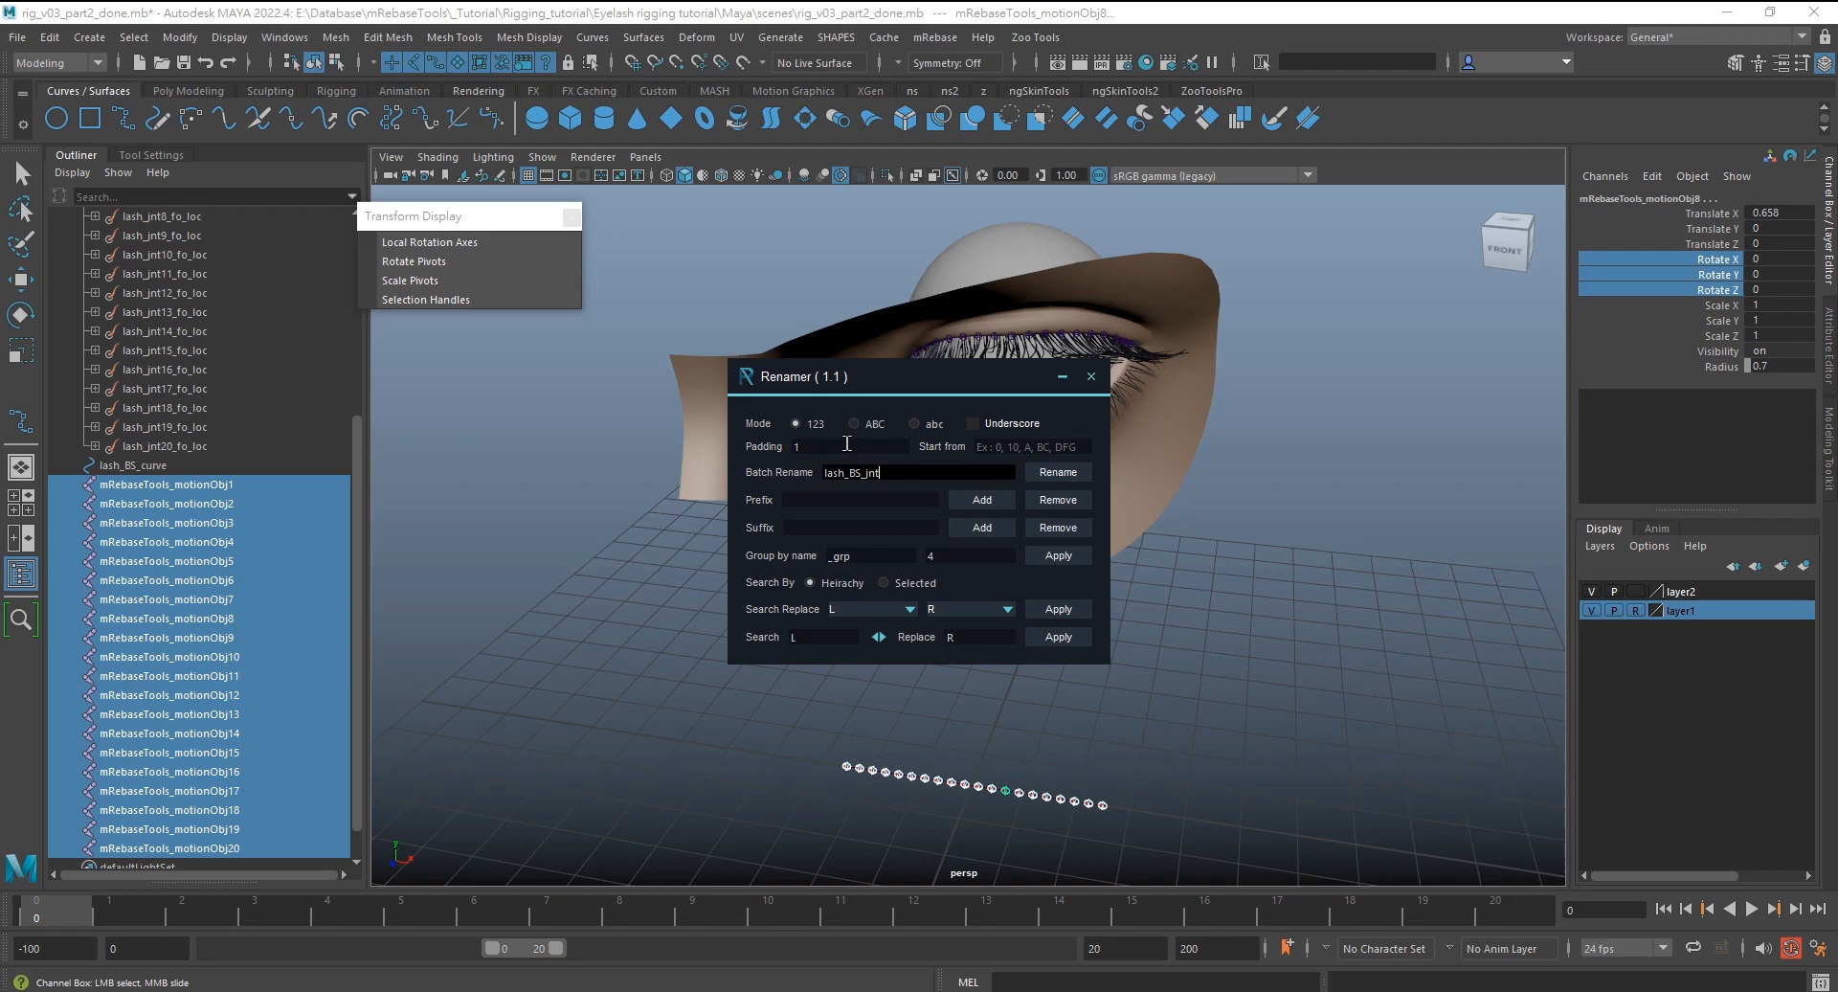
click(1058, 472)
click(1091, 376)
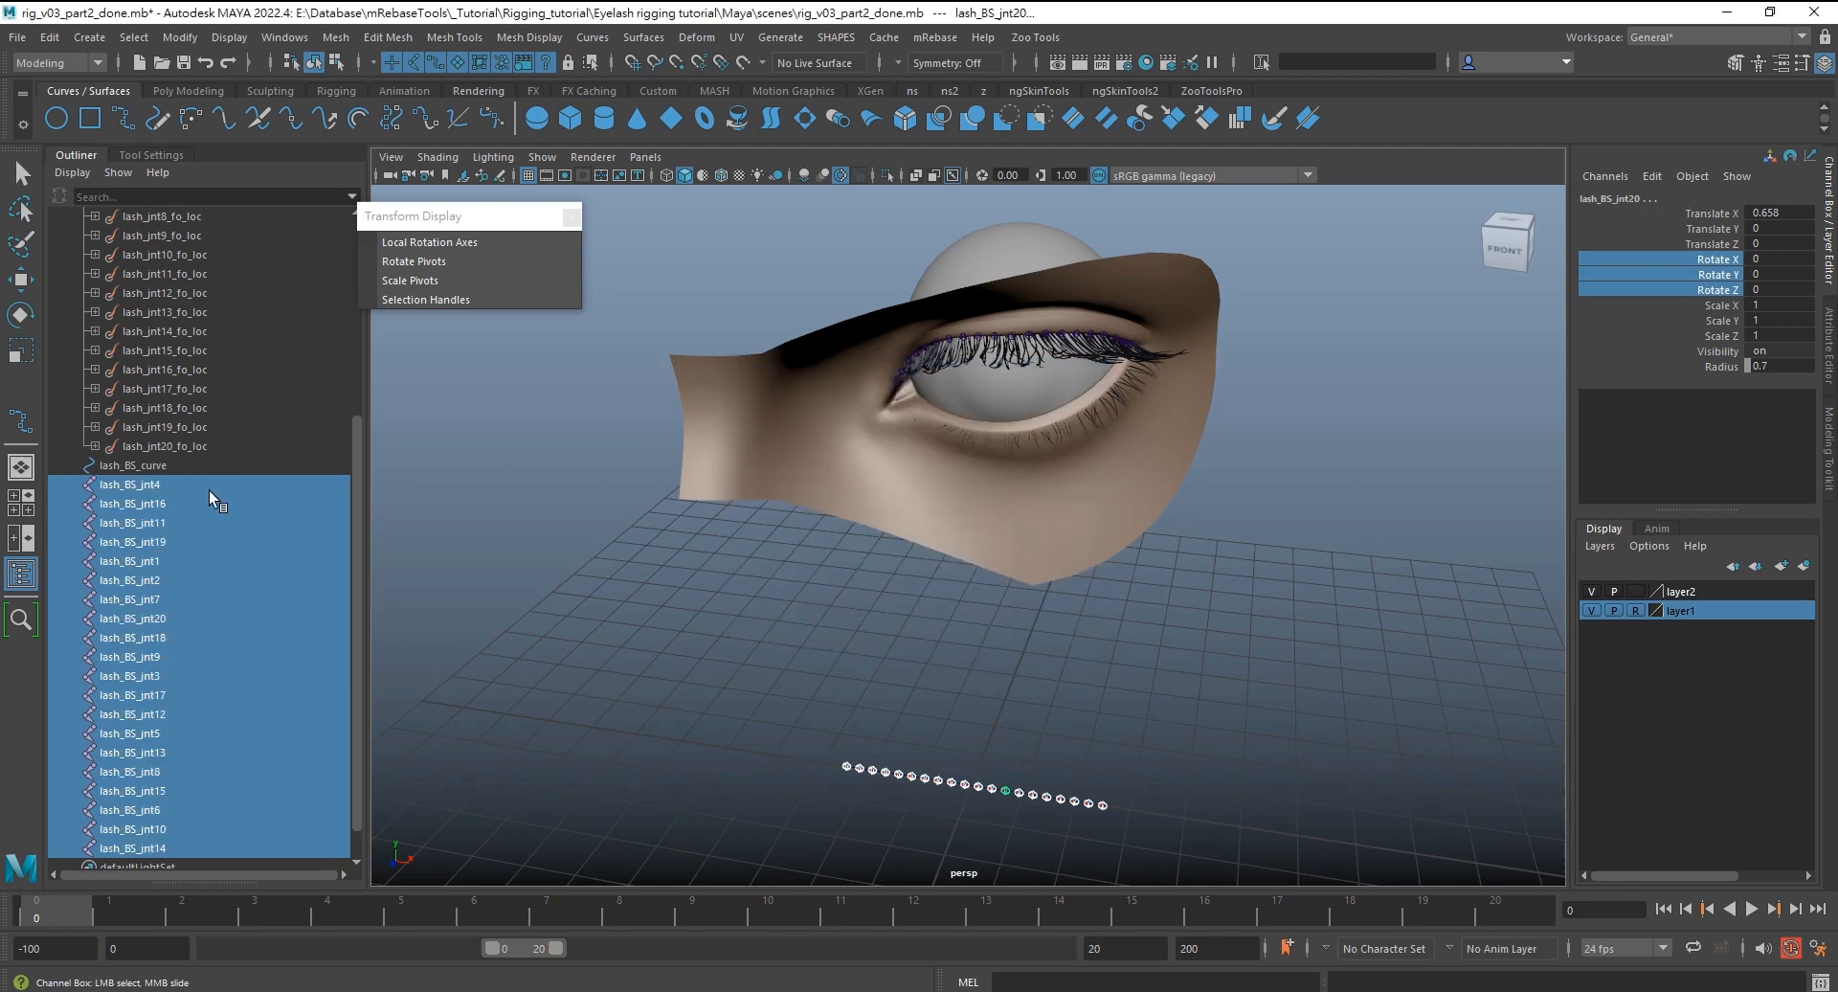
Group lash_BS_curve with its joints and name the group lash_BS_rig_grp
key(ctrl+g)
key(e)
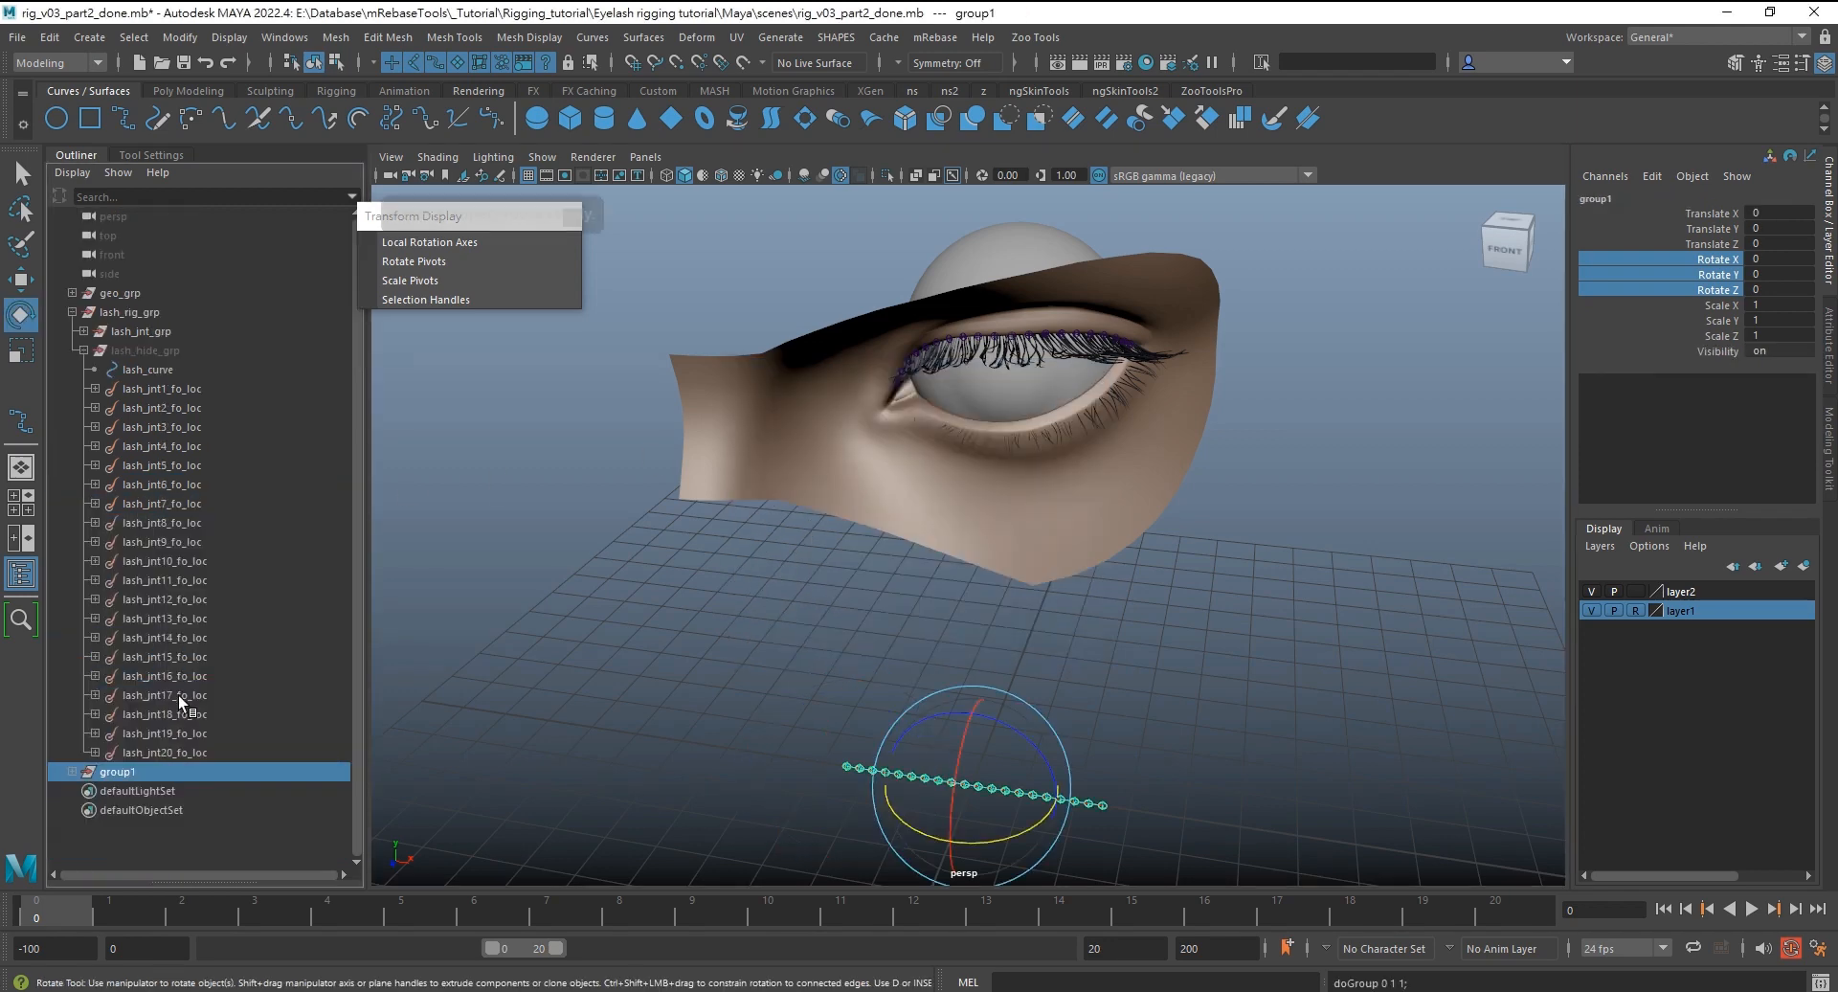
double_click(115, 772)
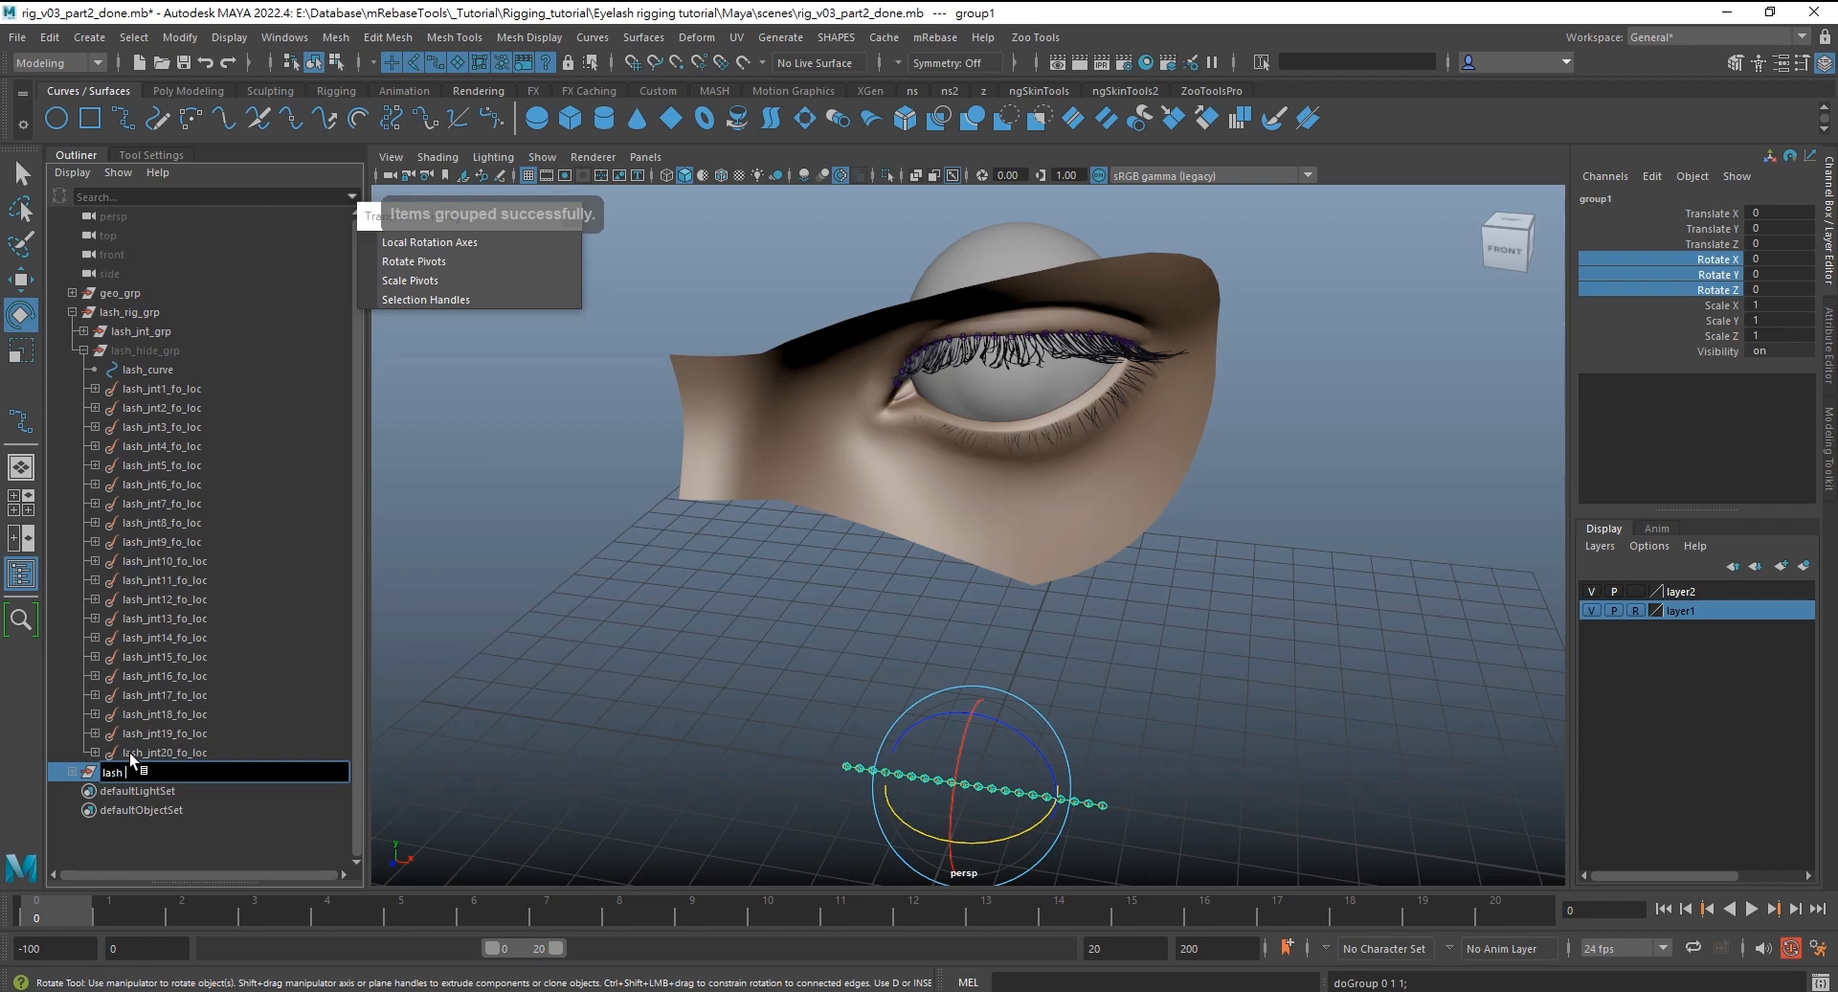
text(lash_BS_g)
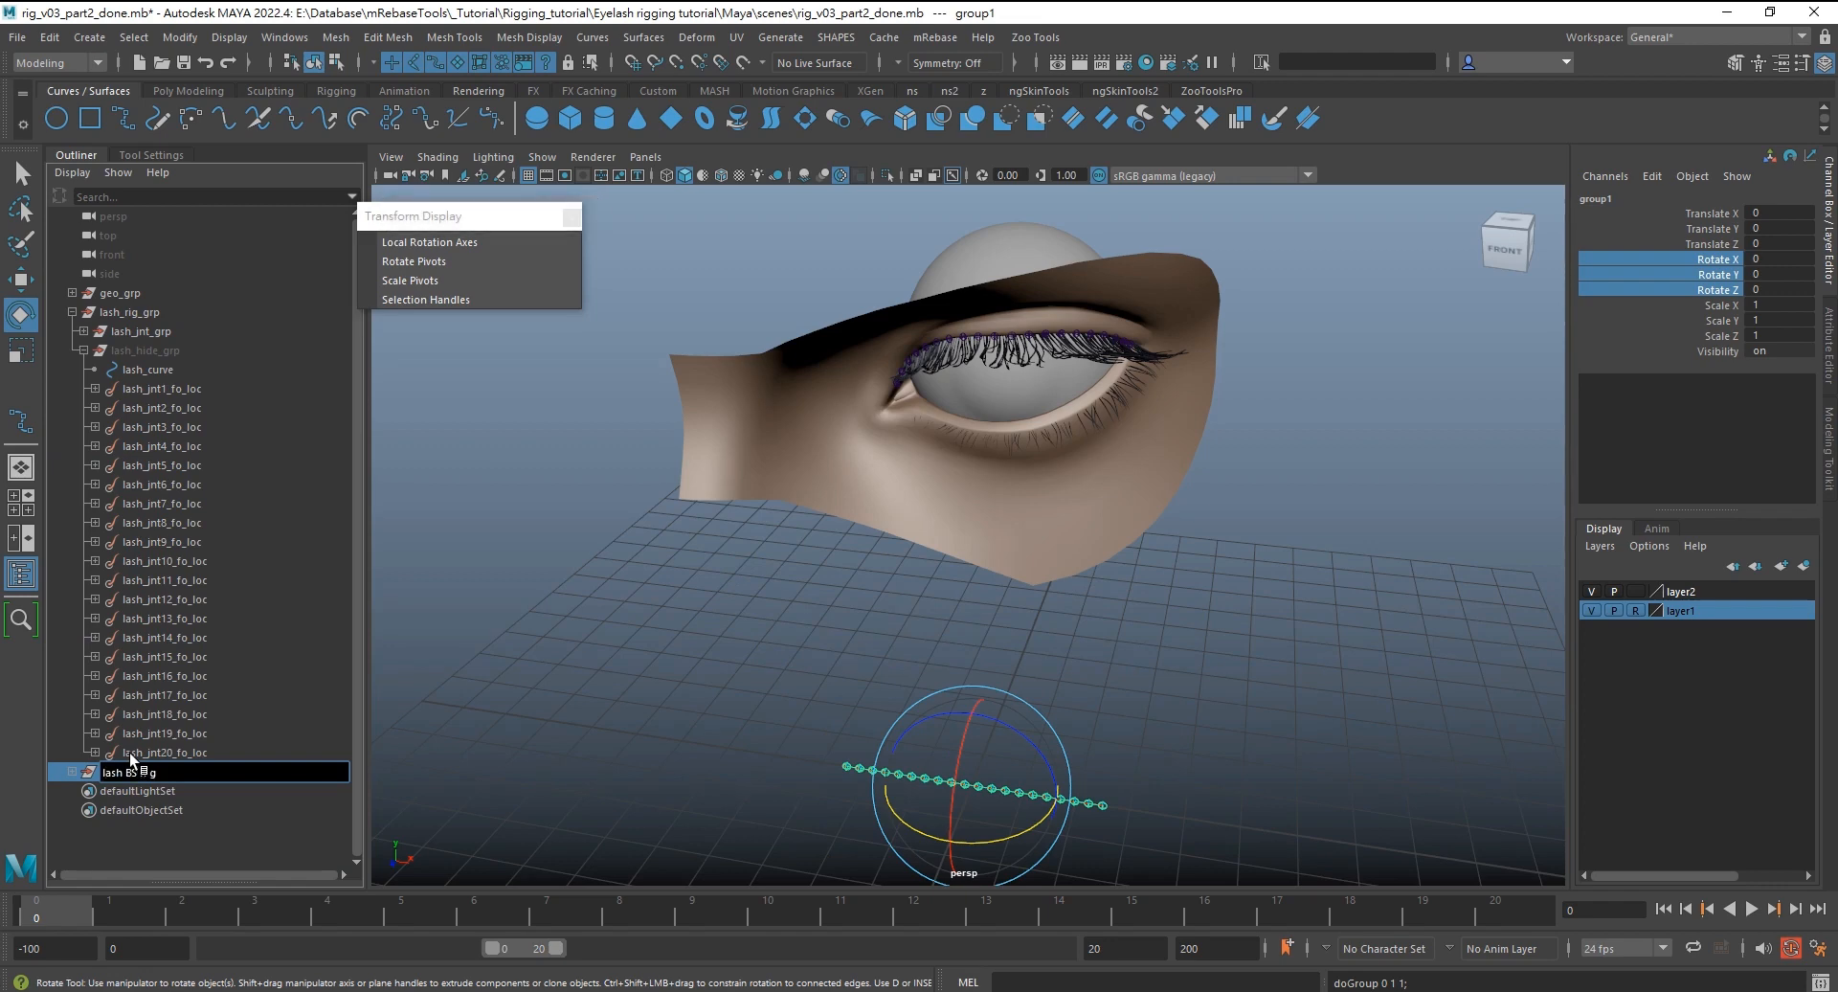
text(ig_grp)
key(Return)
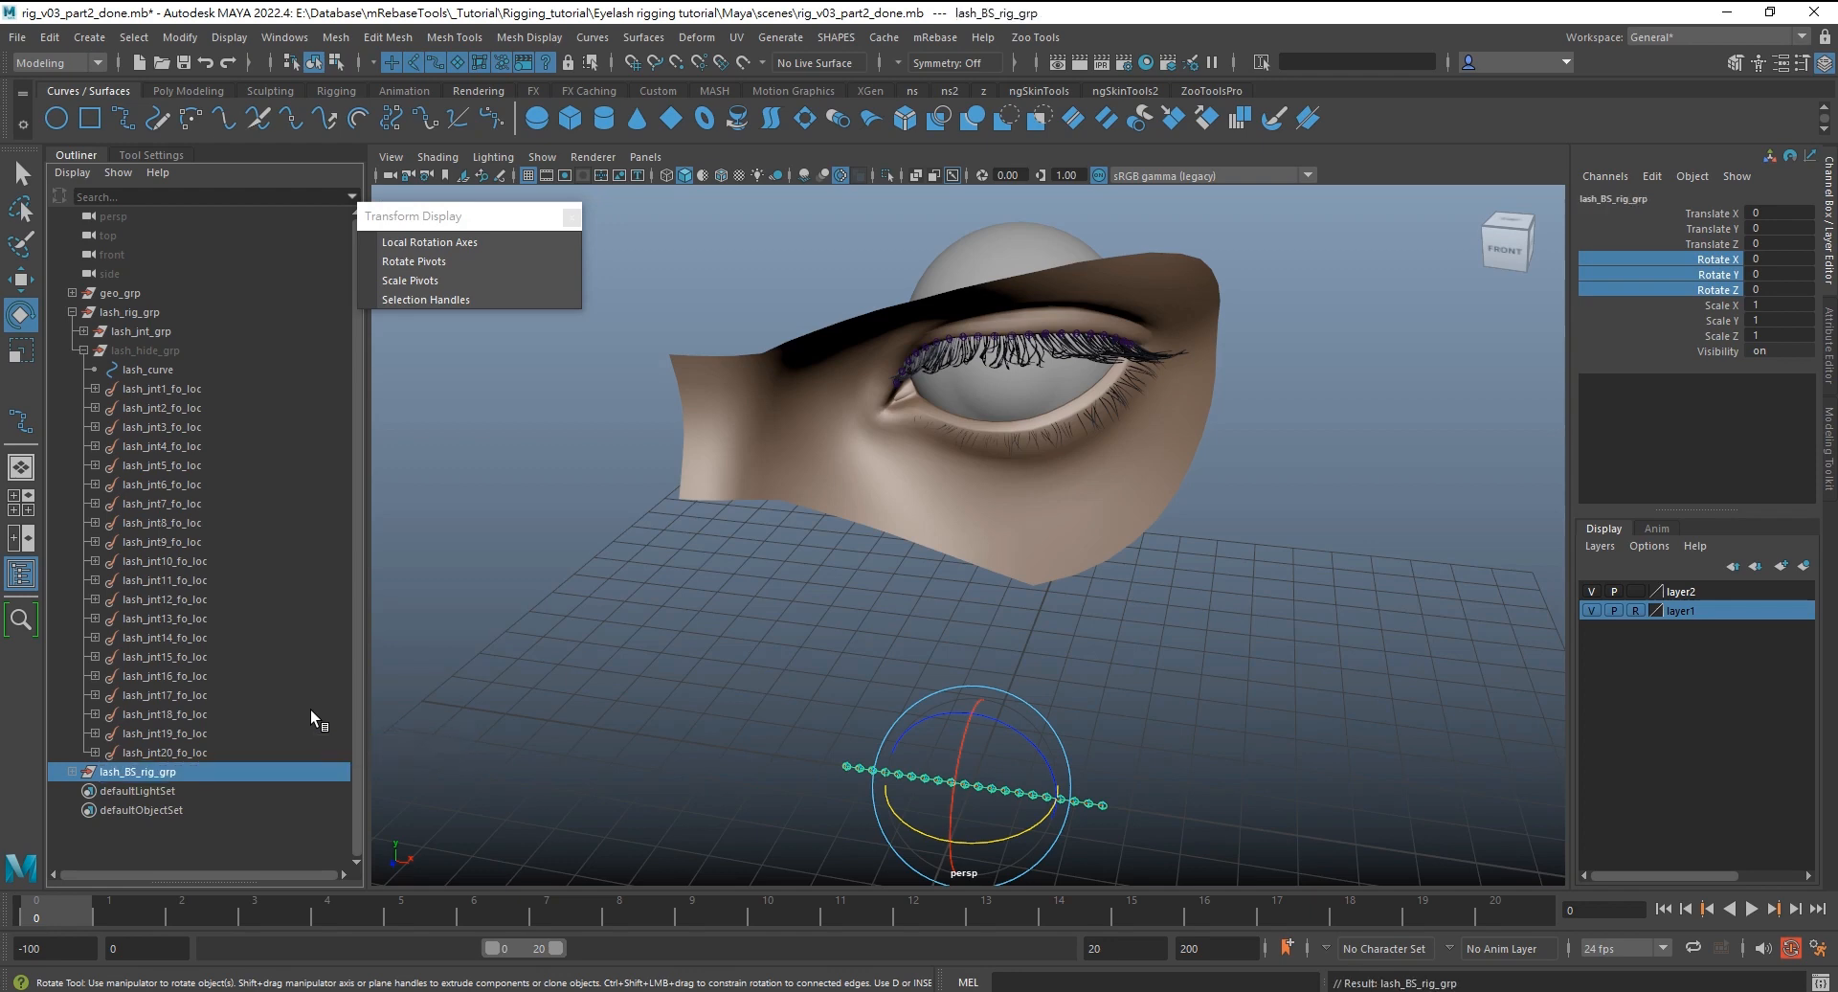
Group all lash_BS_jnt joints inside lash_BS_rig_grp and name the group lash_BS_jnt_grp
click(71, 772)
click(124, 809)
scroll(165, 765, down, 5)
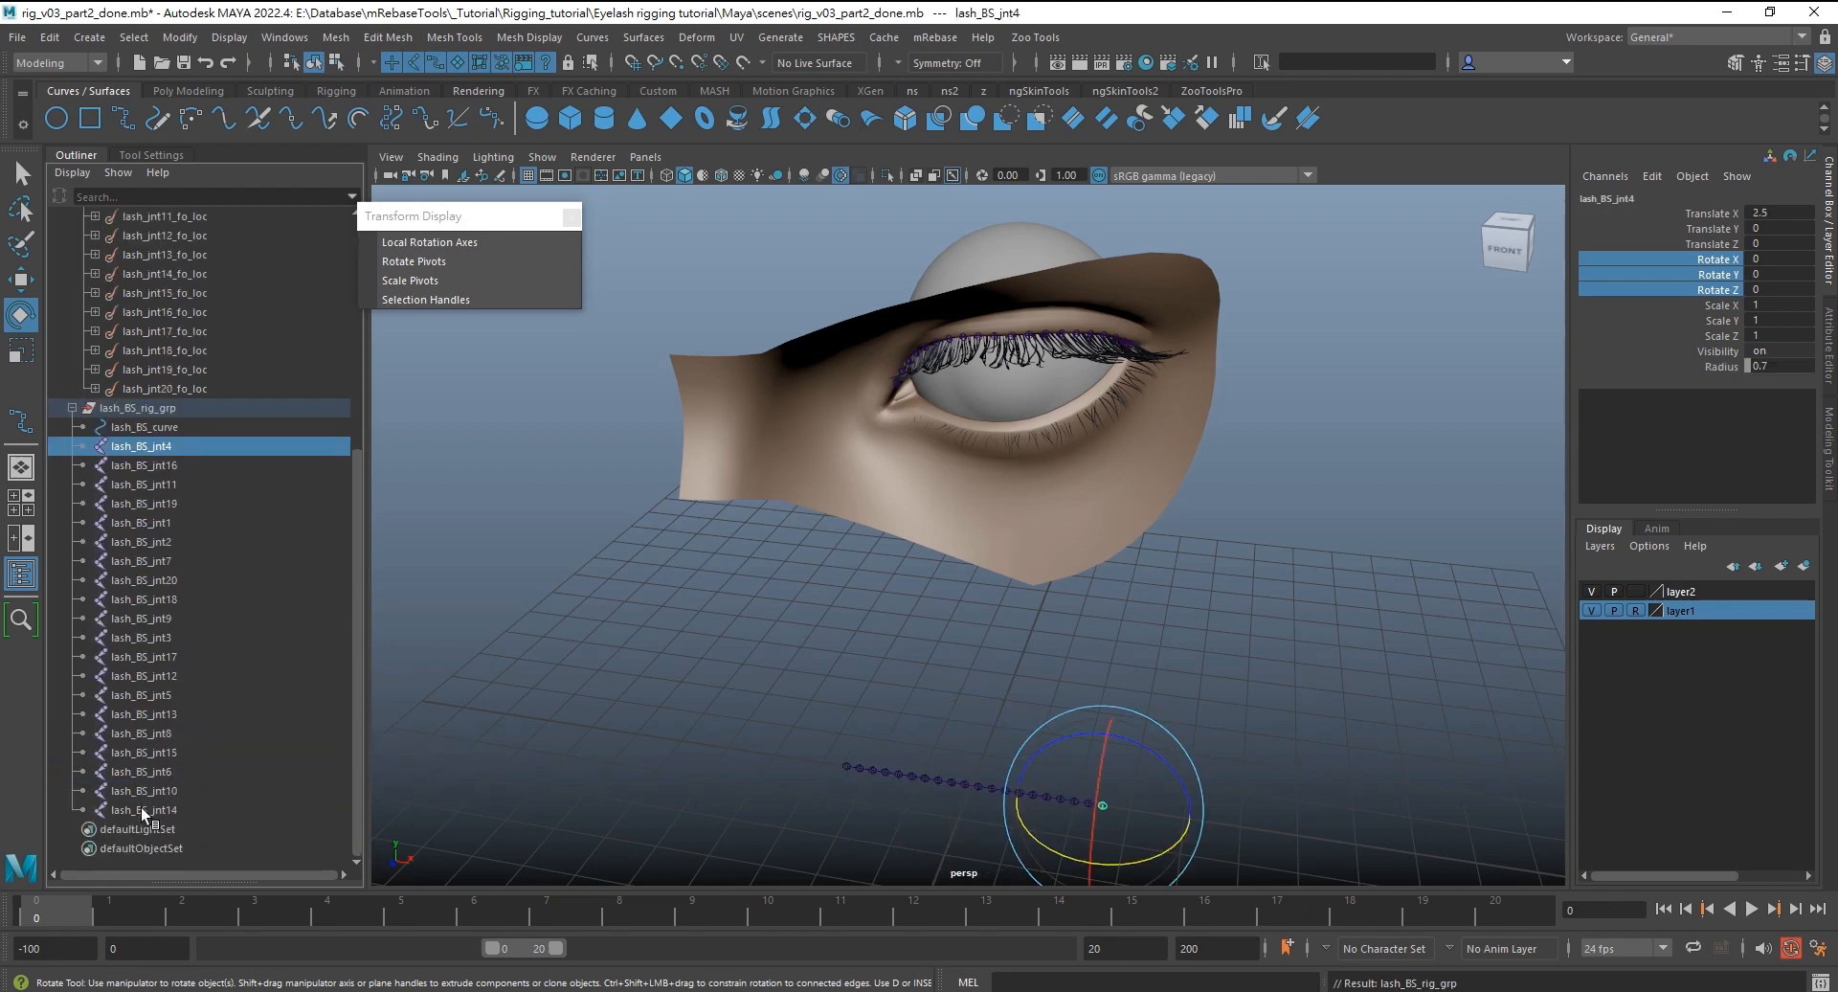
shift+click(140, 807)
key(ctrl+g)
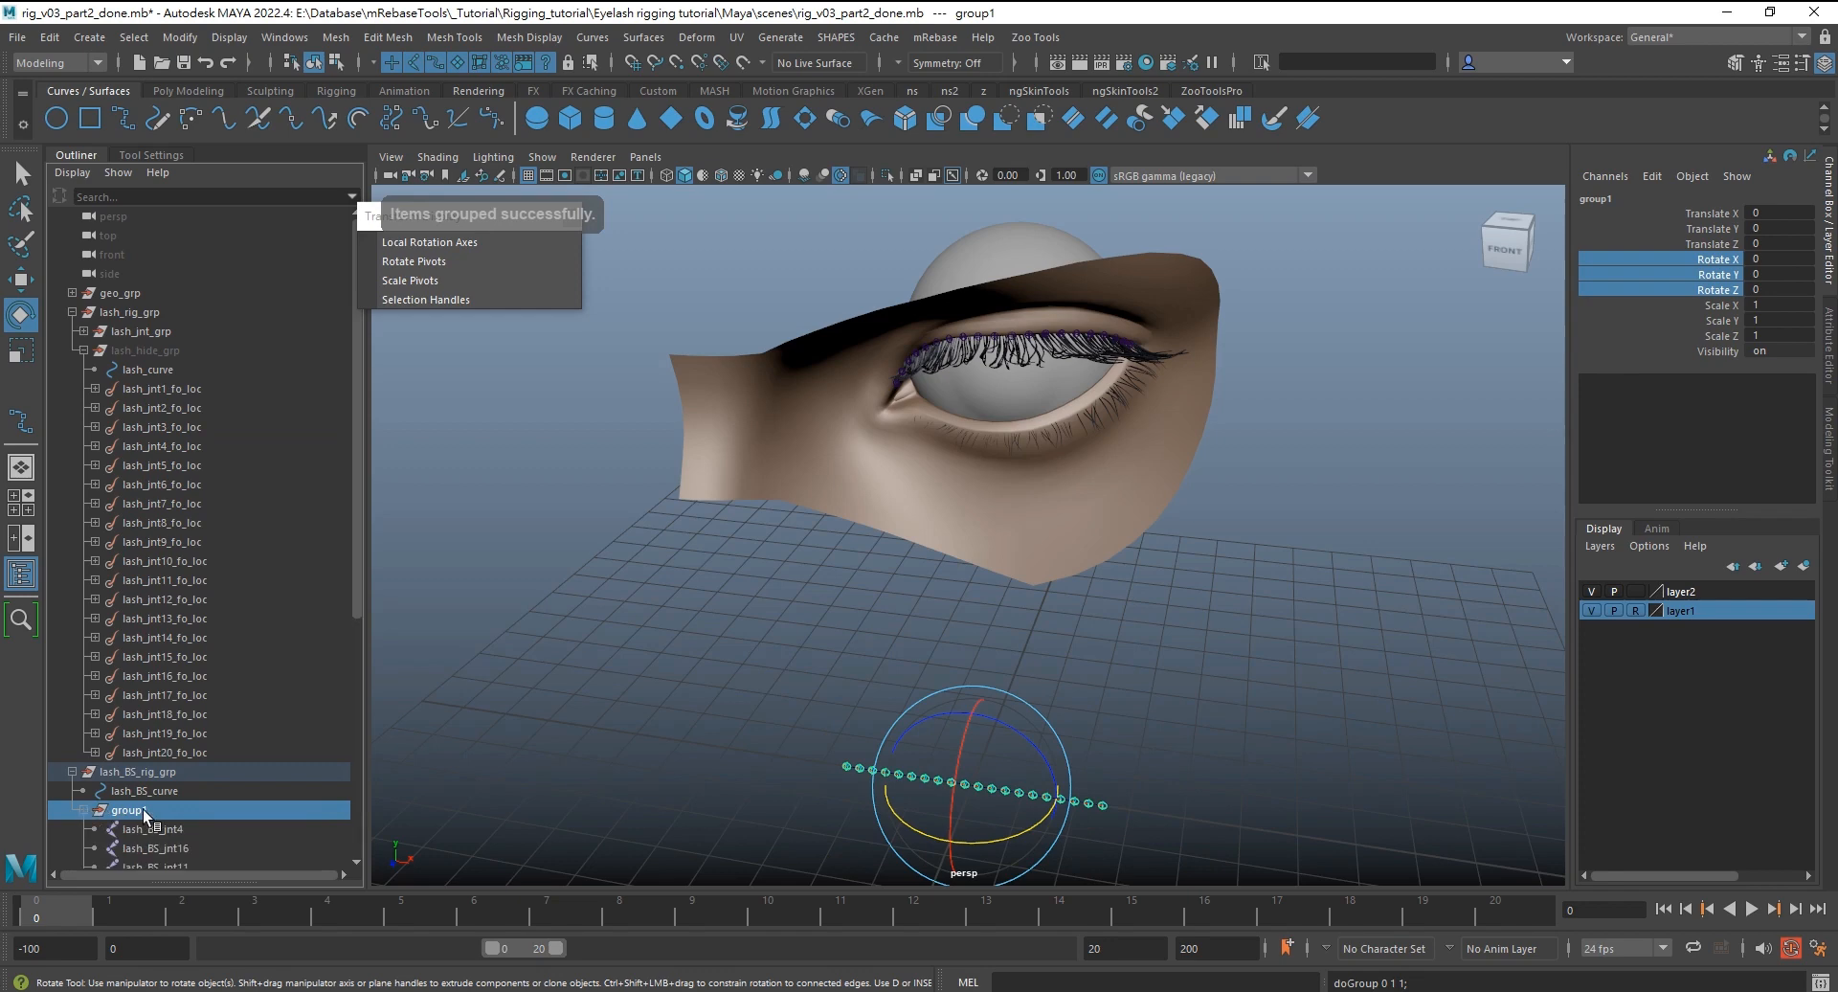
double_click(172, 809)
text(lash_BS_jnt_grp)
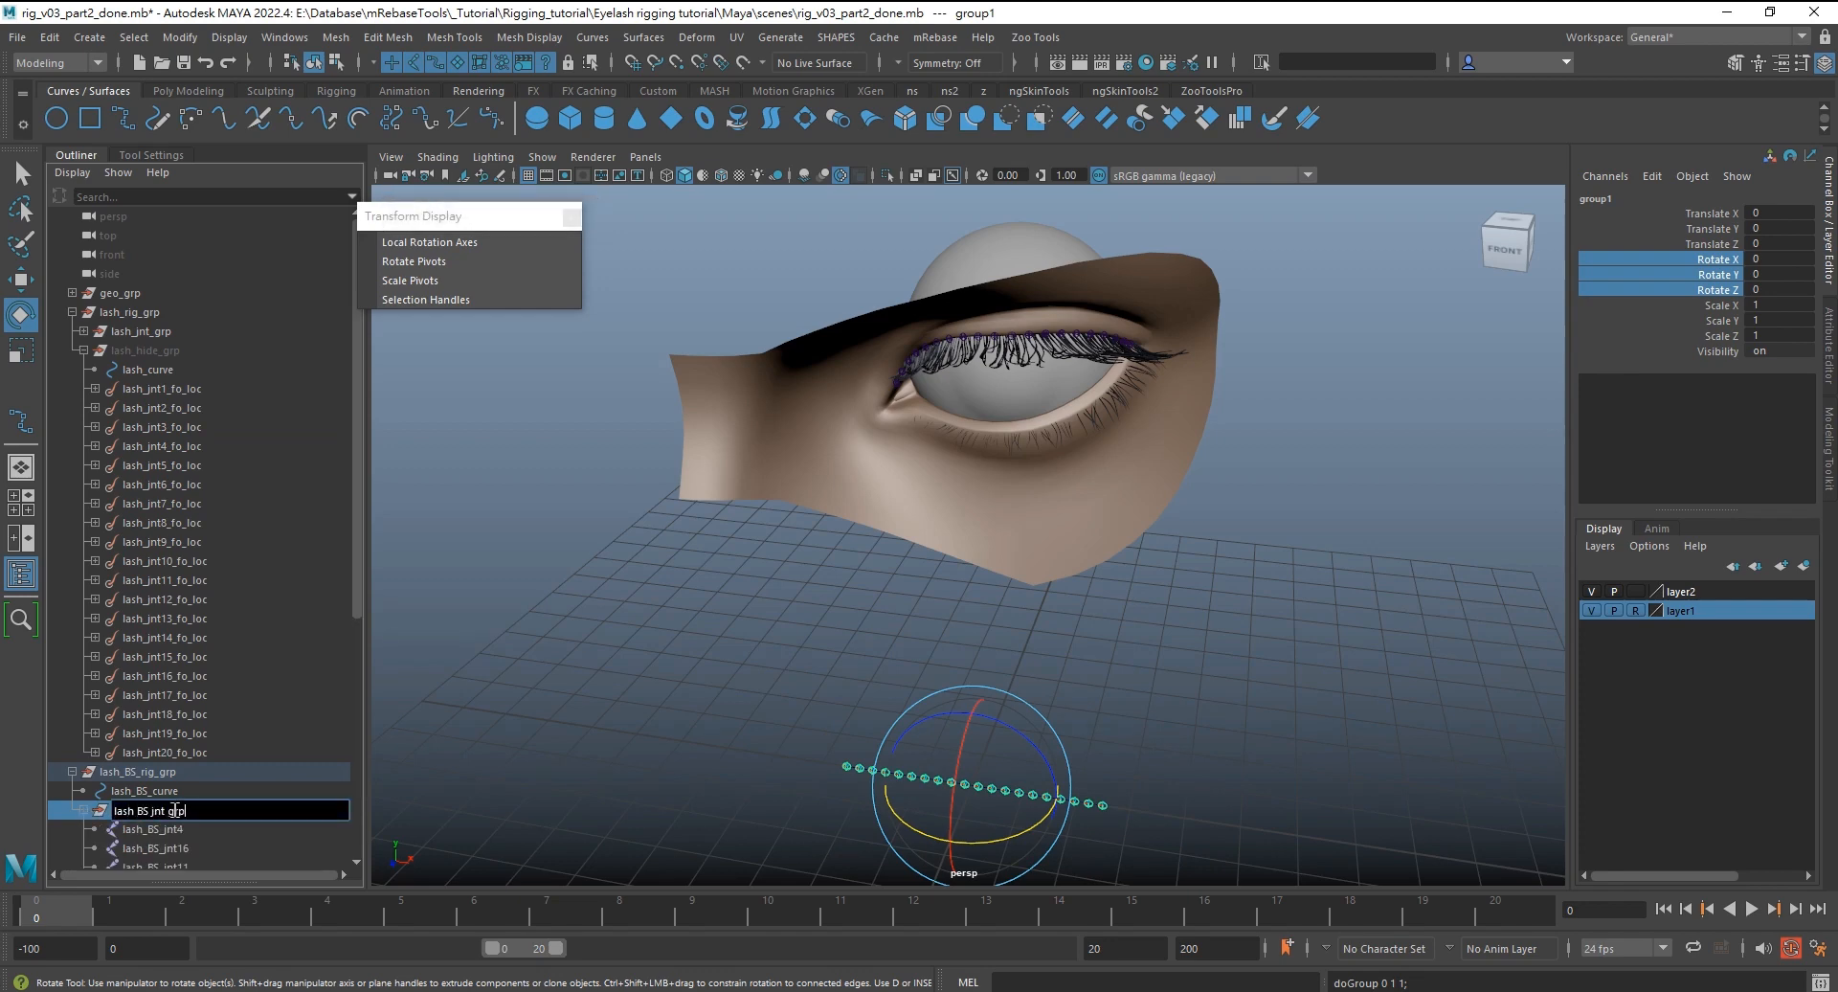
key(Return)
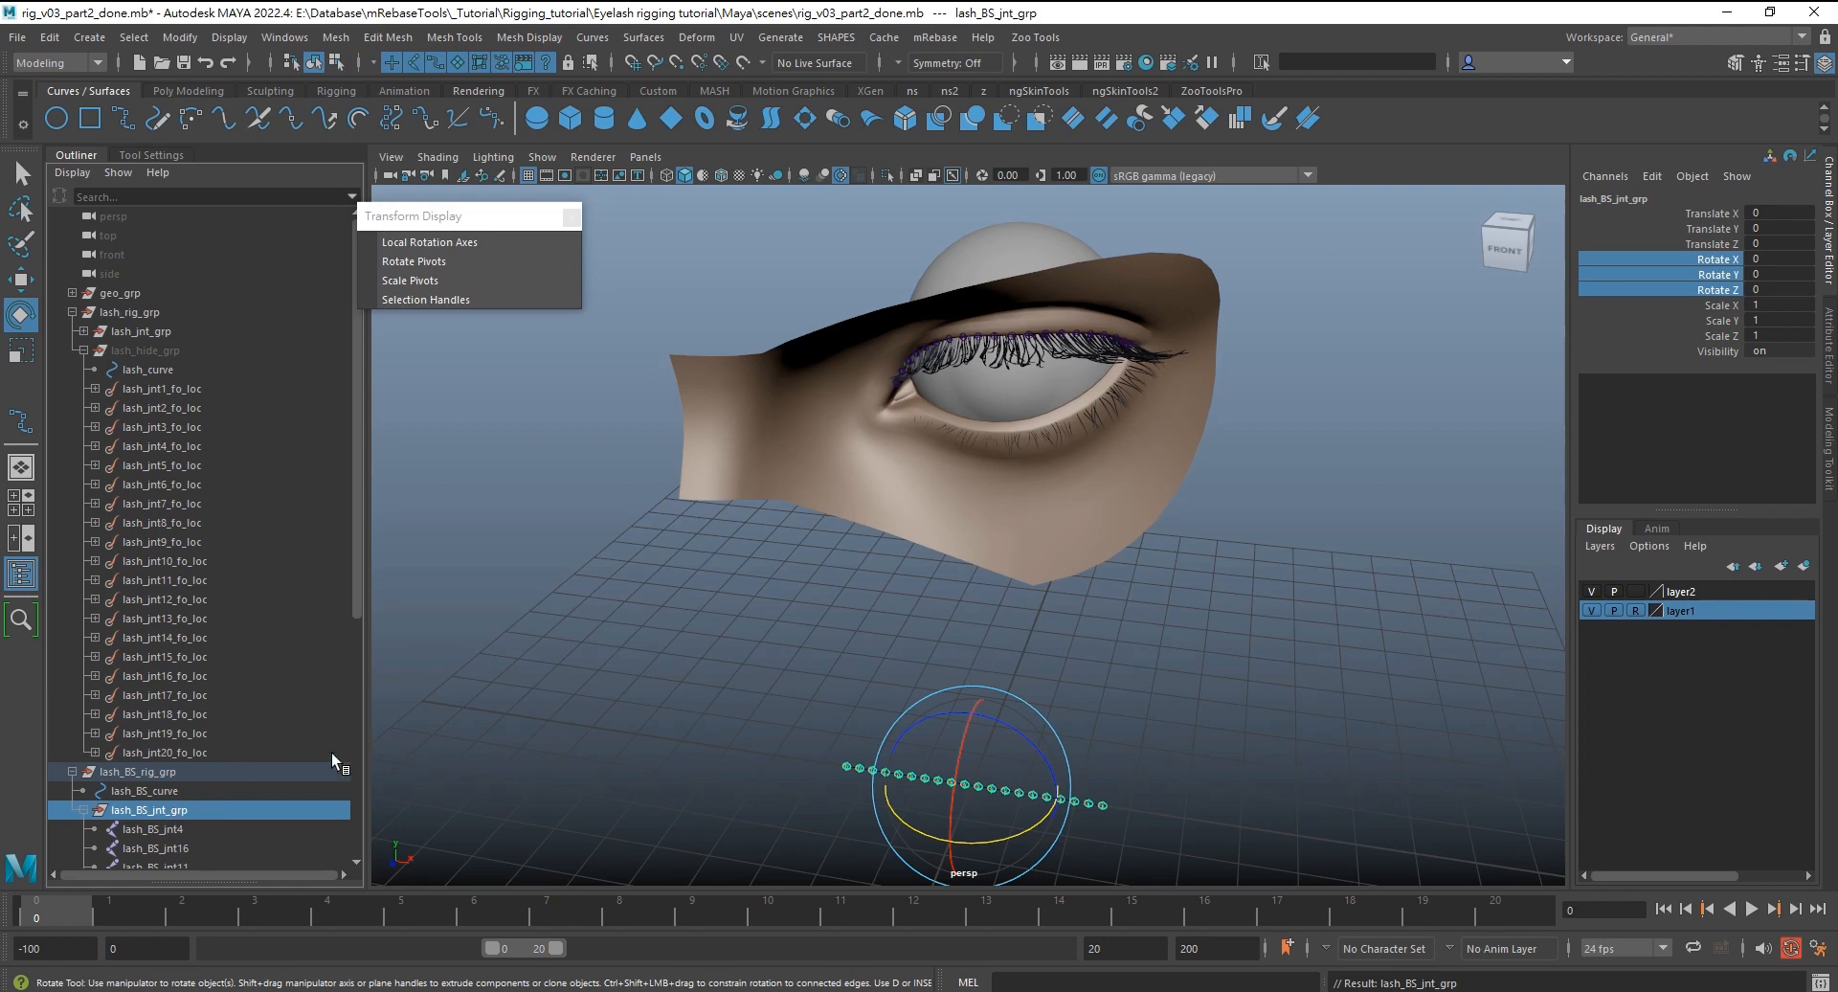
Duplicate lash_BS_curve and set the copy's Translate Z to -0.2
alt+middle_drag(573, 712, 672, 566)
click(227, 791)
key(q)
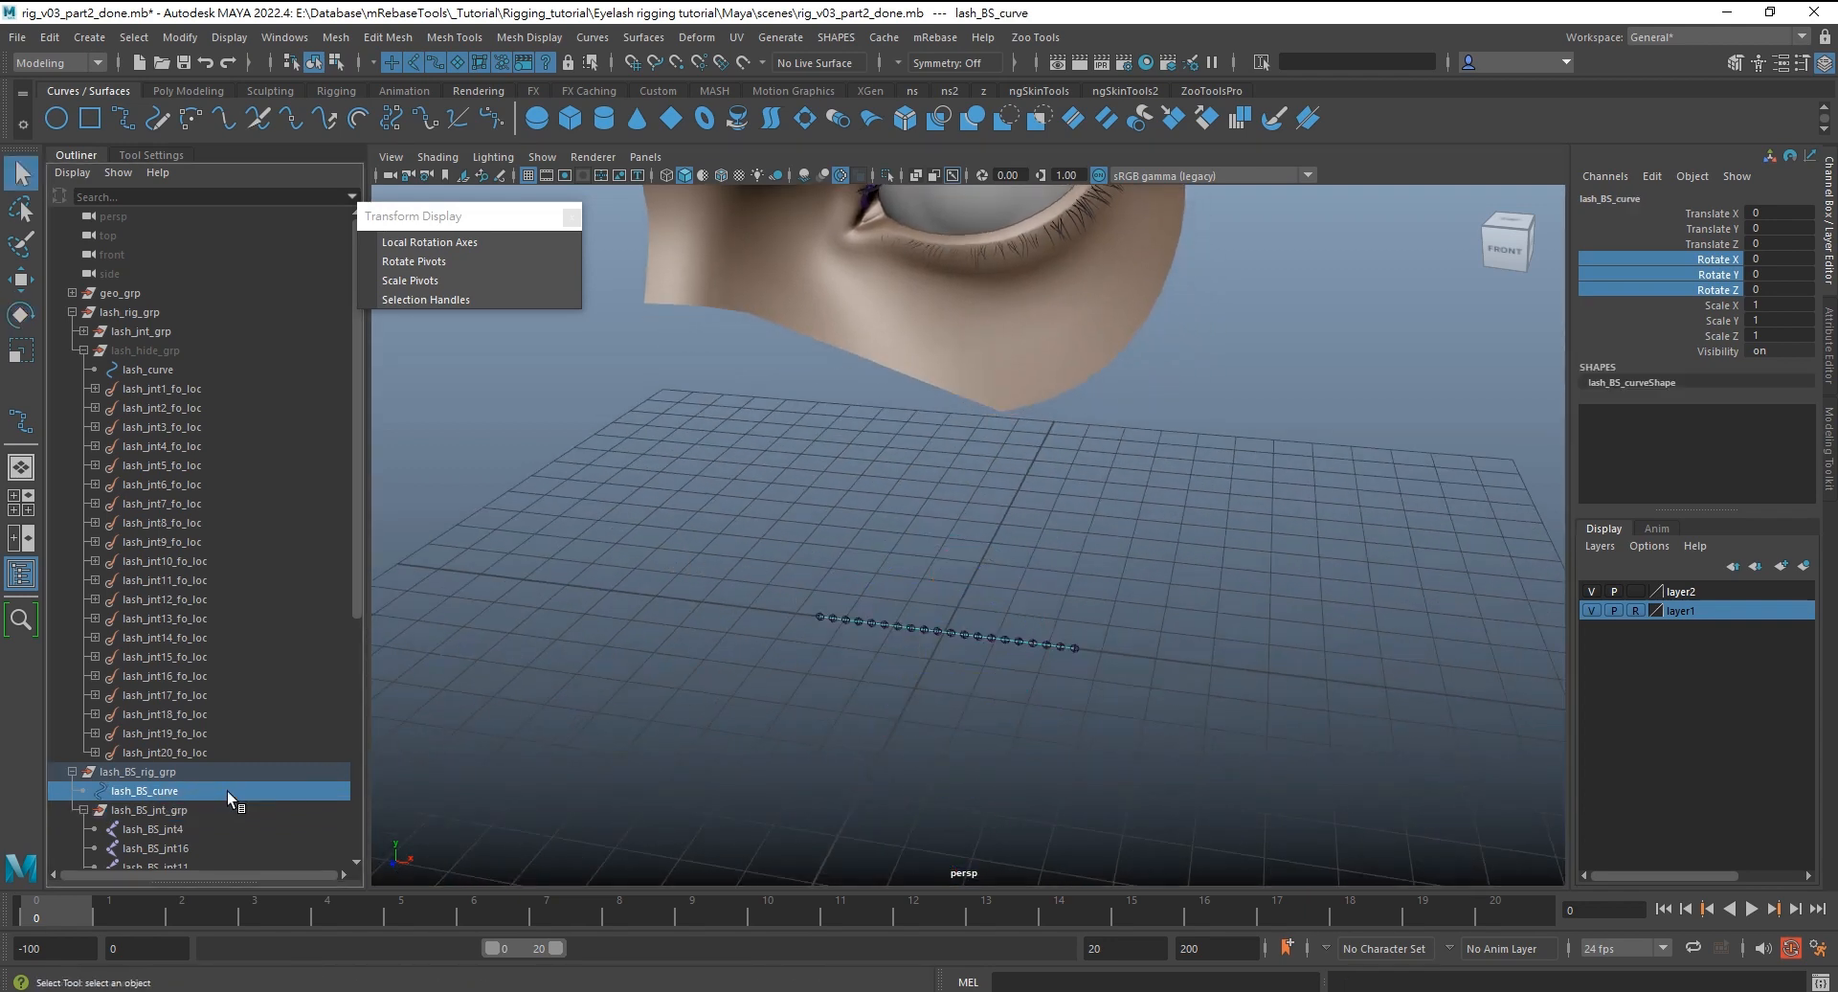
alt+drag(1225, 653, 1190, 648)
key(f)
alt+right_drag(1274, 561, 1092, 553)
alt+middle_drag(1091, 553, 1049, 592)
key(ctrl+d)
click(1765, 244)
text(-0.2)
key(Return)
Duplicate the offset curve once more and set the new copy's Translate Z to 0.2
key(ctrl+d)
click(1783, 242)
text(0.2)
key(Return)
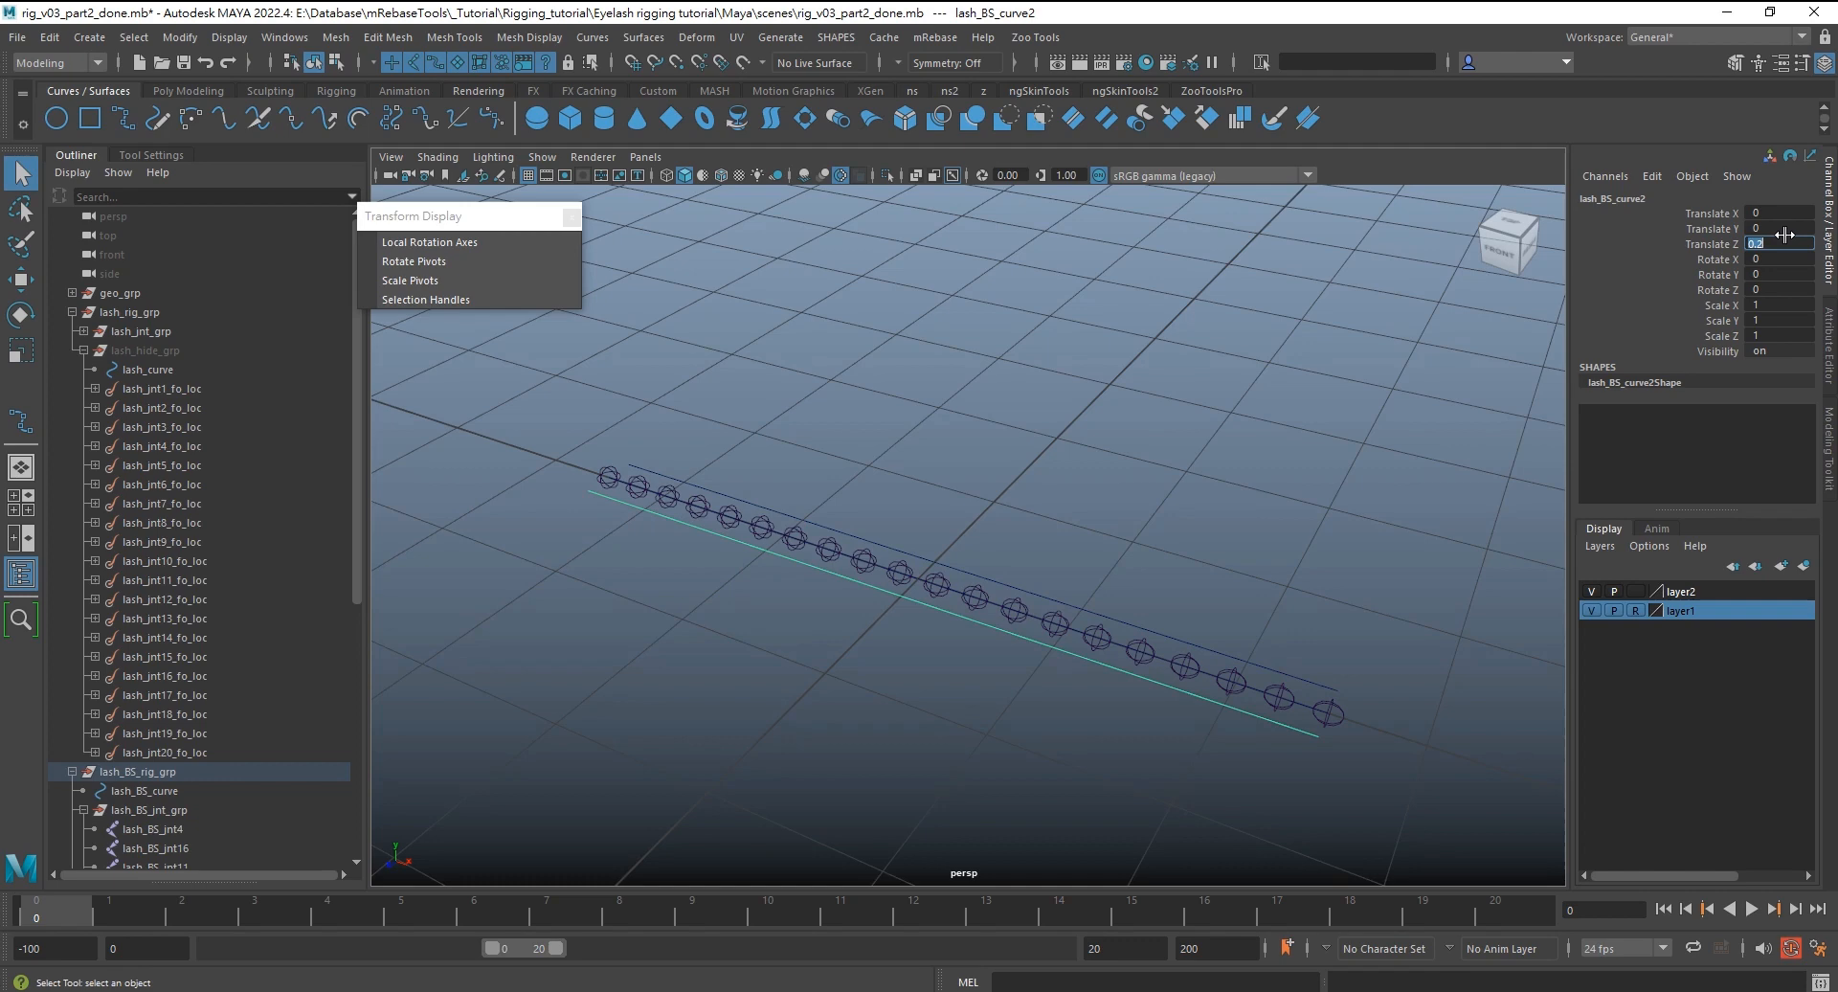
Loft a surface between the two offset curves on either side of the joints
alt+drag(1259, 531, 1236, 555)
click(1146, 638)
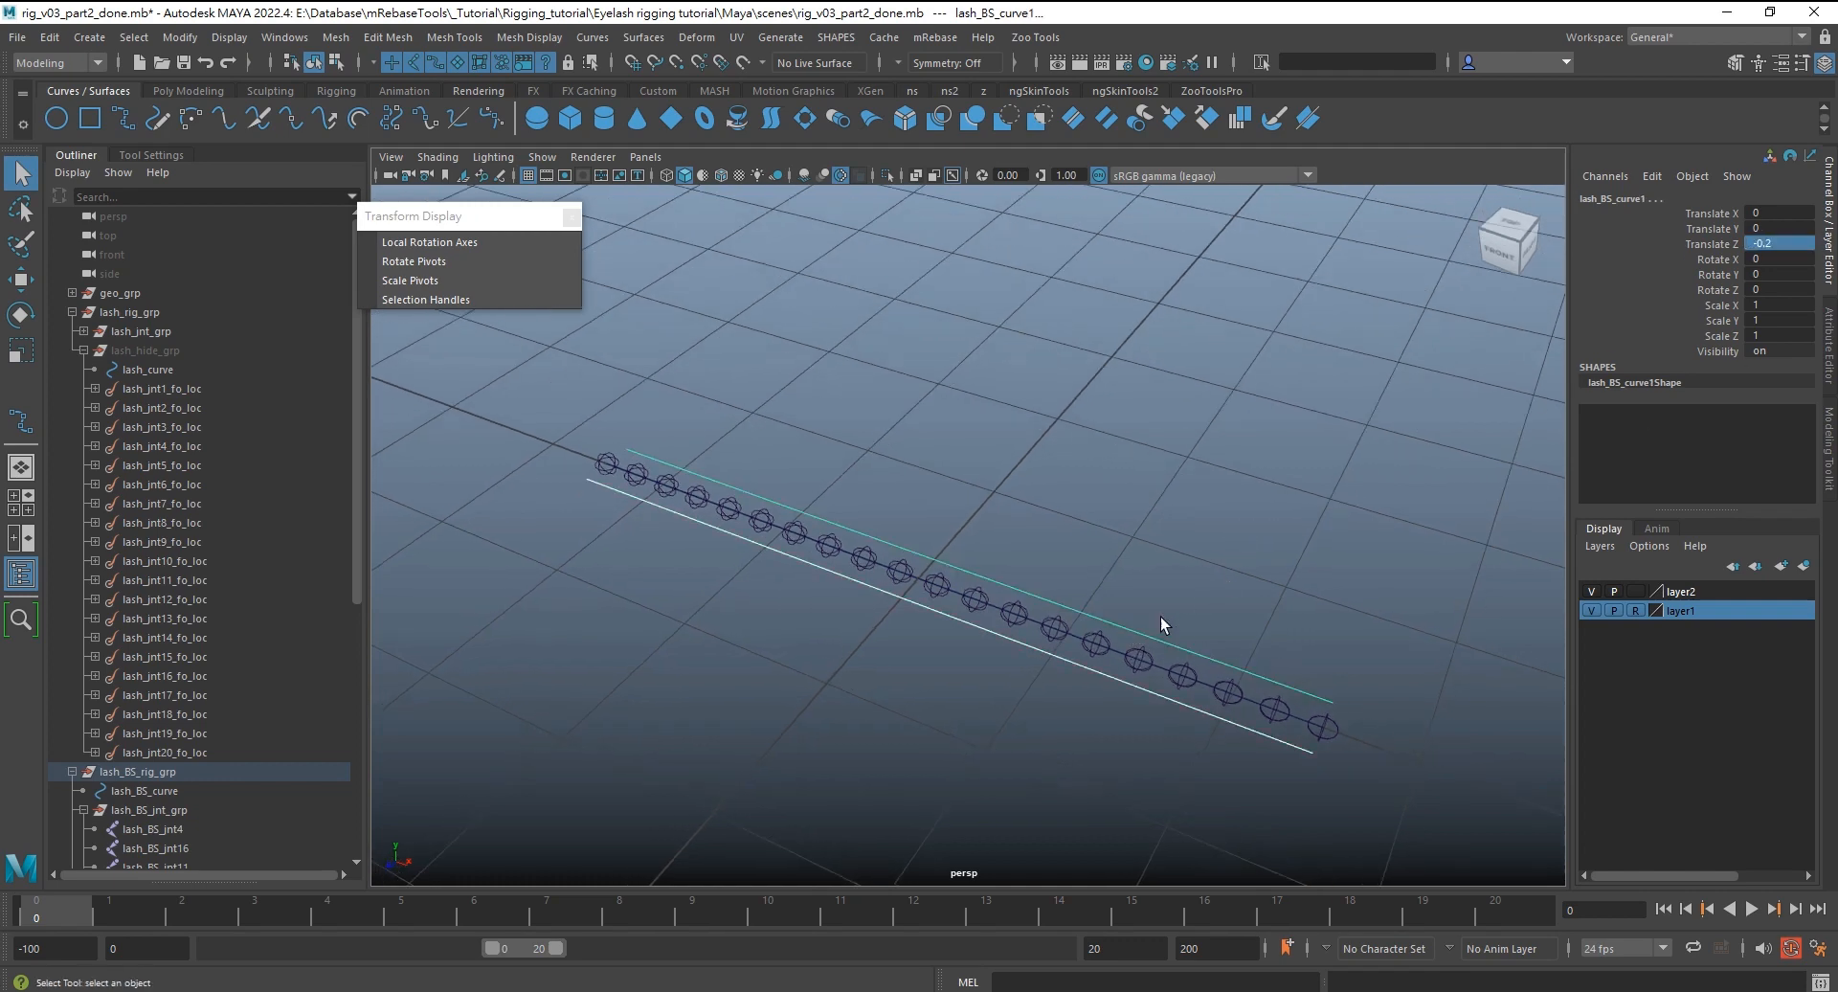
click(643, 37)
click(670, 100)
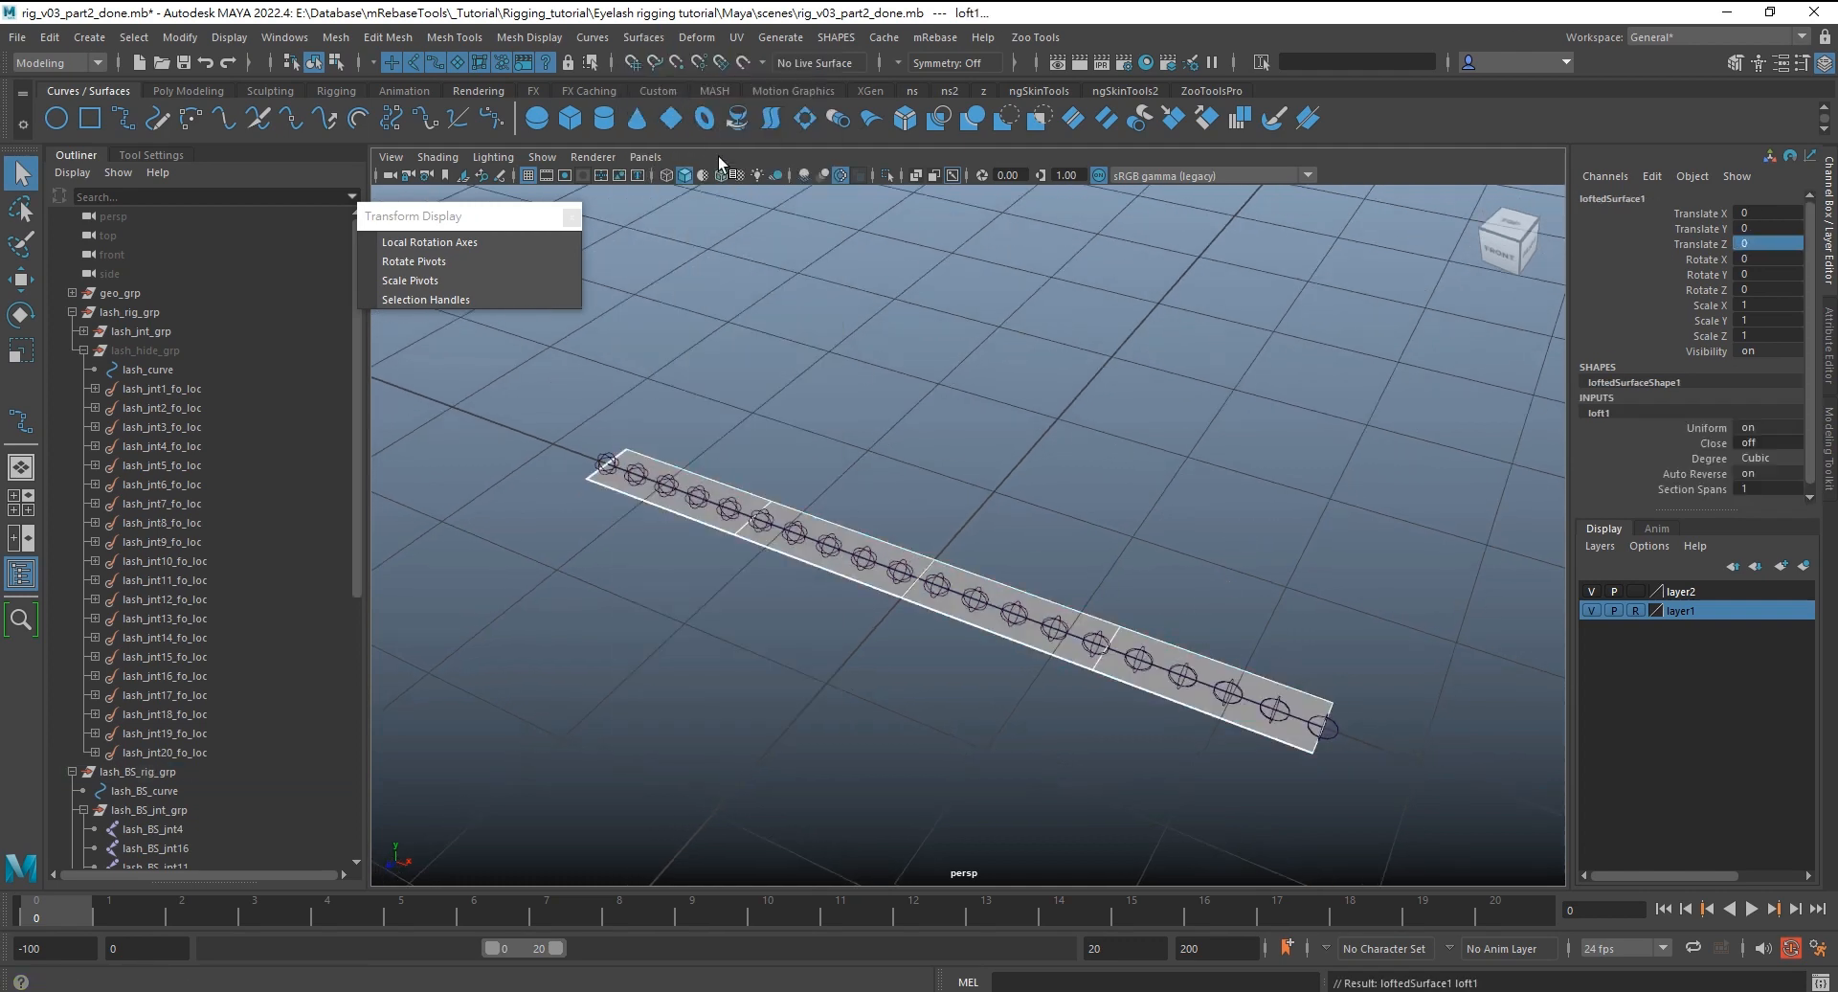
Delete the lofted surface's construction history and remove lash_BS_curve1 and lash_BS_curve2
scroll(236, 647, down, 7)
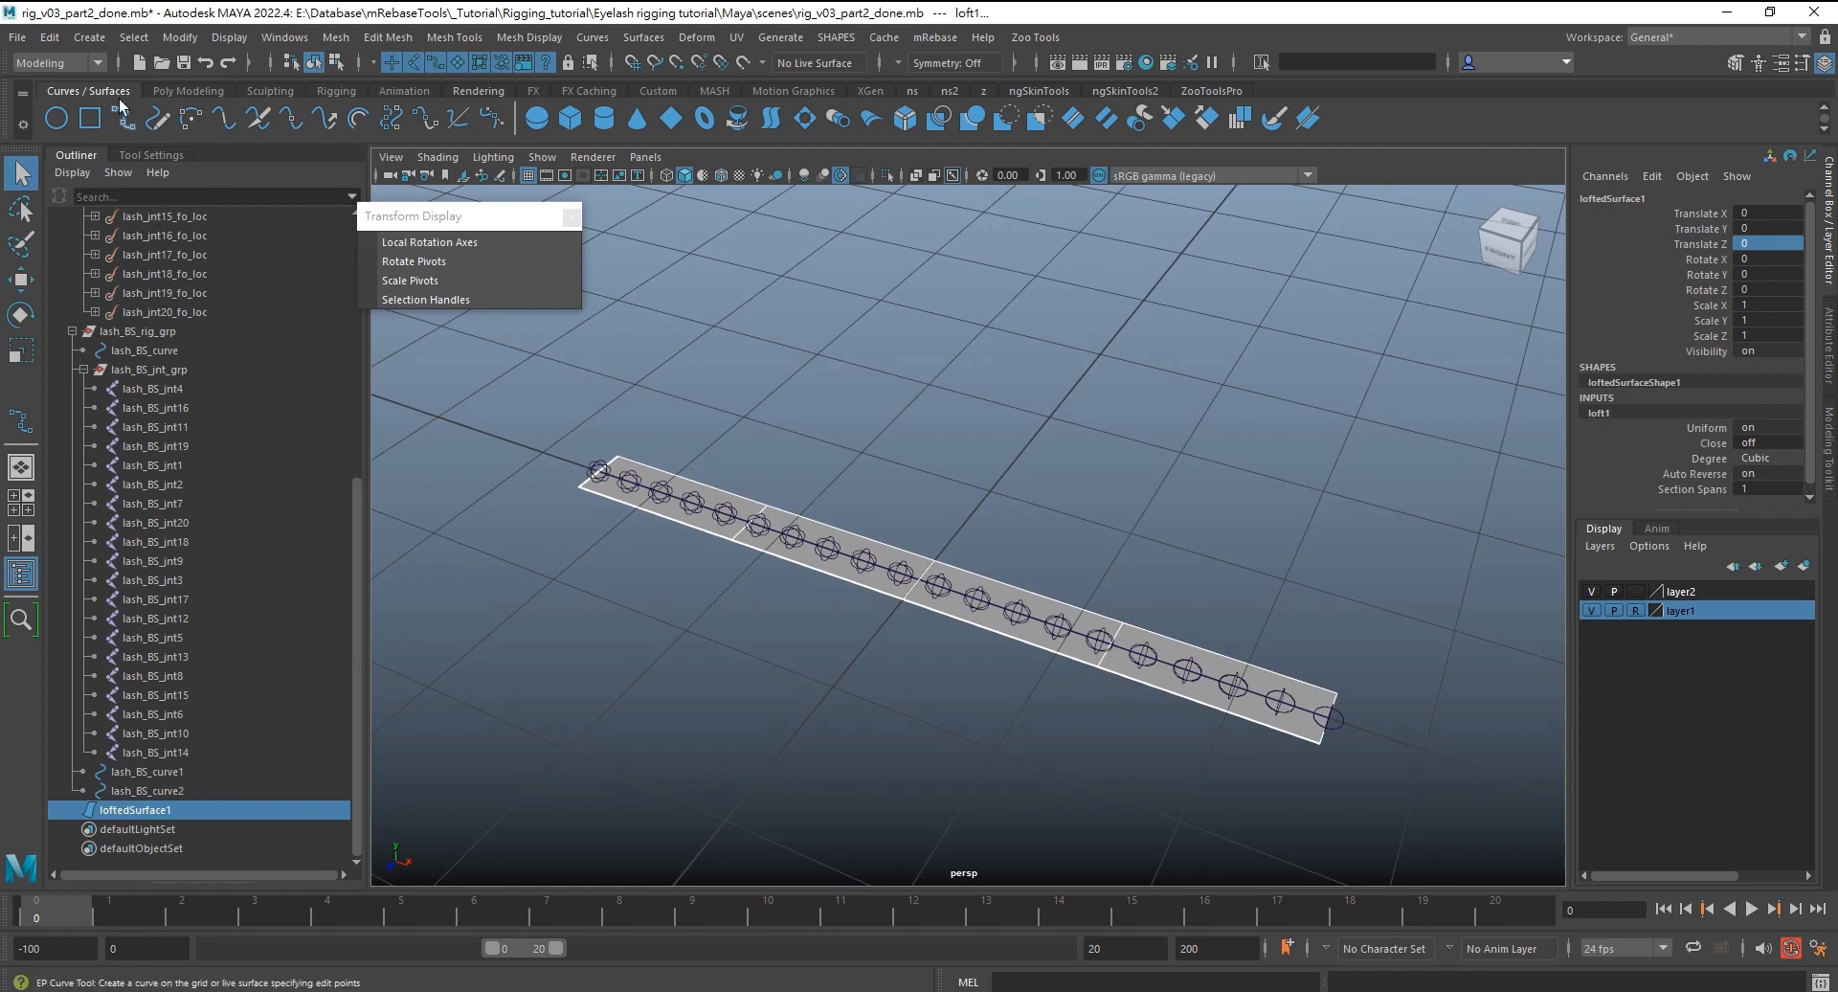
click(57, 40)
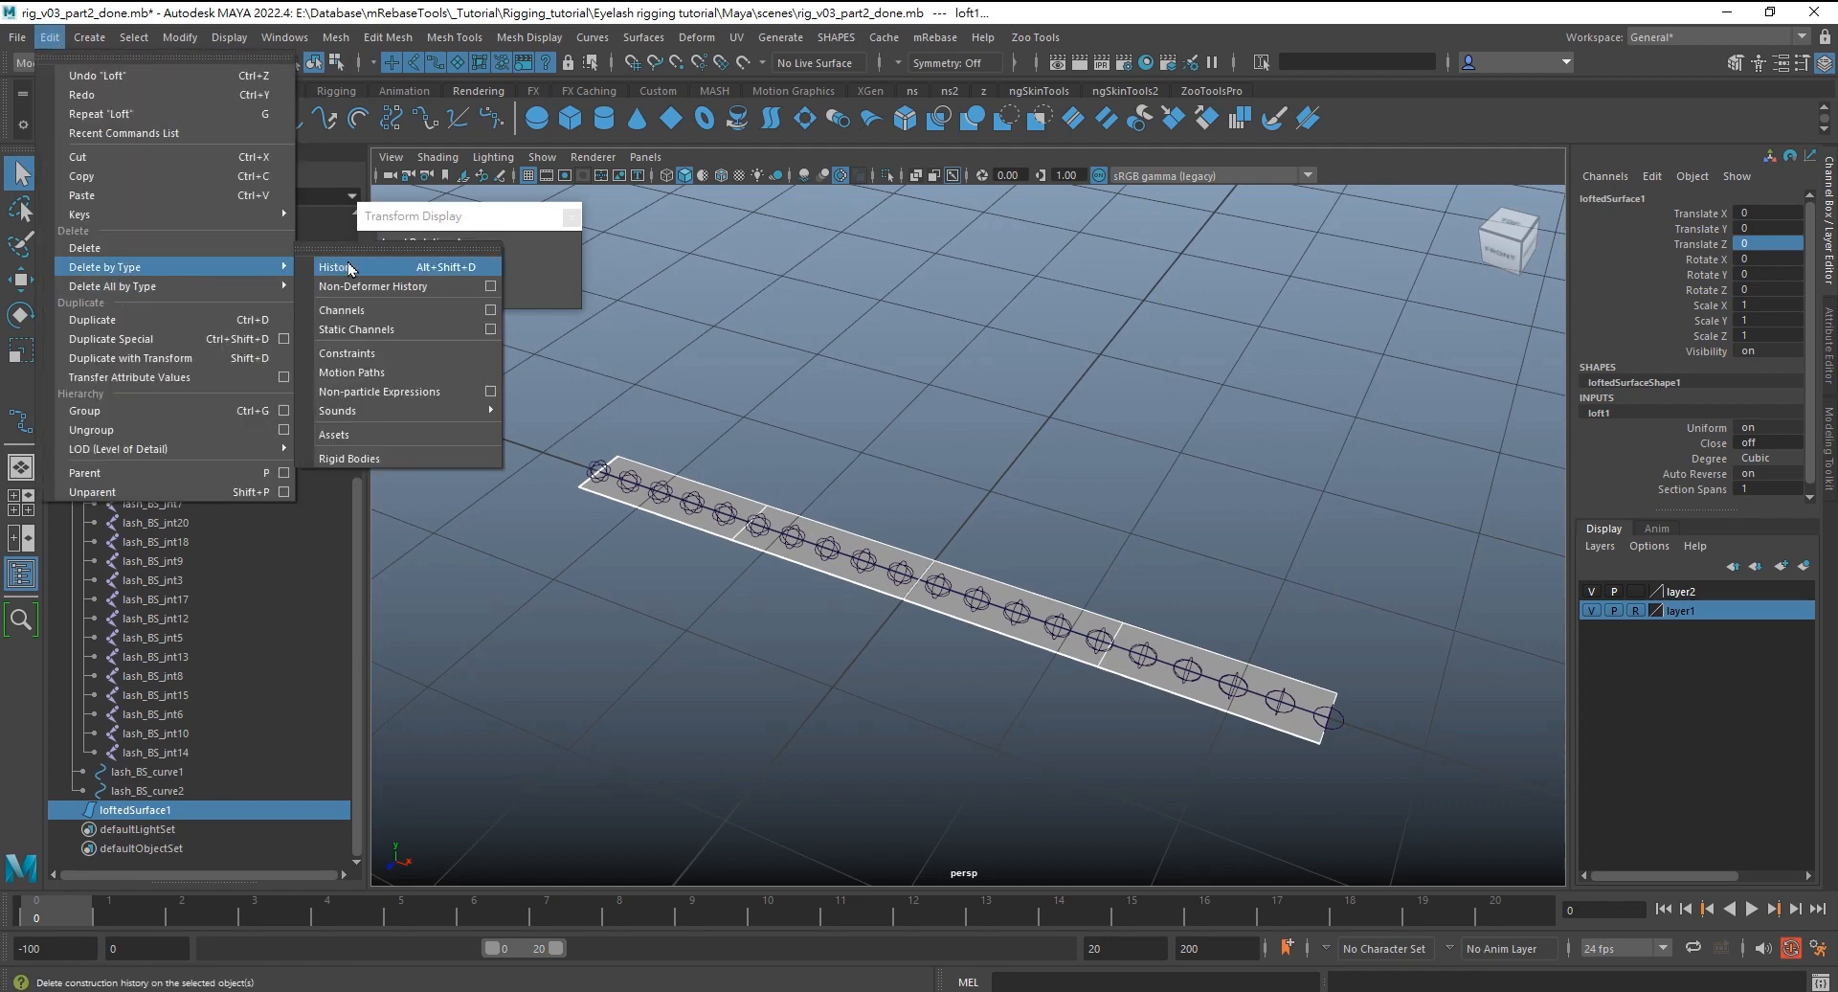
click(349, 268)
drag(245, 772, 237, 784)
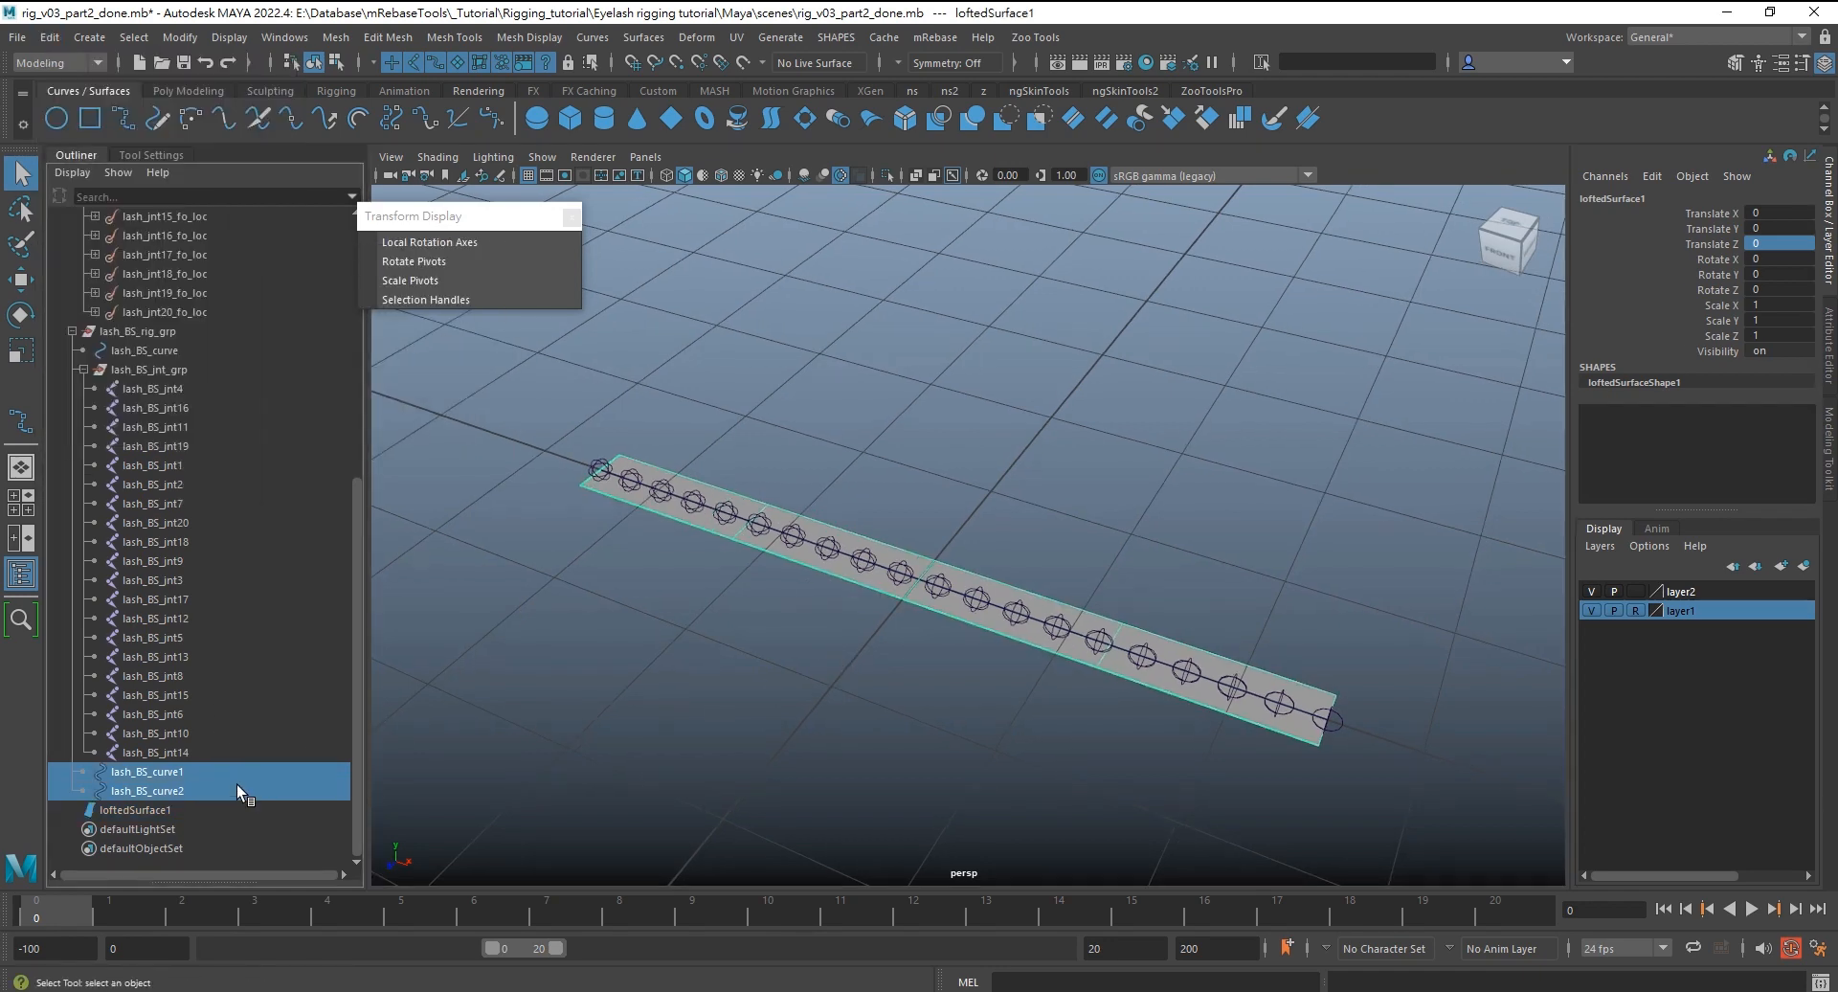
key(Delete)
Rename the lofted surface to lash_ribSurf and place it inside lash_BS_rig_grp above lash_BS_jnt_grp
double_click(141, 811)
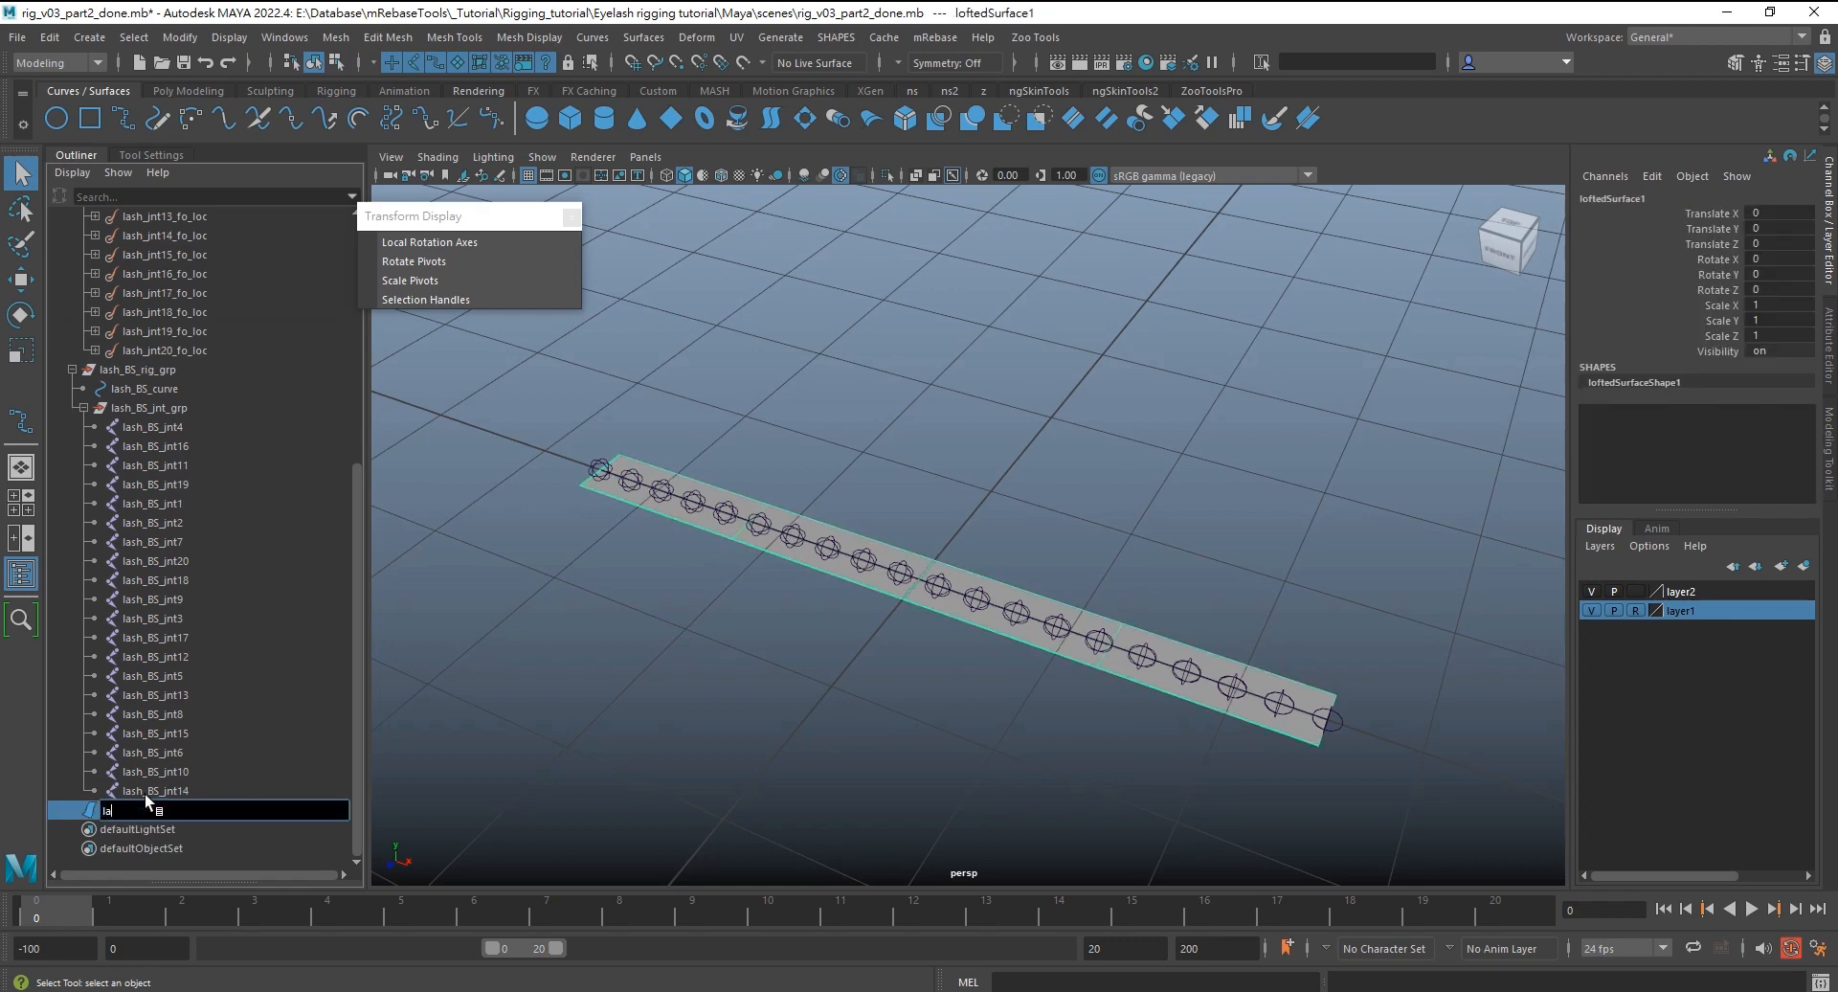
text(lash_ribSurf)
key(Return)
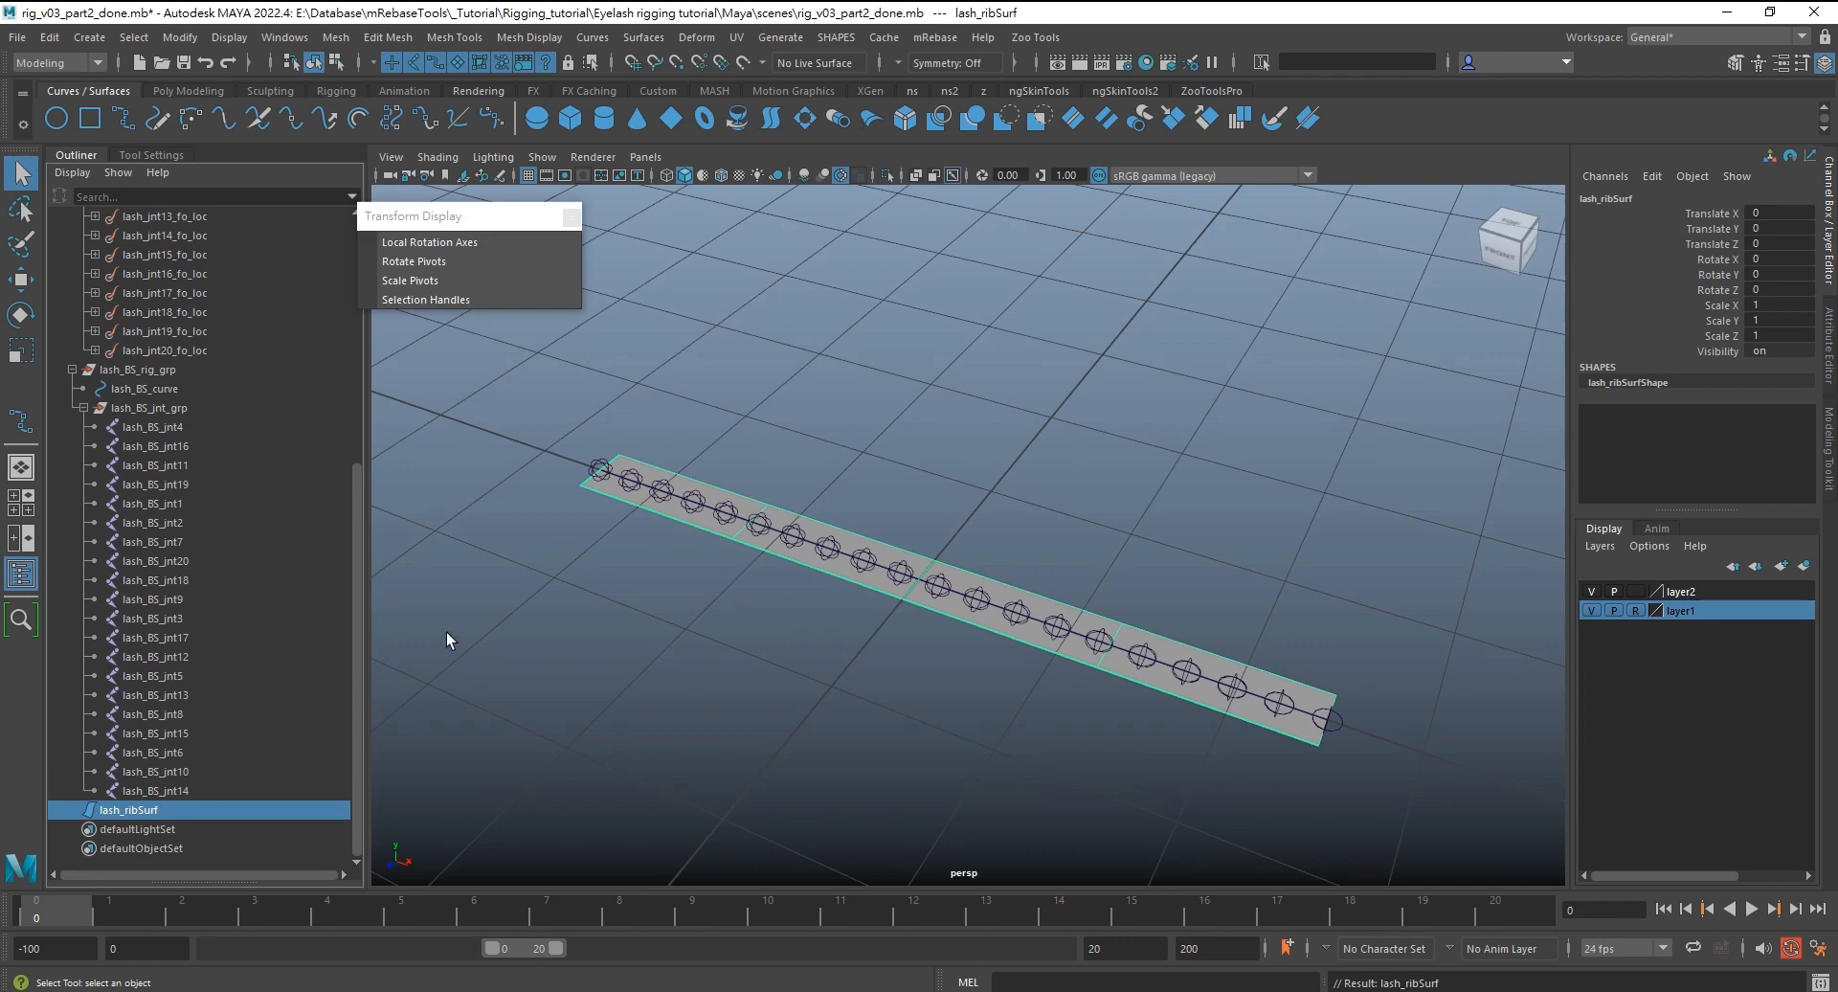
alt+middle_drag(800, 458, 793, 491)
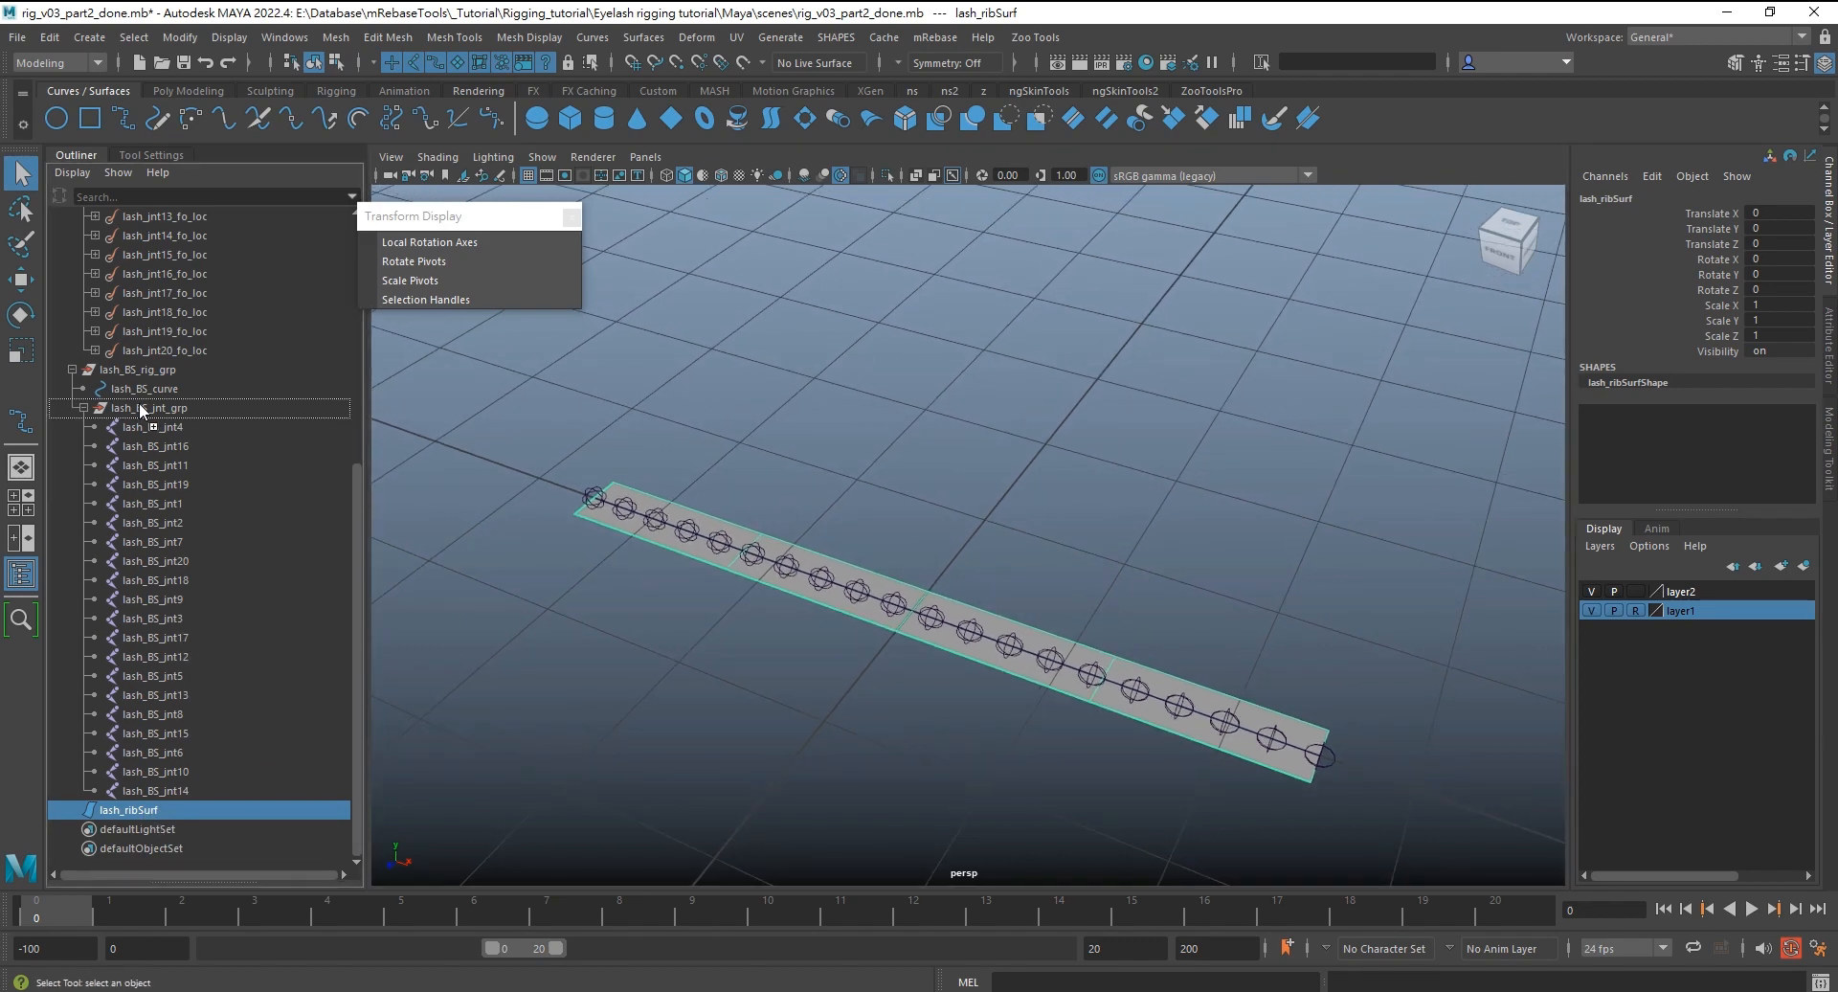
drag(139, 398, 140, 399)
Pin all 20 lash_BS_jnt joints to lash_ribSurf with Pin to Surface
alt+drag(681, 473, 716, 497)
click(174, 444)
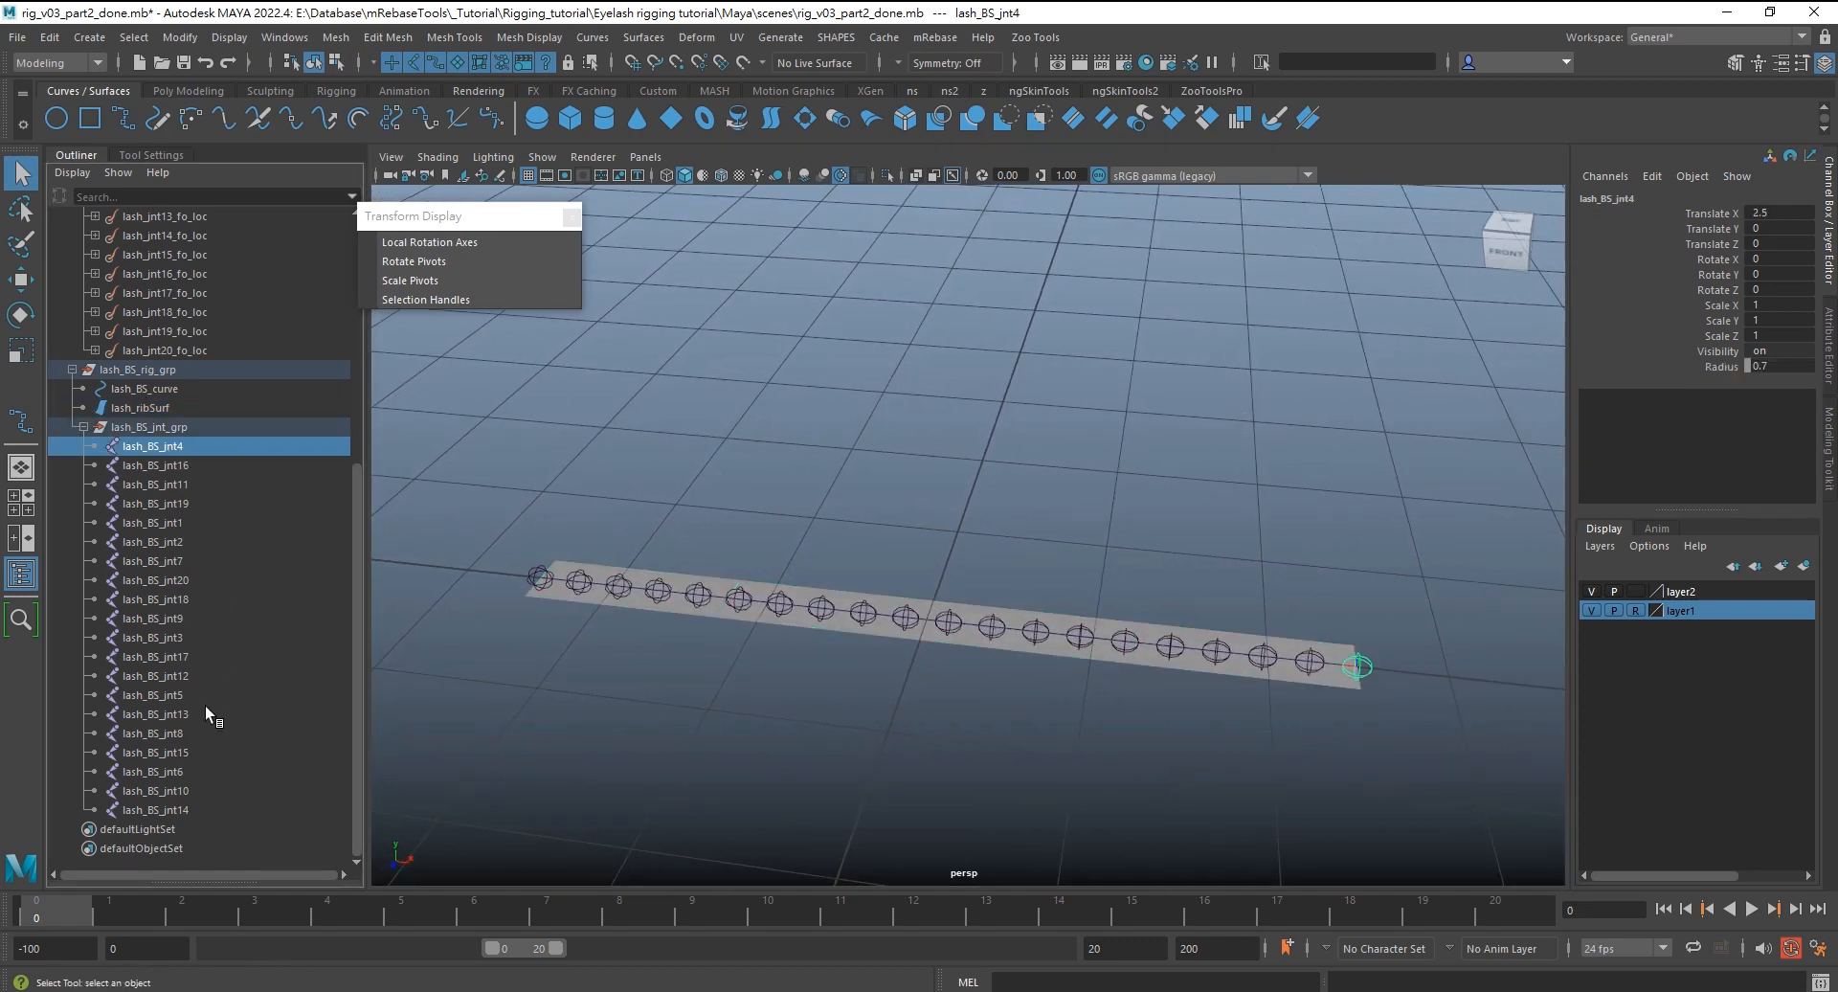
shift+click(168, 809)
shift+click(808, 624)
alt+drag(808, 624, 861, 441)
click(934, 36)
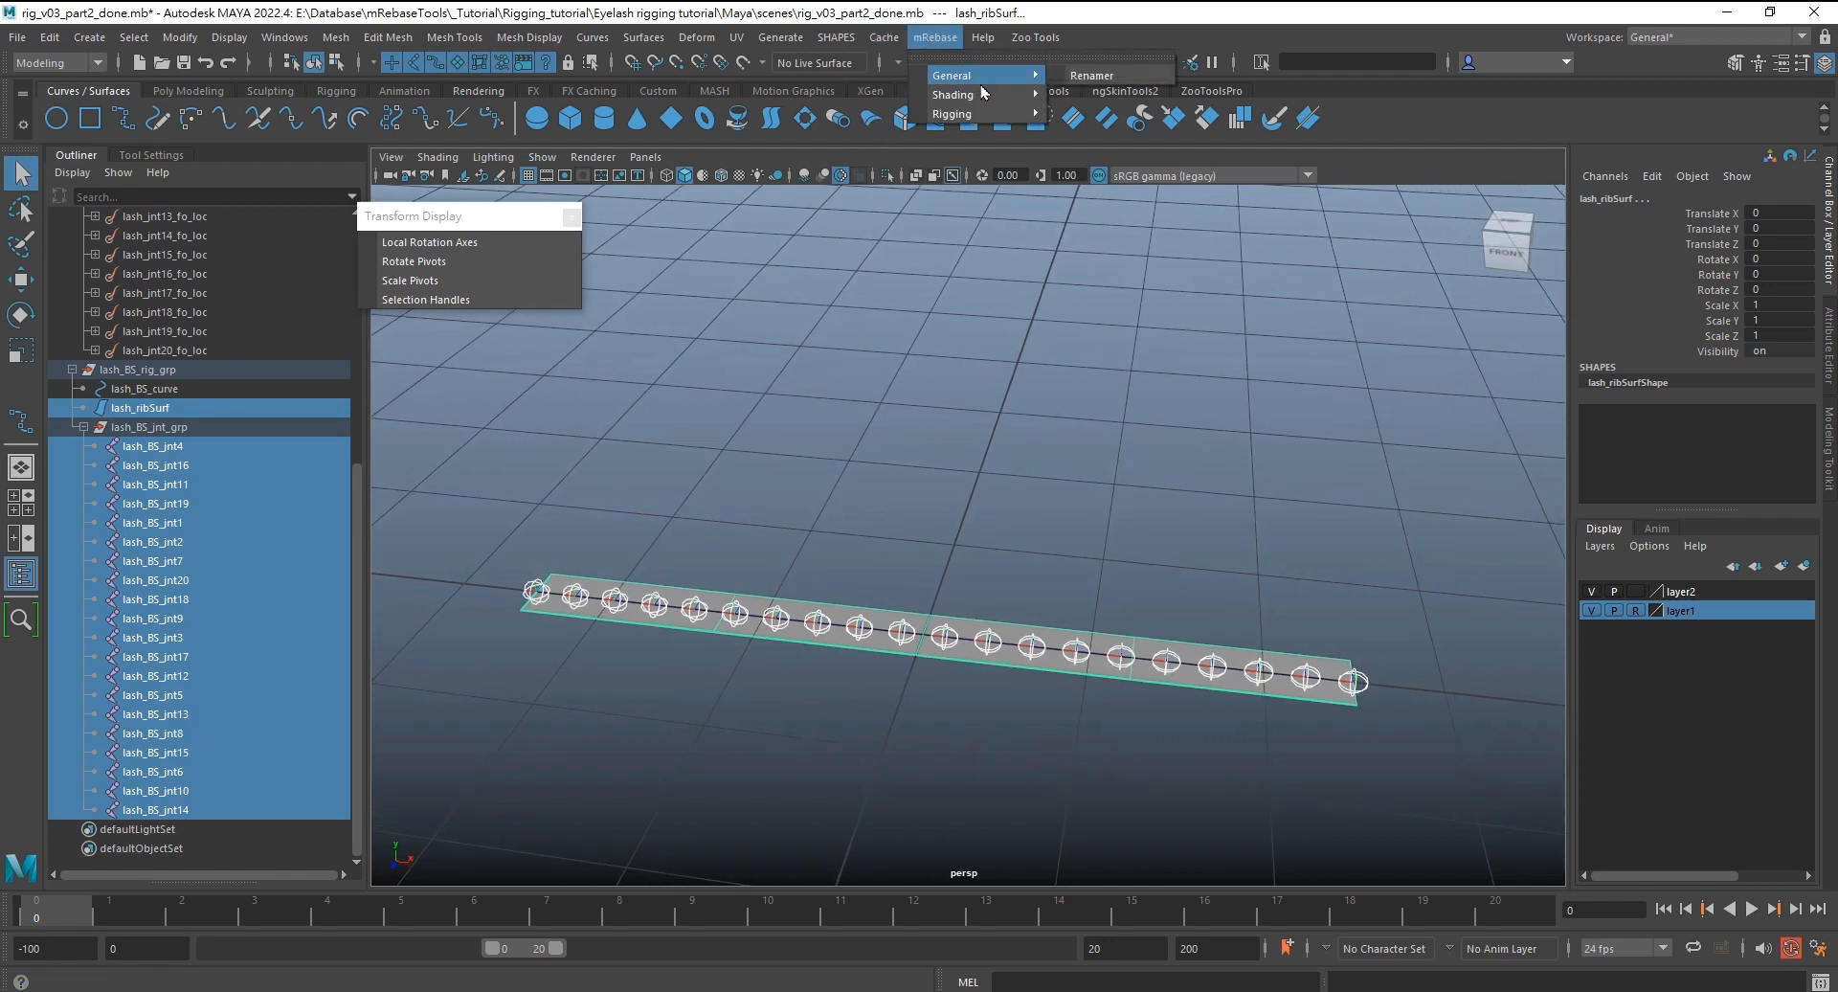
mouse_move(996, 113)
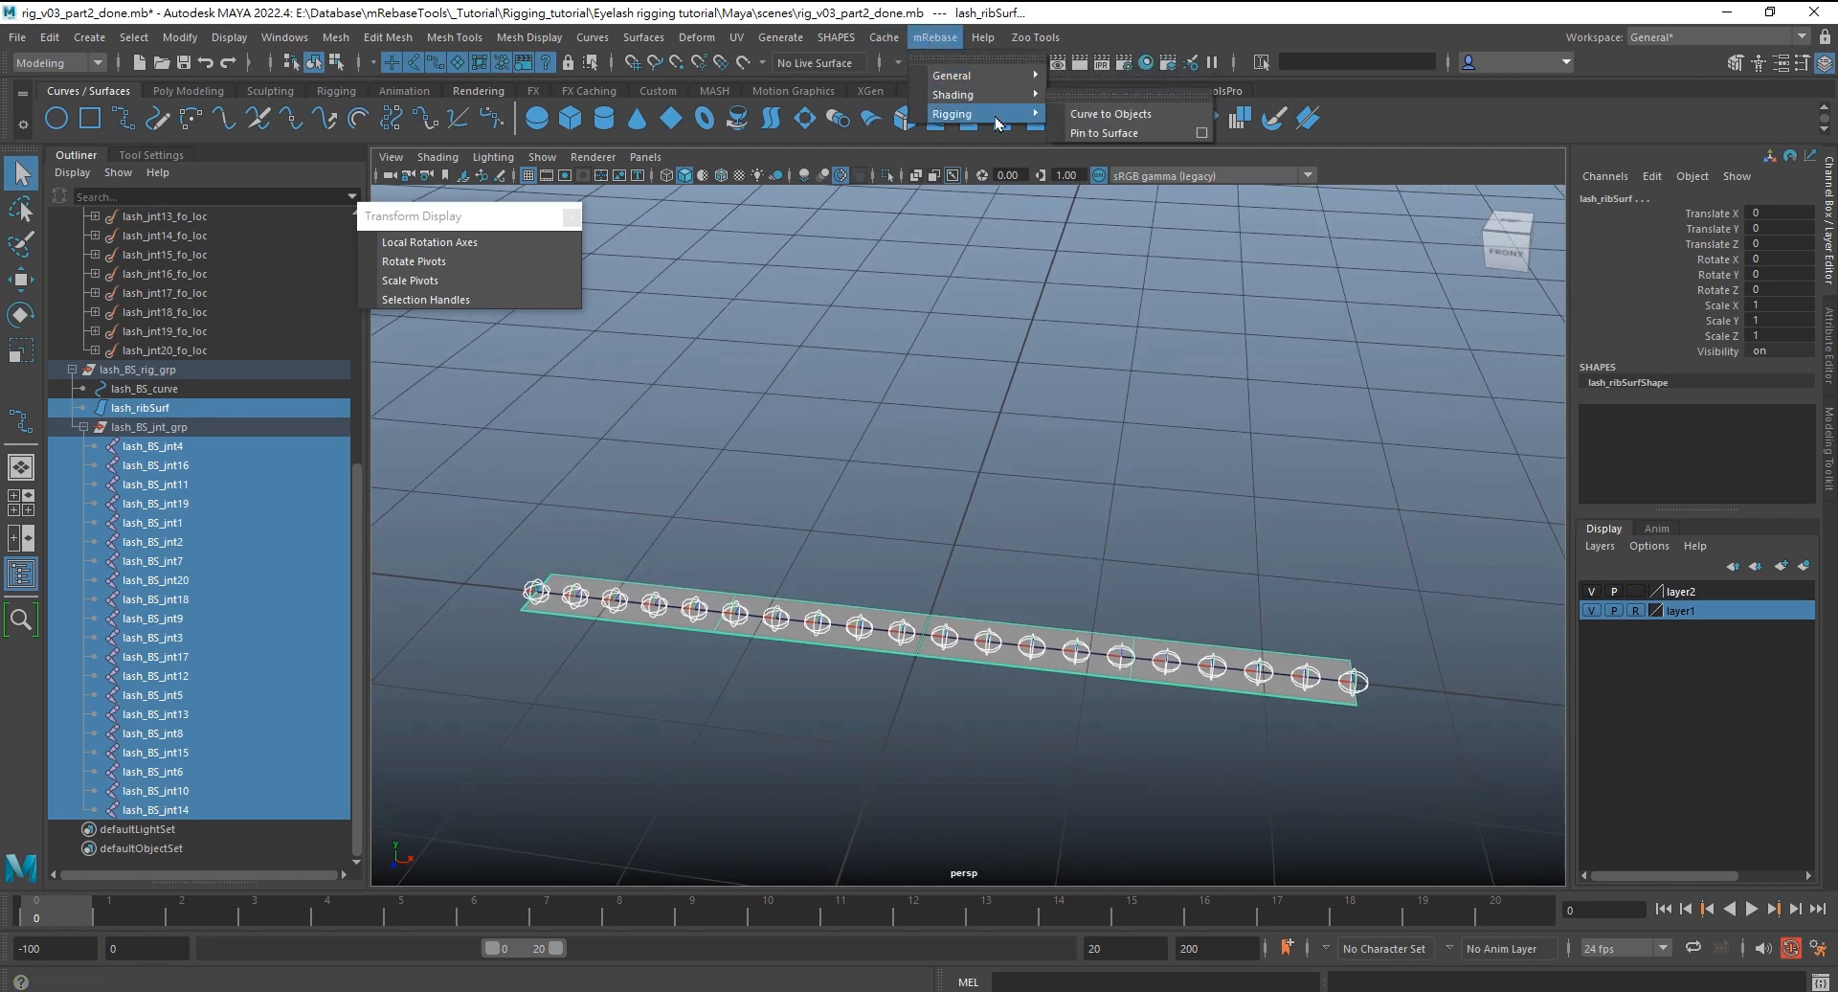
click(1101, 133)
alt+drag(1065, 226, 934, 541)
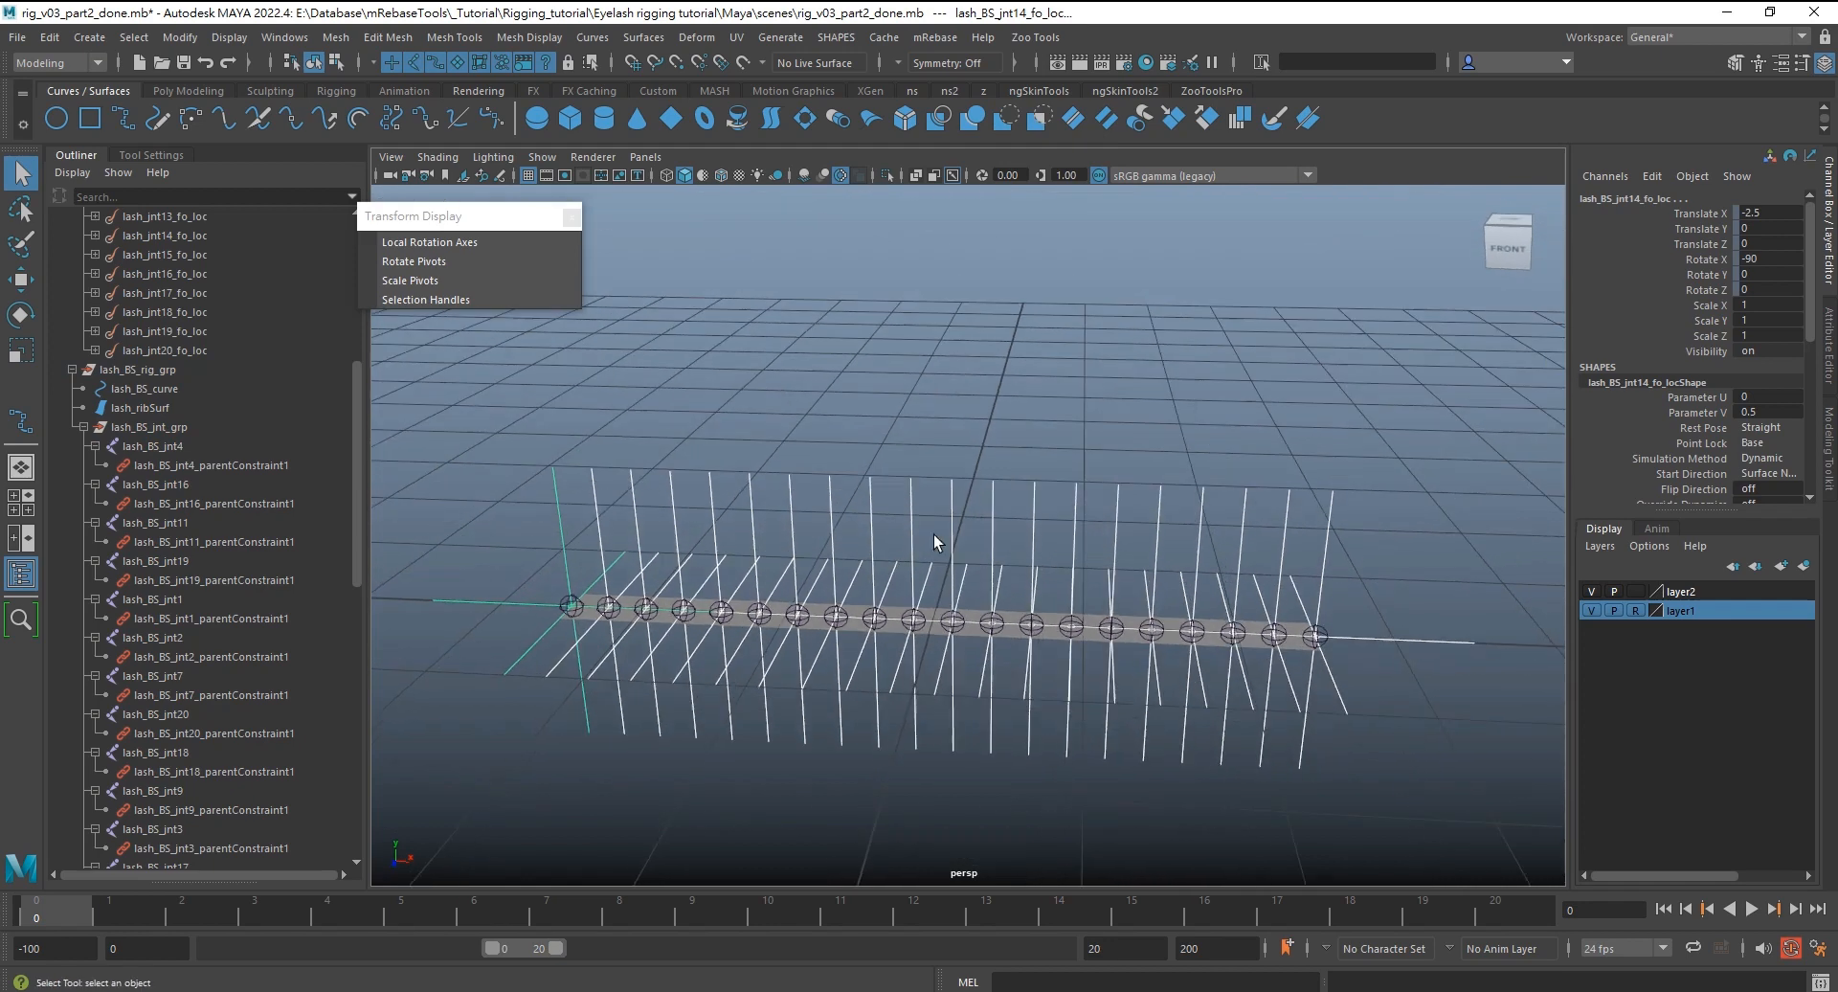
Reduce the Local Scale X, Y and Z of the new pin locators to 0.35
drag(547, 529, 1394, 513)
drag(1704, 444, 1709, 469)
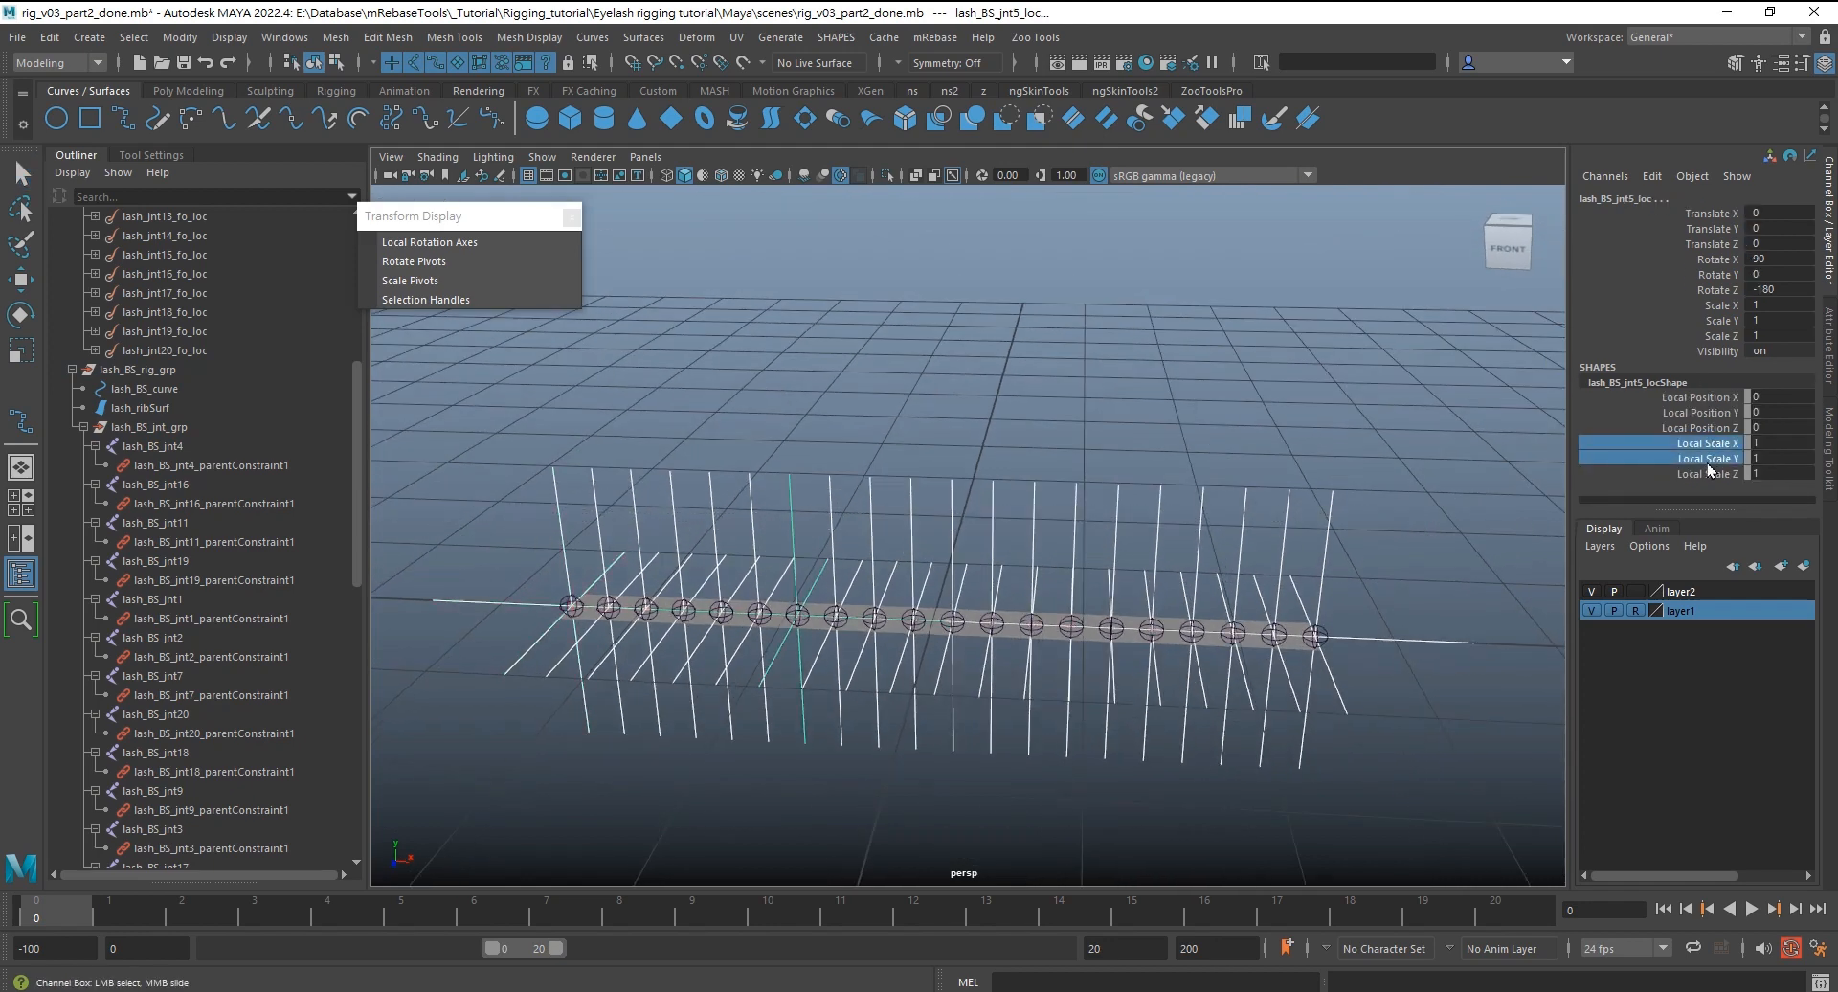
shift+click(1677, 474)
middle_drag(1382, 537, 1322, 514)
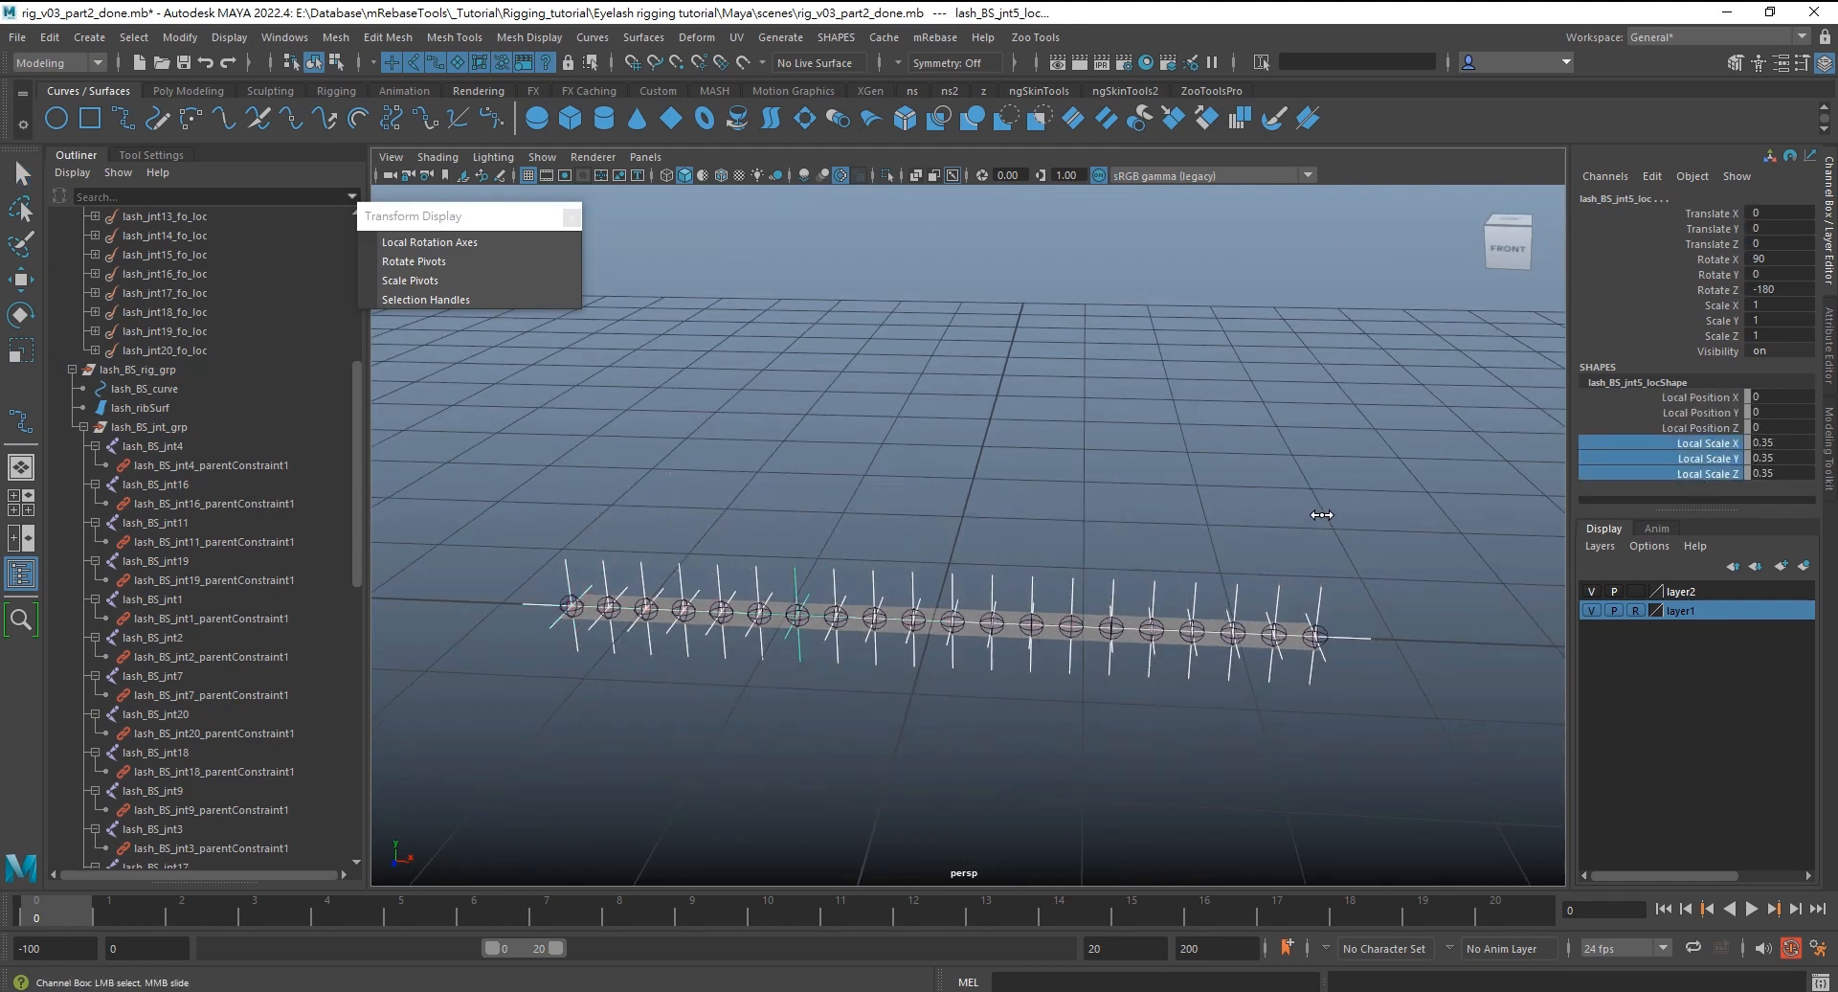
Isolate lash_ribSurf, select its middle row of control vertices, and bring the rest of the scene back
alt+drag(935, 580, 1053, 595)
key(q)
click(1052, 590)
key(ctrl+1)
right_drag(1072, 567, 1026, 548)
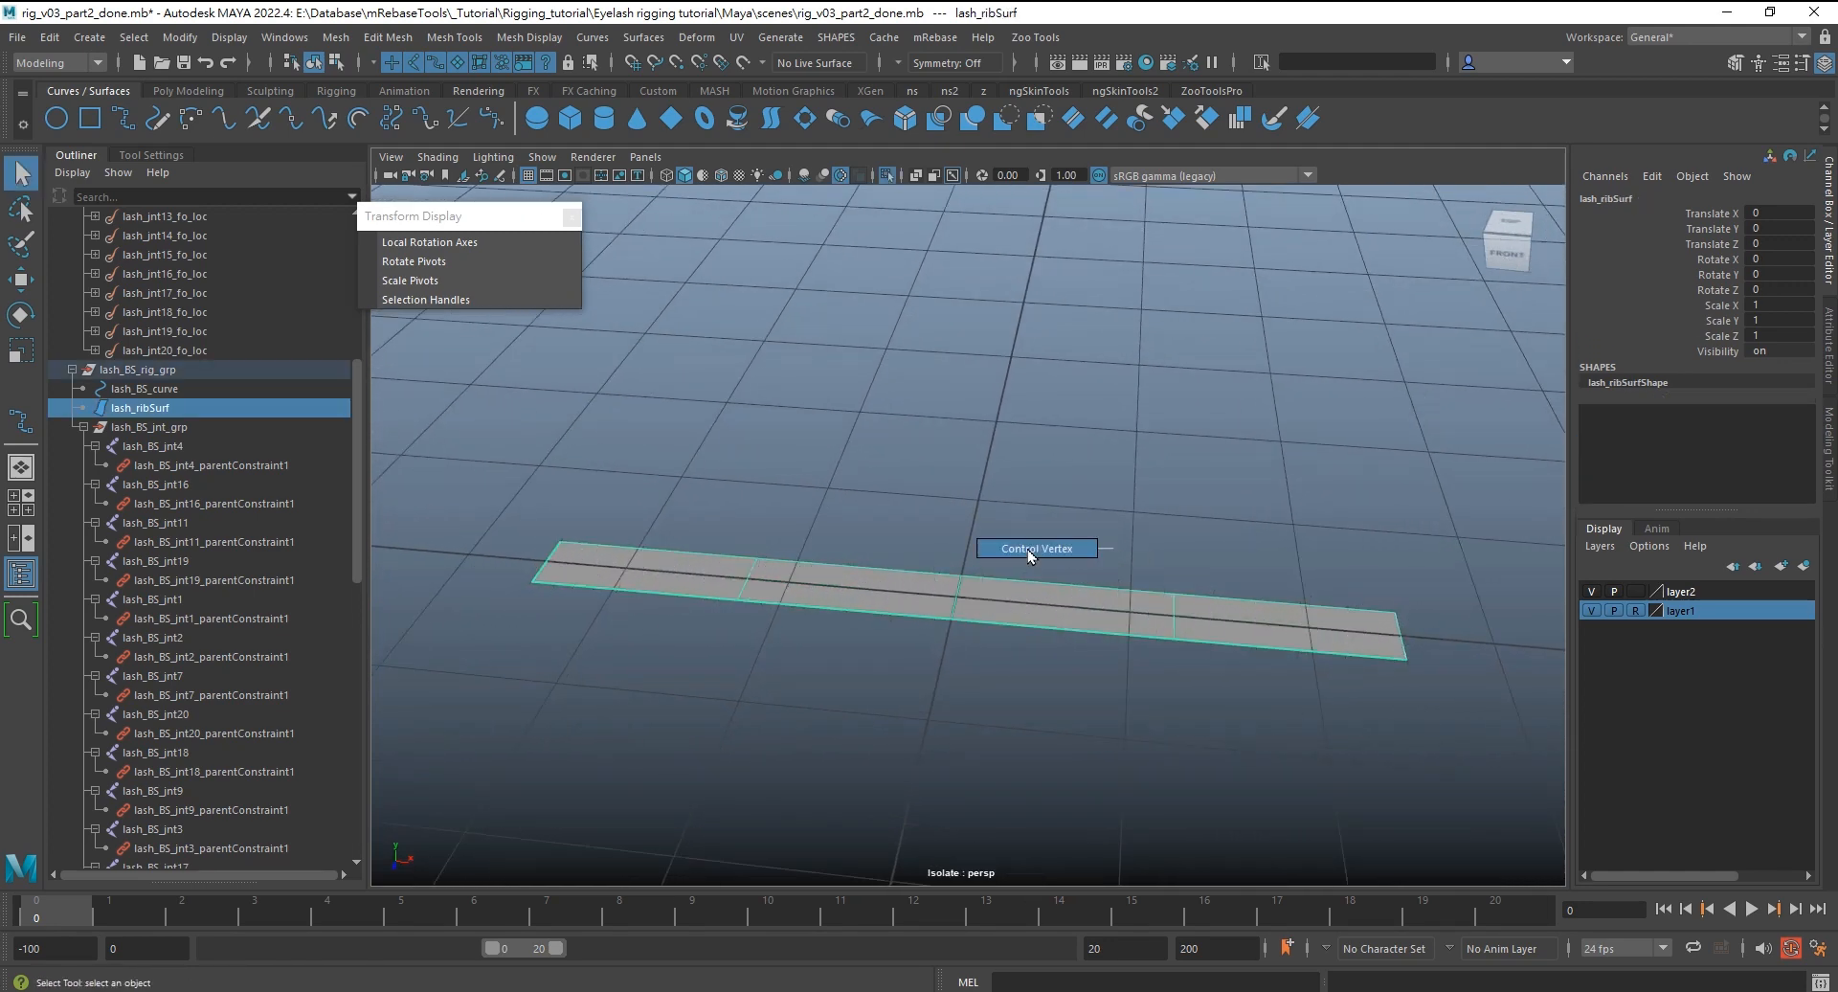
drag(927, 554, 1002, 636)
key(ctrl+1)
Test whether the joints follow by moving the middle control vertices of lash_ribSurf, and undo the moves
key(w)
drag(960, 566, 958, 476)
key(ctrl+z)
alt+drag(943, 613, 904, 728)
drag(909, 670, 815, 771)
key(ctrl+z)
key(ctrl+z)
key(ctrl+z)
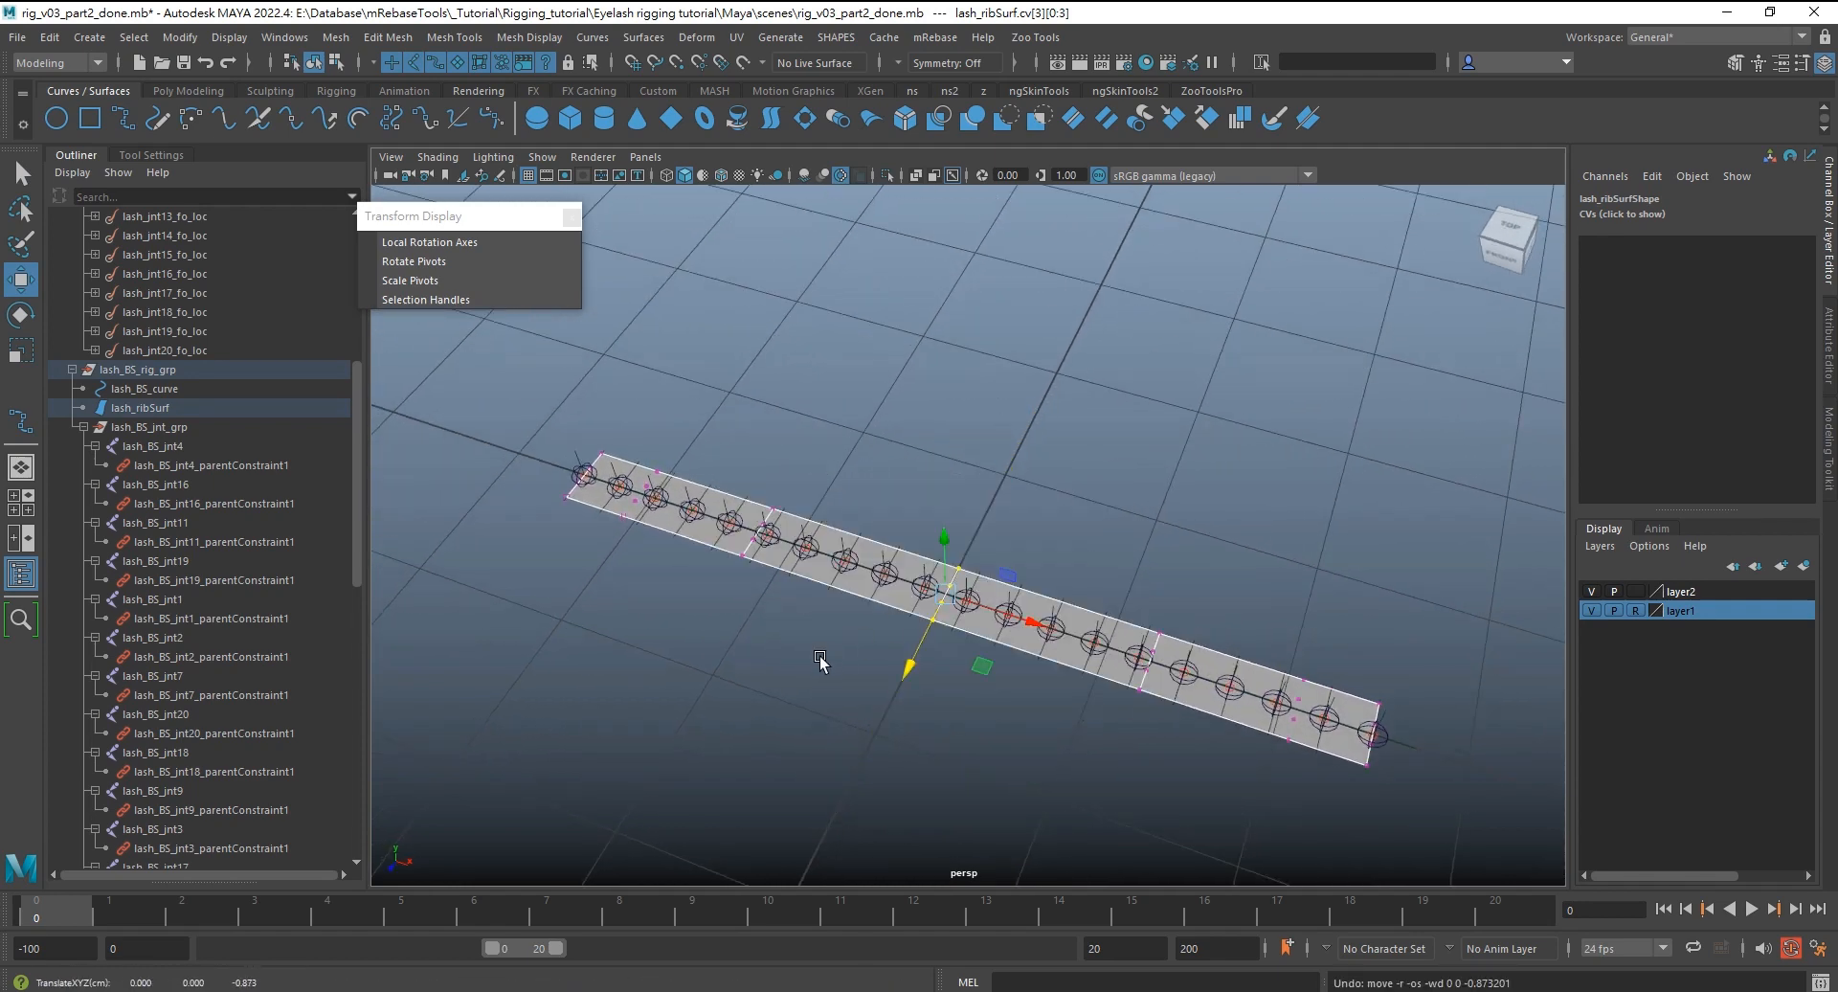
Group all the lash_BS_jnt follicle locators as lash_BS_hide_grp and parent that group under lash_BS_rig_grp
click(83, 427)
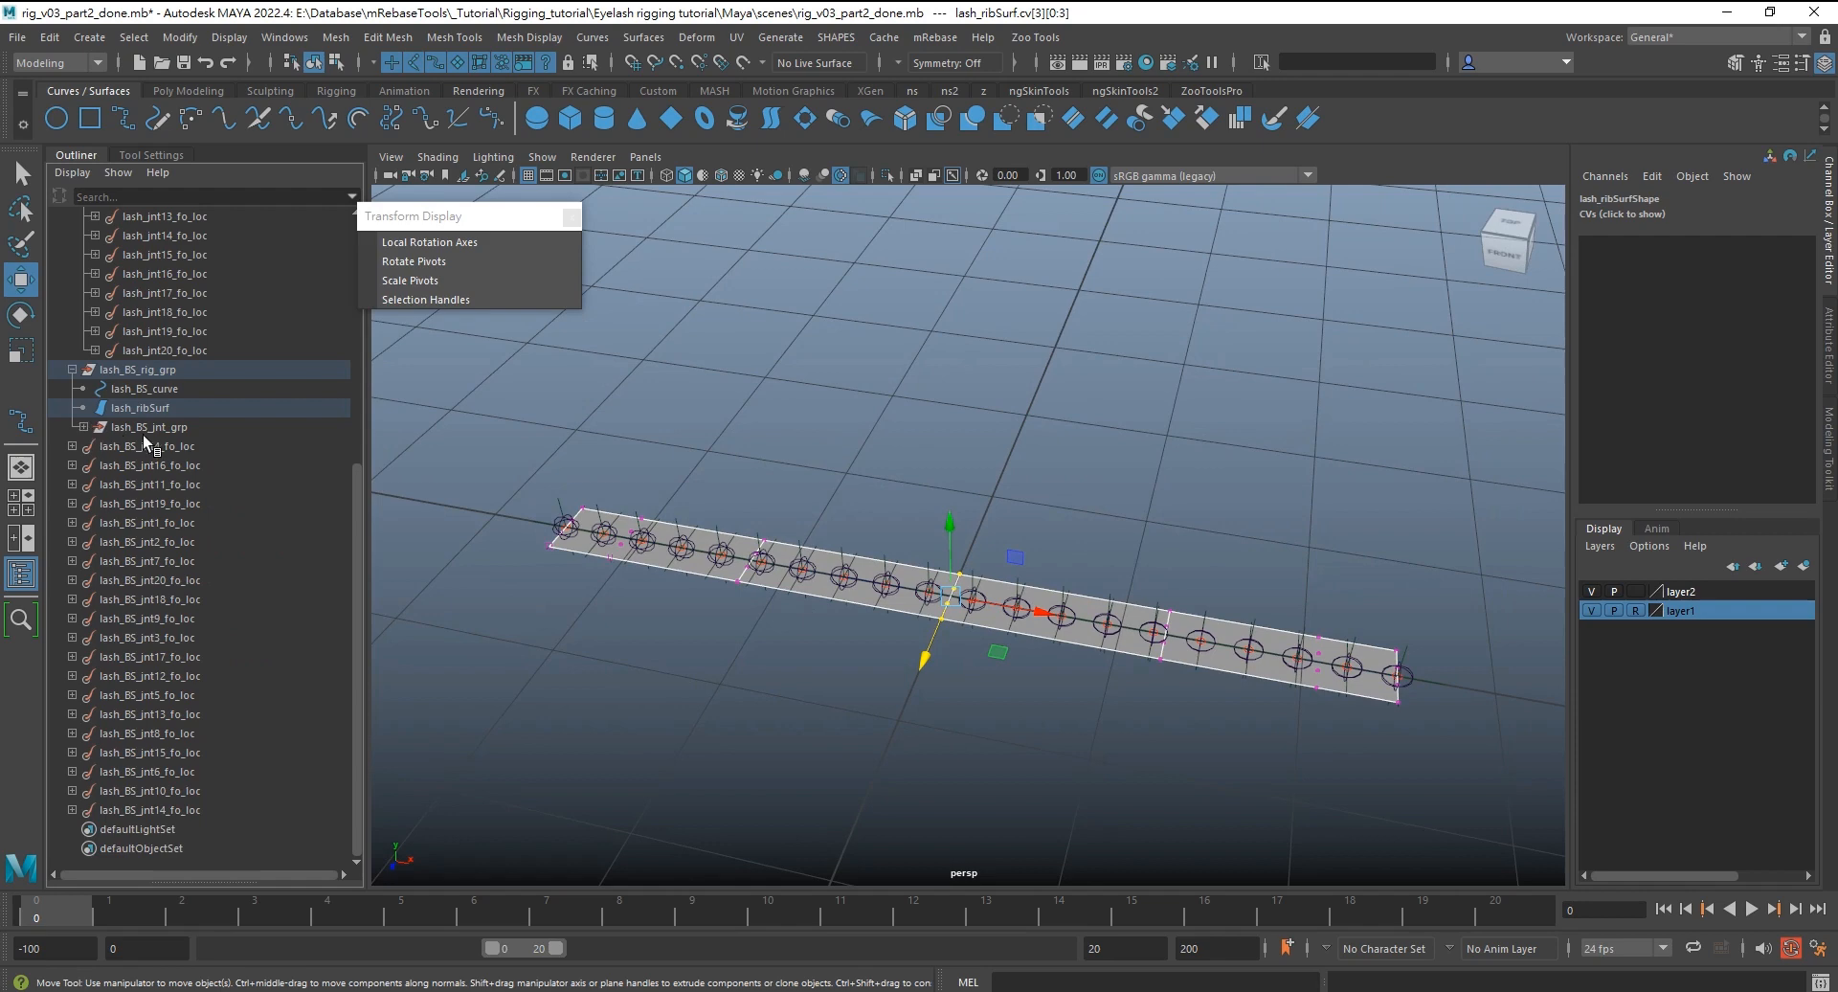
drag(870, 422, 976, 403)
click(143, 446)
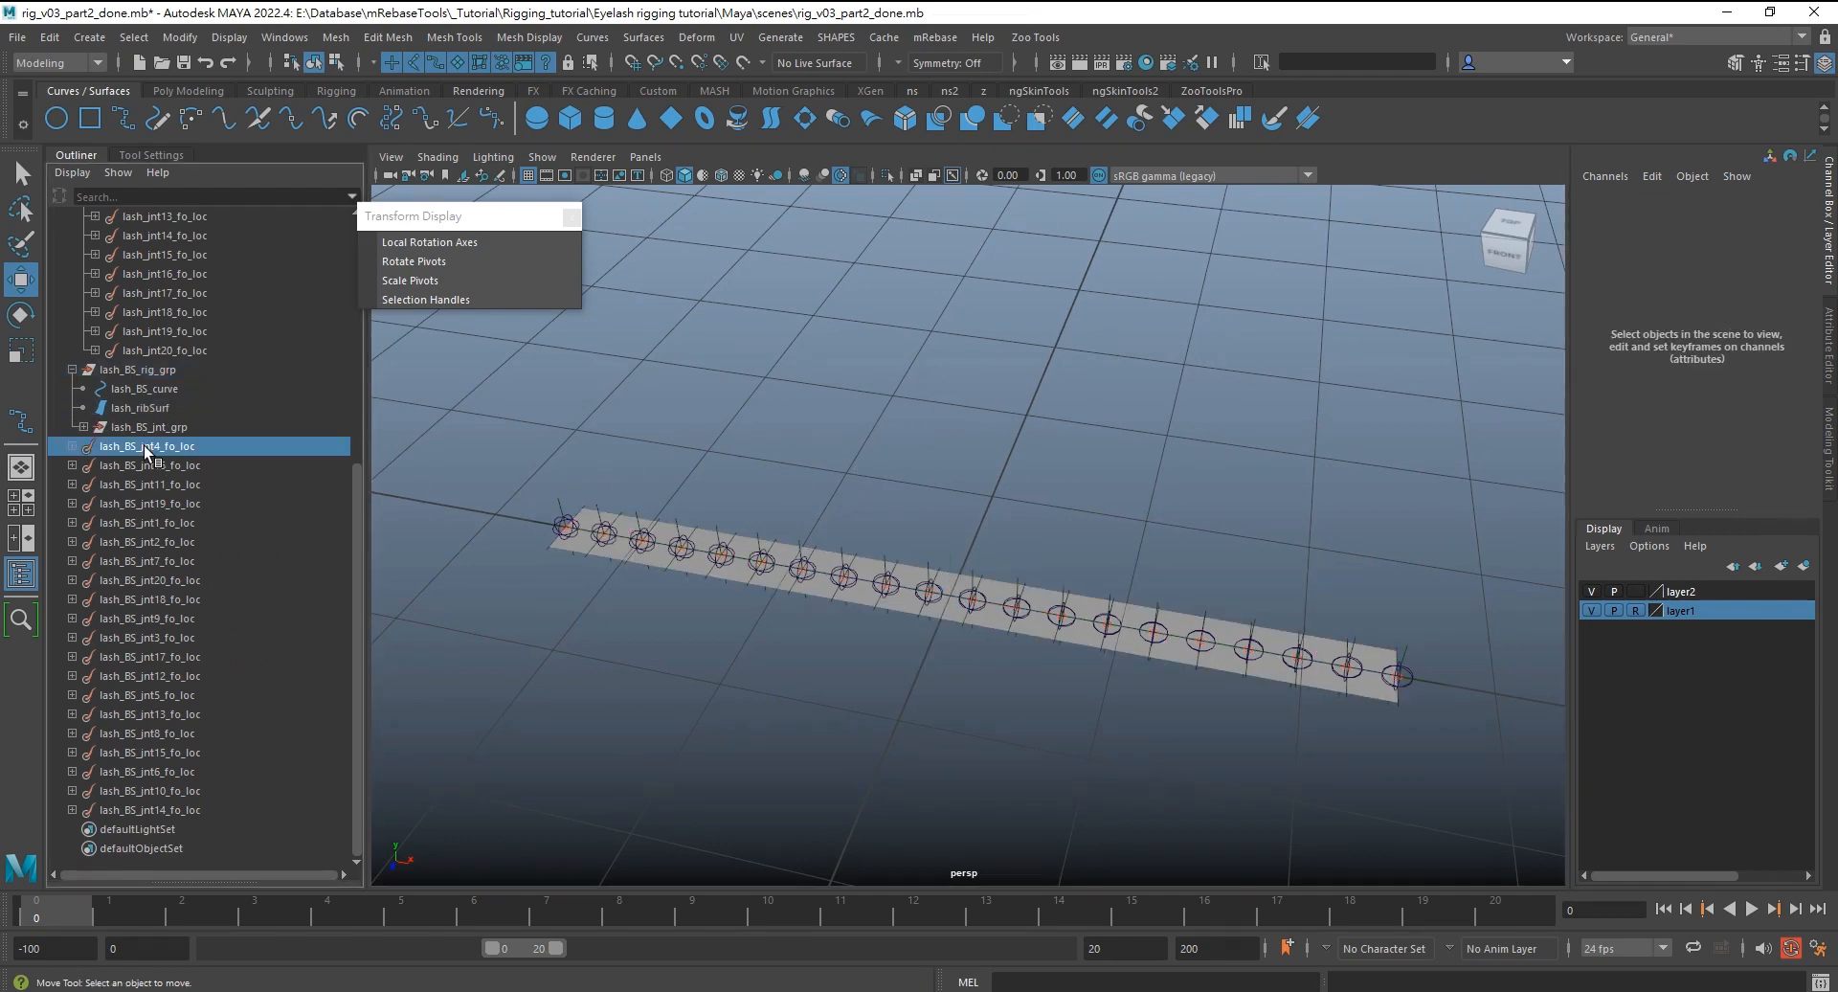
shift+click(159, 808)
key(ctrl+g)
double_click(144, 791)
double_click(135, 811)
text(lash)
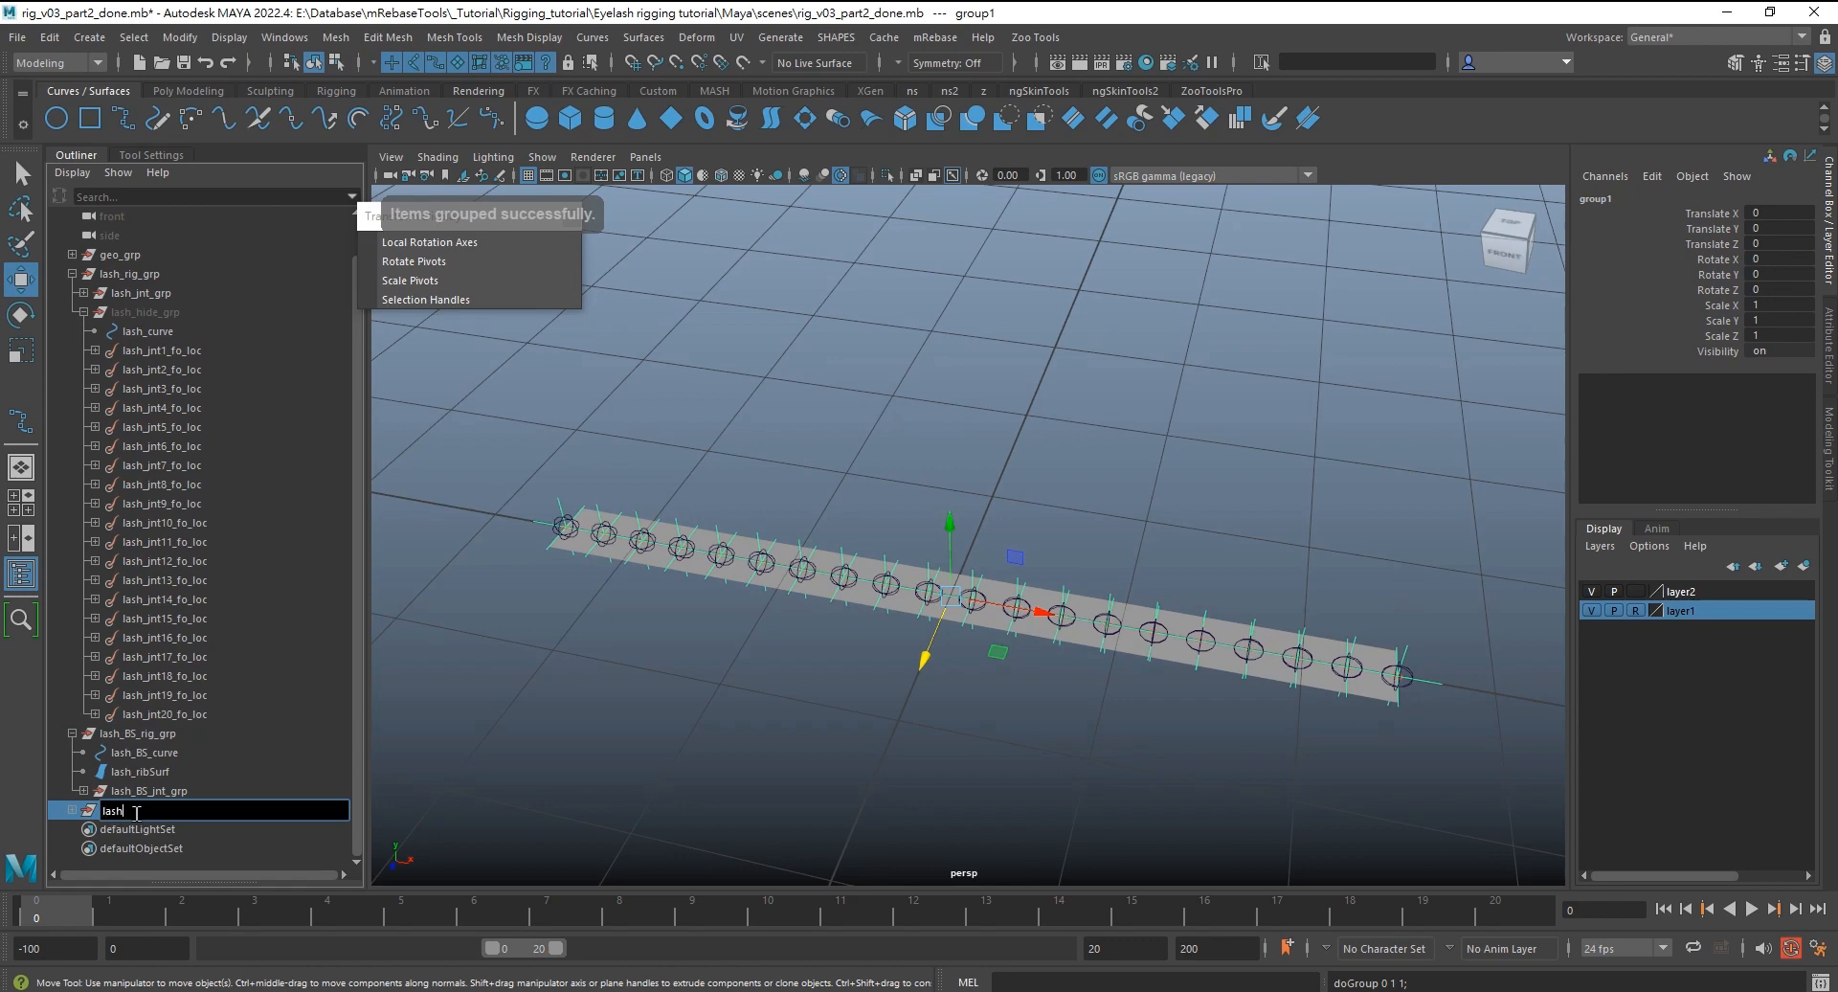
text(_BS_hide_g)
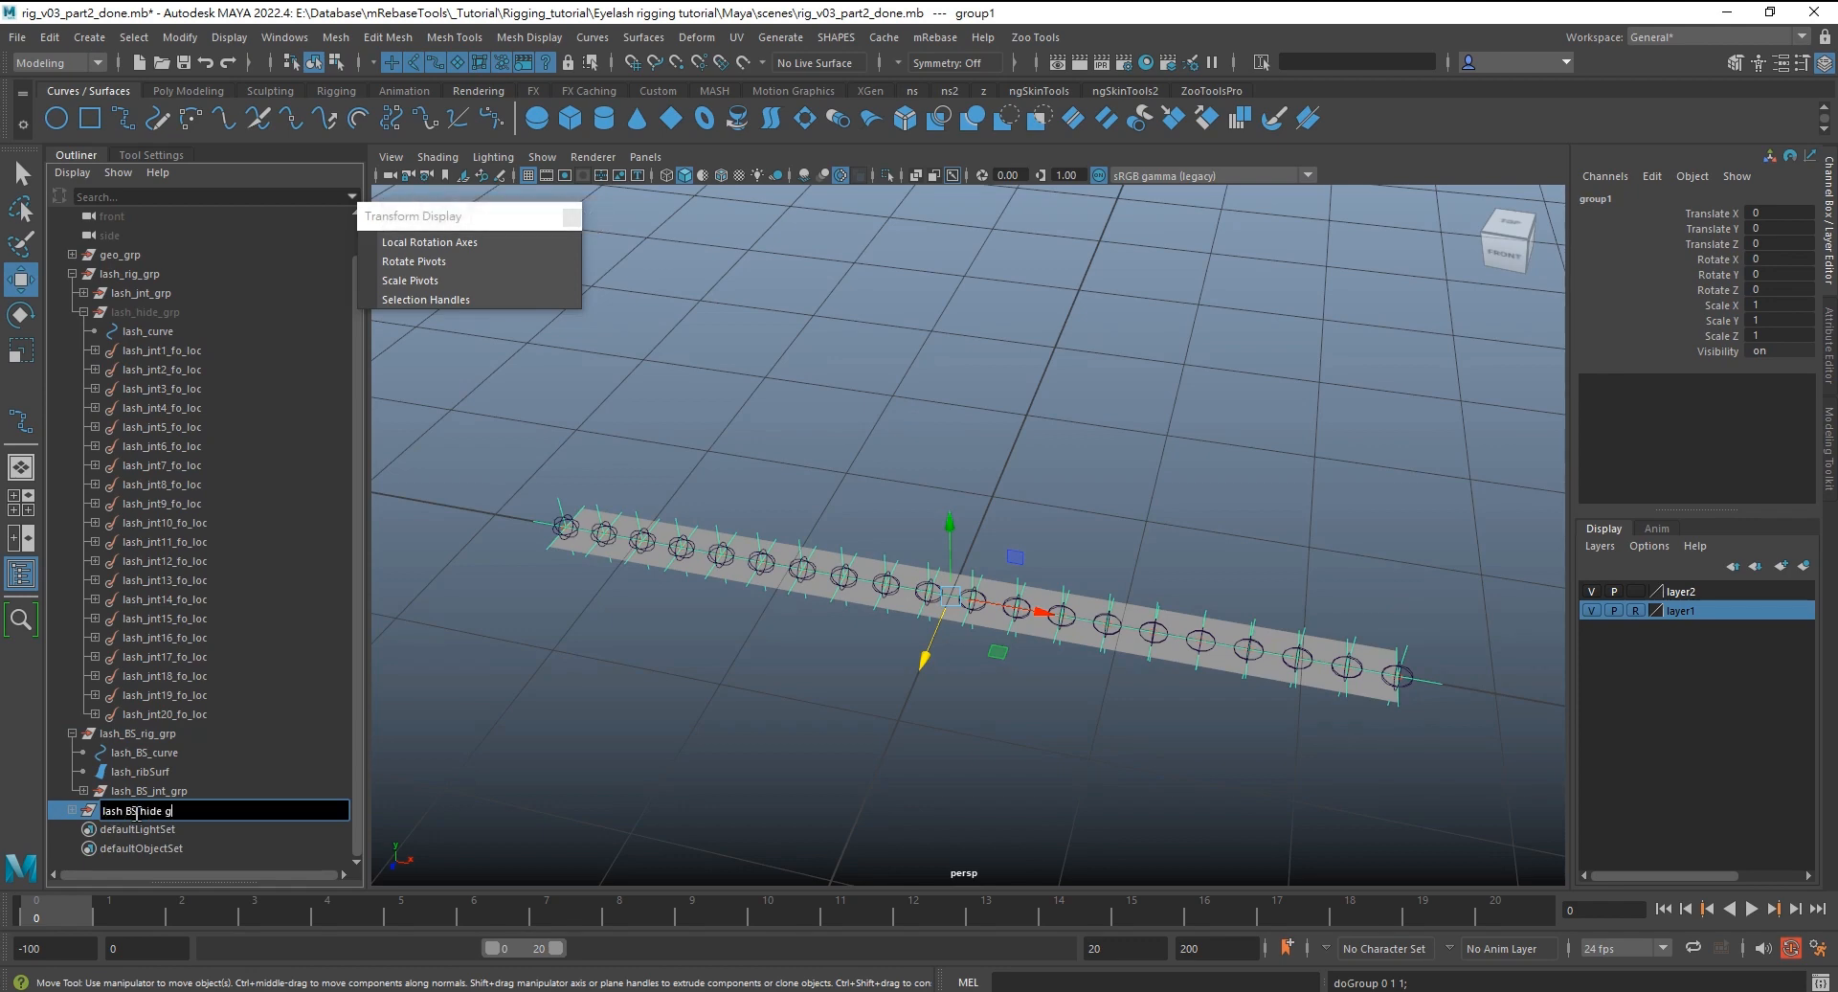
text(rp)
key(Return)
middle_drag(157, 745, 205, 744)
alt+middle_drag(699, 623, 690, 641)
alt+drag(706, 640, 713, 641)
click(689, 683)
Generate 5 joints of size 1.8 along lash_BS_curve with Curve to Objects, keeping Rotation enabled
click(225, 754)
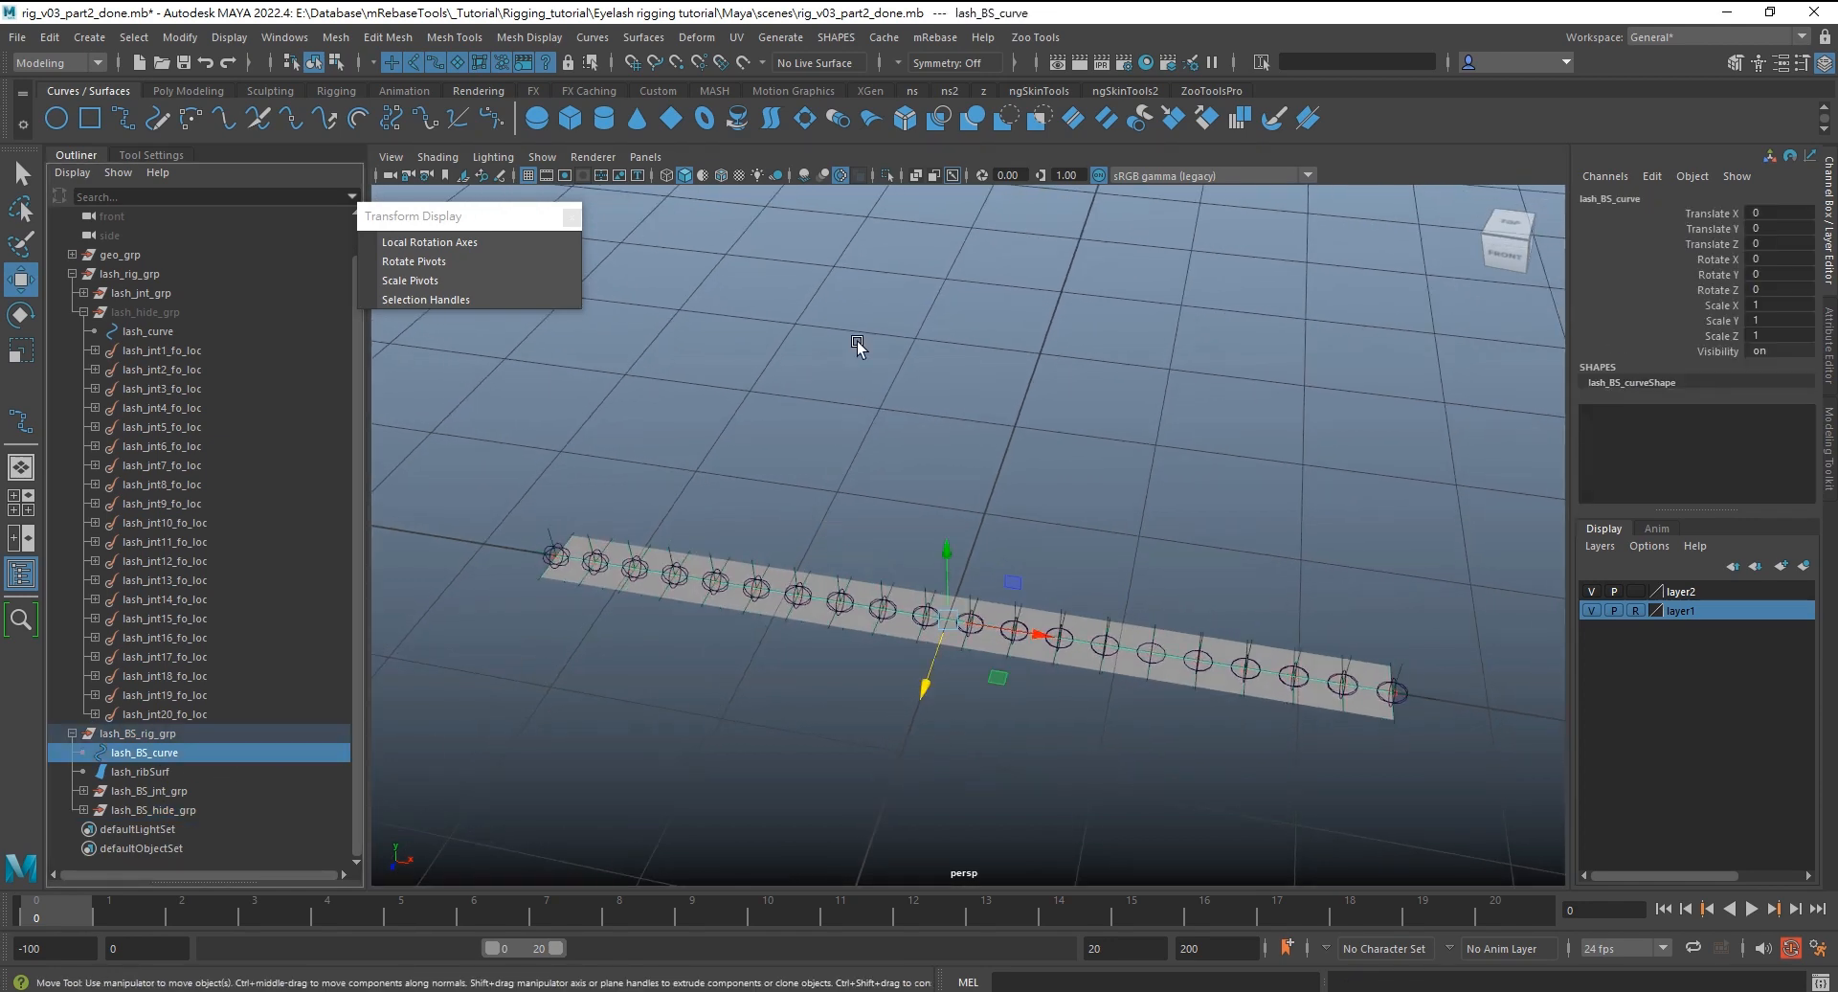
click(934, 37)
mouse_move(969, 122)
click(1110, 123)
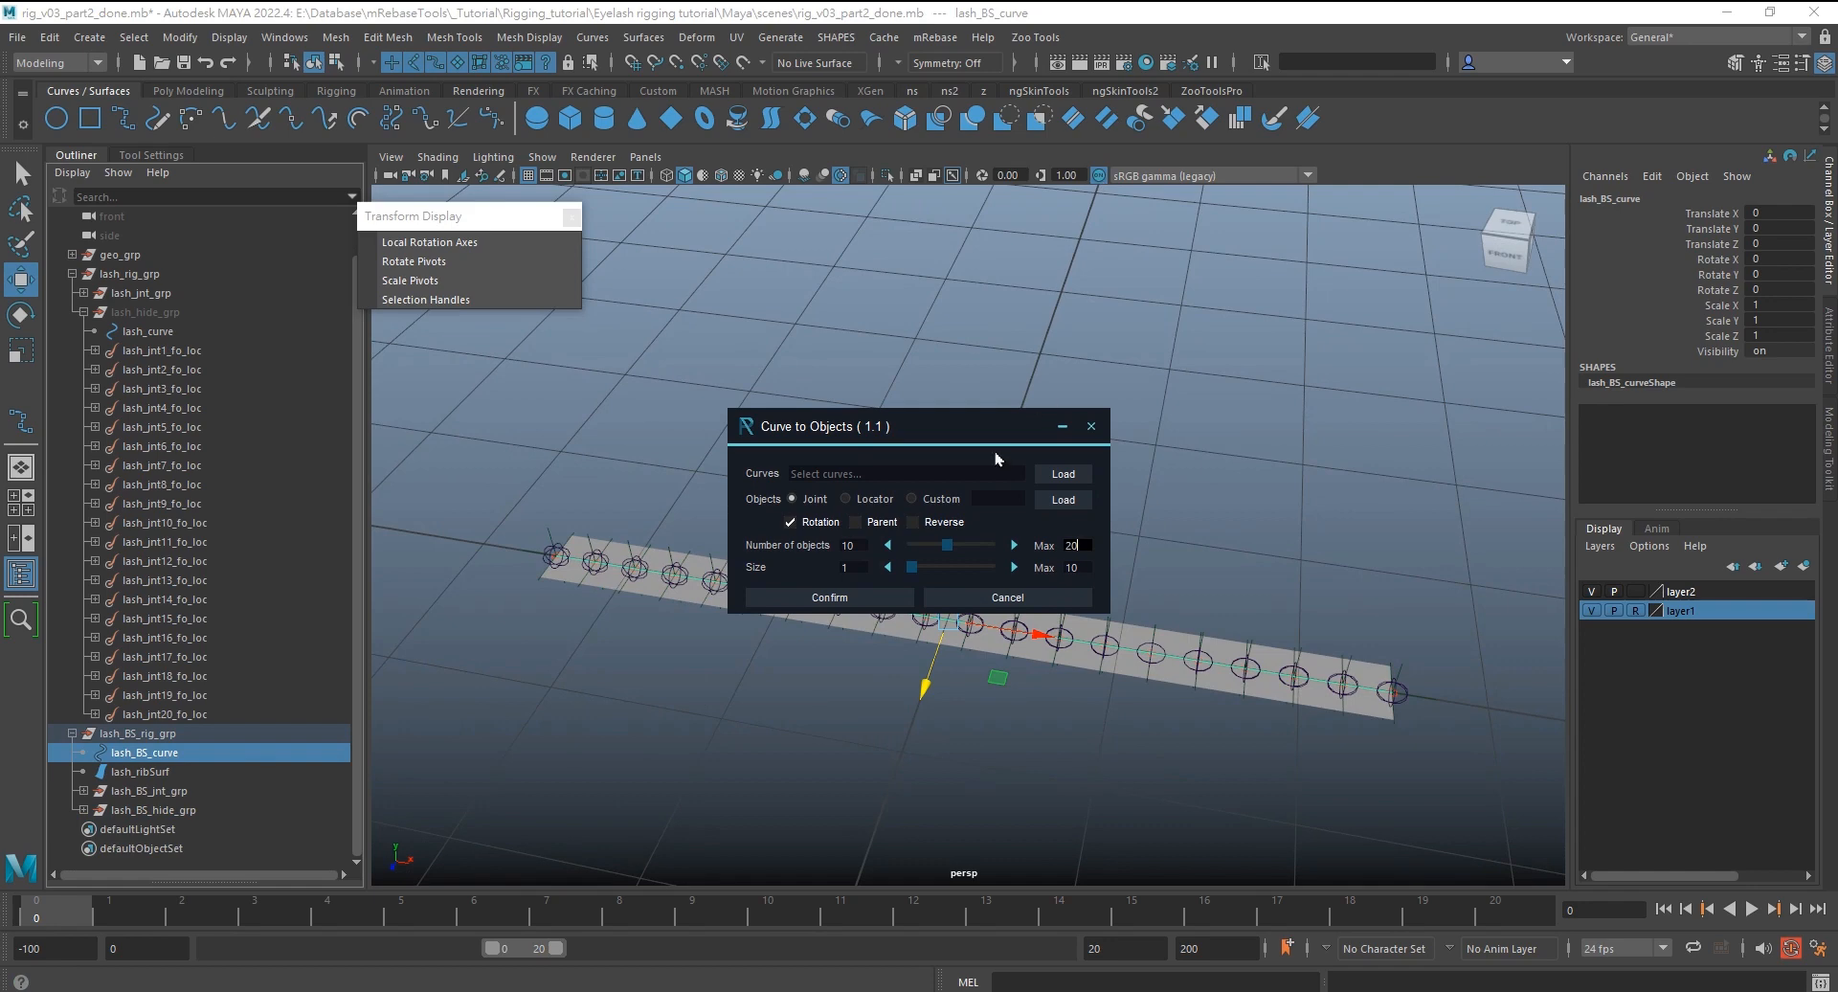
click(1062, 473)
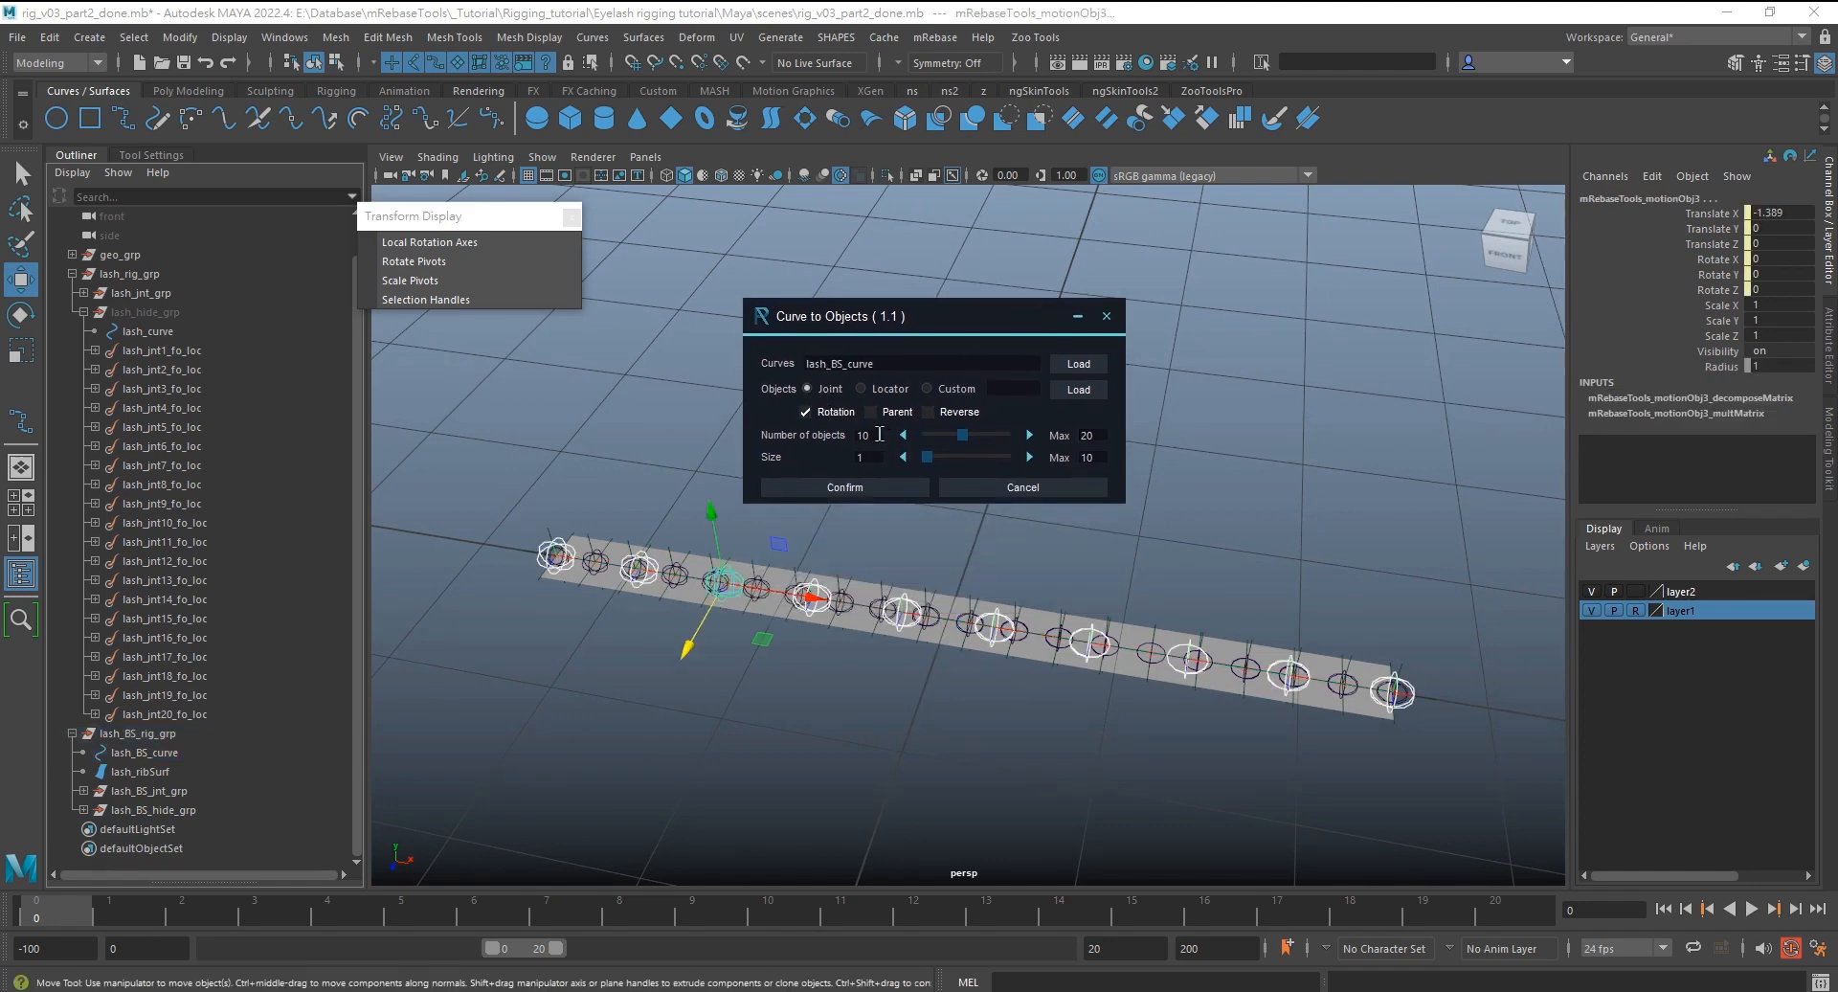
text(5)
key(Return)
alt+drag(943, 574, 1082, 632)
alt+middle_drag(1082, 632, 1053, 655)
click(1029, 457)
click(1029, 457)
click(1029, 457)
alt+drag(1034, 544, 917, 548)
click(865, 487)
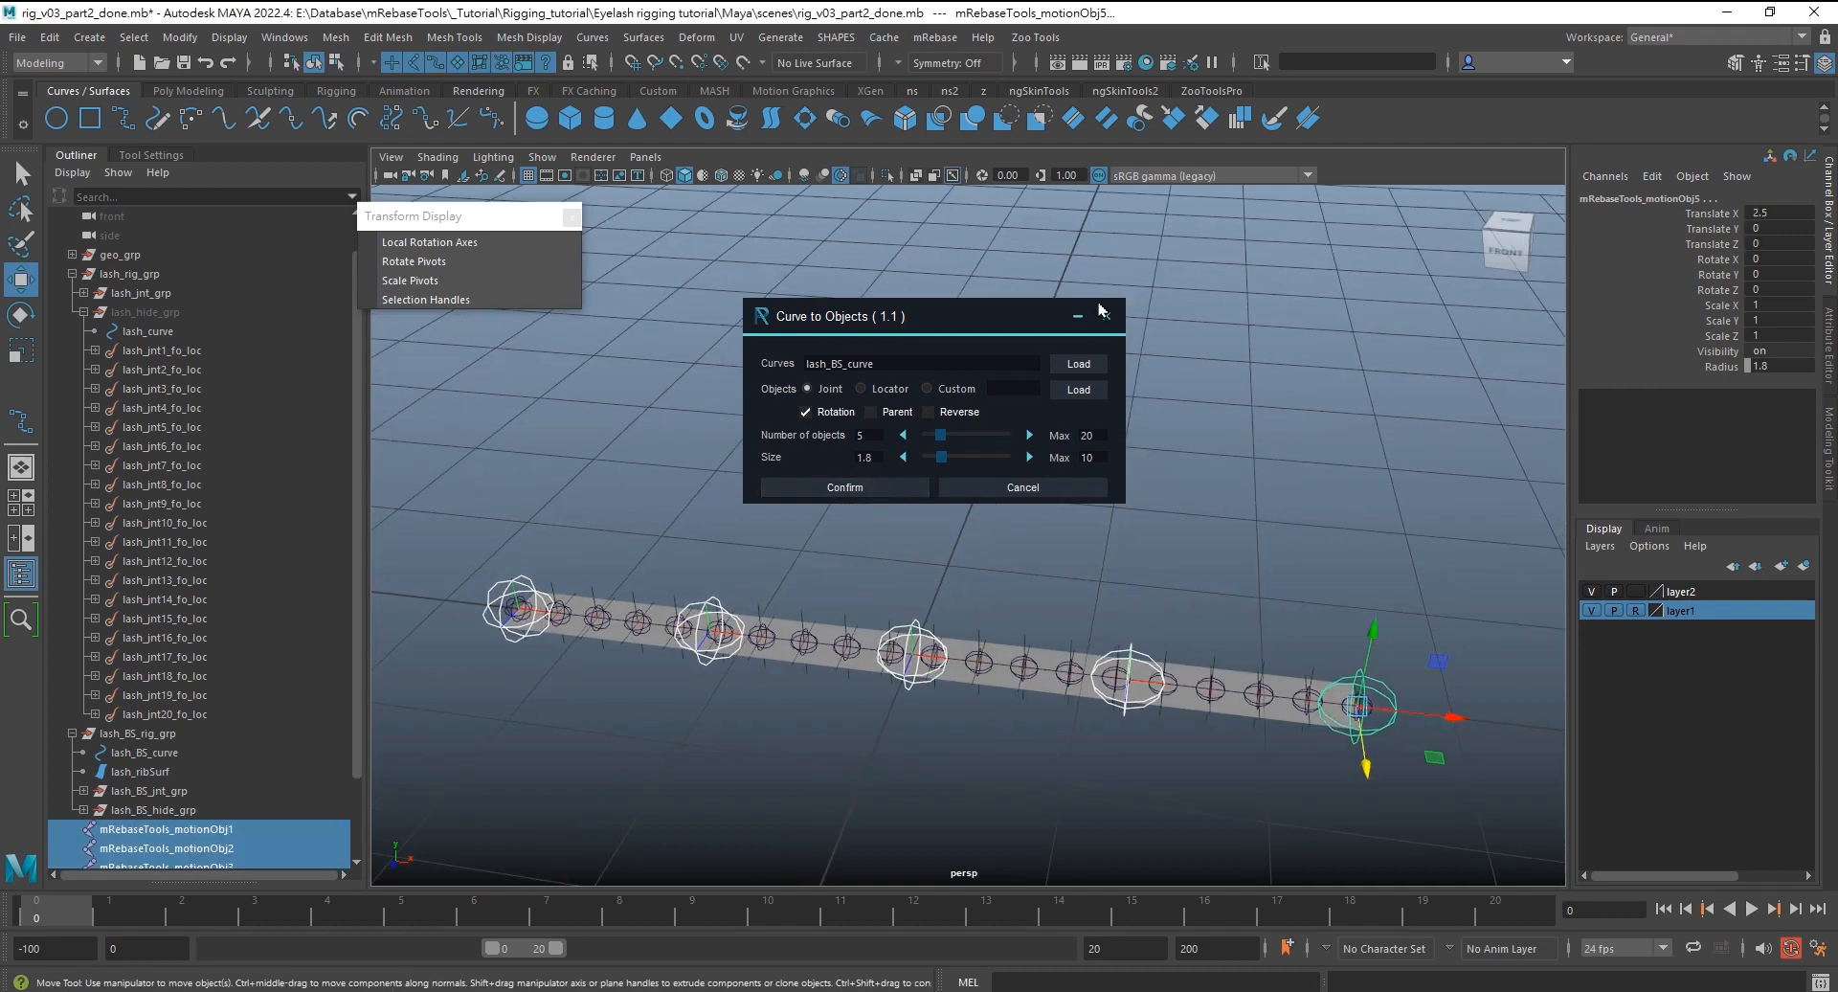
click(1101, 313)
Batch rename the five new curve joints to lash_bind_jnt with numeric padding 1 in the Renamer
alt+drag(1091, 541, 1048, 507)
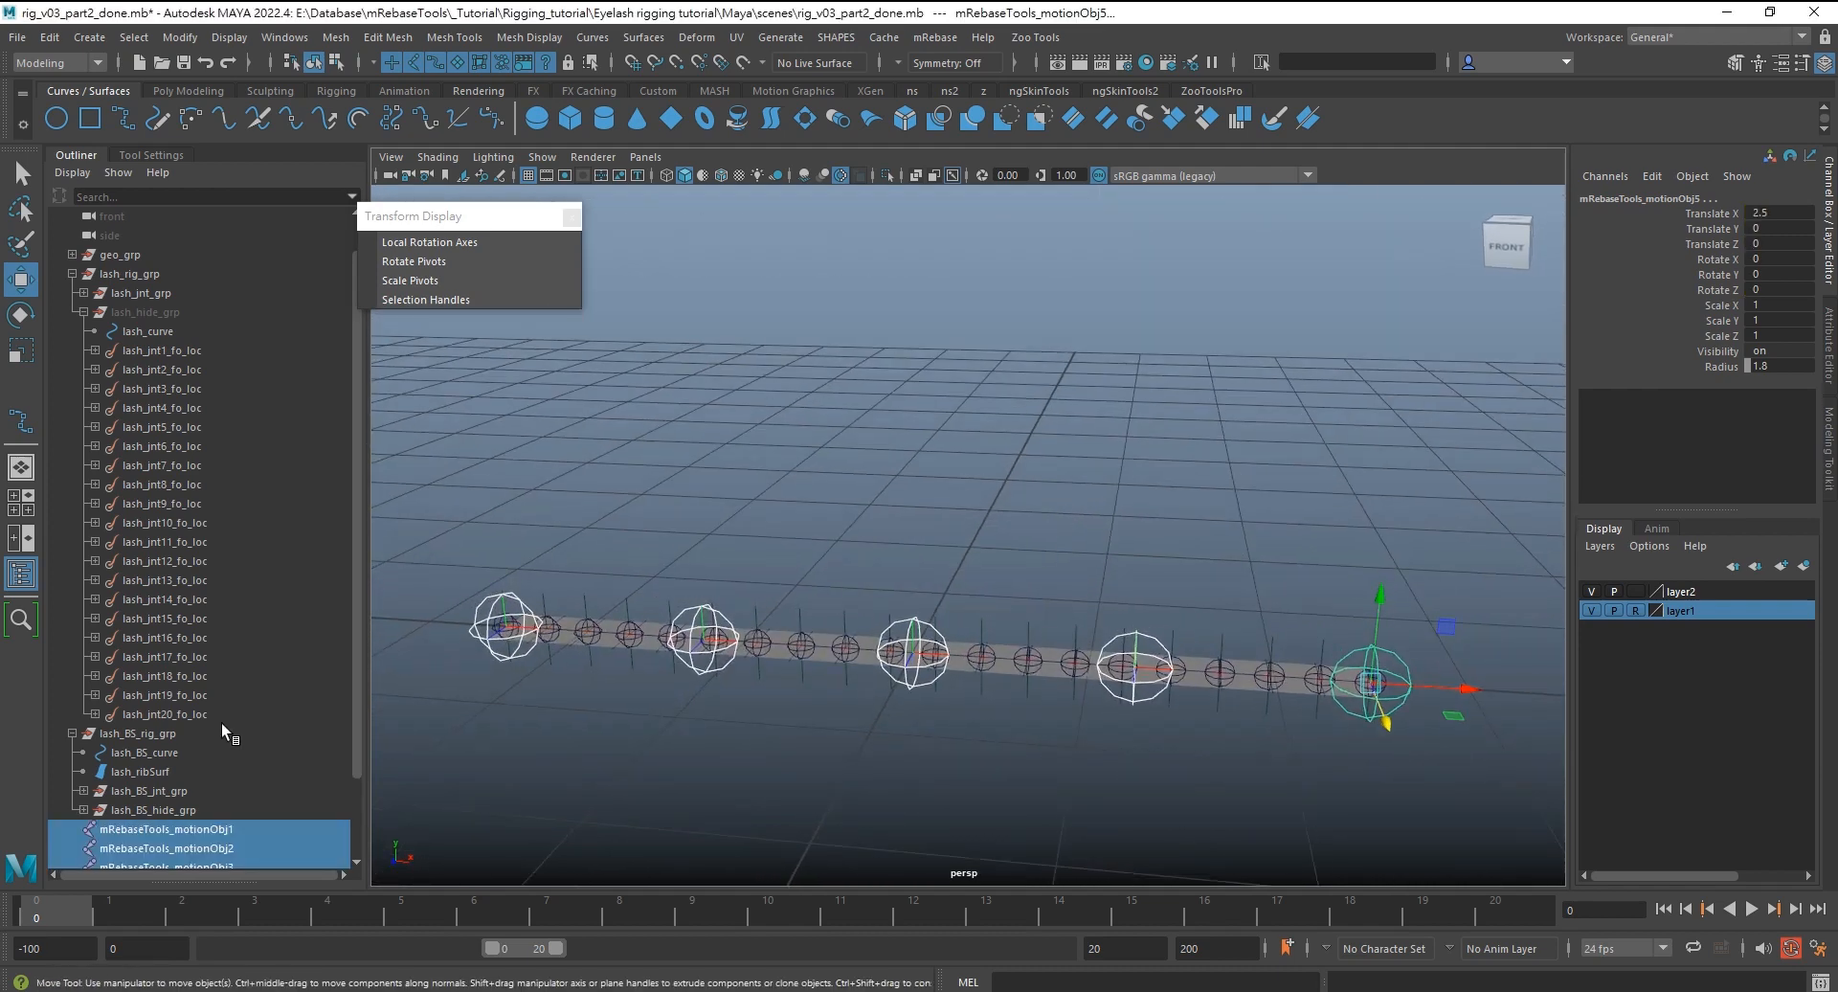
scroll(222, 719, down, 2)
click(941, 39)
mouse_move(973, 77)
click(1082, 87)
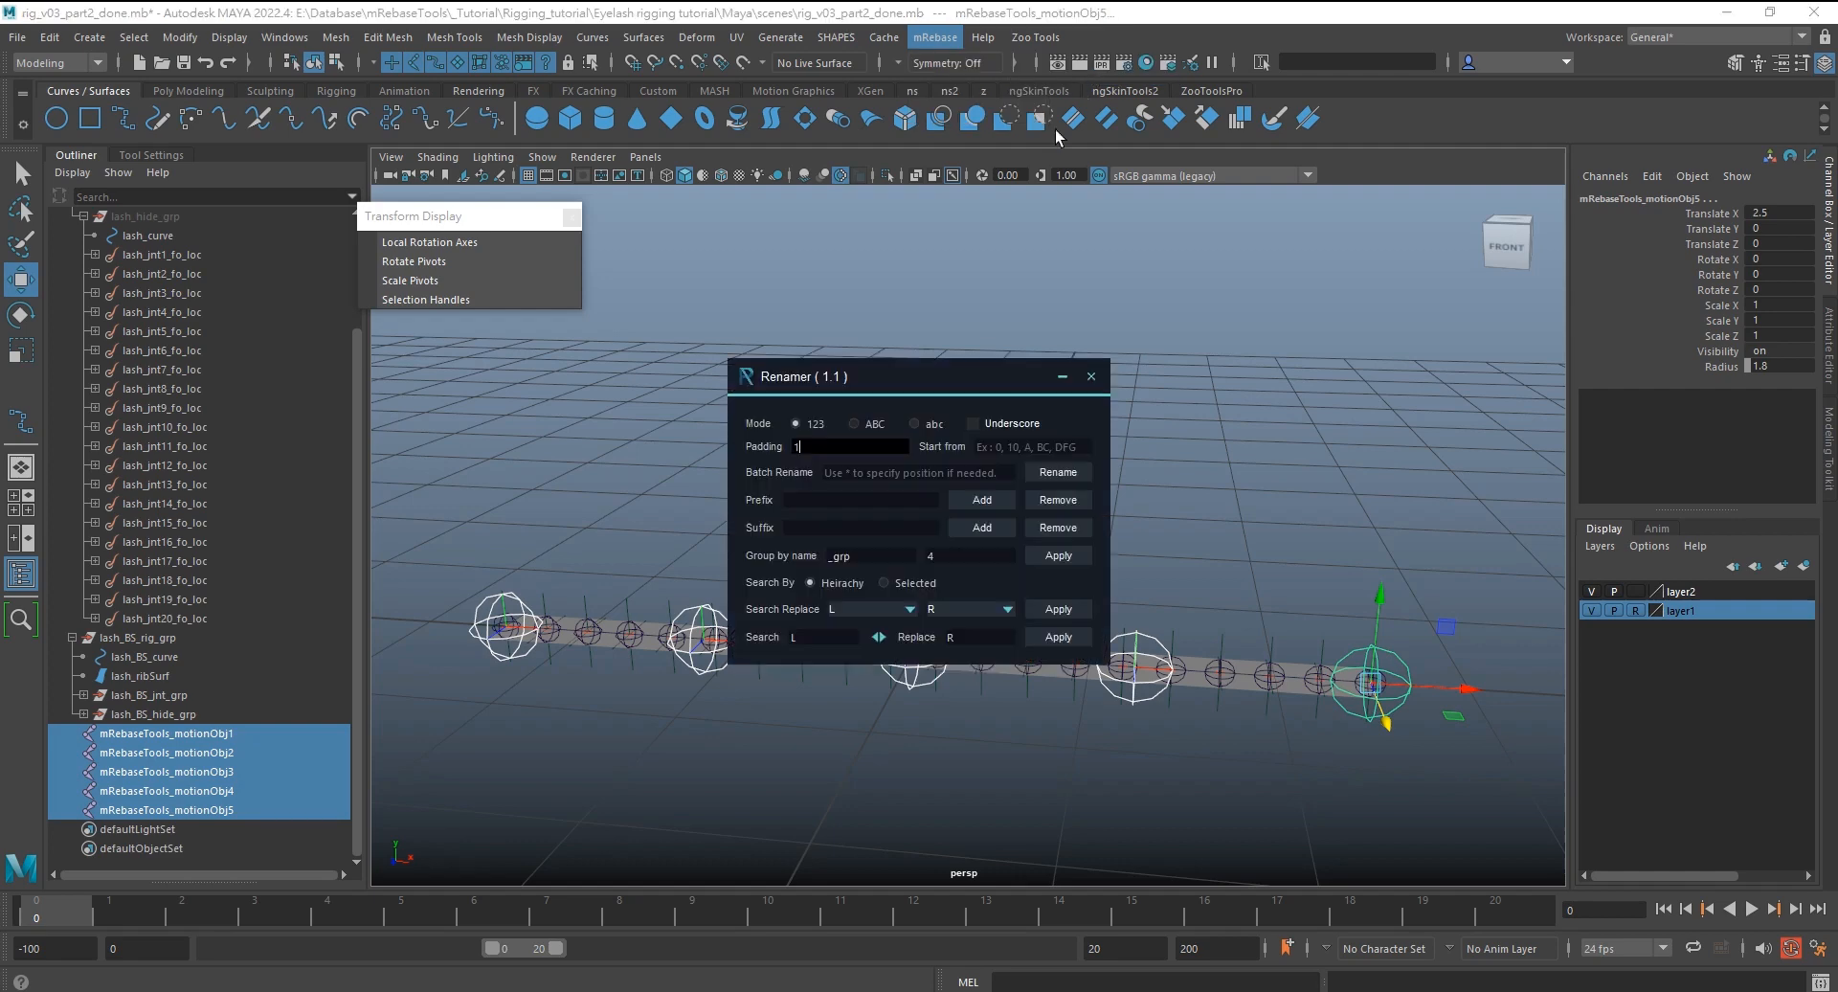
click(847, 471)
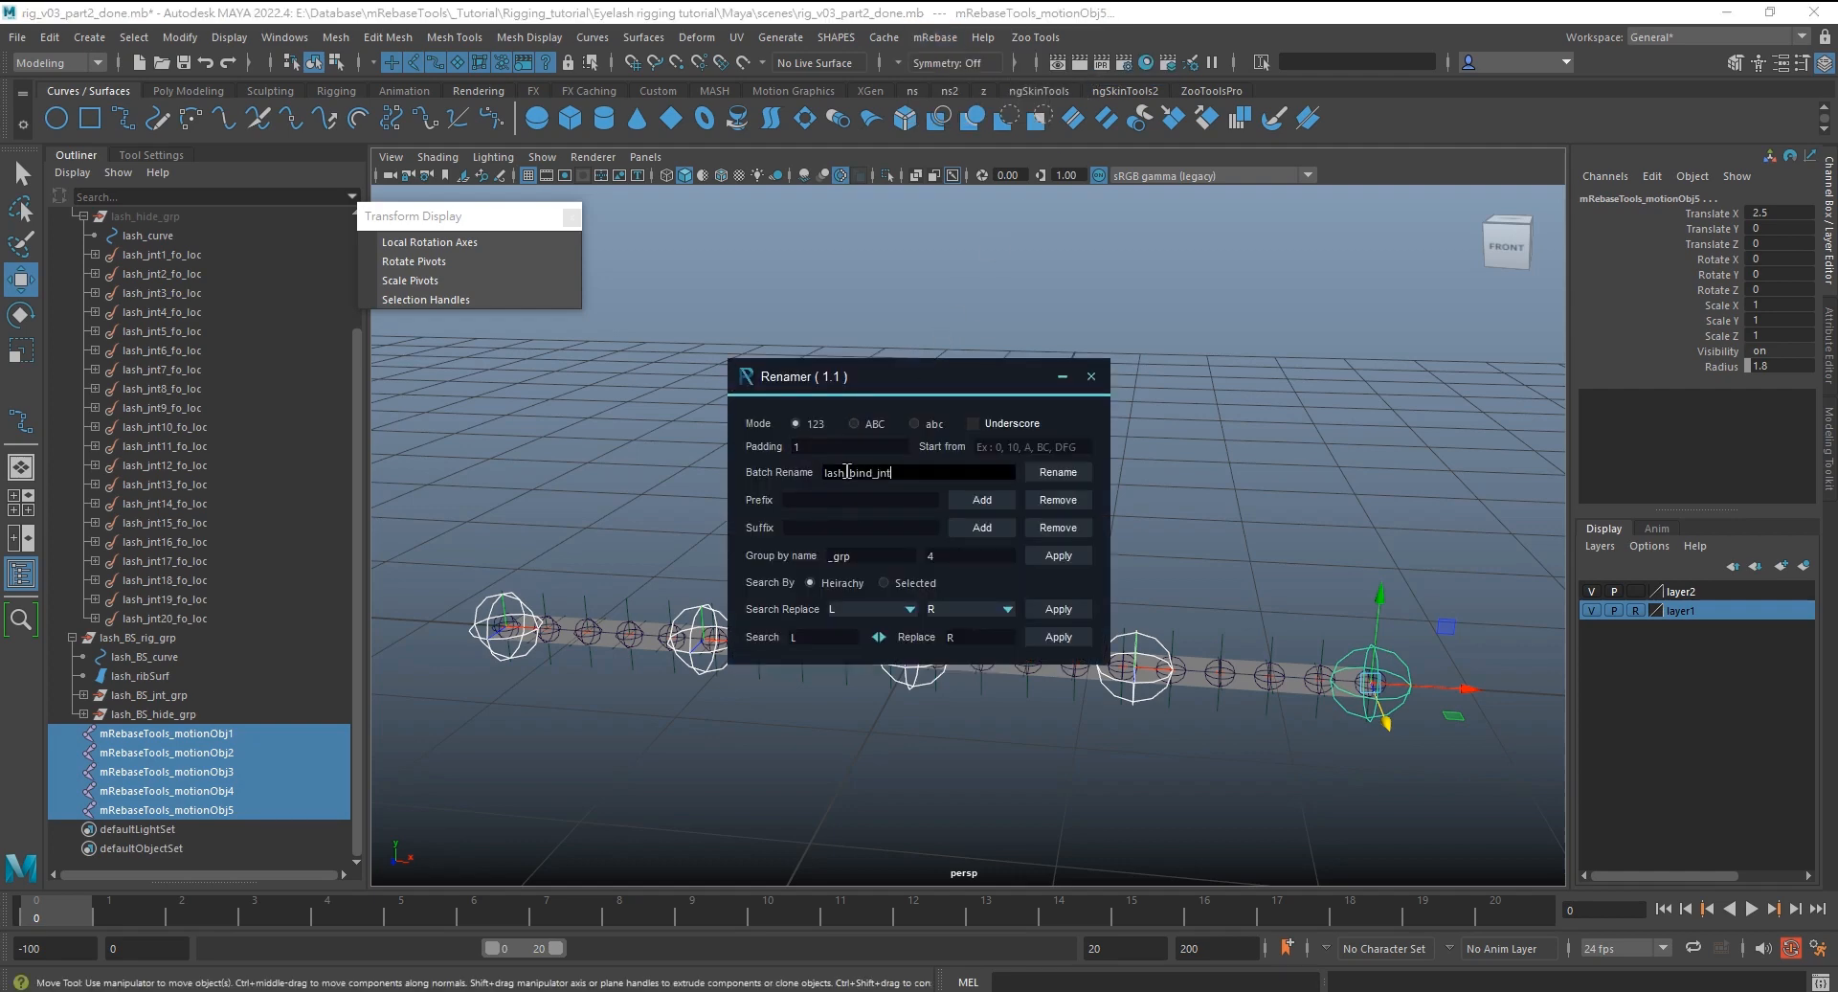
click(1058, 472)
click(1090, 376)
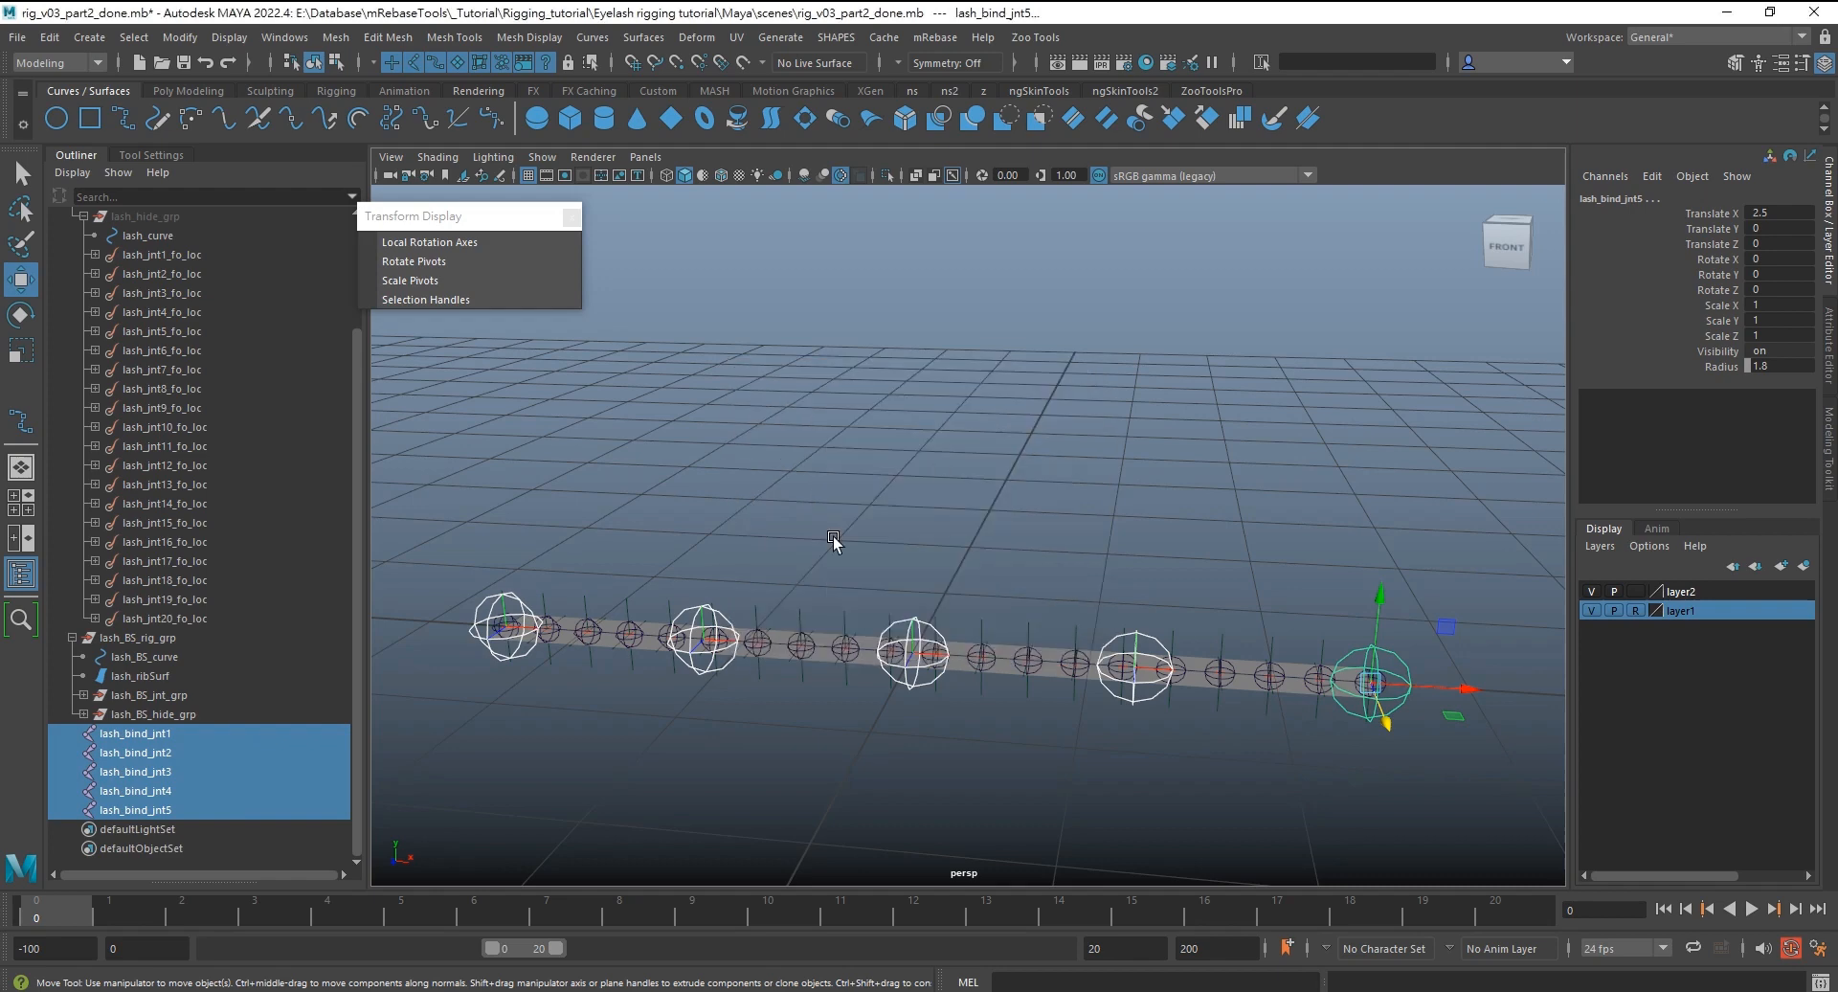
Parent the five lash_bind_jnt joints under lash_BS_rig_grp
click(209, 739)
click(203, 752)
click(196, 772)
click(187, 791)
click(182, 807)
shift+click(182, 733)
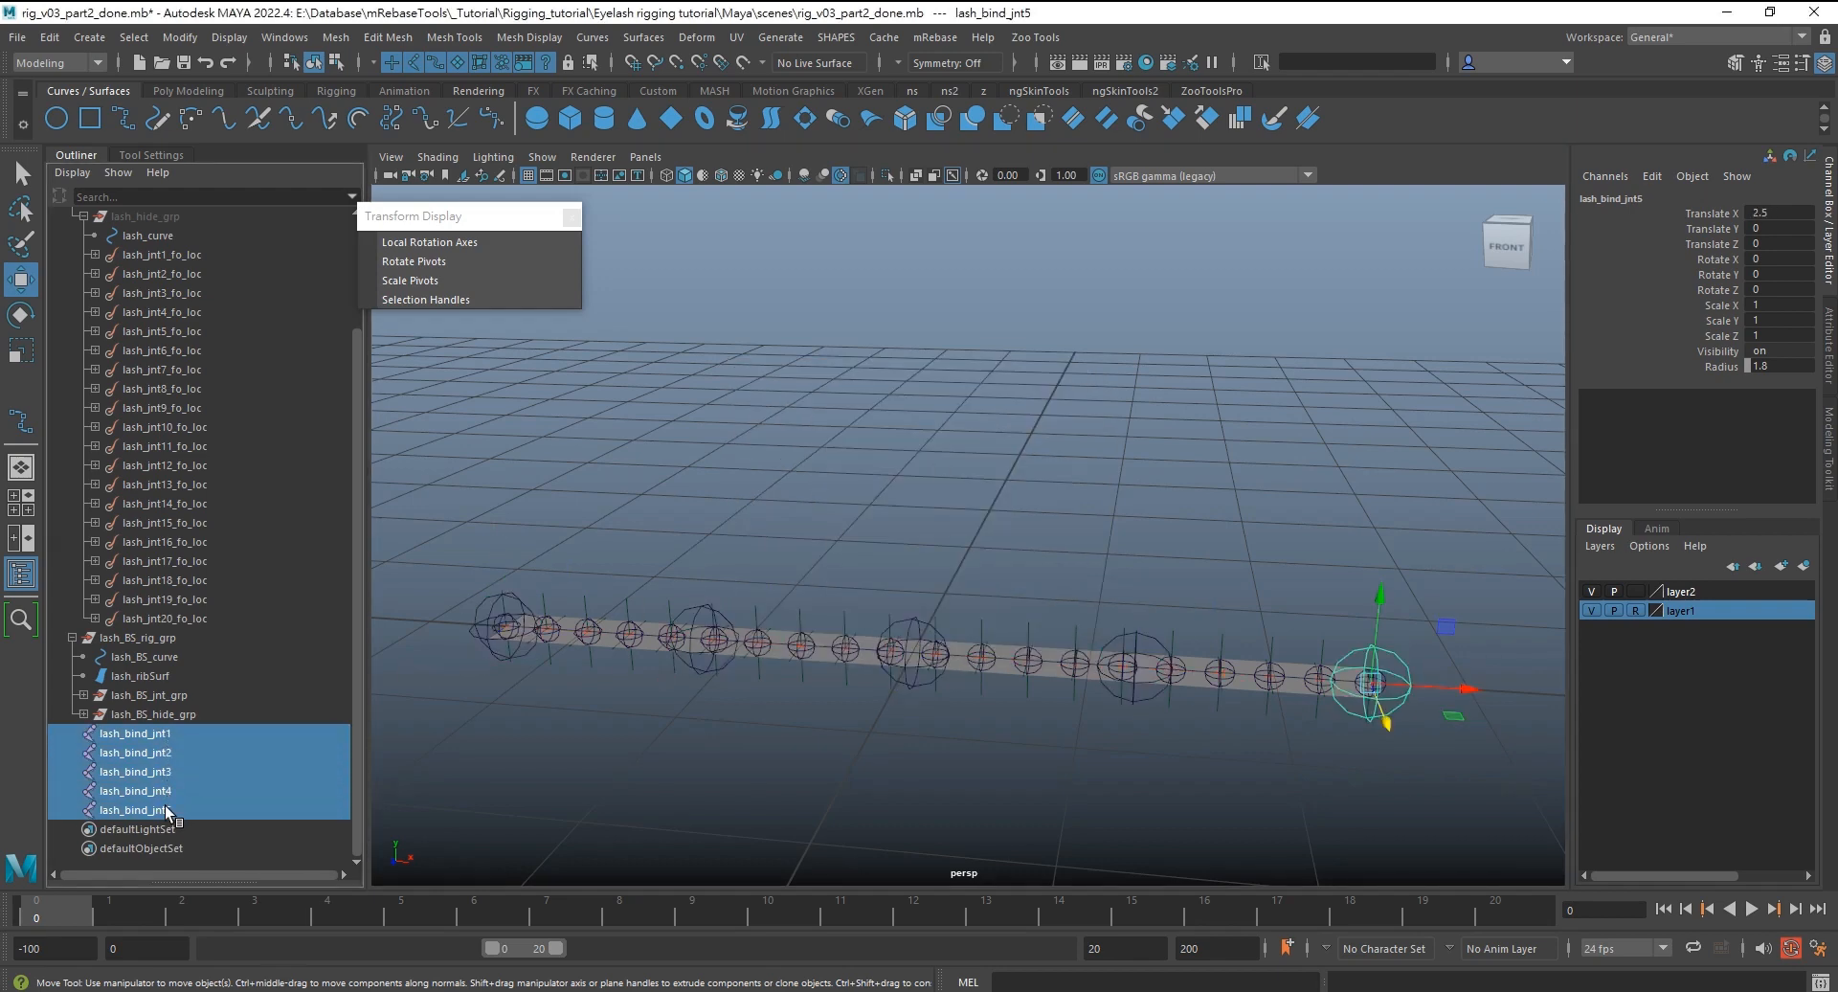
middle_drag(182, 734, 186, 640)
alt+drag(774, 651, 795, 646)
Bind lash_ribSurf to lash_bind_jnt1 through lash_bind_jnt5 with Bind Skin, using closest distance and classic linear skinning
click(182, 733)
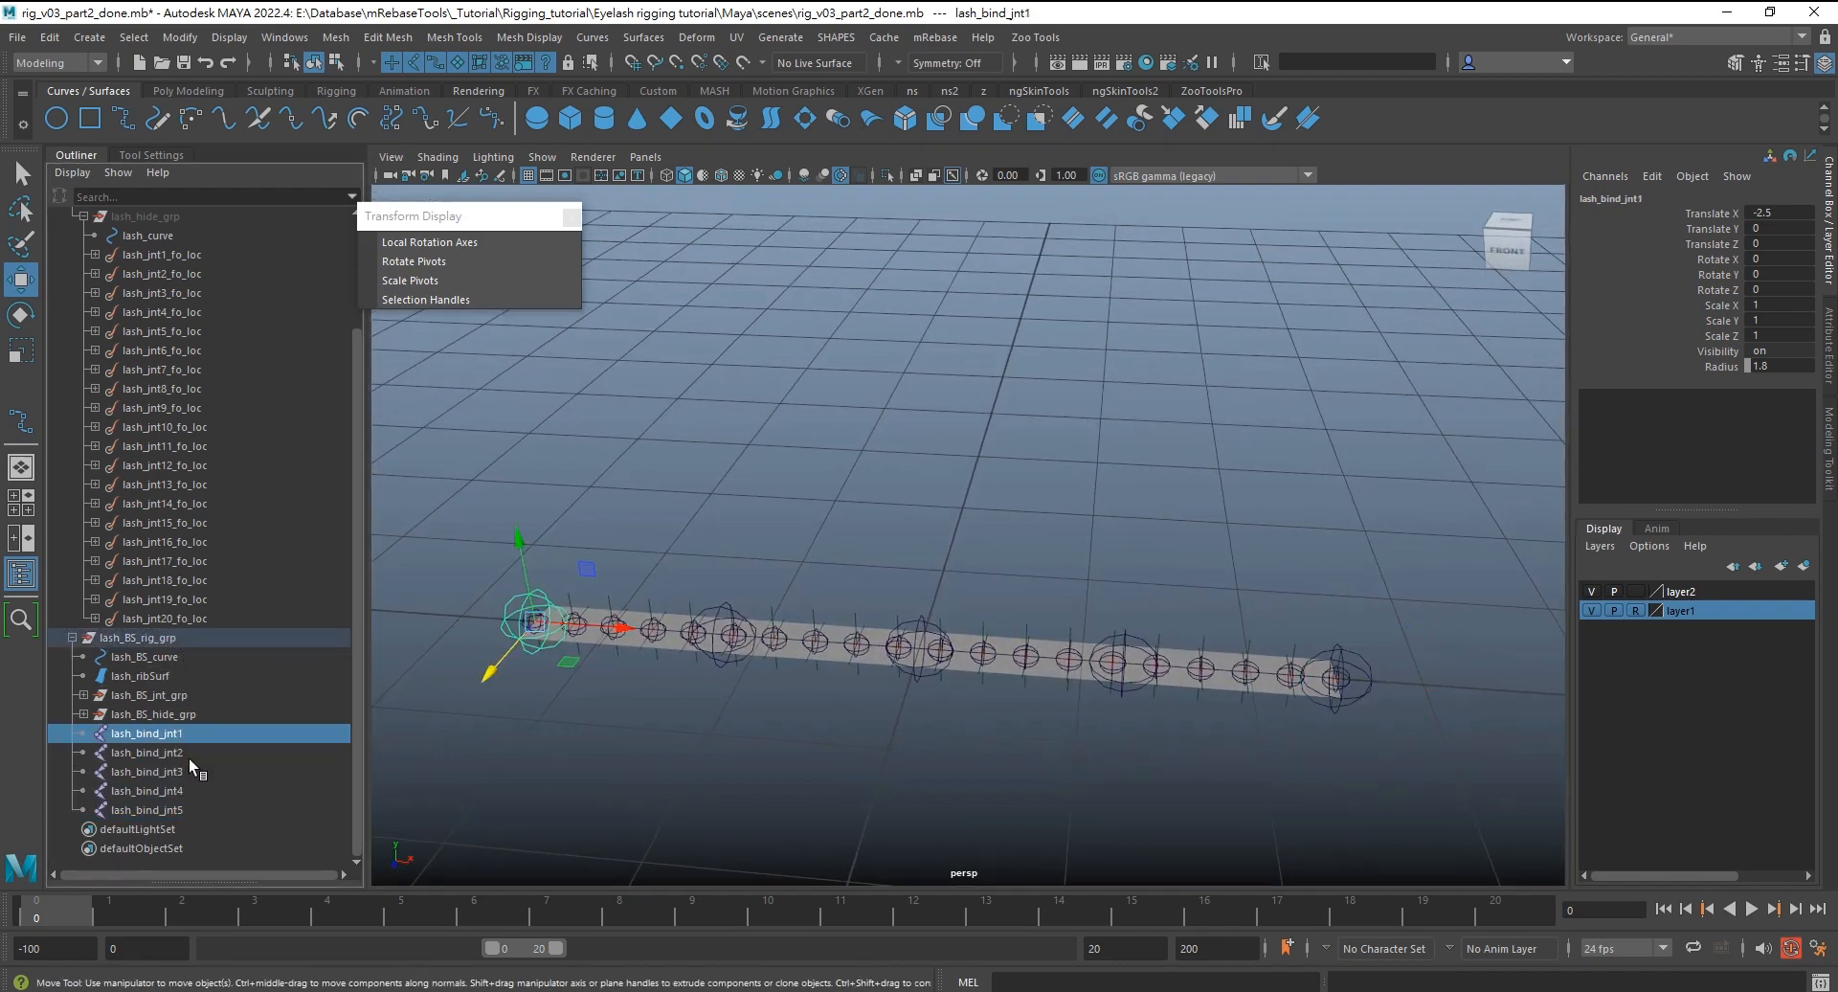
shift+click(182, 810)
alt+drag(862, 670, 982, 678)
key(q)
shift+click(998, 678)
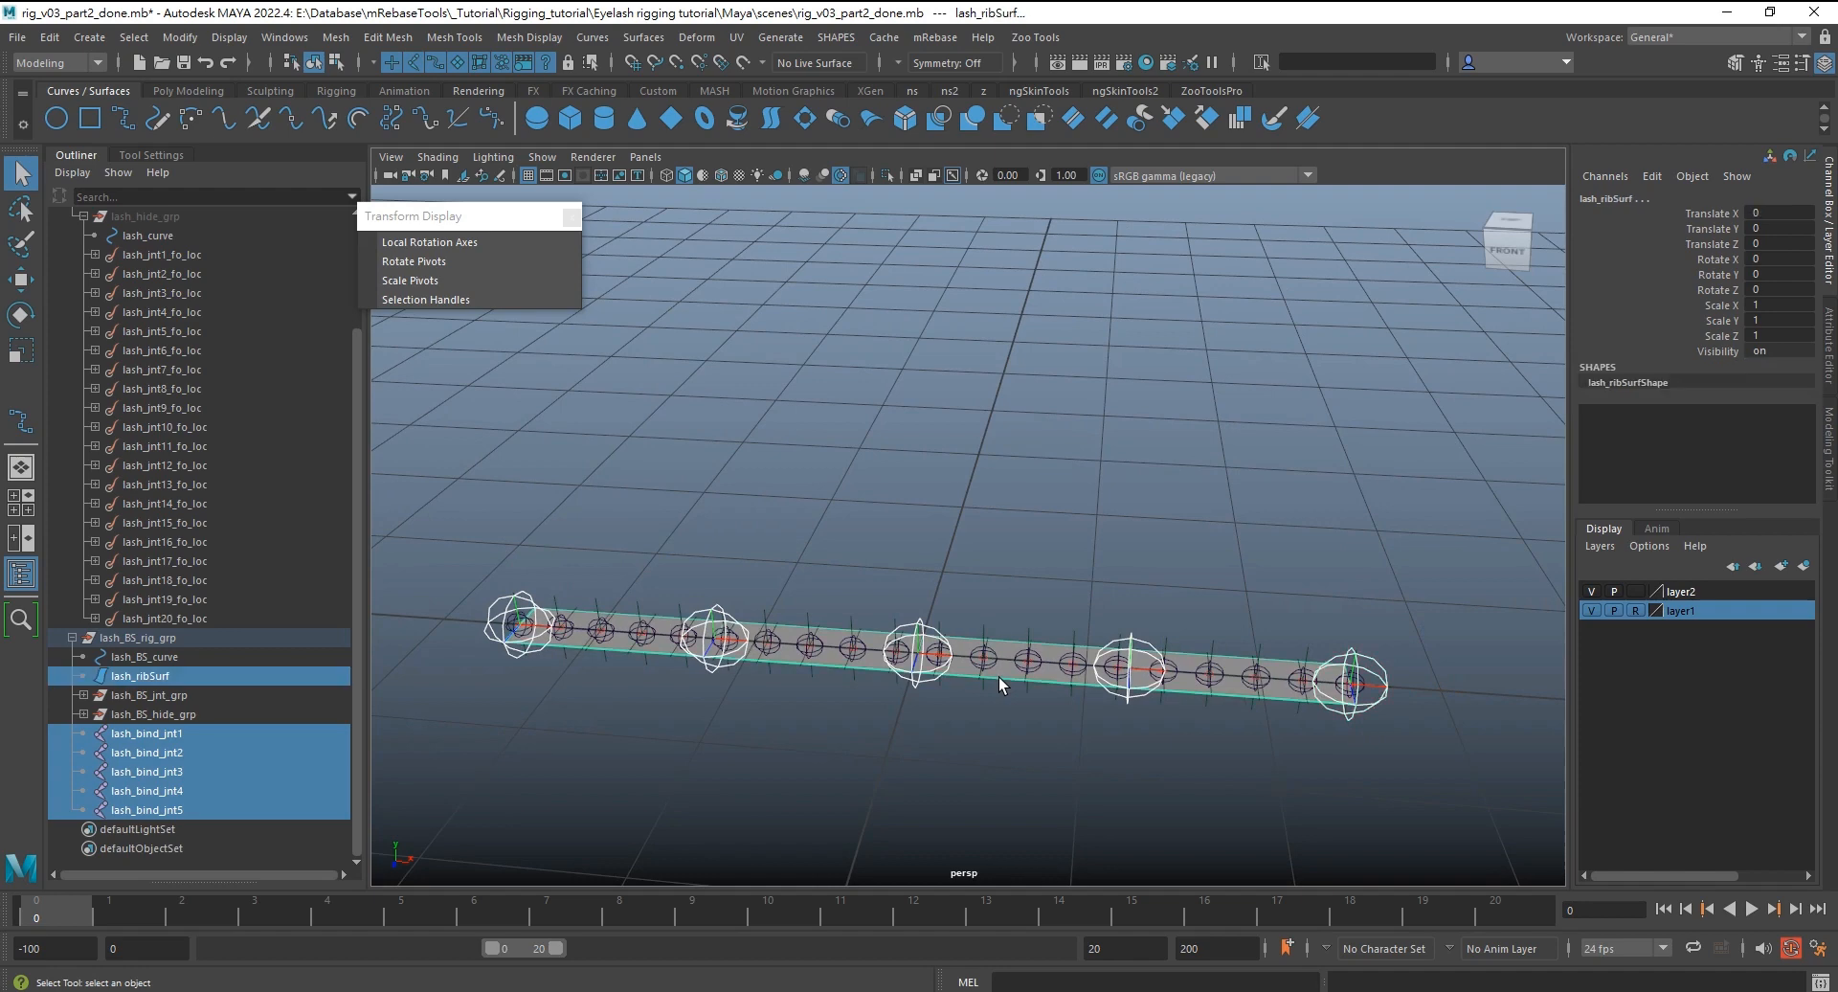
click(57, 62)
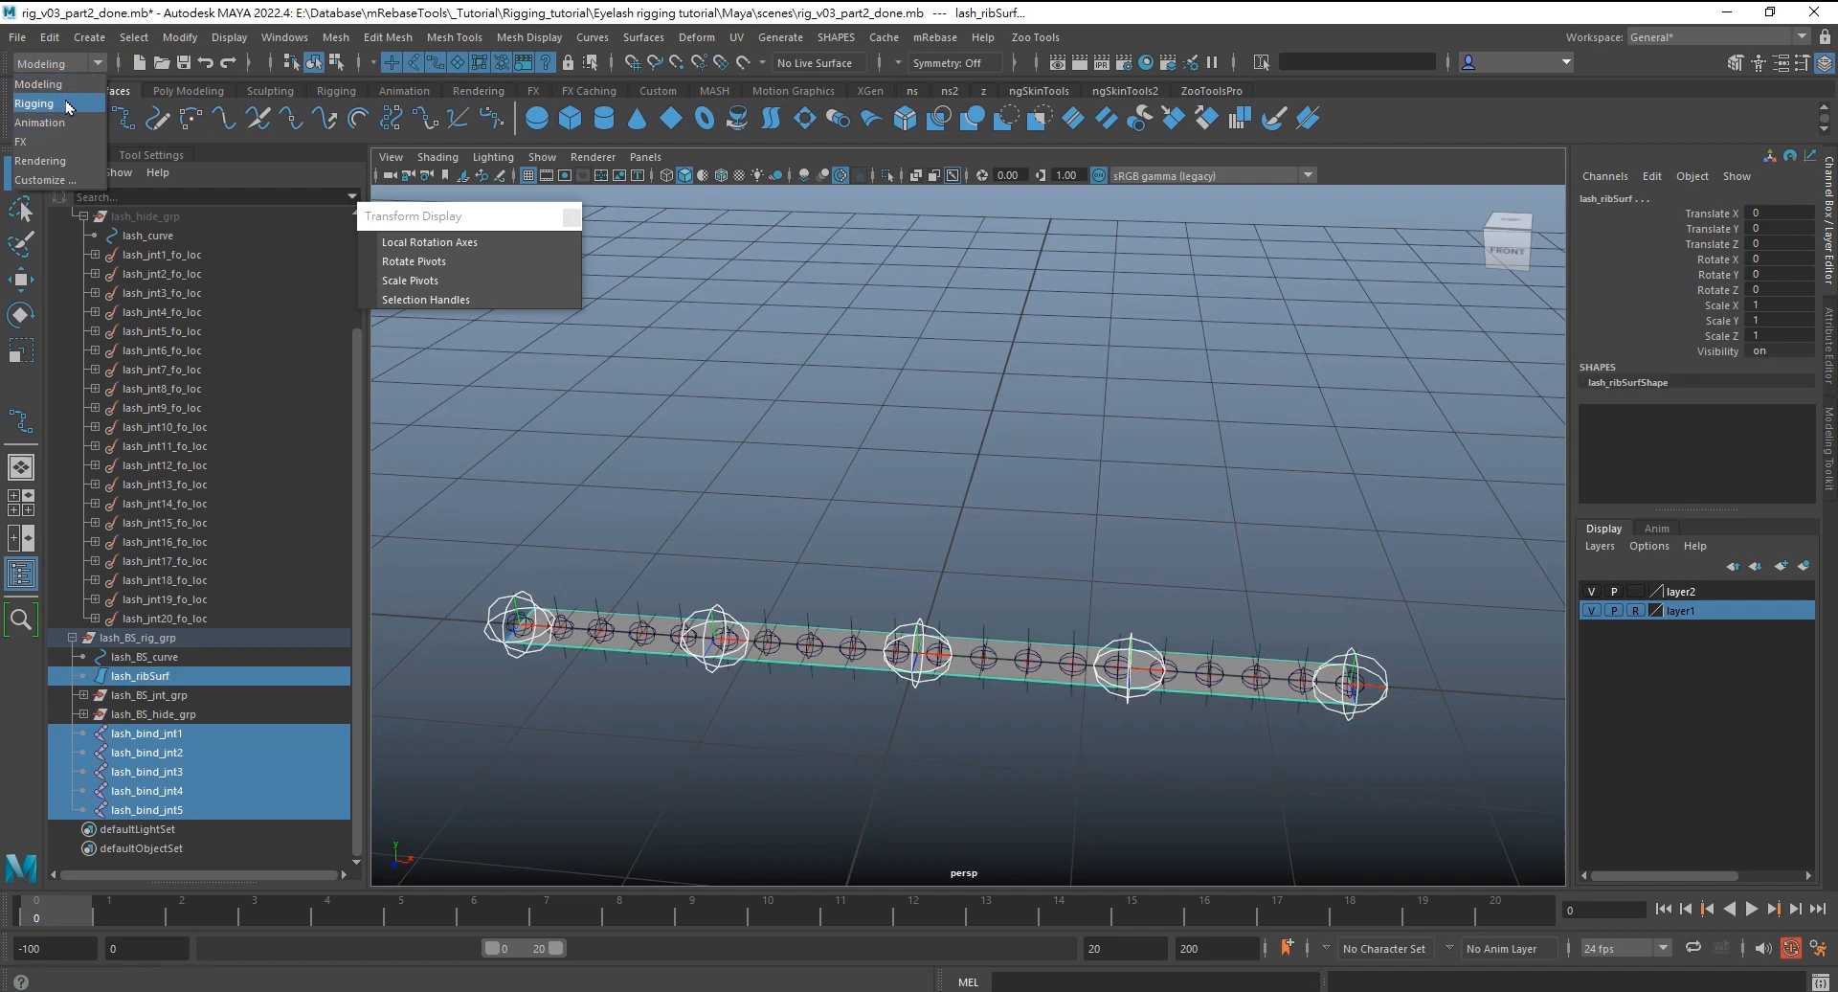
click(47, 104)
click(390, 37)
click(641, 86)
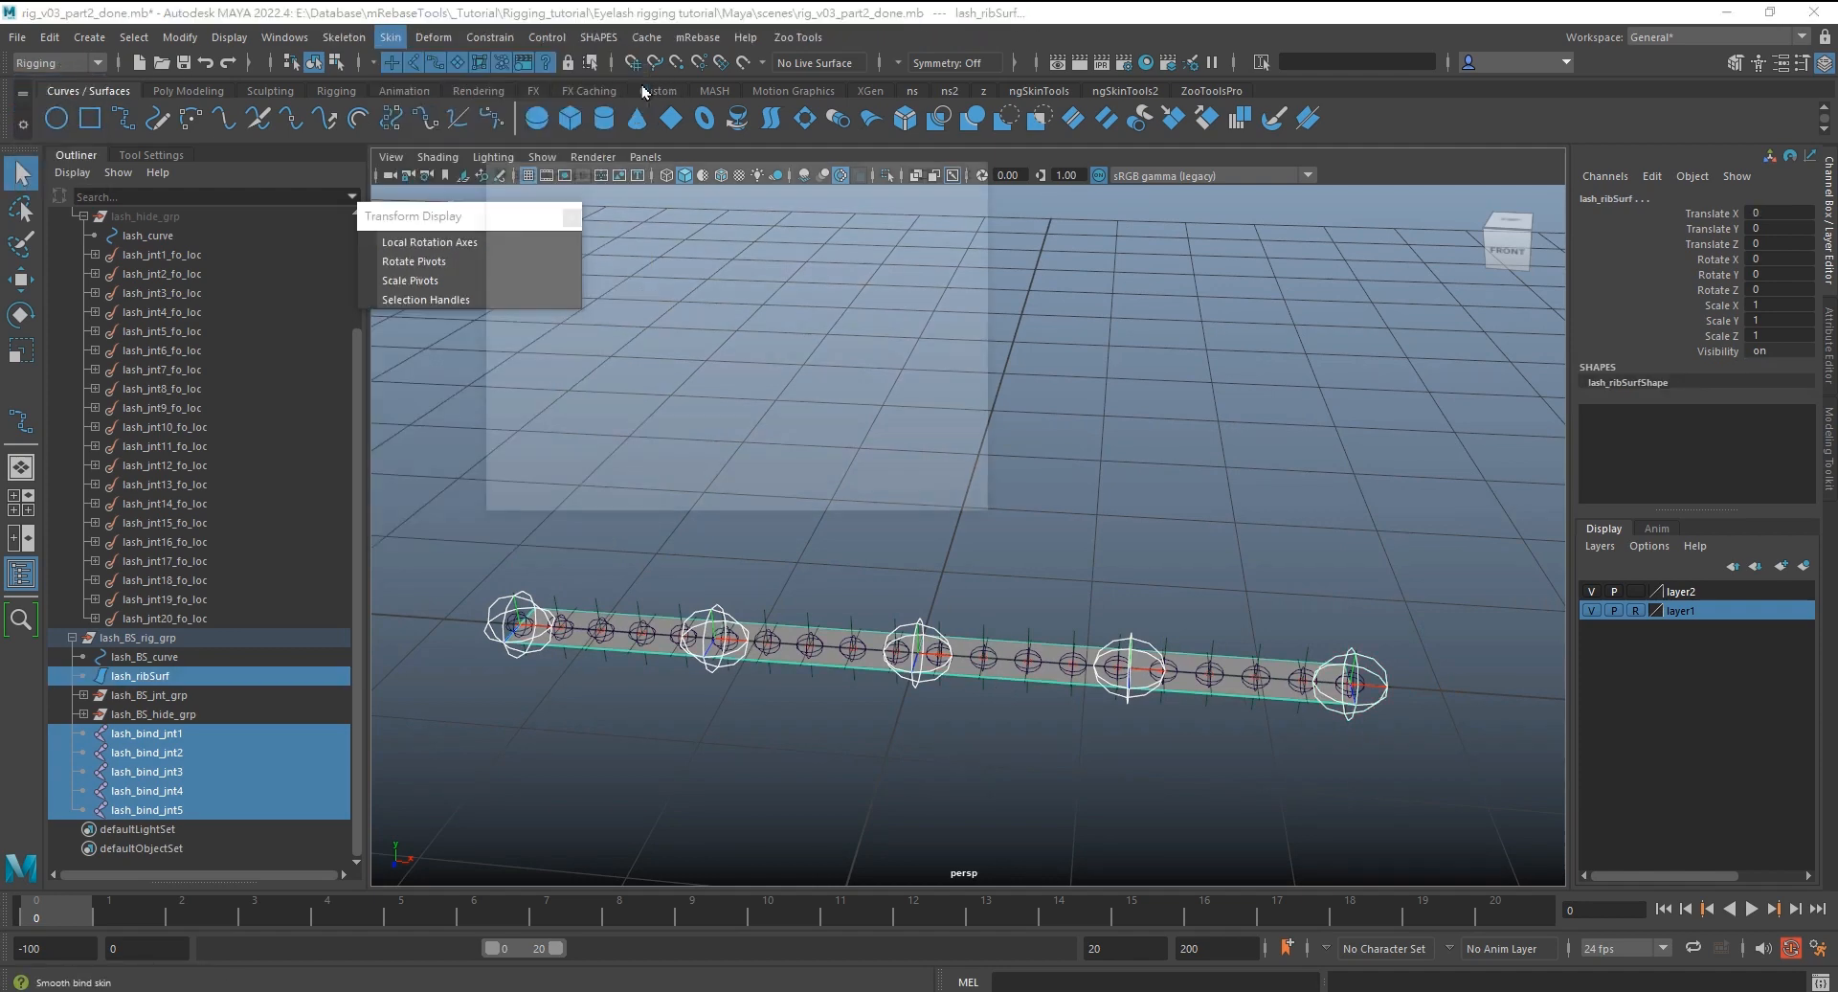
drag(725, 173, 789, 172)
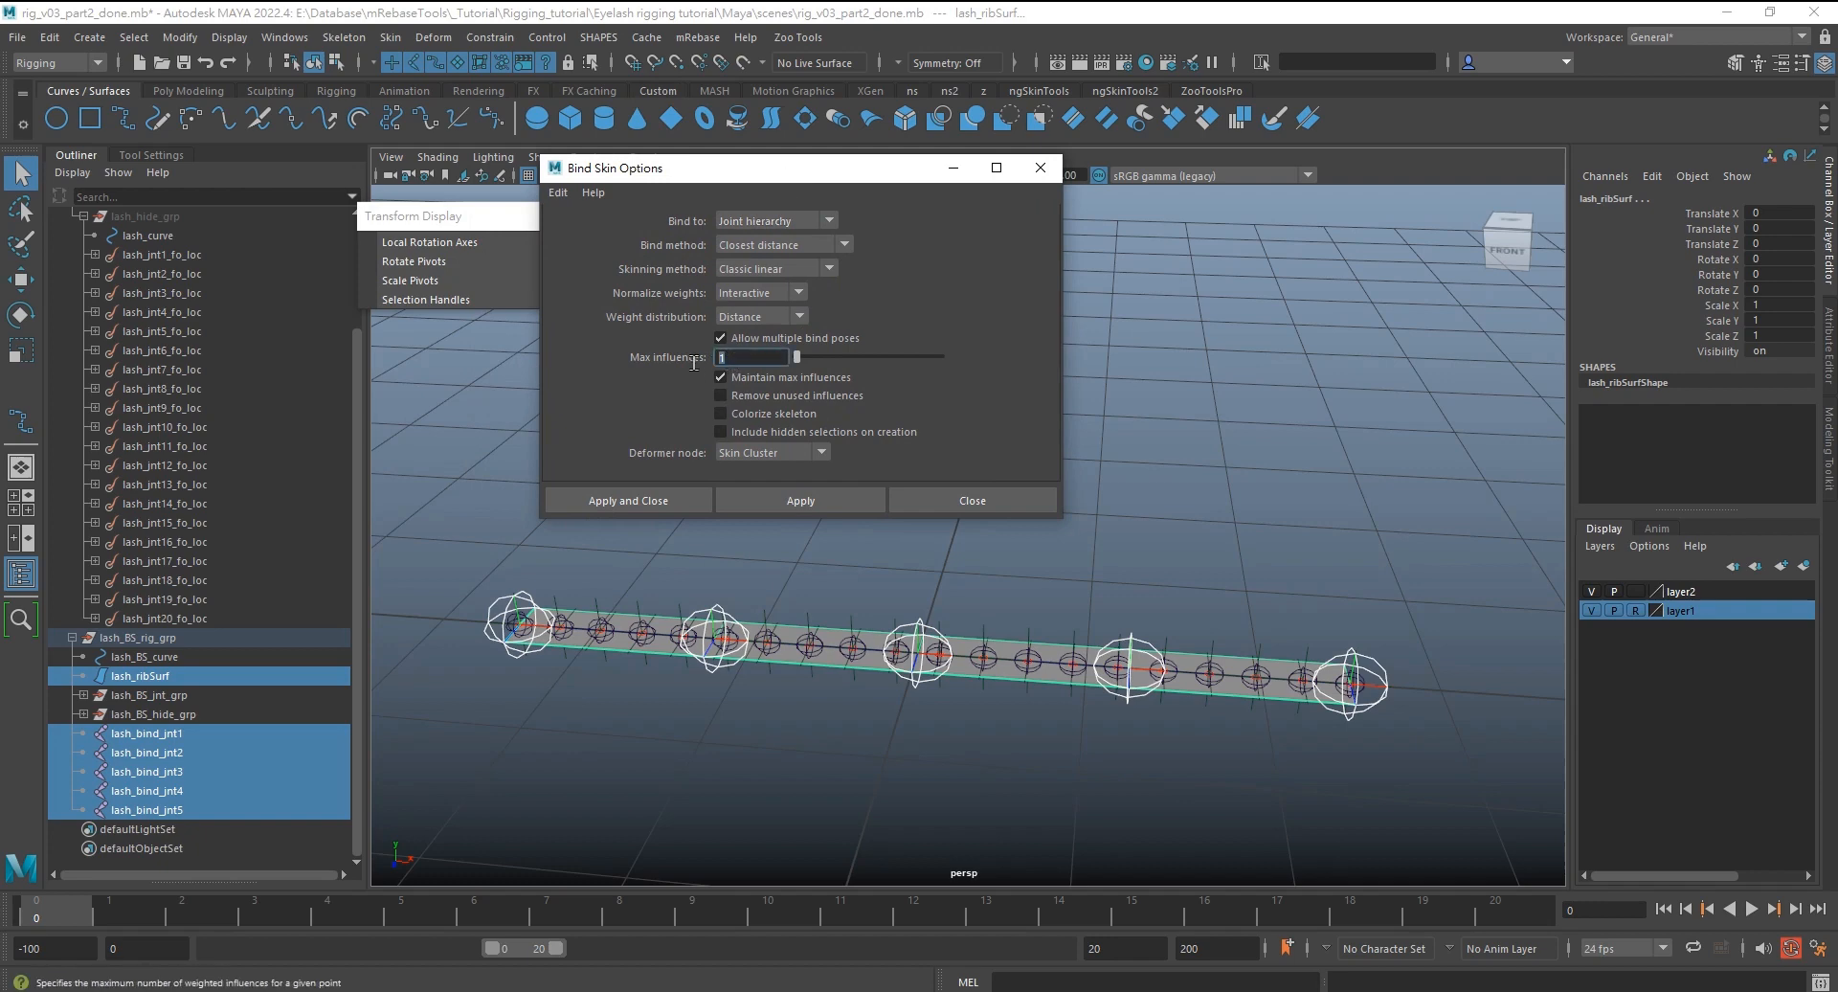
click(640, 502)
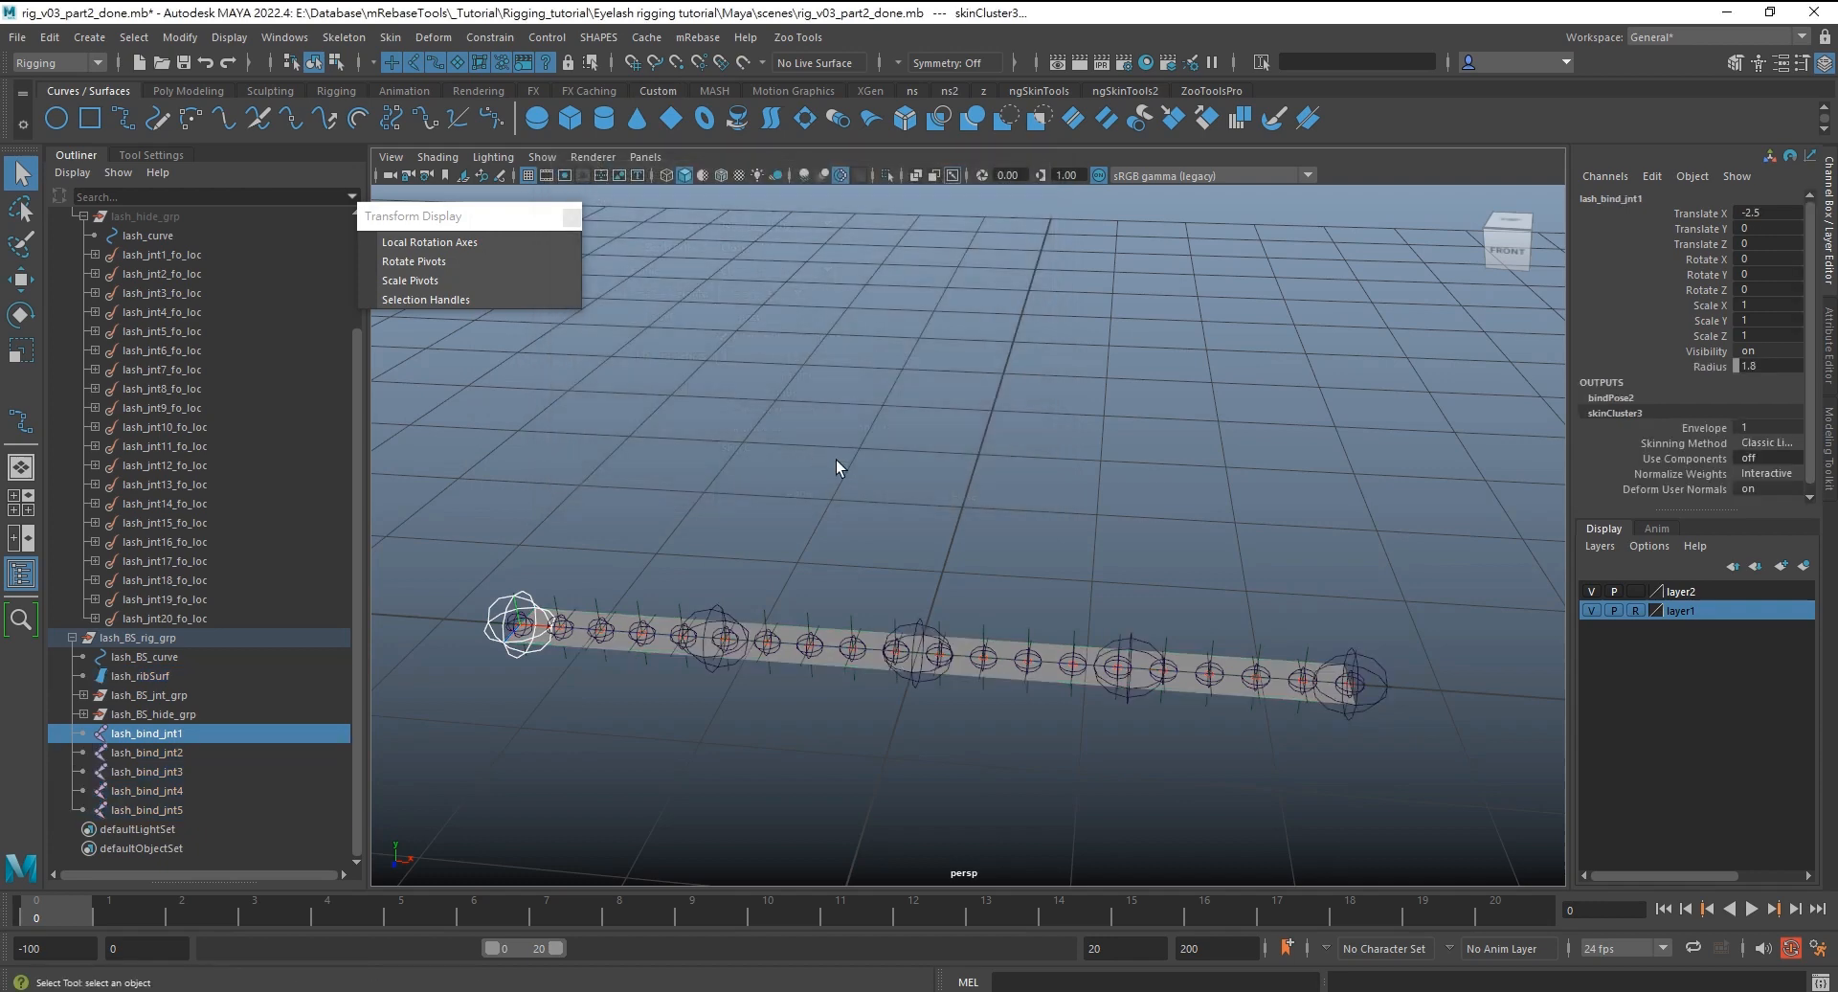
Test the skin bind by moving the middle bind joint upward, and undo the move
click(902, 623)
key(w)
drag(902, 623, 887, 528)
key(ctrl+z)
alt+drag(859, 615, 841, 602)
key(q)
click(835, 525)
alt+middle_drag(755, 515, 766, 465)
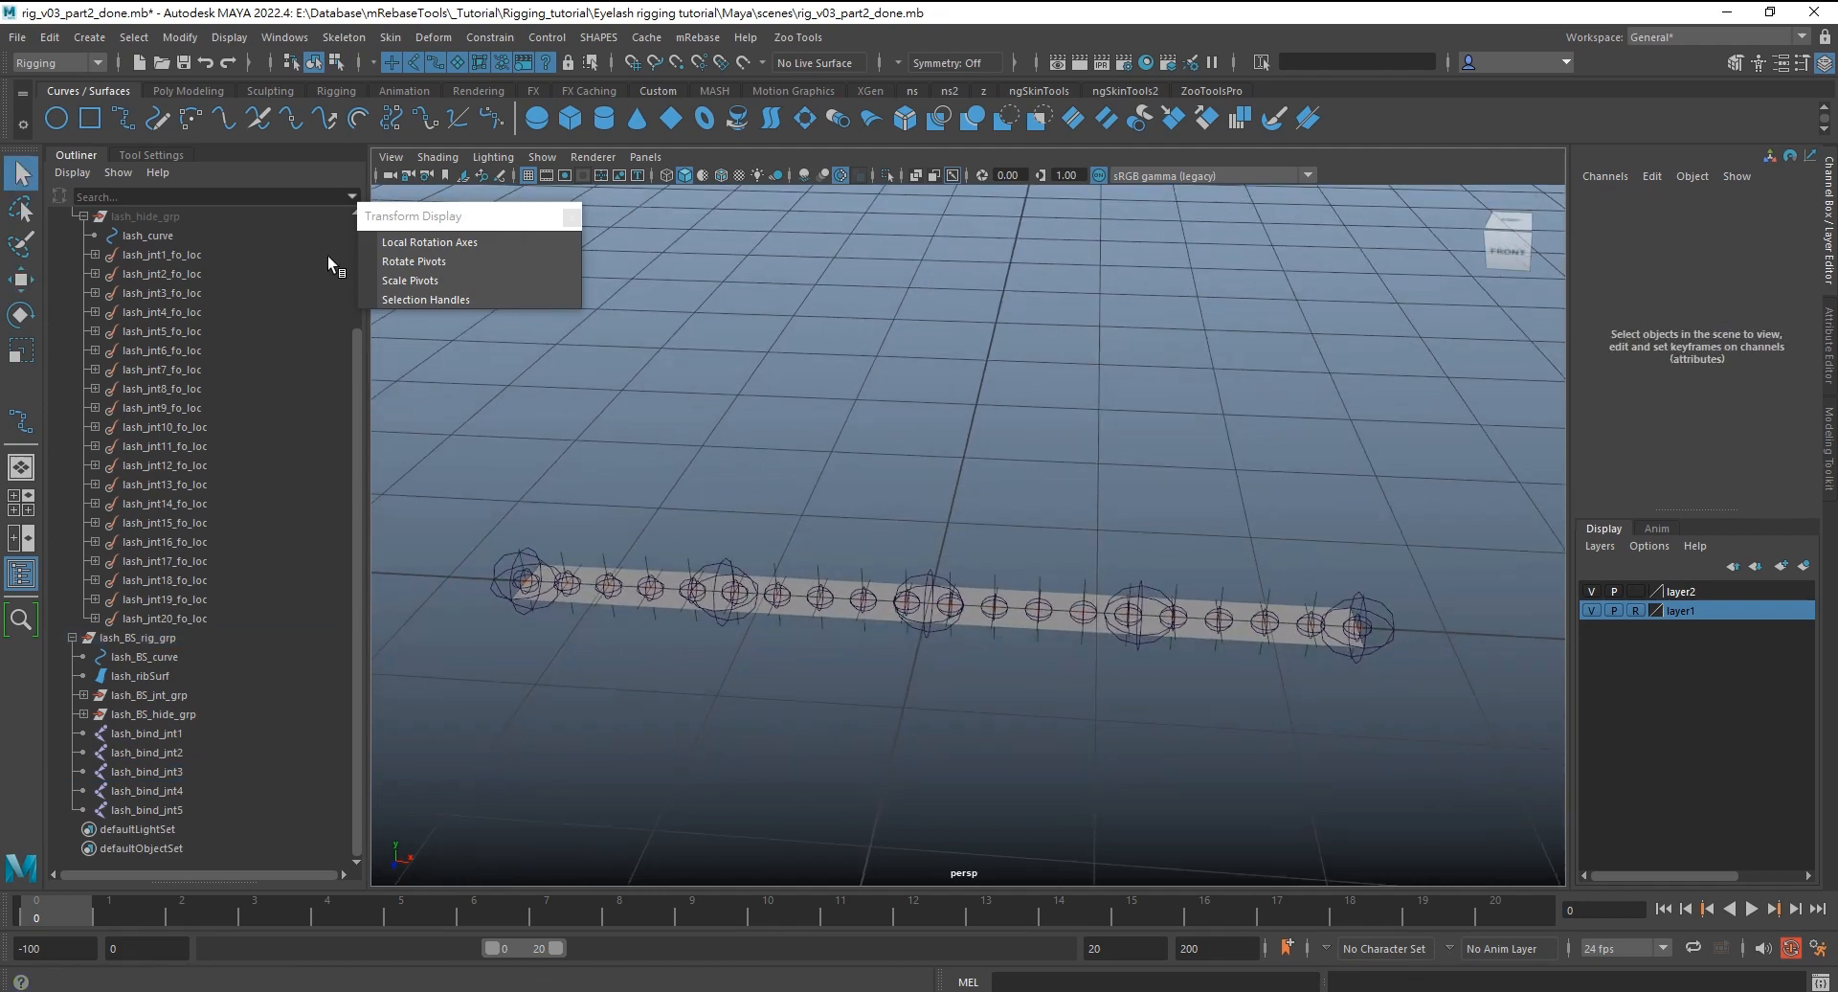
Create a NURBS circle at the origin and scale its control vertices down evenly to ring the middle bind joint
click(59, 120)
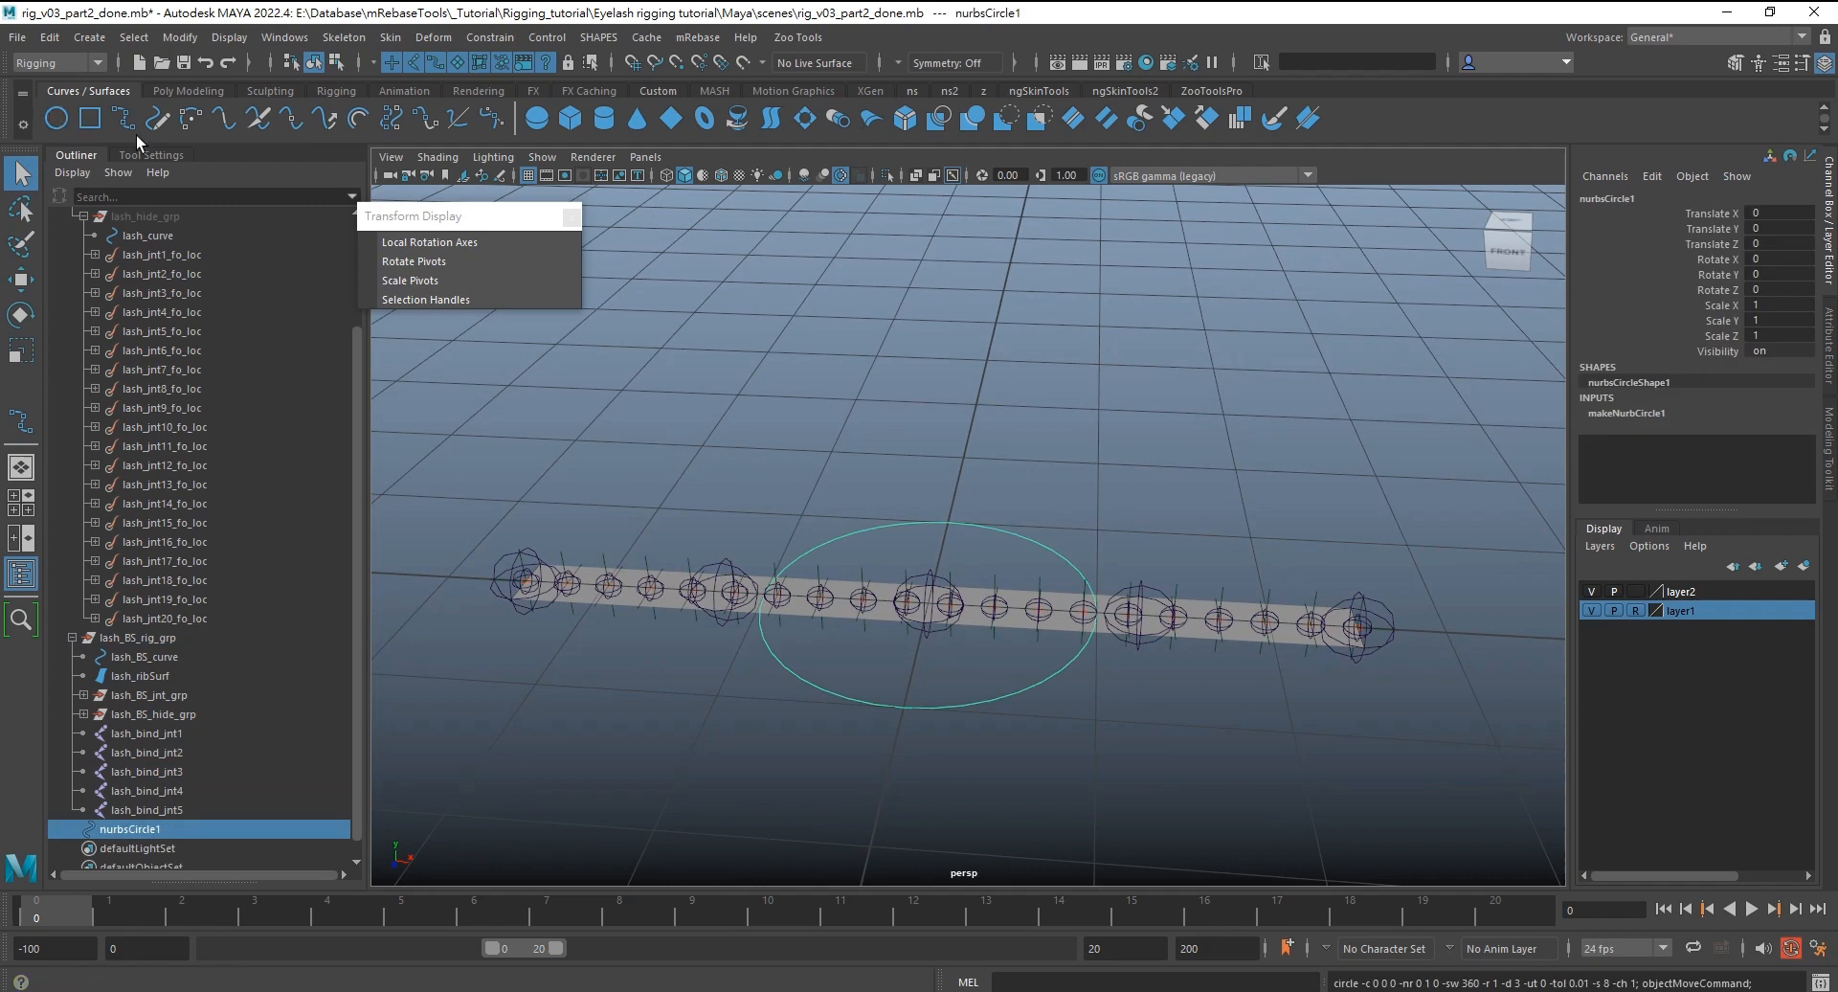
key(ctrl+1)
drag(929, 605, 843, 606)
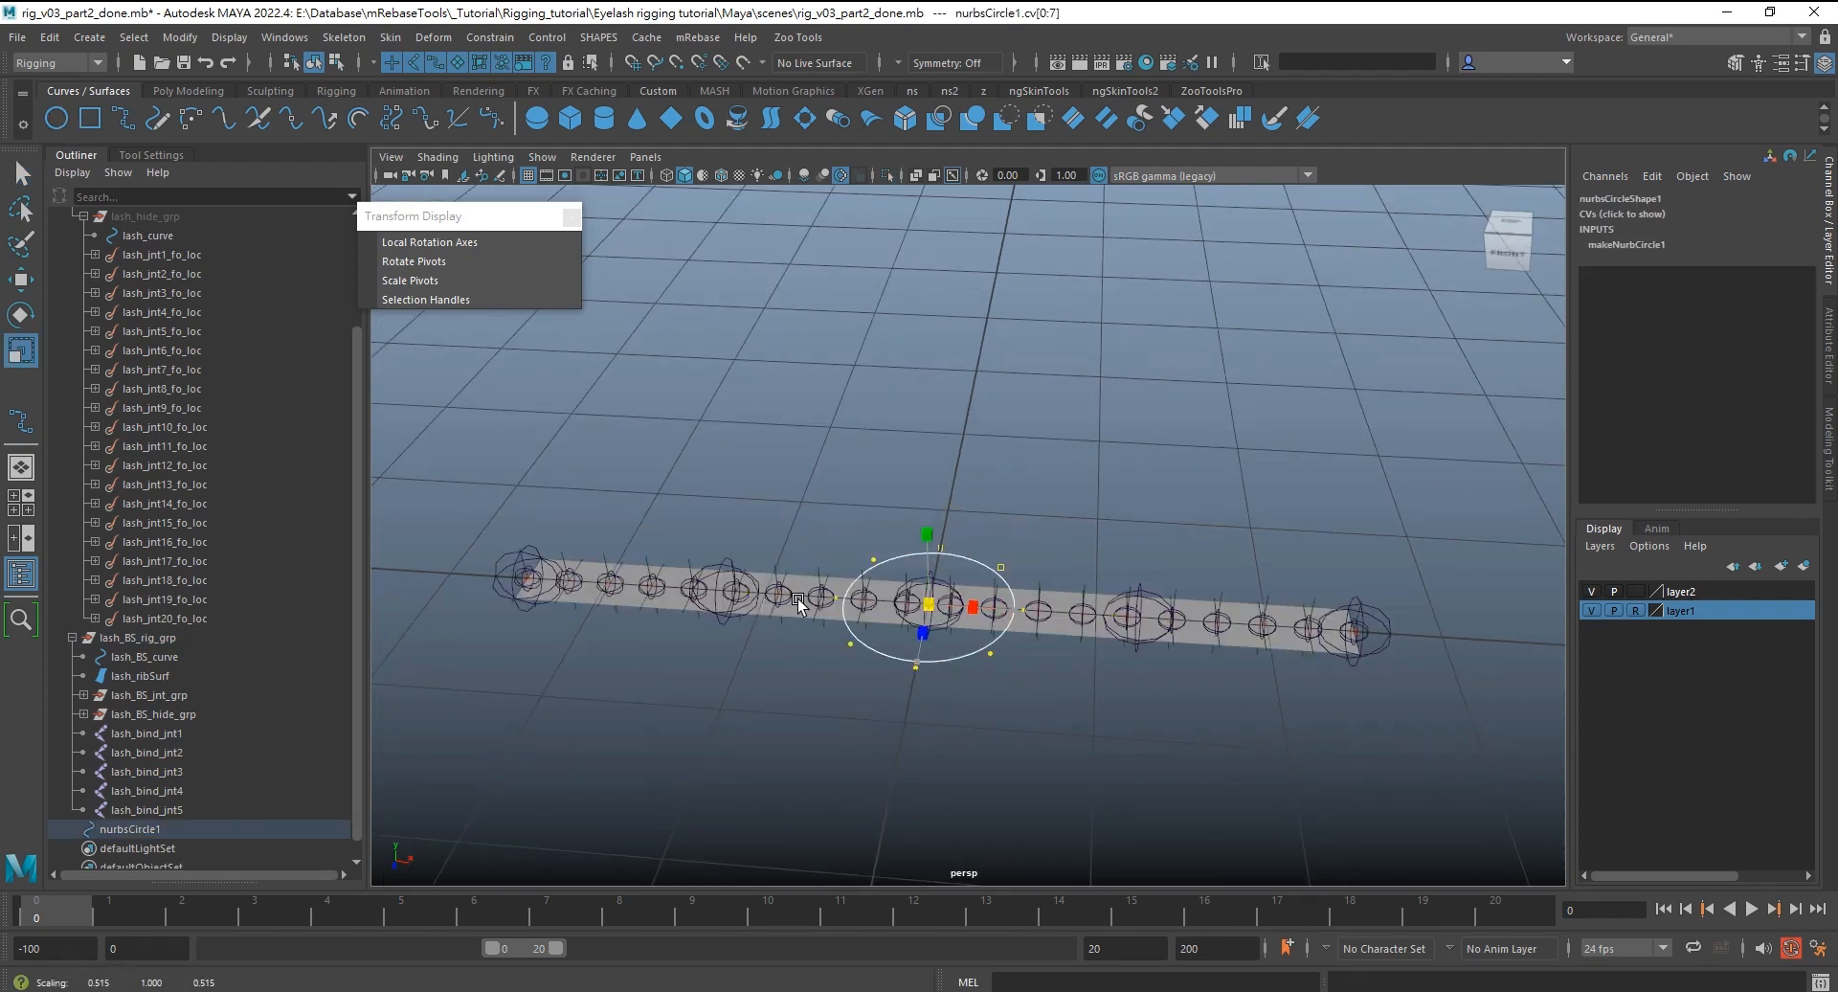
key(q)
click(1094, 501)
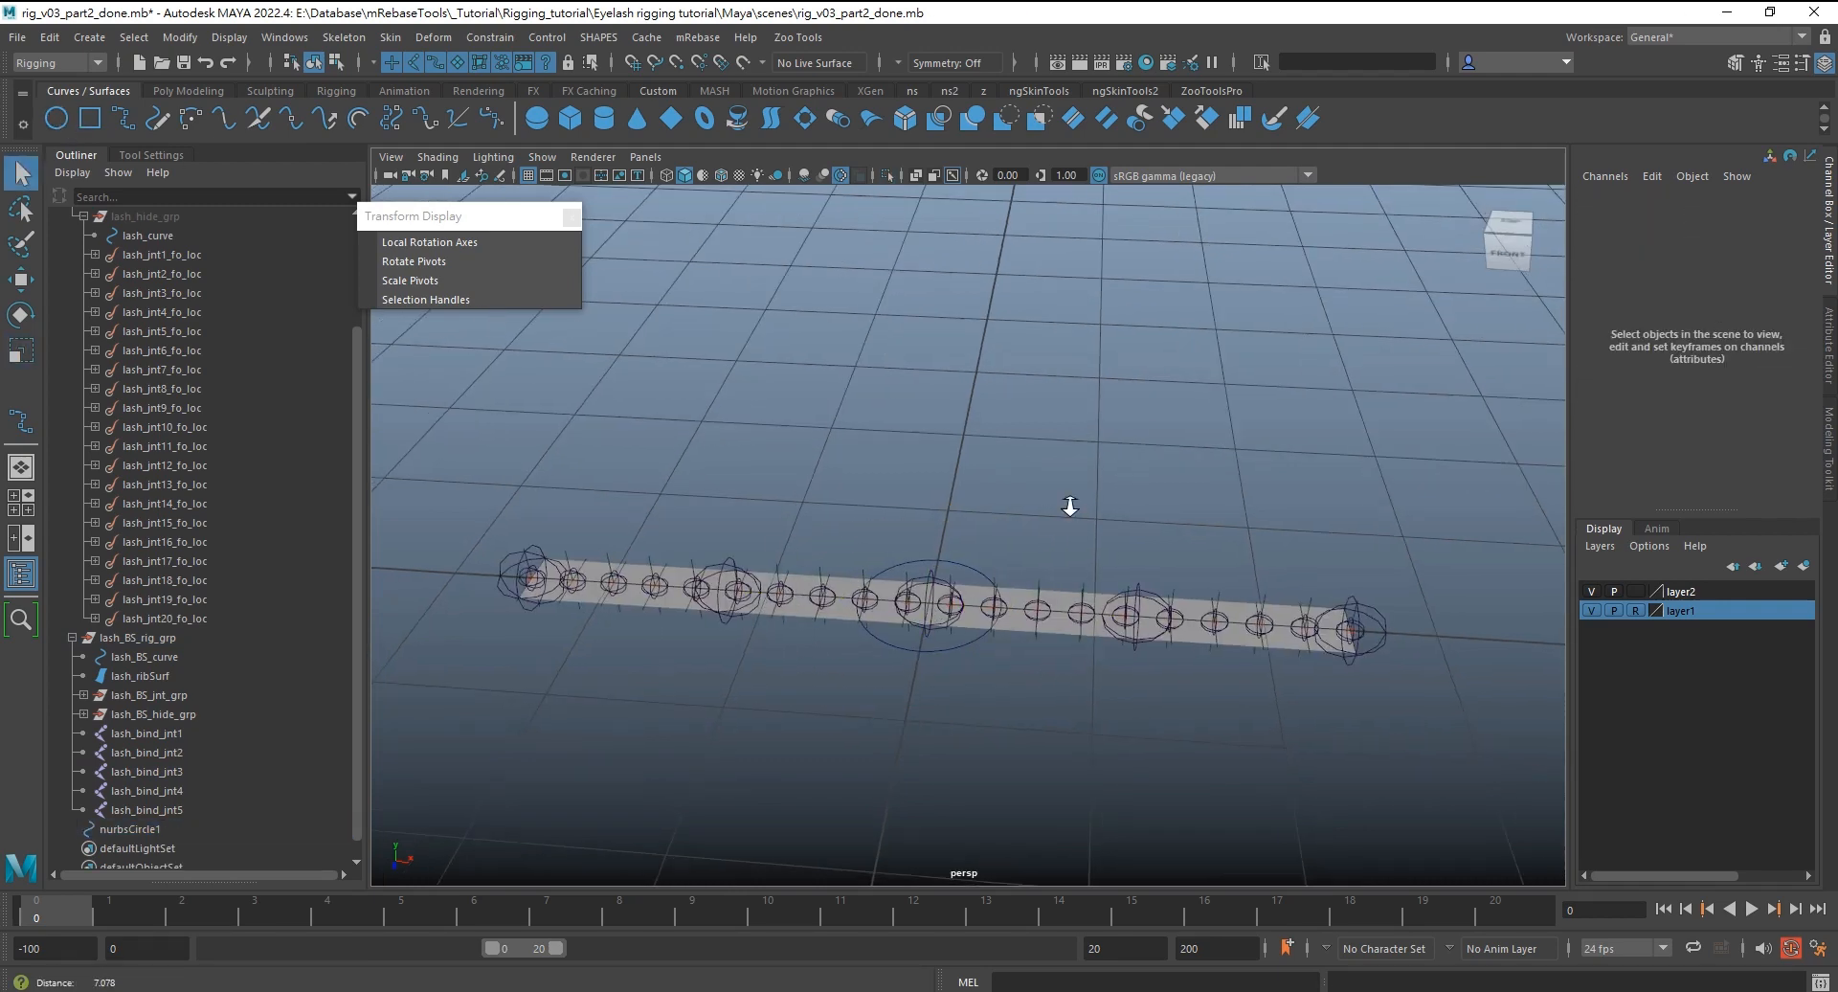
Group the NURBS circle, rename the circle lash_ctl1 and name its group lash_ctl1_grp1
scroll(1094, 502, down, 1)
scroll(123, 810, down, 1)
click(124, 810)
key(ctrl+g)
double_click(136, 829)
text(lash_ctl1)
key(Return)
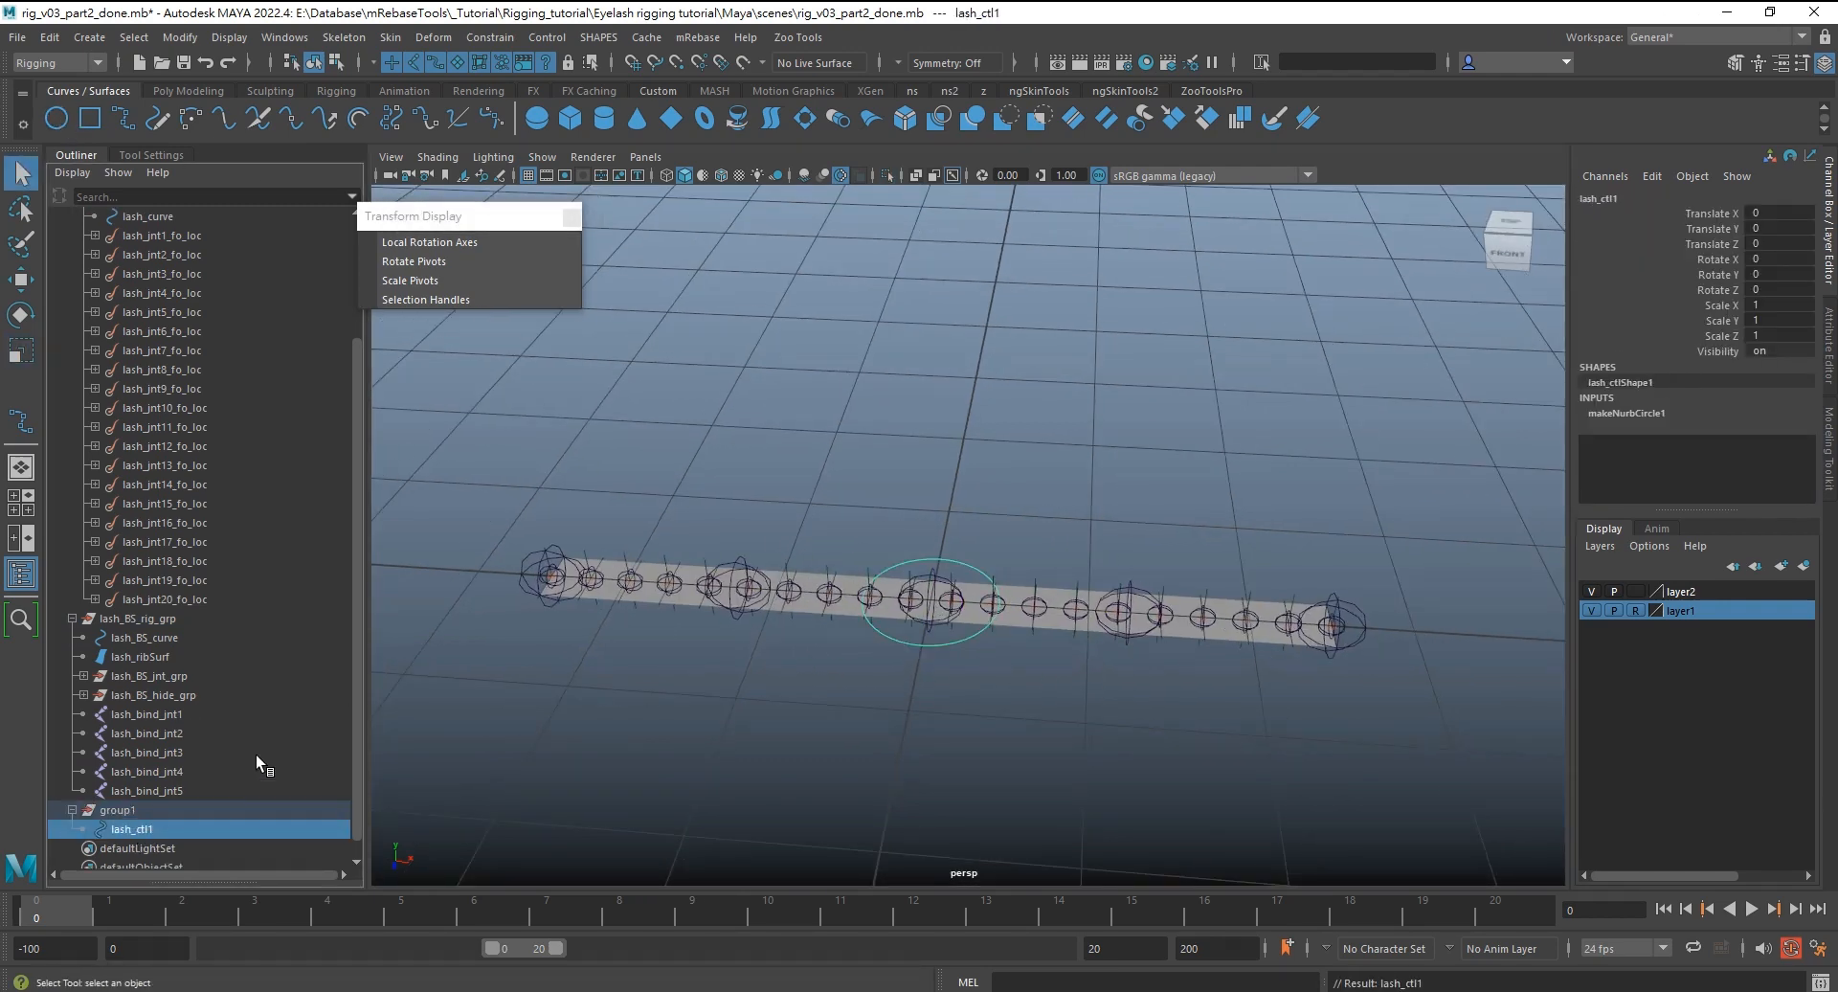
double_click(178, 807)
text(lash_ctl1_grp1)
key(Return)
Duplicate lash_ctl1_grp1 four times and expand the copies in the hierarchy
key(ctrl+d)
key(ctrl+d)
key(ctrl+d)
key(ctrl+d)
click(73, 810)
click(73, 791)
click(72, 752)
Search and replace ctl1 with ctl2, ctl3 and ctl4 in the second, third and fourth control group hierarchies with the Renamer
double_click(115, 771)
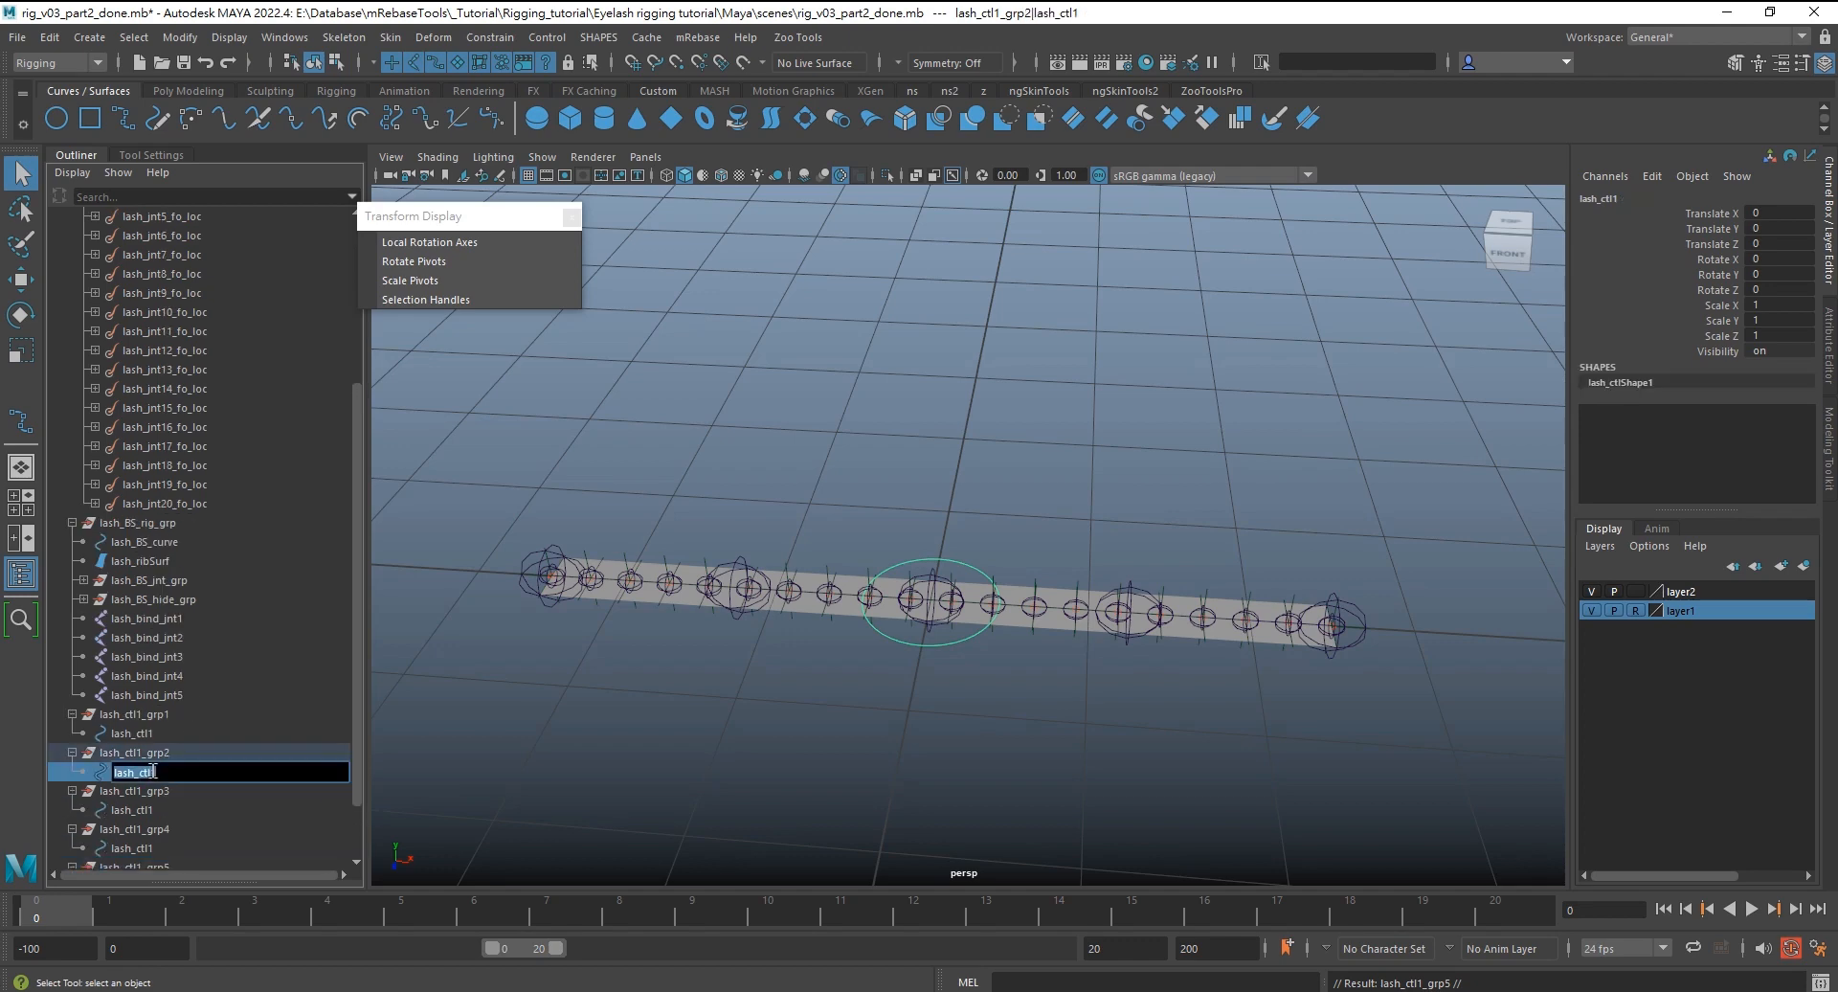
click(115, 753)
click(698, 39)
click(850, 112)
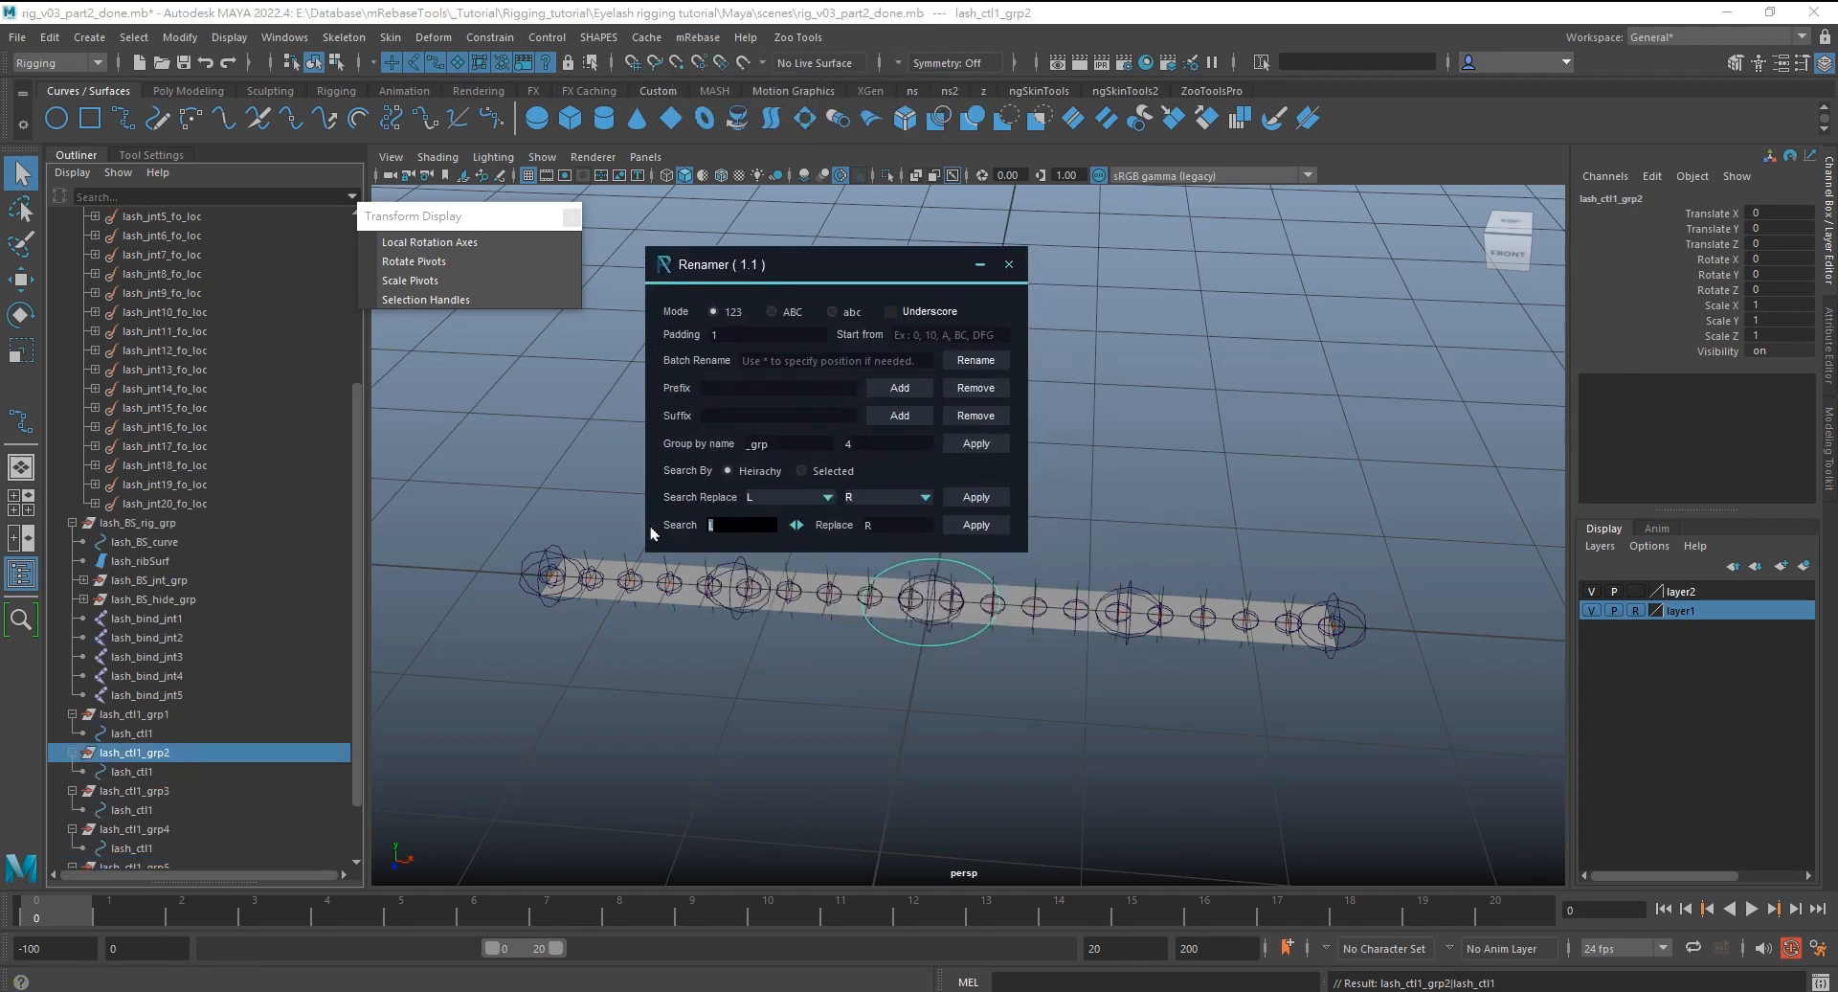
click(895, 525)
key(BackSpace)
text(3)
click(134, 791)
click(976, 525)
click(134, 829)
click(883, 525)
key(BackSpace)
text(4)
click(976, 525)
scroll(134, 810, down, 2)
Replace ctl1 with ctl5 in the fifth control hierarchy and rename the copied groups so they all end in _grp1
click(134, 791)
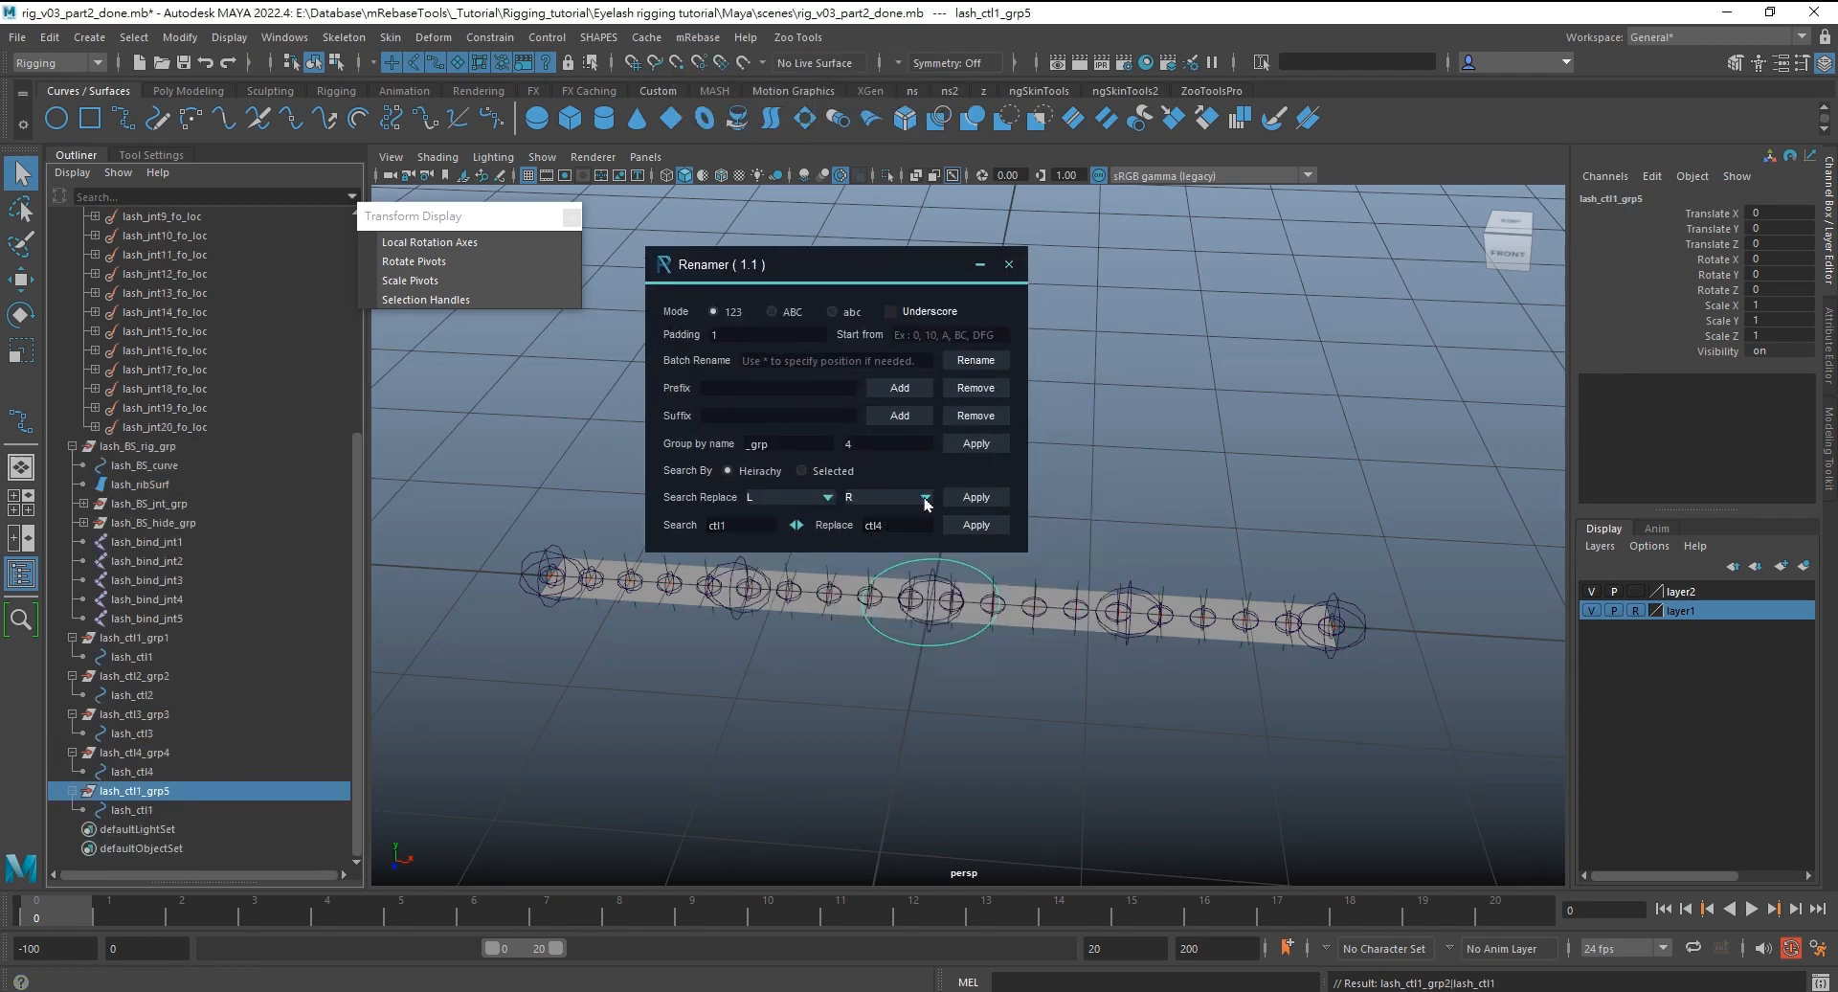
double_click(167, 752)
text(1)
double_click(164, 713)
double_click(164, 675)
click(1116, 307)
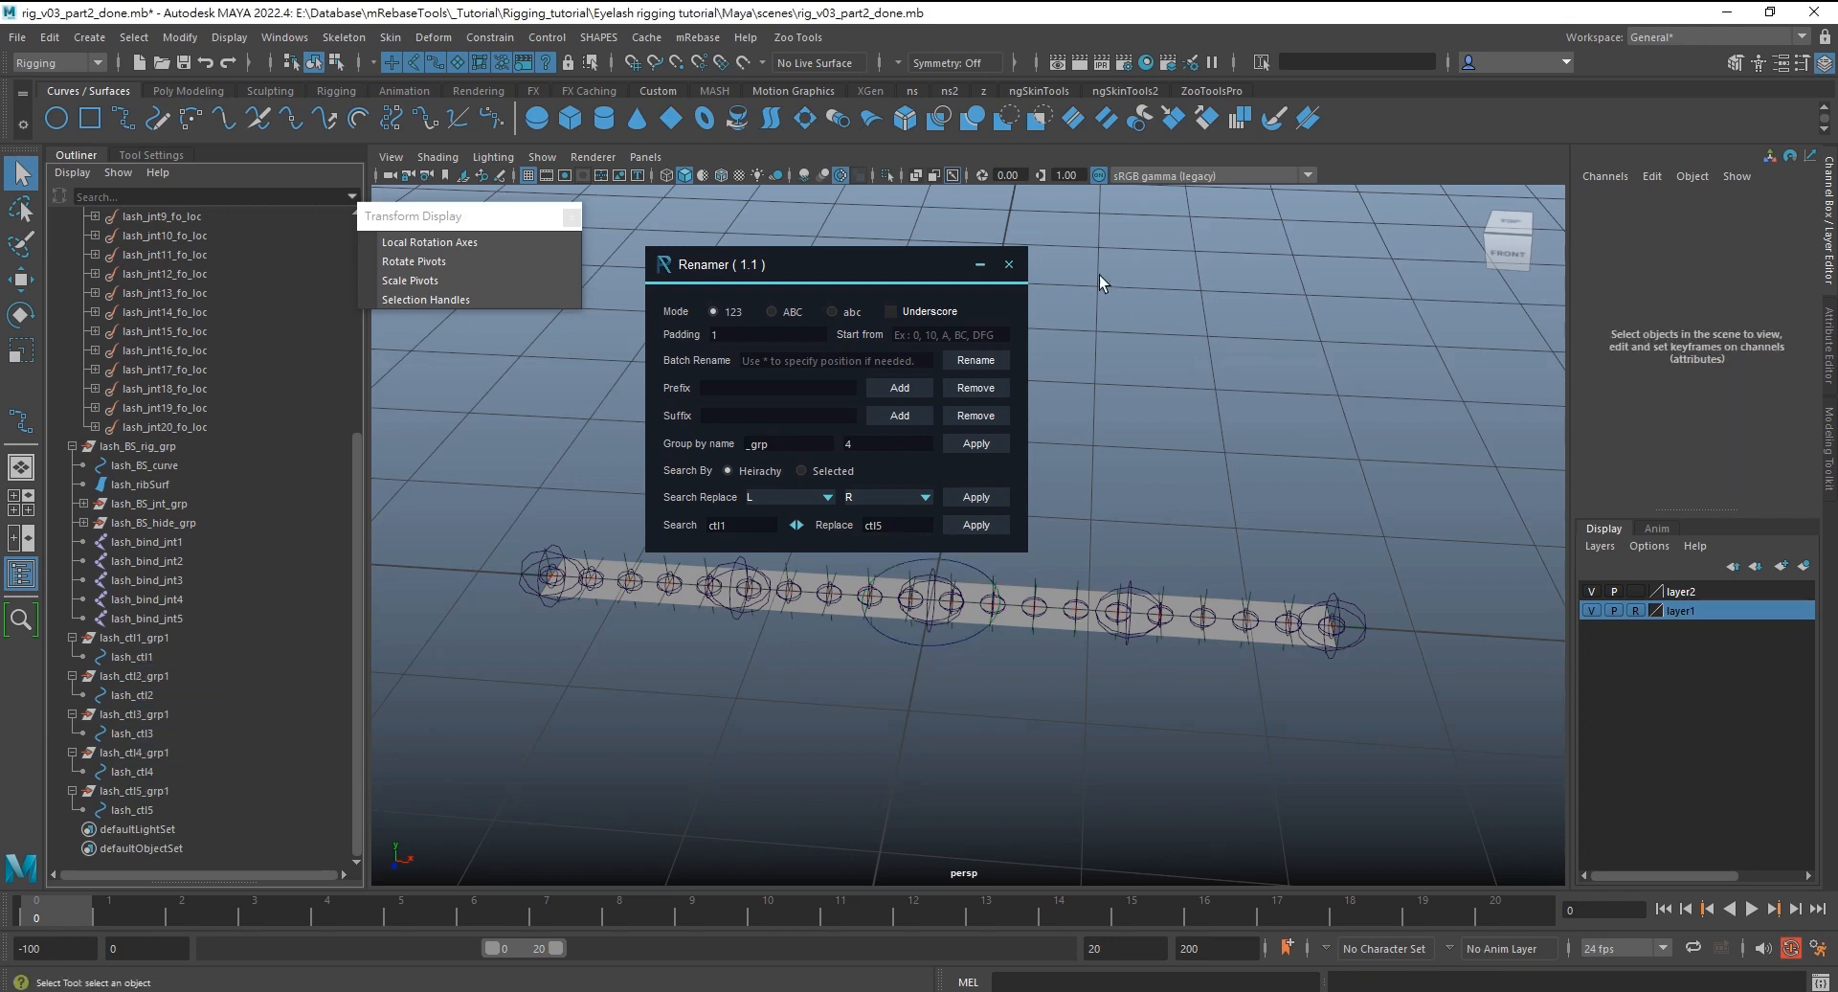
click(1008, 264)
Group the five lash_ctl groups as lash_ctl_grp inside lash_BS_rig_grp
click(143, 638)
ctrl+click(149, 676)
key(ctrl+g)
double_click(130, 807)
text(lash_ctl_grp)
key(Return)
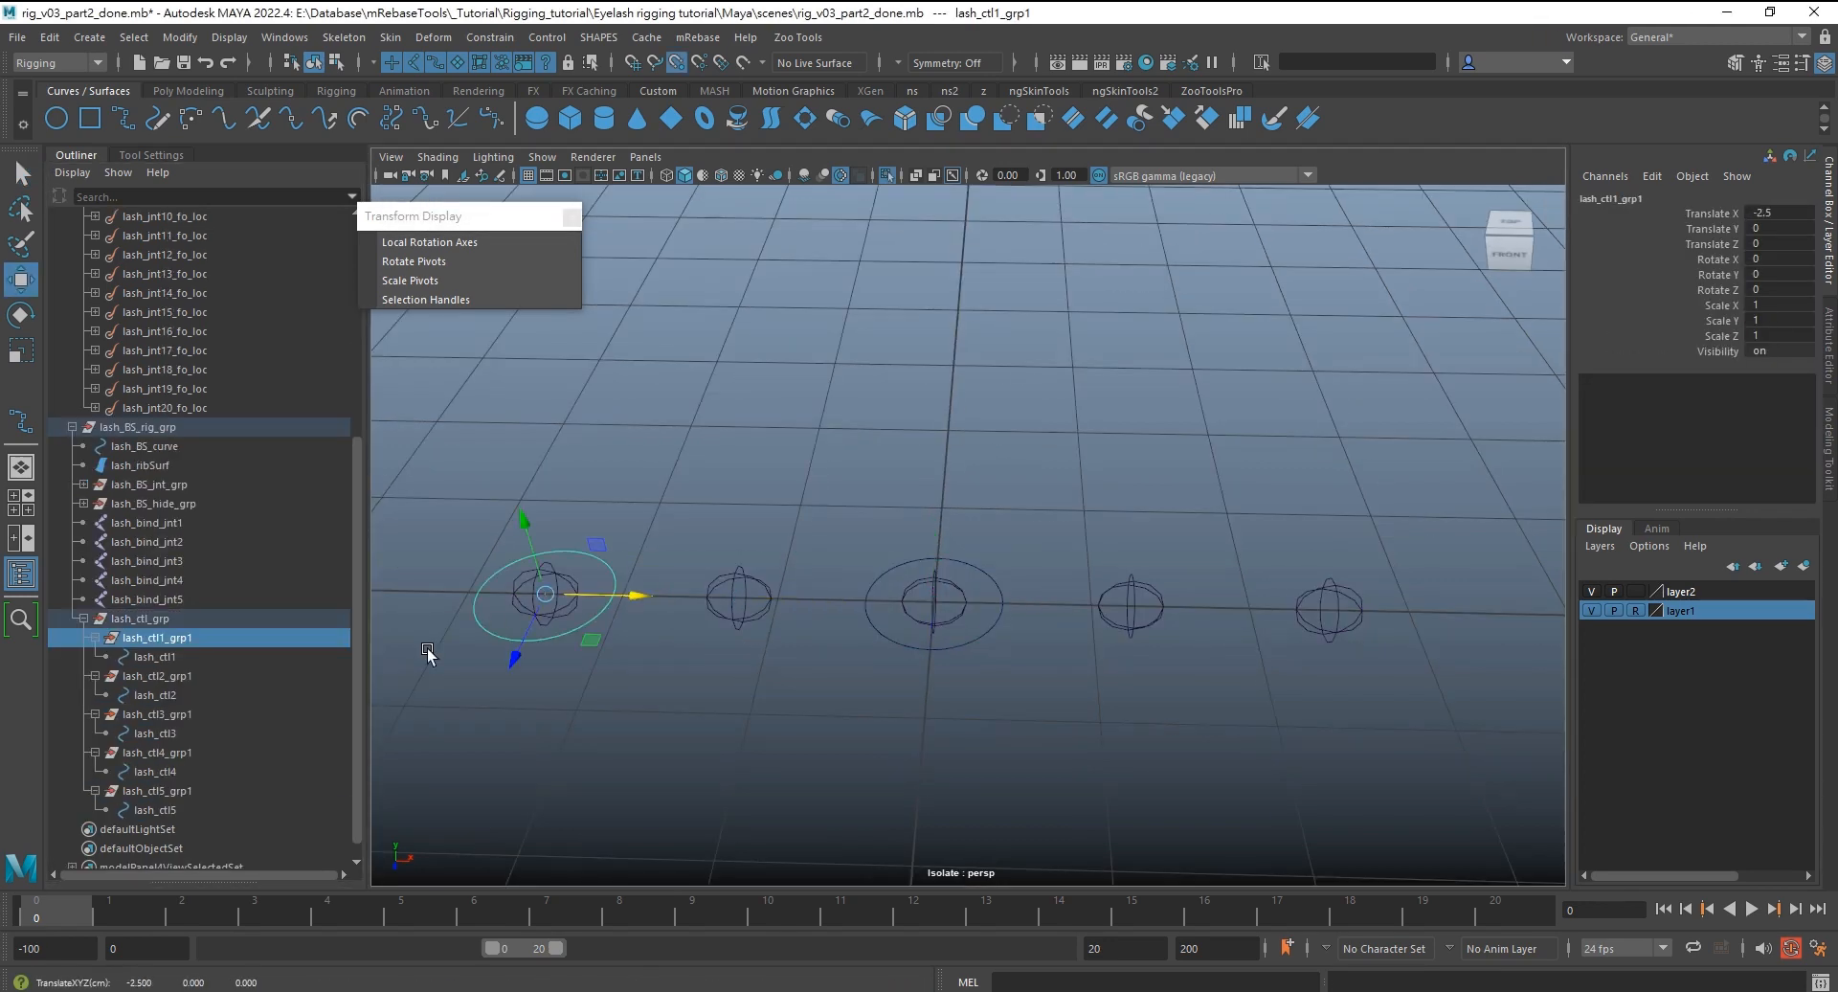
Snap lash_ctl2_grp1, lash_ctl4_grp1 and lash_ctl5_grp1 onto bind joints 2, 4 and 5
click(215, 674)
key(v)
middle_click(747, 618)
click(229, 713)
click(191, 752)
key(v)
middle_click(1132, 605)
click(202, 790)
key(v)
middle_click(1328, 609)
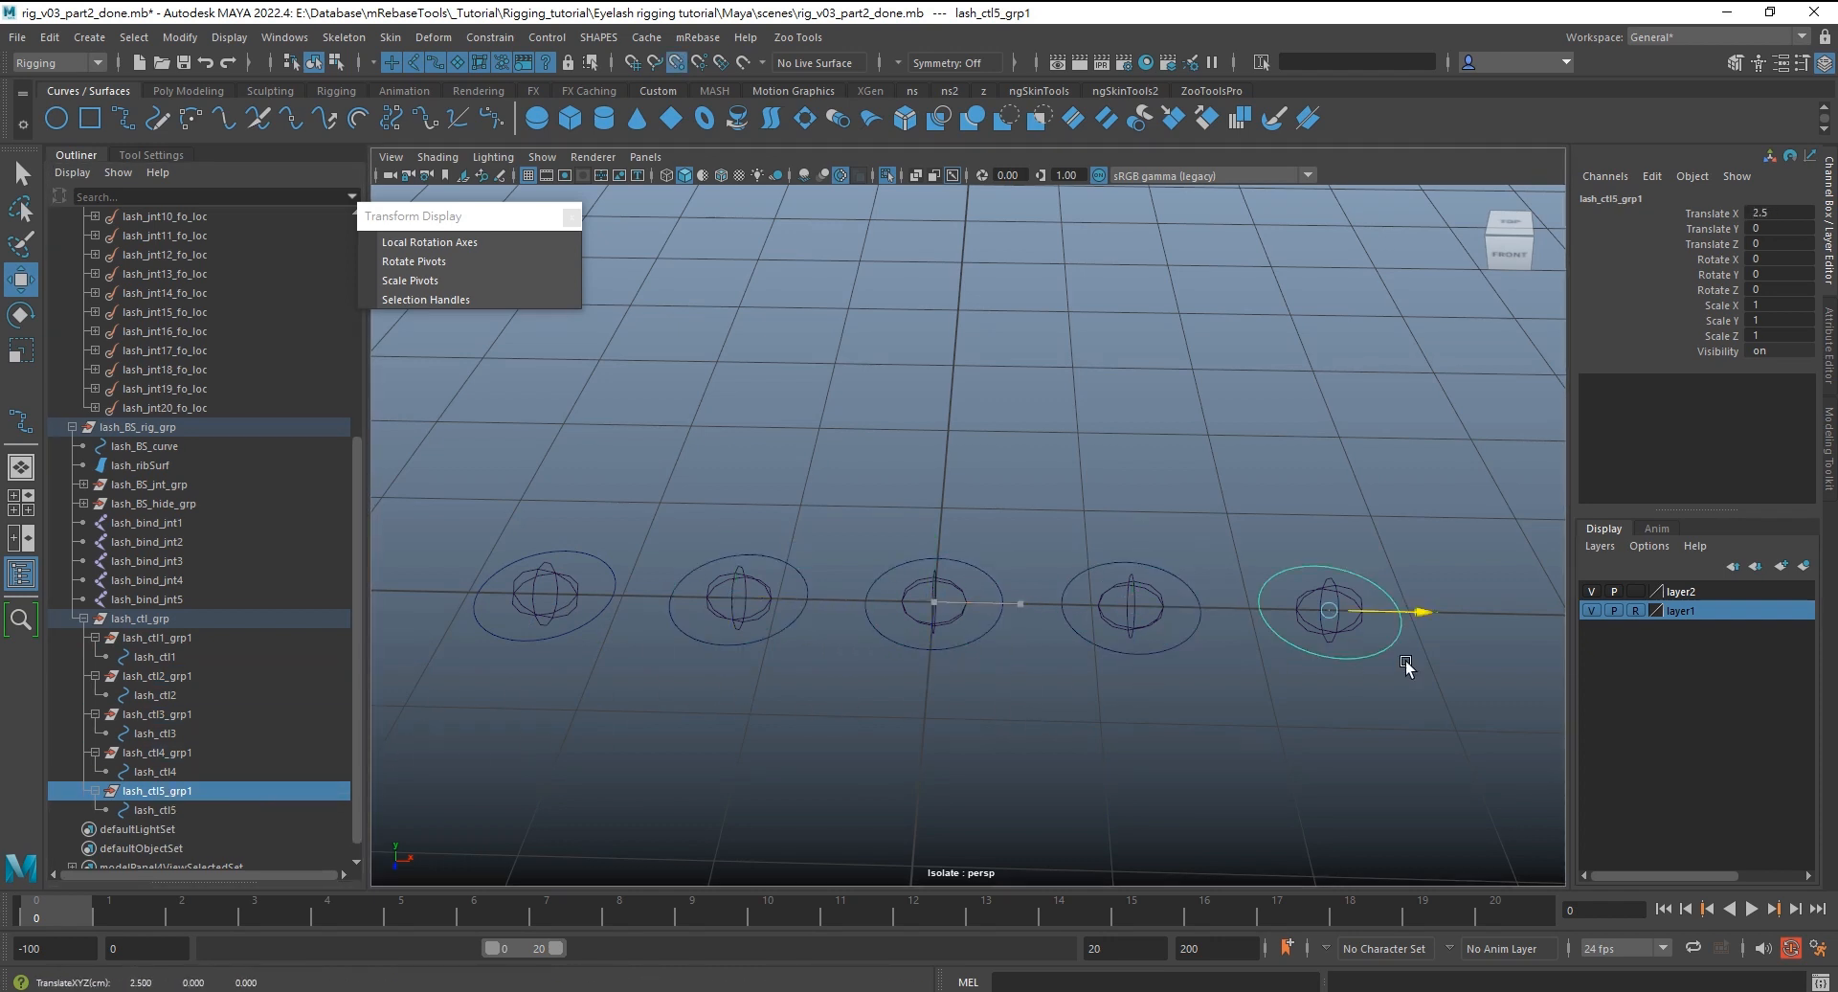
key(q)
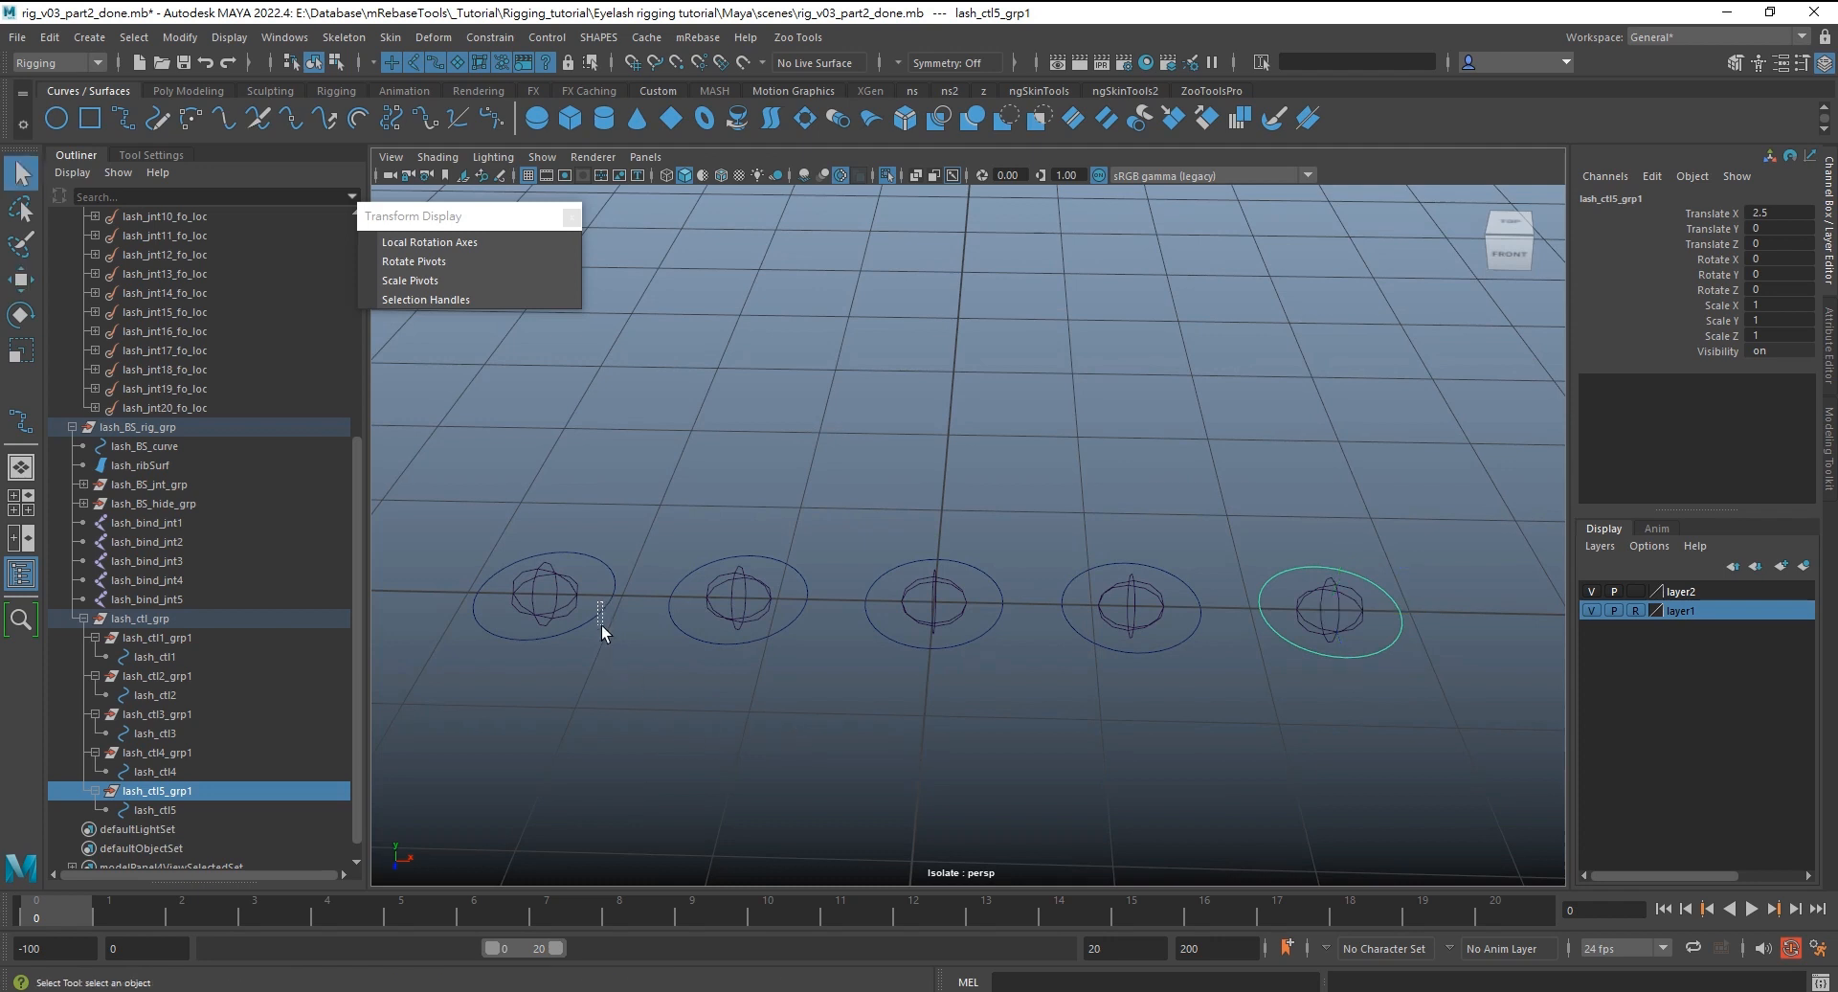
Parent-constrain lash_bind_jnt1 to the lash_ctl1 control
click(601, 624)
shift+click(569, 532)
click(497, 40)
click(541, 89)
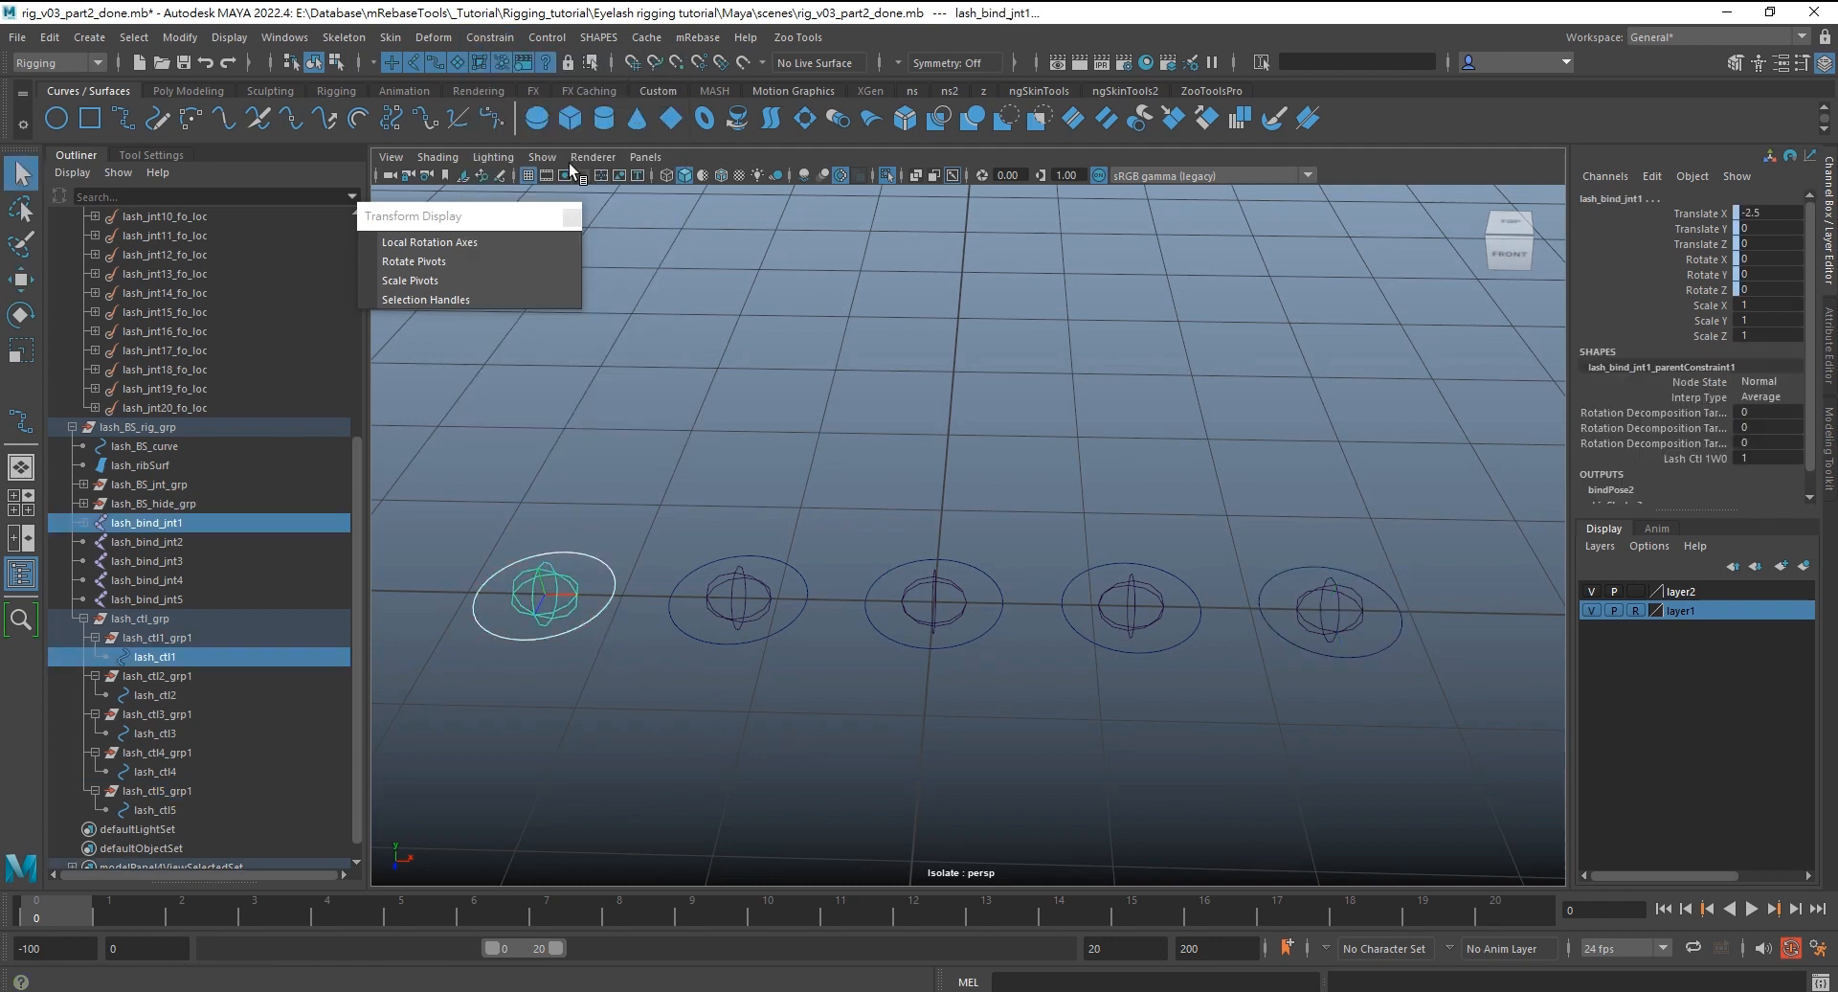
Parent-constrain lash_bind_jnt2 through lash_bind_jnt5 to their matching controls lash_ctl2 through lash_ctl5
click(770, 639)
shift+drag(768, 642, 735, 590)
key(g)
click(904, 639)
shift+drag(905, 640, 934, 603)
key(g)
click(1097, 639)
shift+drag(1097, 639, 1137, 605)
key(g)
click(1296, 646)
shift+drag(1296, 645, 1348, 618)
key(g)
Bring the rest of the scene back, test the ribbon by moving lash_ctl3 and lash_ctl4, and undo the moves
click(1053, 536)
drag(978, 600, 996, 517)
key(ctrl+1)
key(w)
key(ctrl+z)
click(1152, 658)
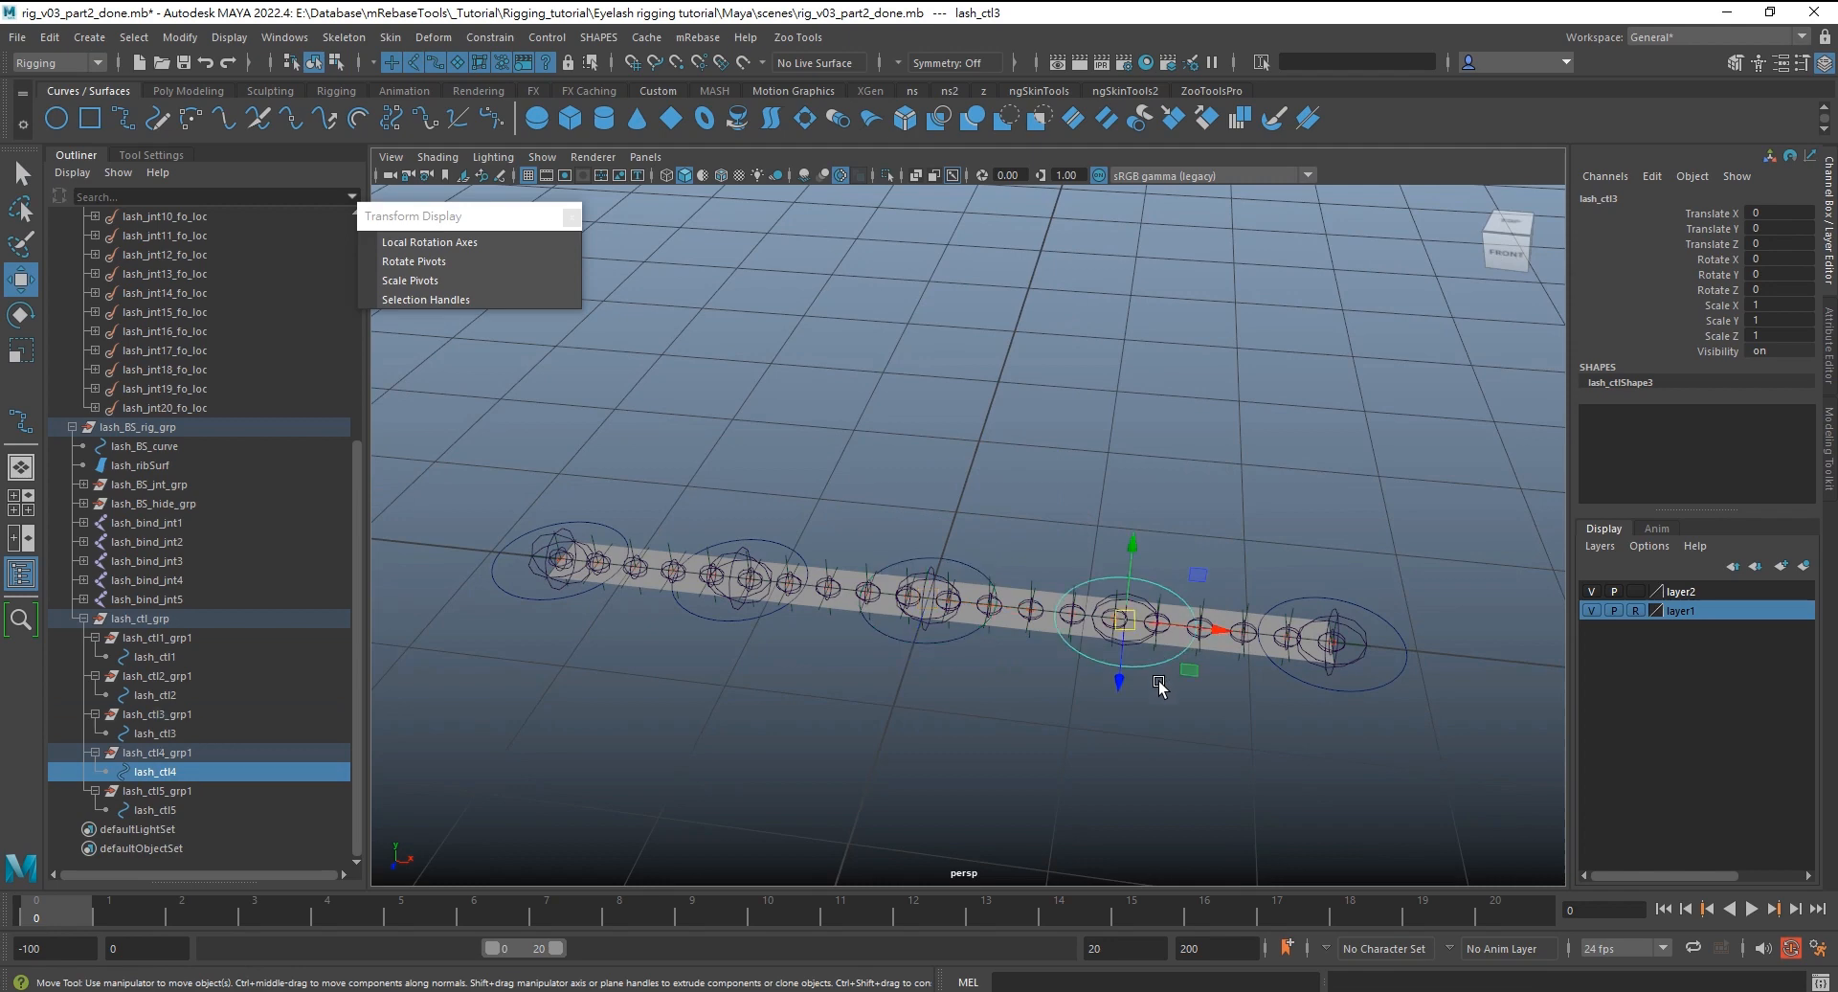
drag(1127, 621, 1130, 496)
key(ctrl+z)
alt+right_drag(1247, 499, 1018, 498)
alt+drag(1018, 498, 1009, 464)
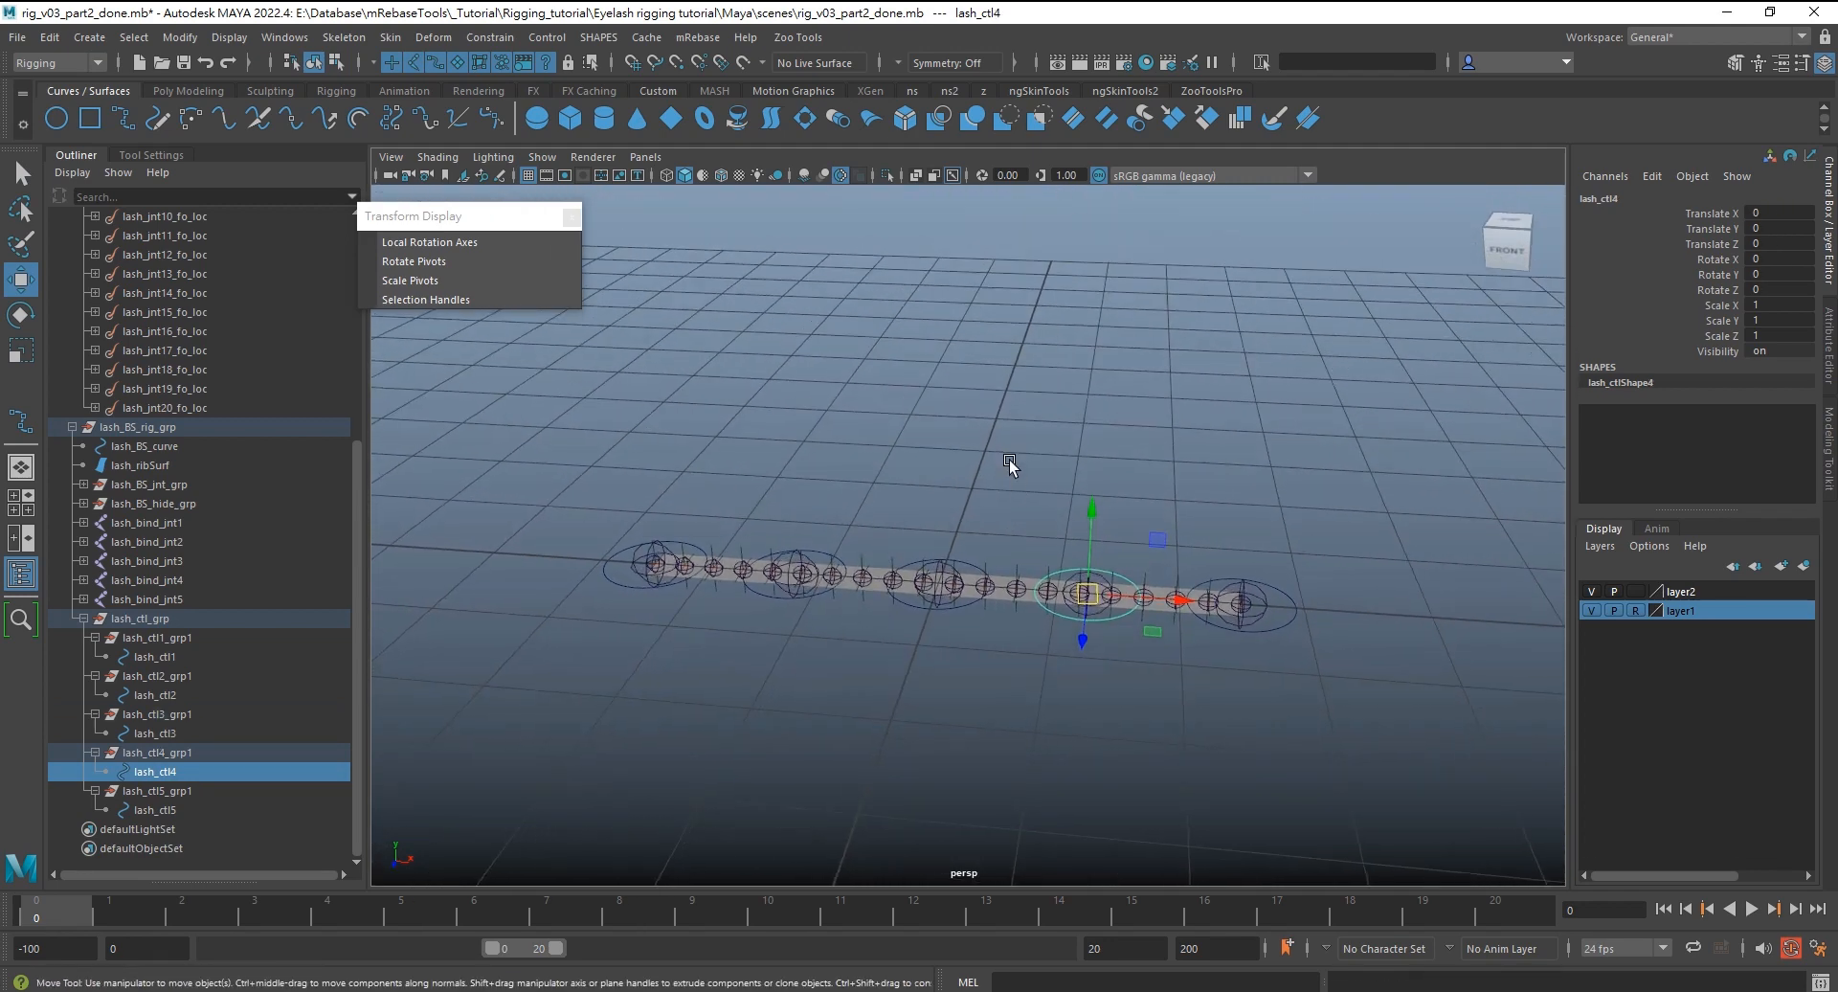
alt+middle_drag(1009, 464, 1007, 561)
scroll(261, 549, up, 5)
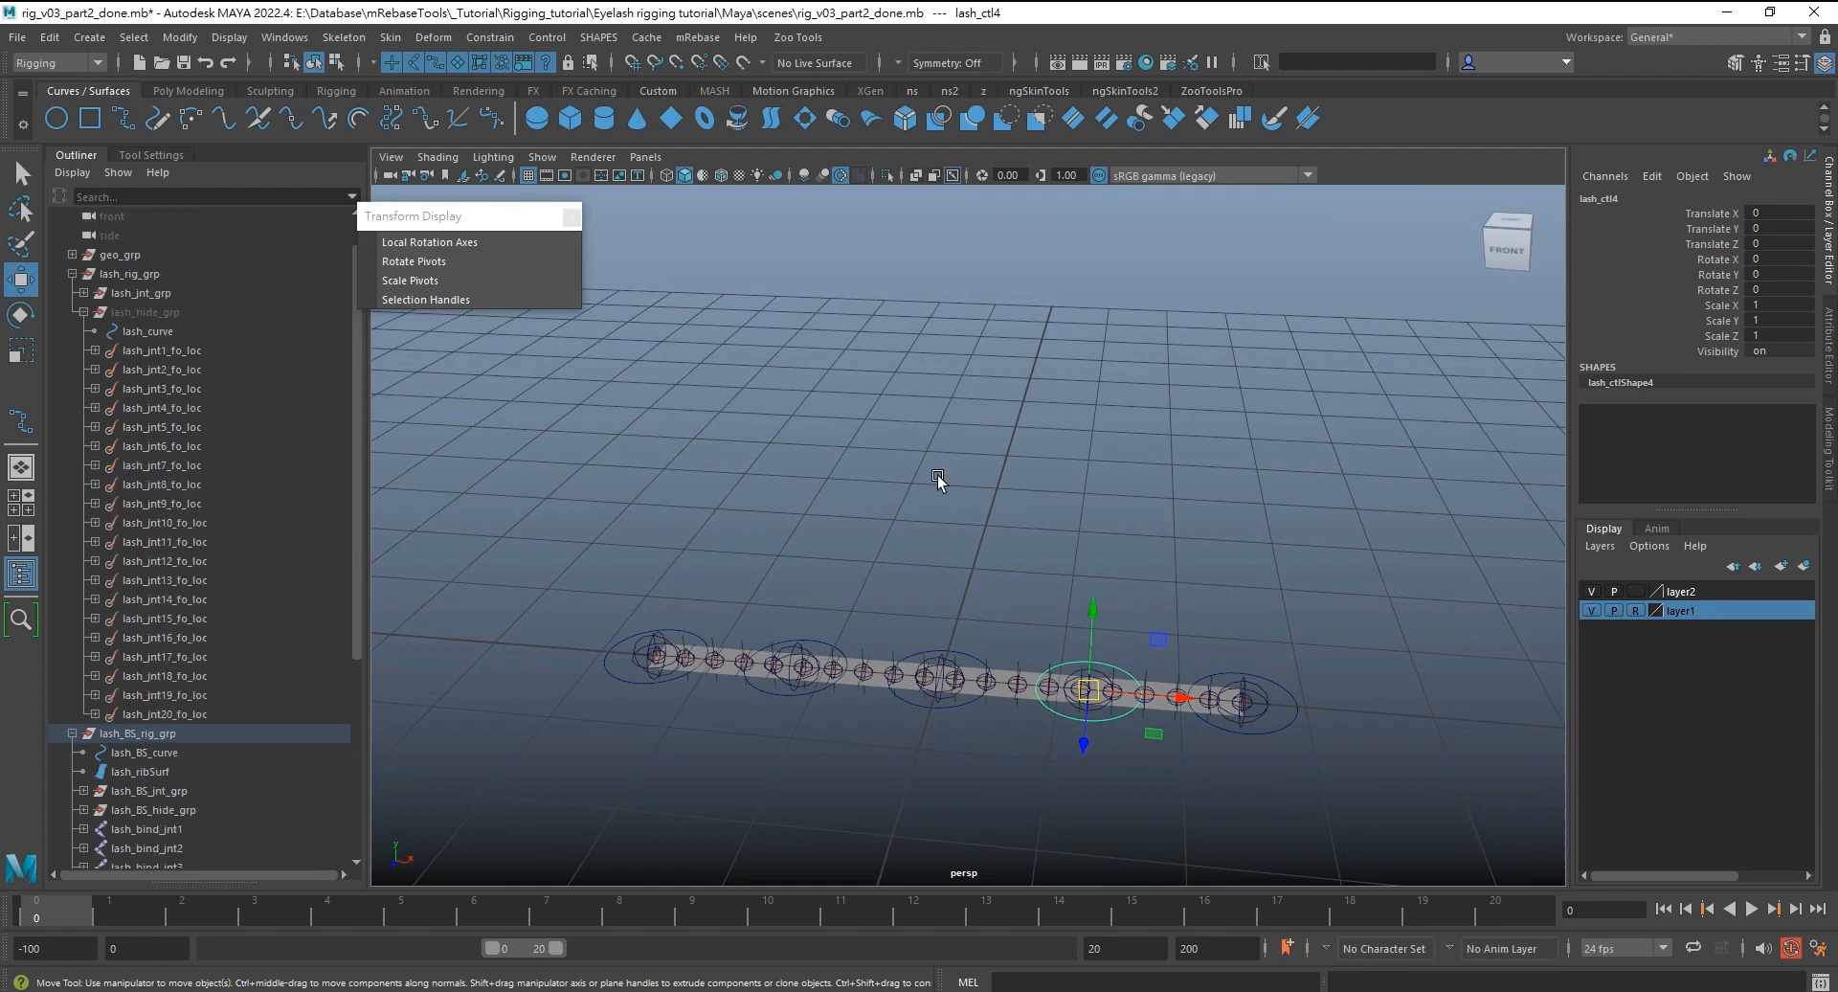
Examine lash_jnt1's parent constraint, the rotation values on its lash_jnt1_loc locator, and lash_BS_jnt12 on the straight ribbon
alt+middle_drag(1235, 363, 1259, 574)
alt+right_drag(1260, 574, 1026, 412)
alt+drag(1027, 412, 1014, 450)
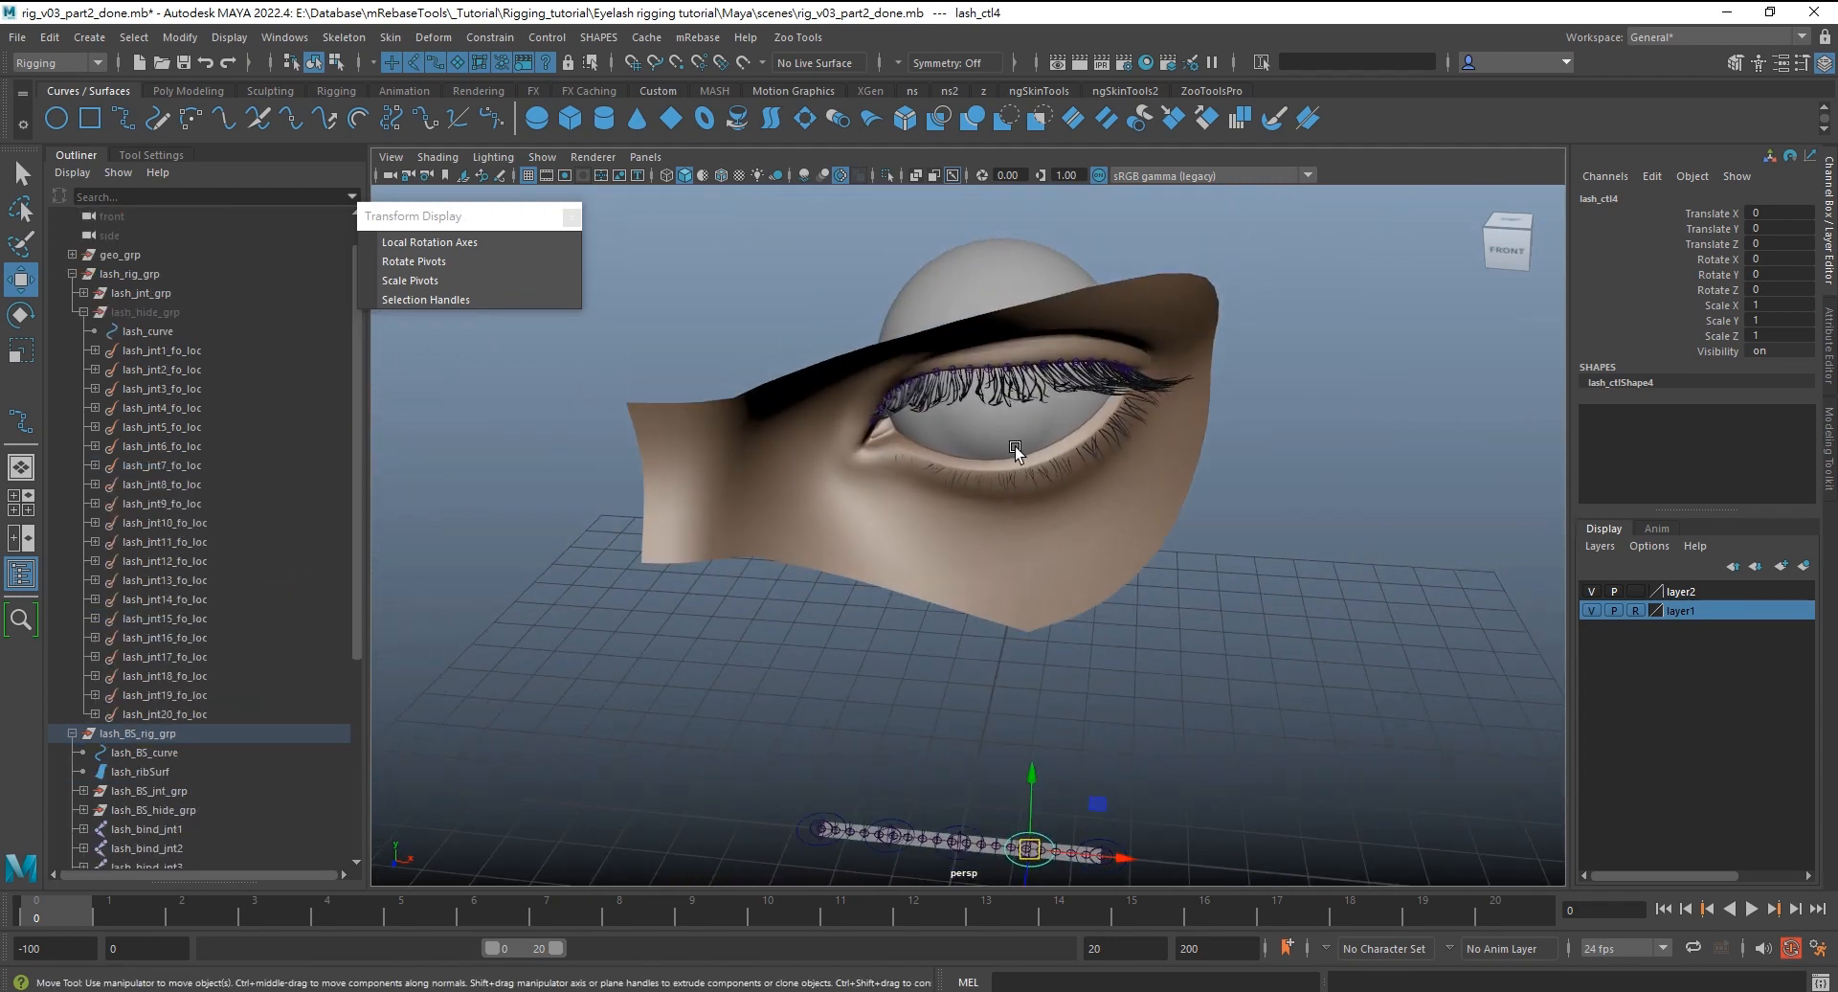
click(984, 352)
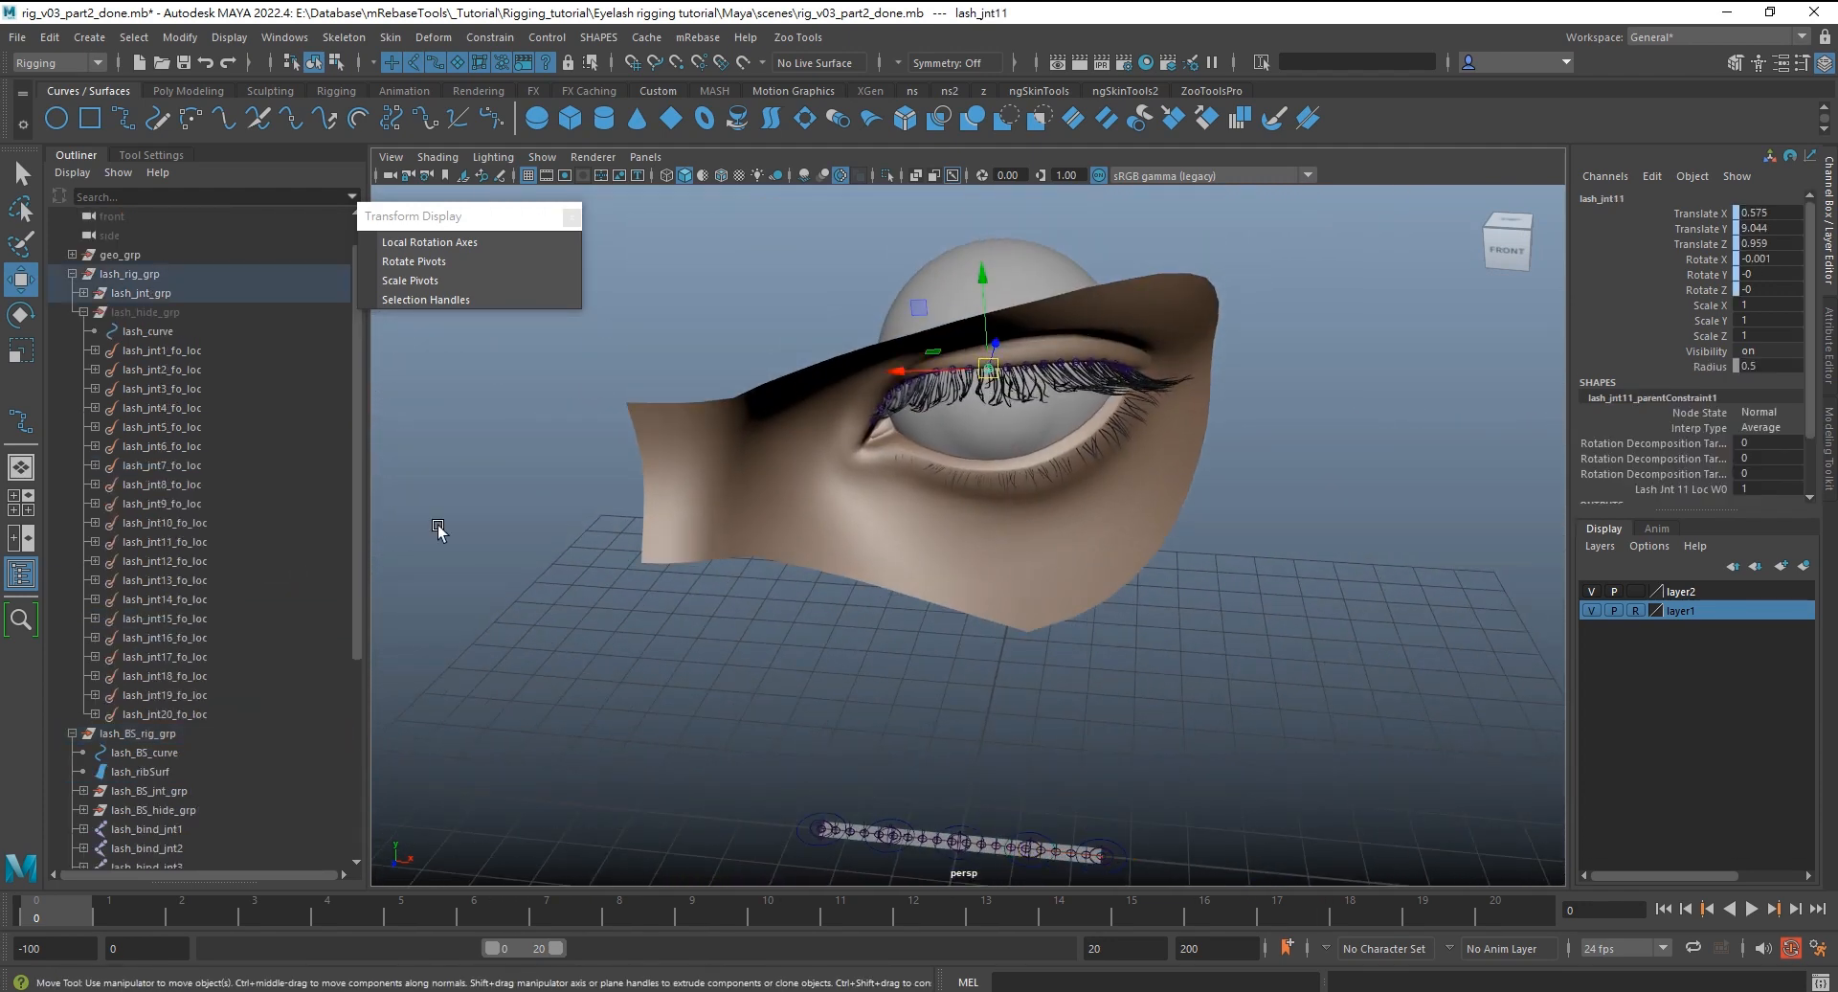
key(f)
click(94, 313)
click(220, 331)
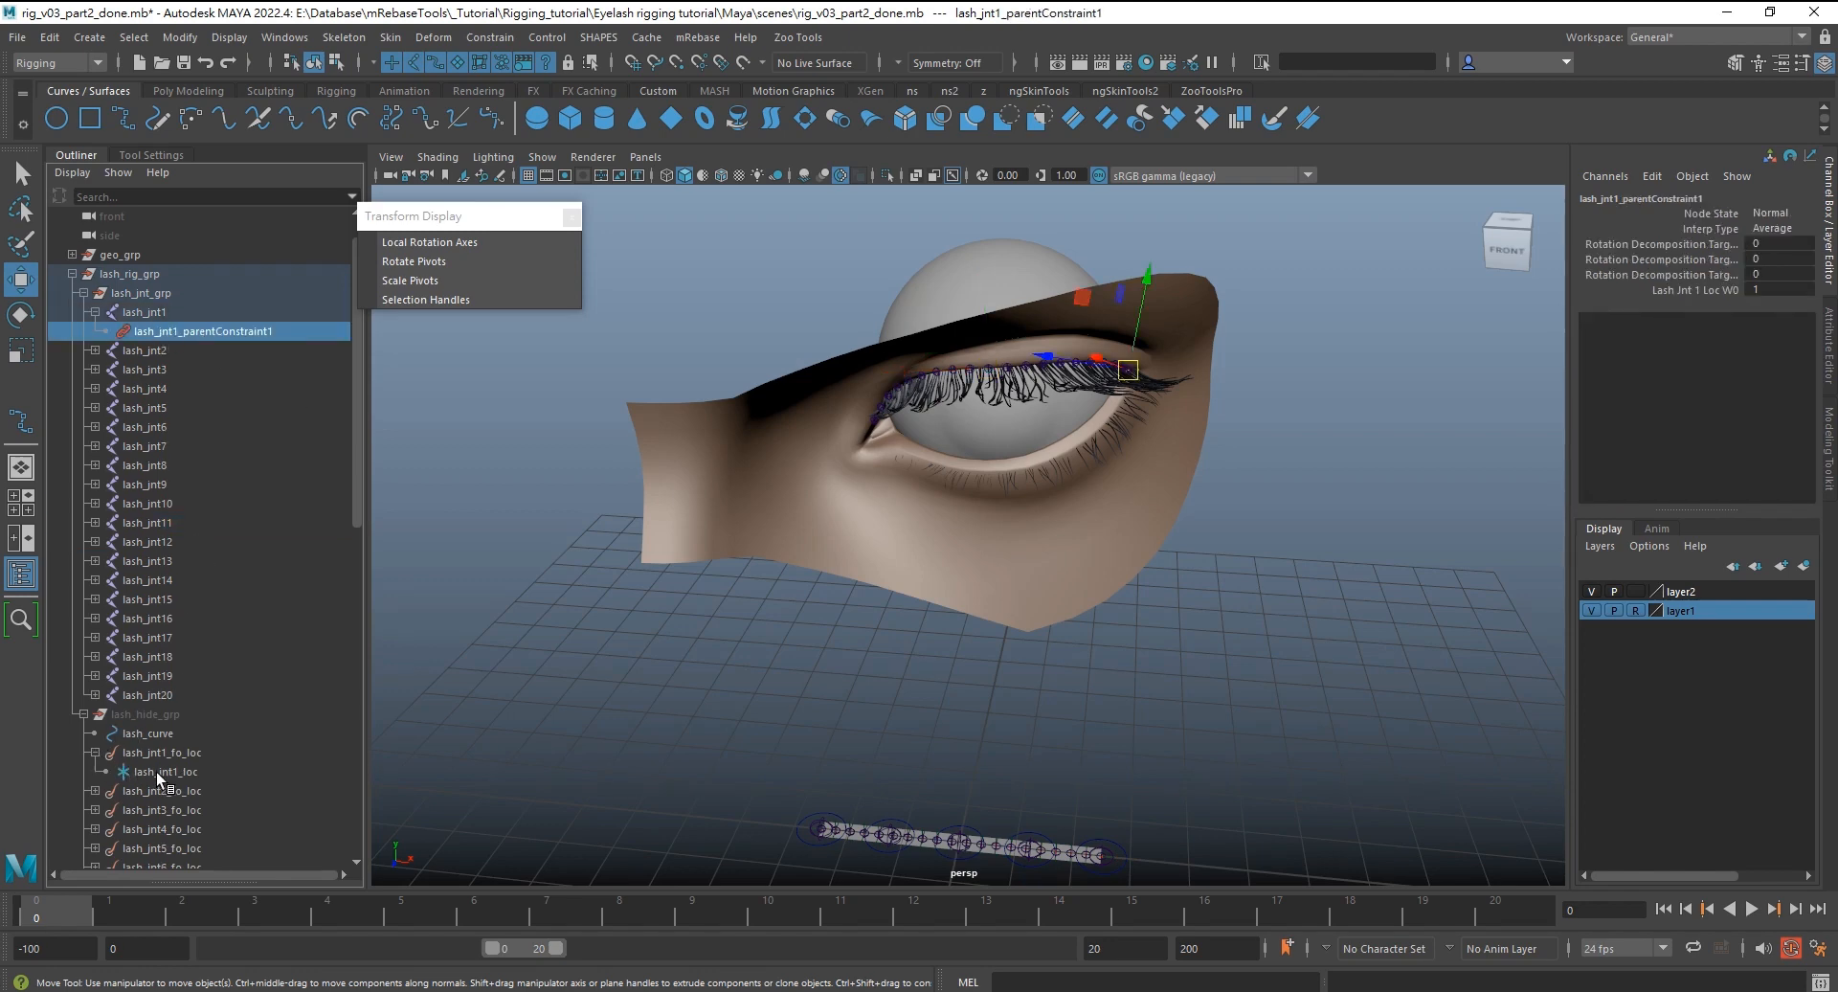
click(157, 771)
alt+middle_drag(802, 738, 790, 595)
alt+right_drag(794, 613, 883, 704)
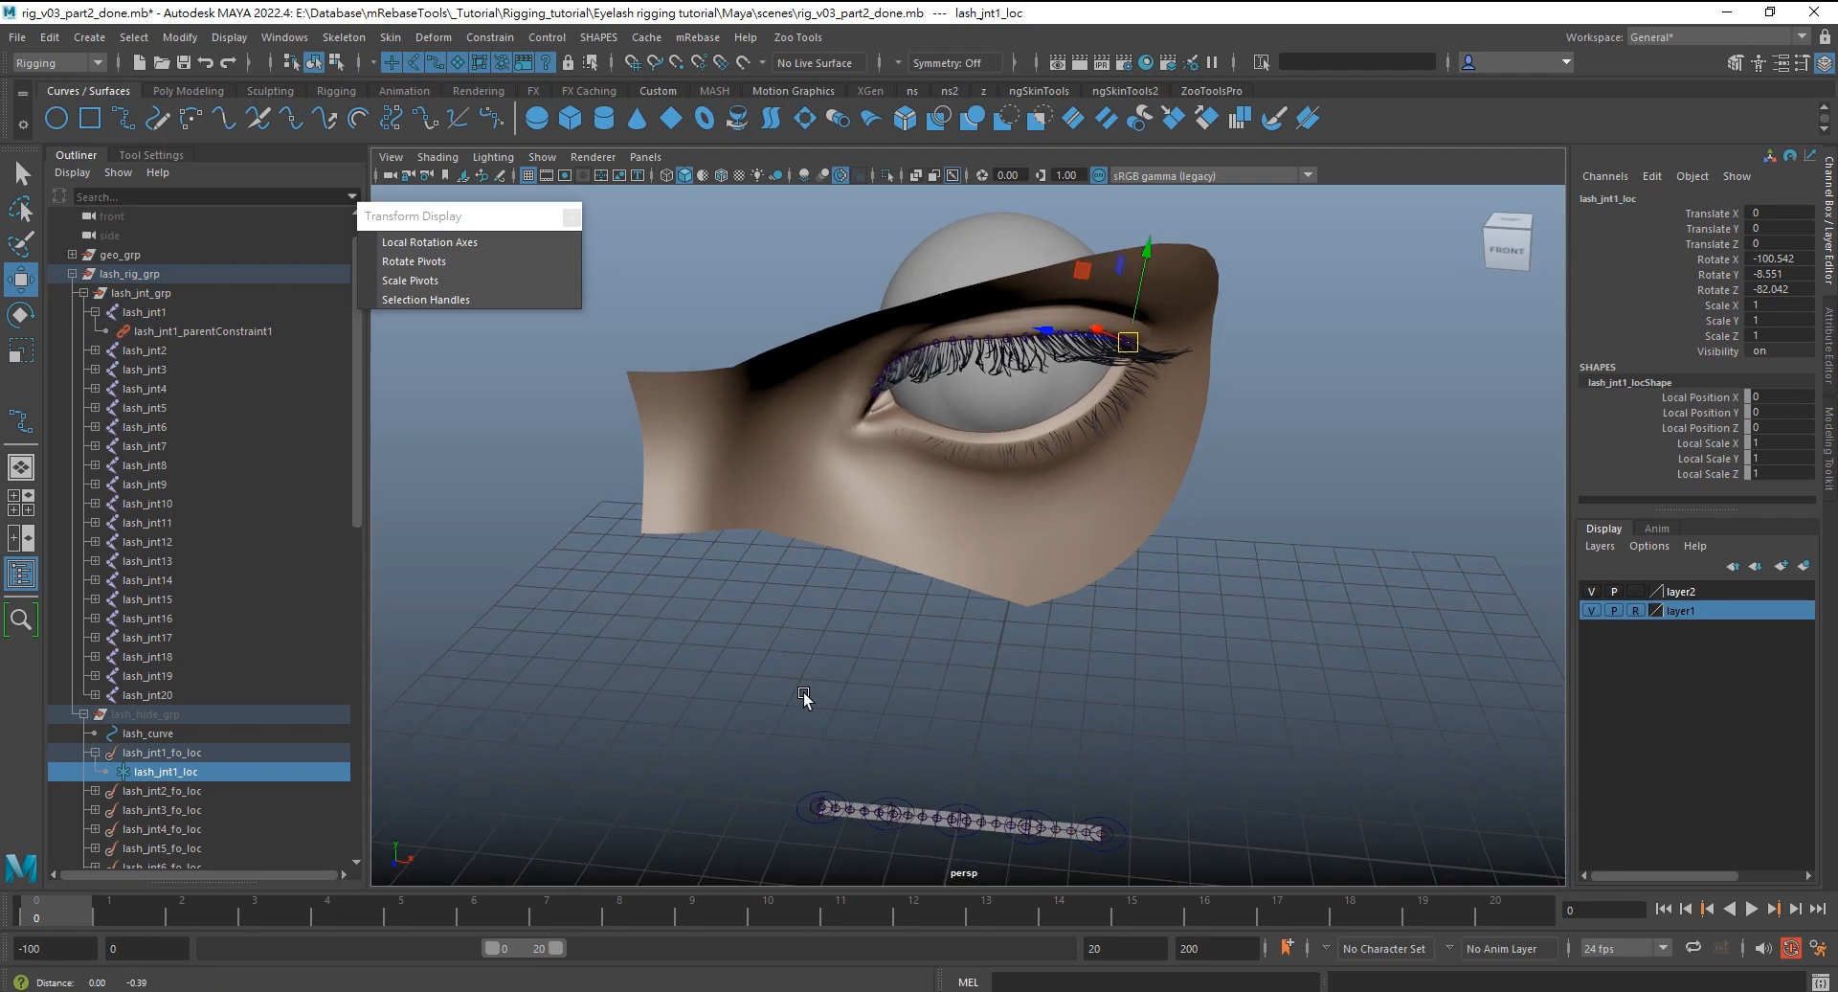
click(906, 766)
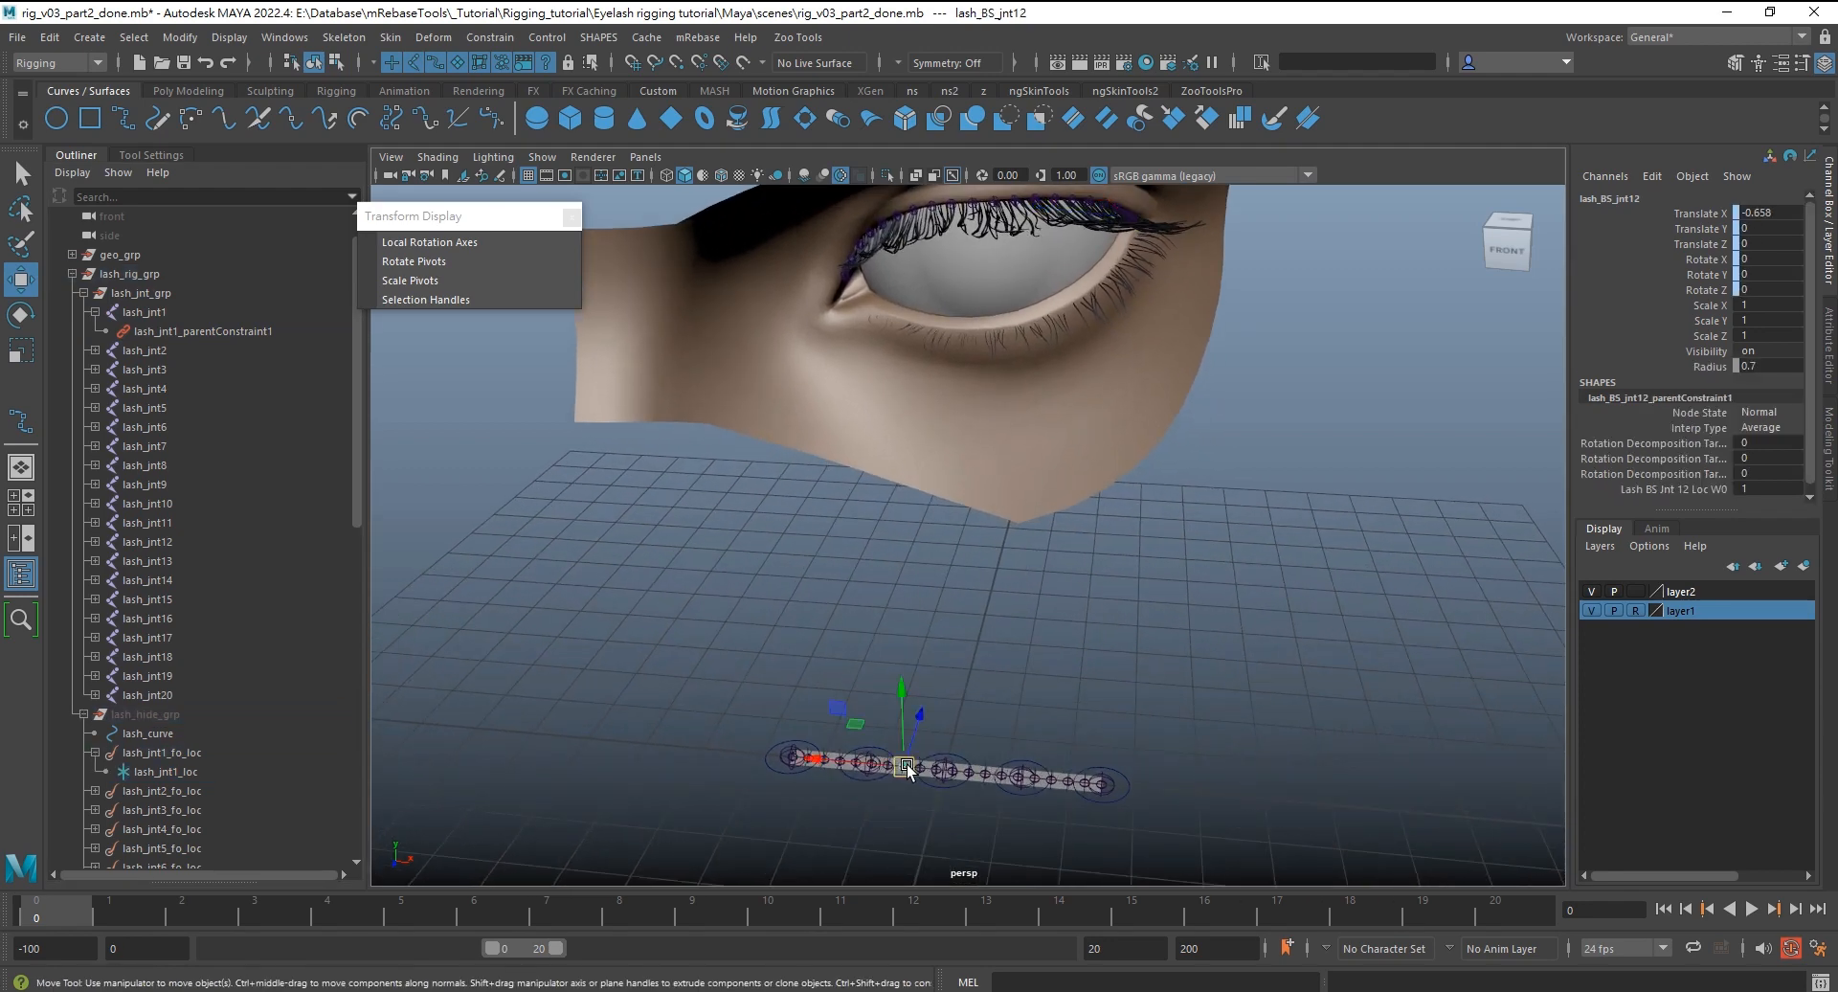
click(184, 769)
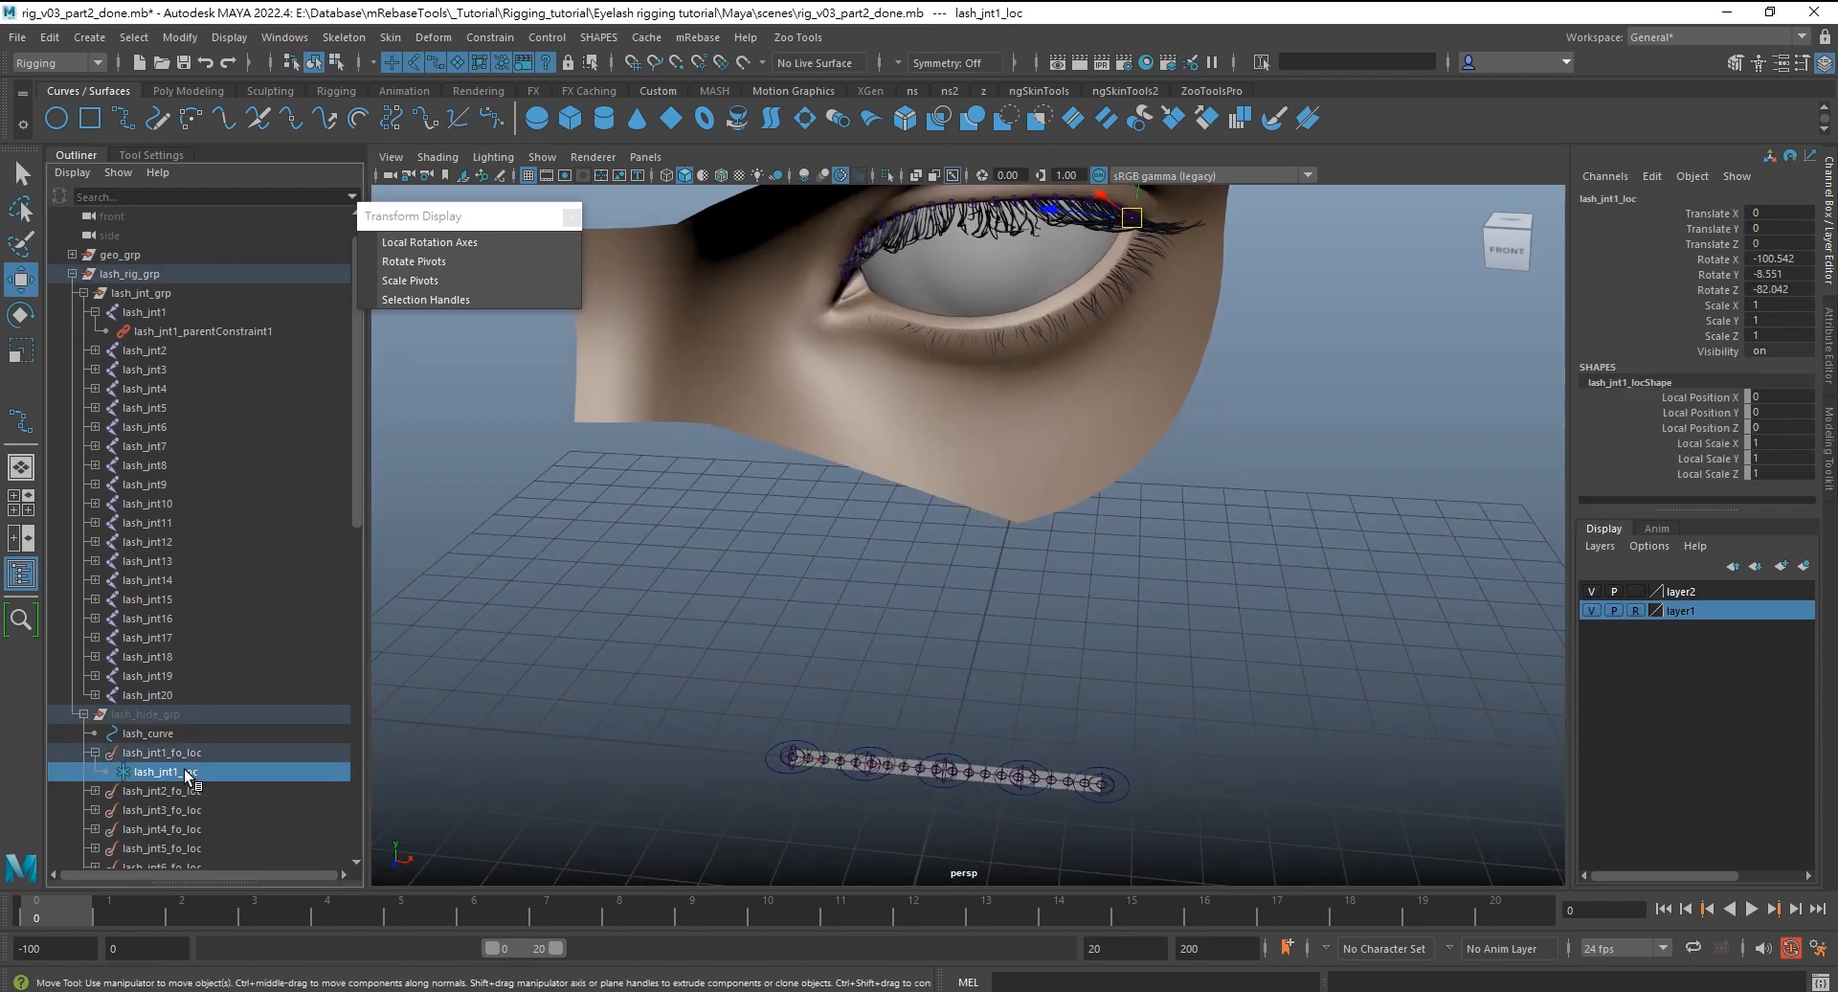
drag(1709, 263, 1705, 291)
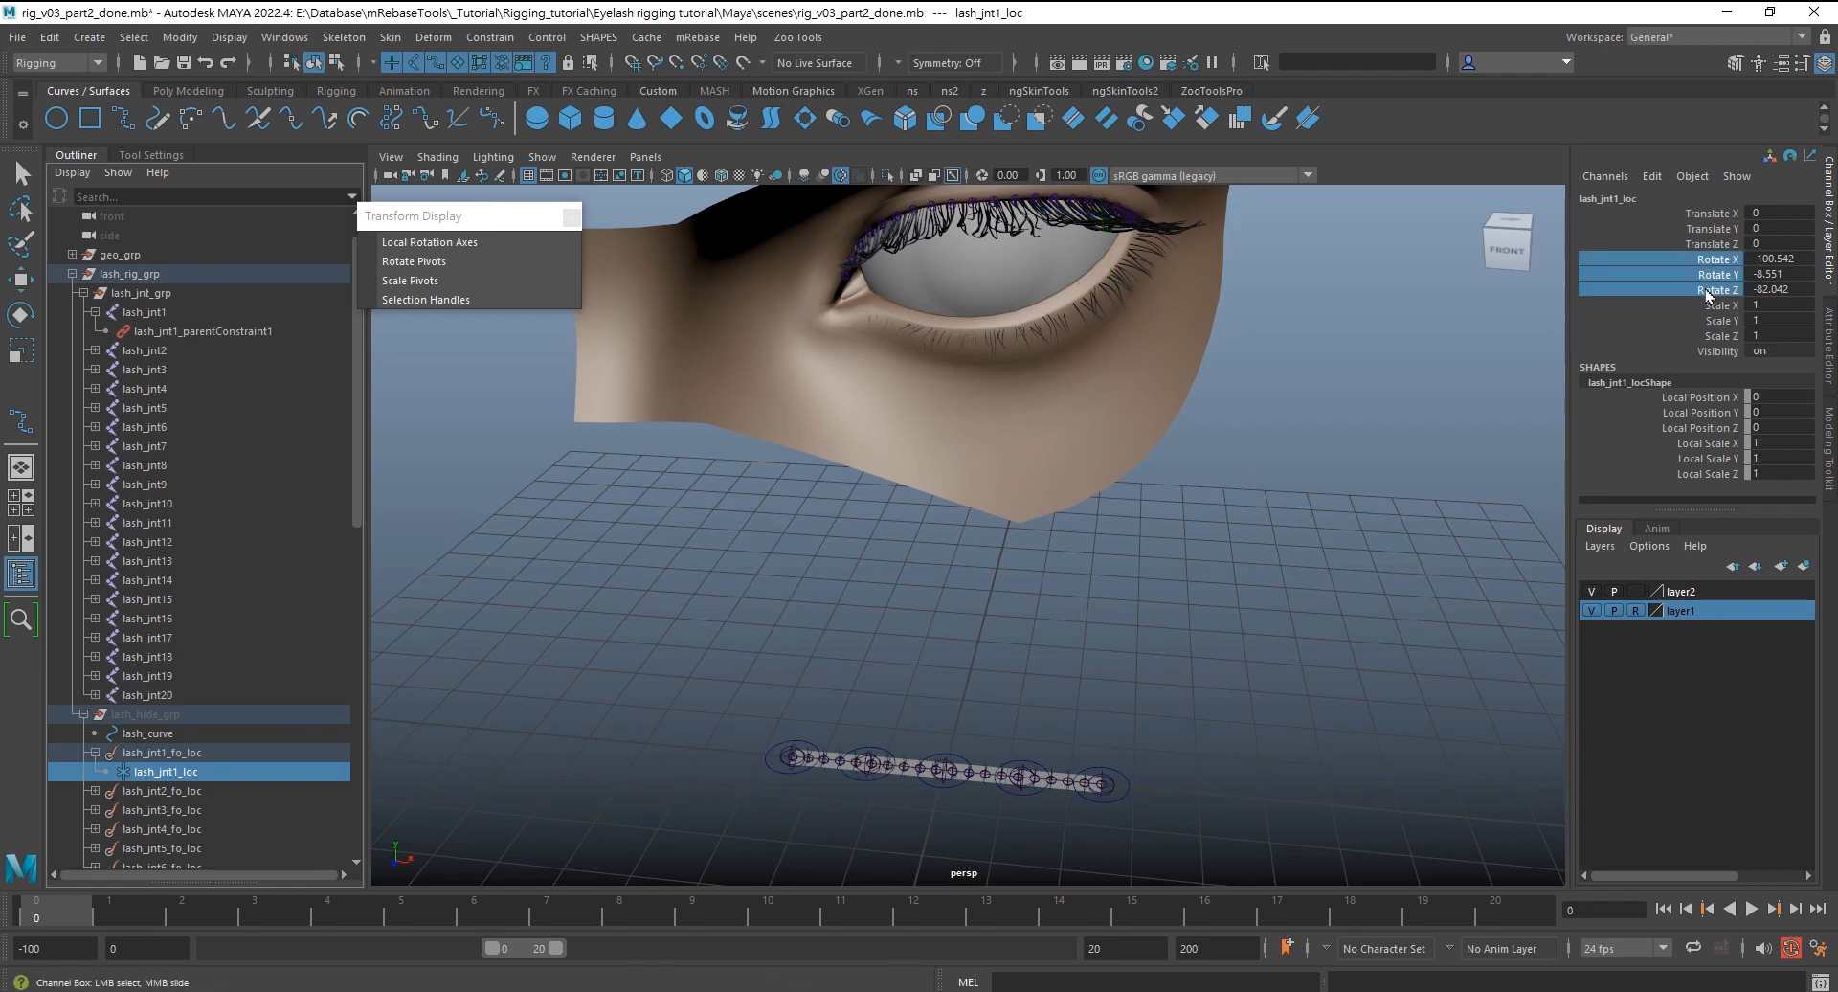
Duplicate the child locators of lash_jnt1_fo_loc through lash_jnt20_fo_loc and delete the shape nodes of the duplicates
click(94, 752)
click(107, 751)
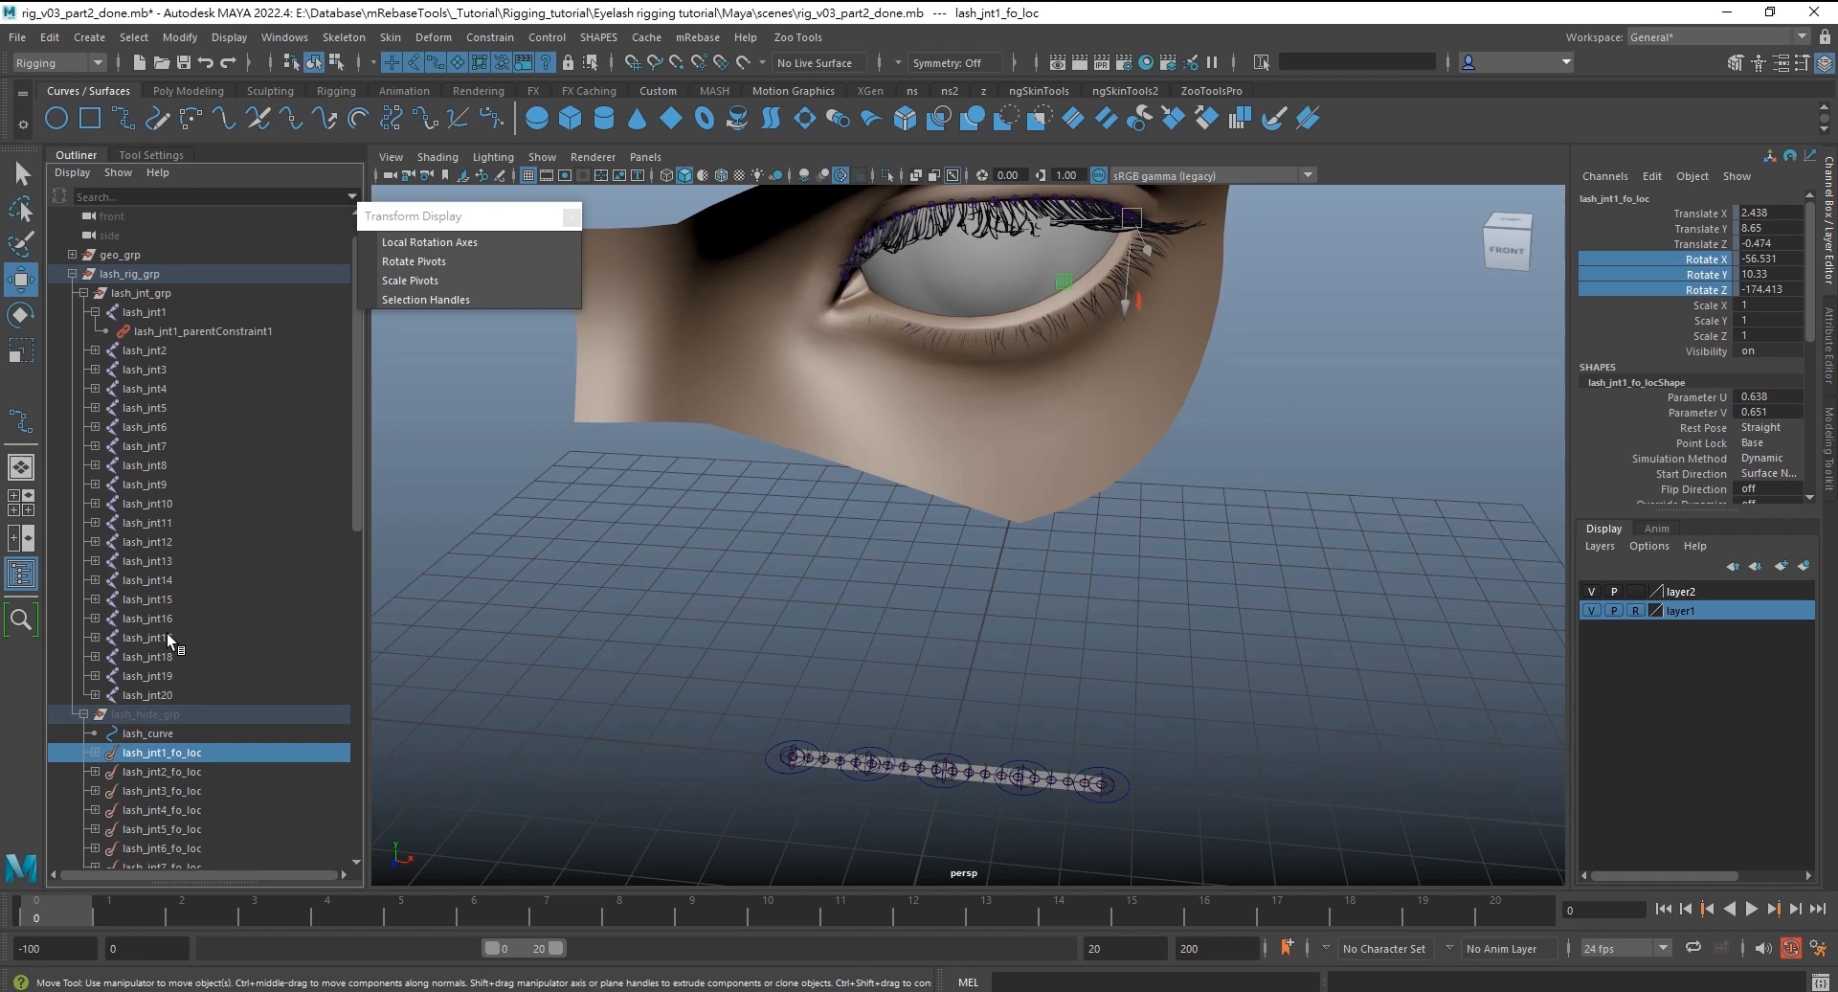
scroll(166, 632, down, 8)
shift+click(189, 655)
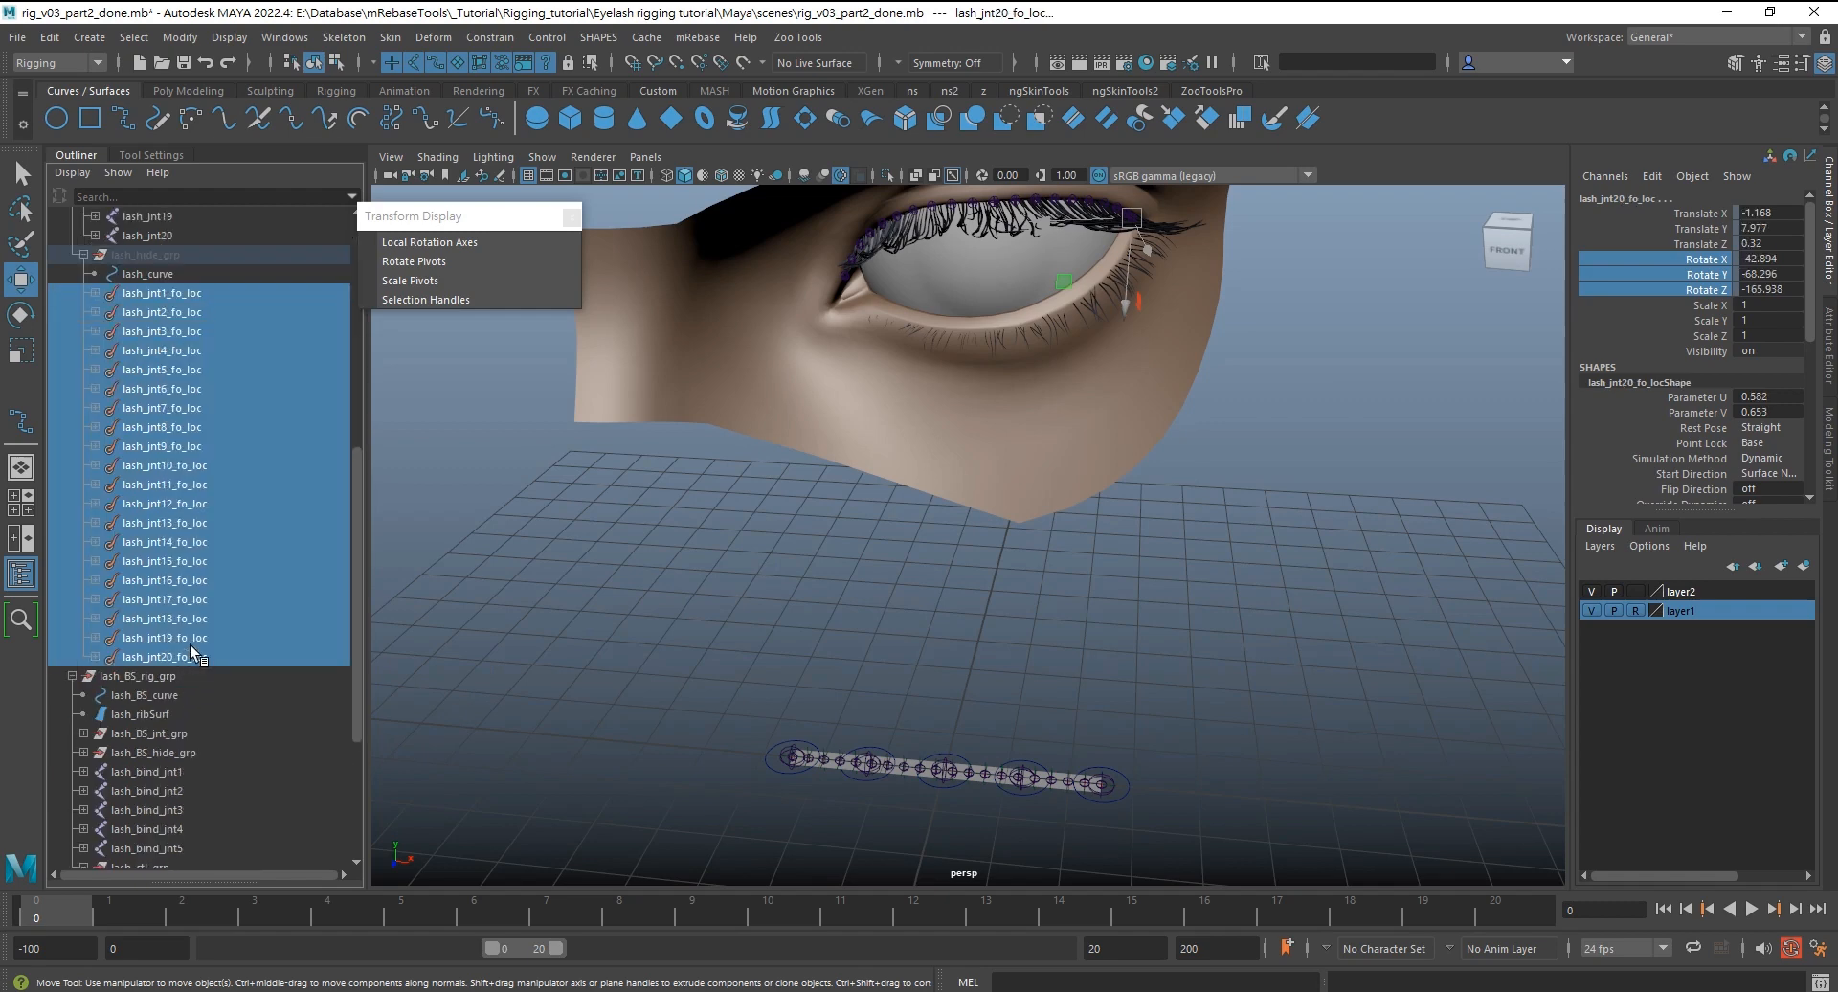
key(Down)
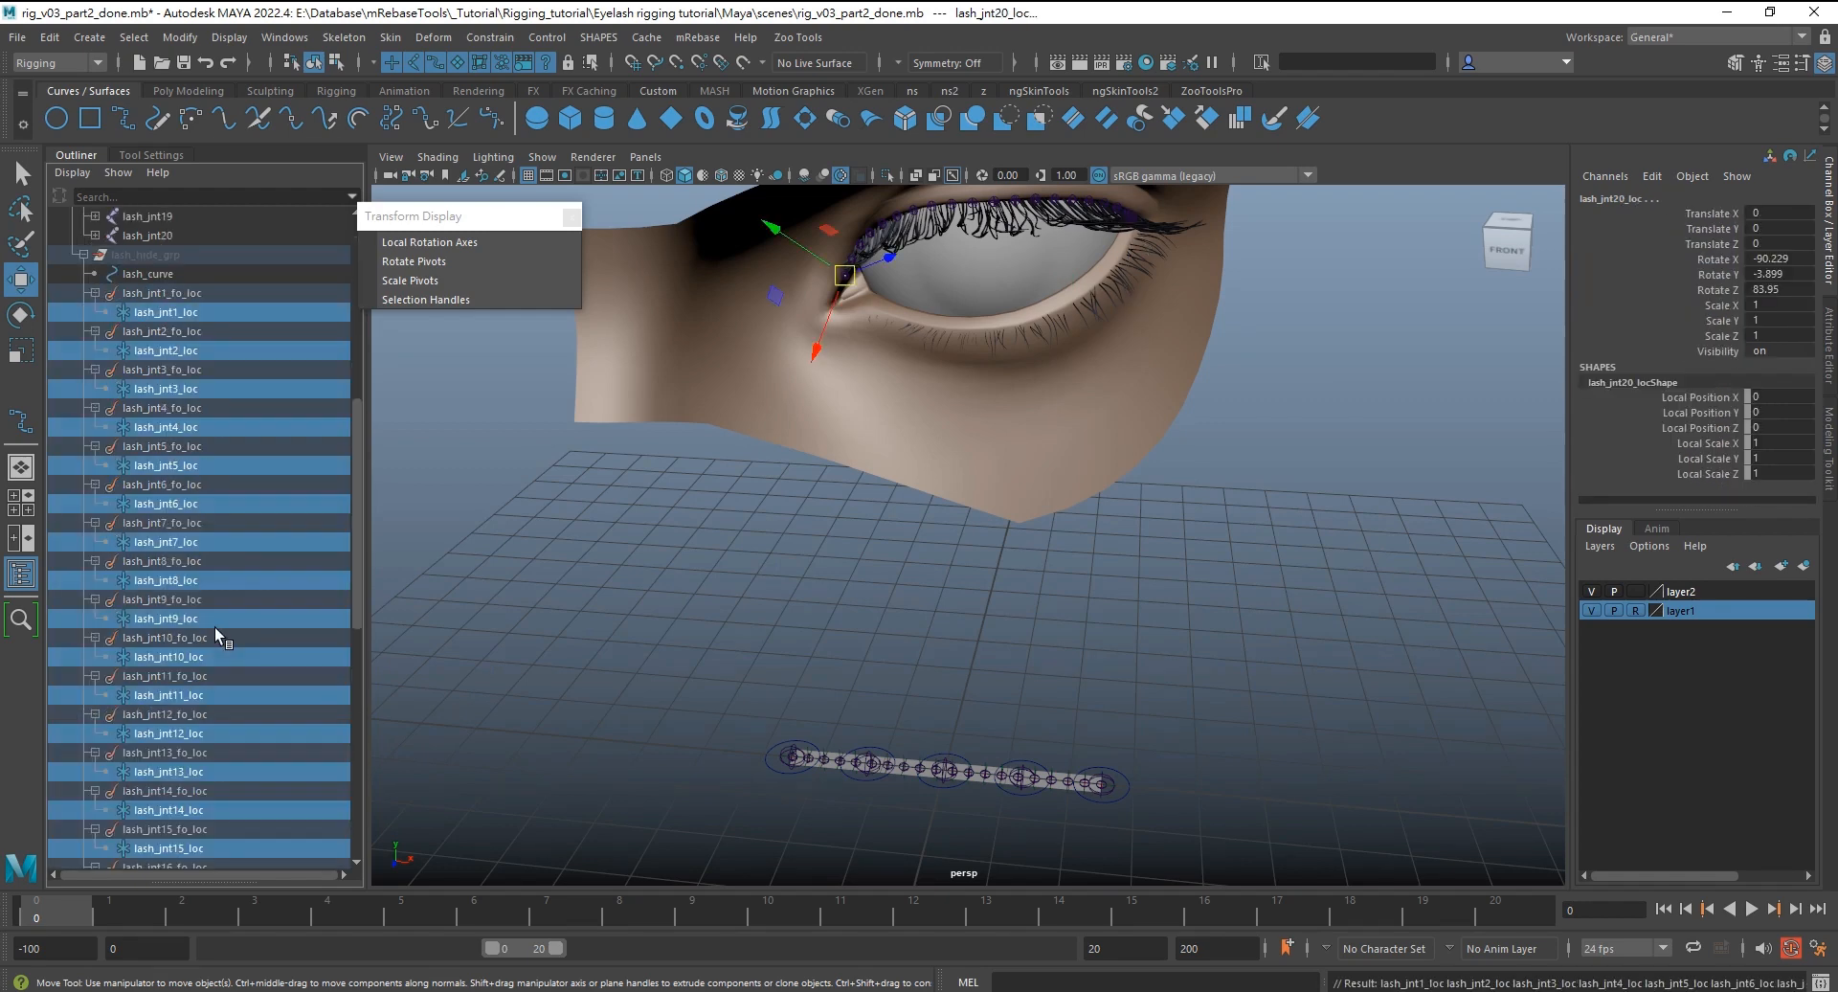
alt+middle_drag(493, 574, 497, 589)
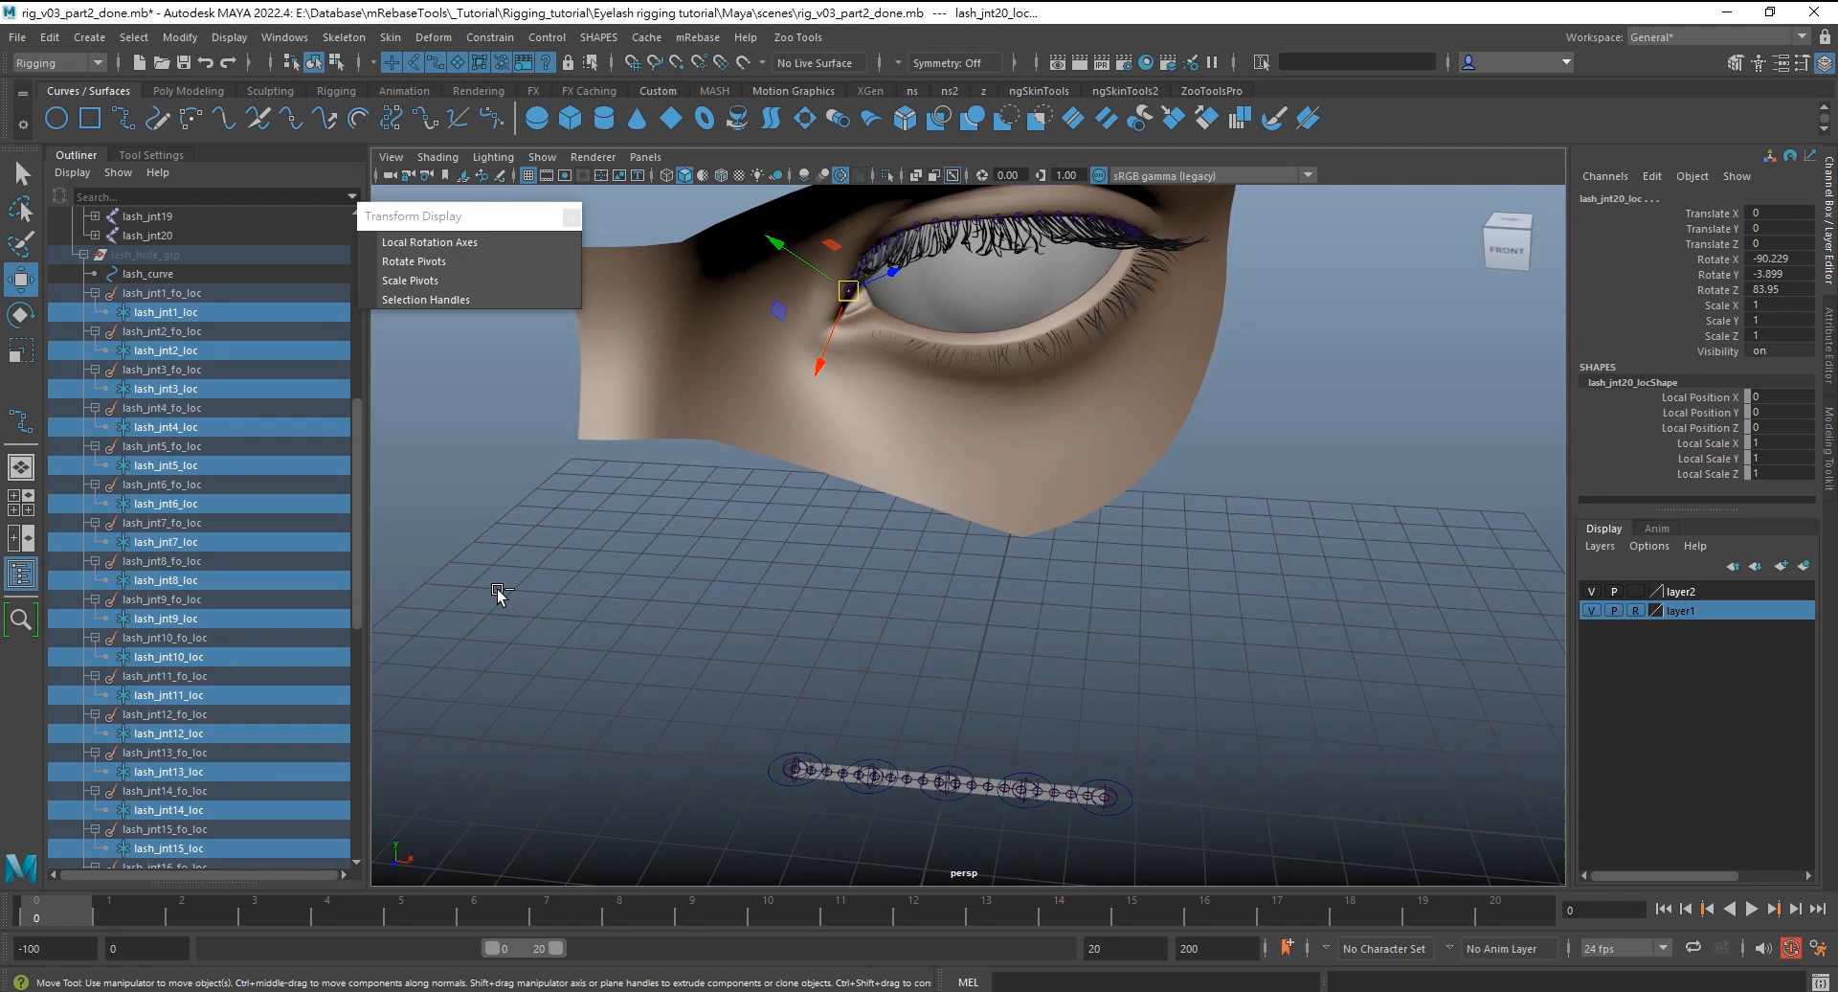
key(ctrl+d)
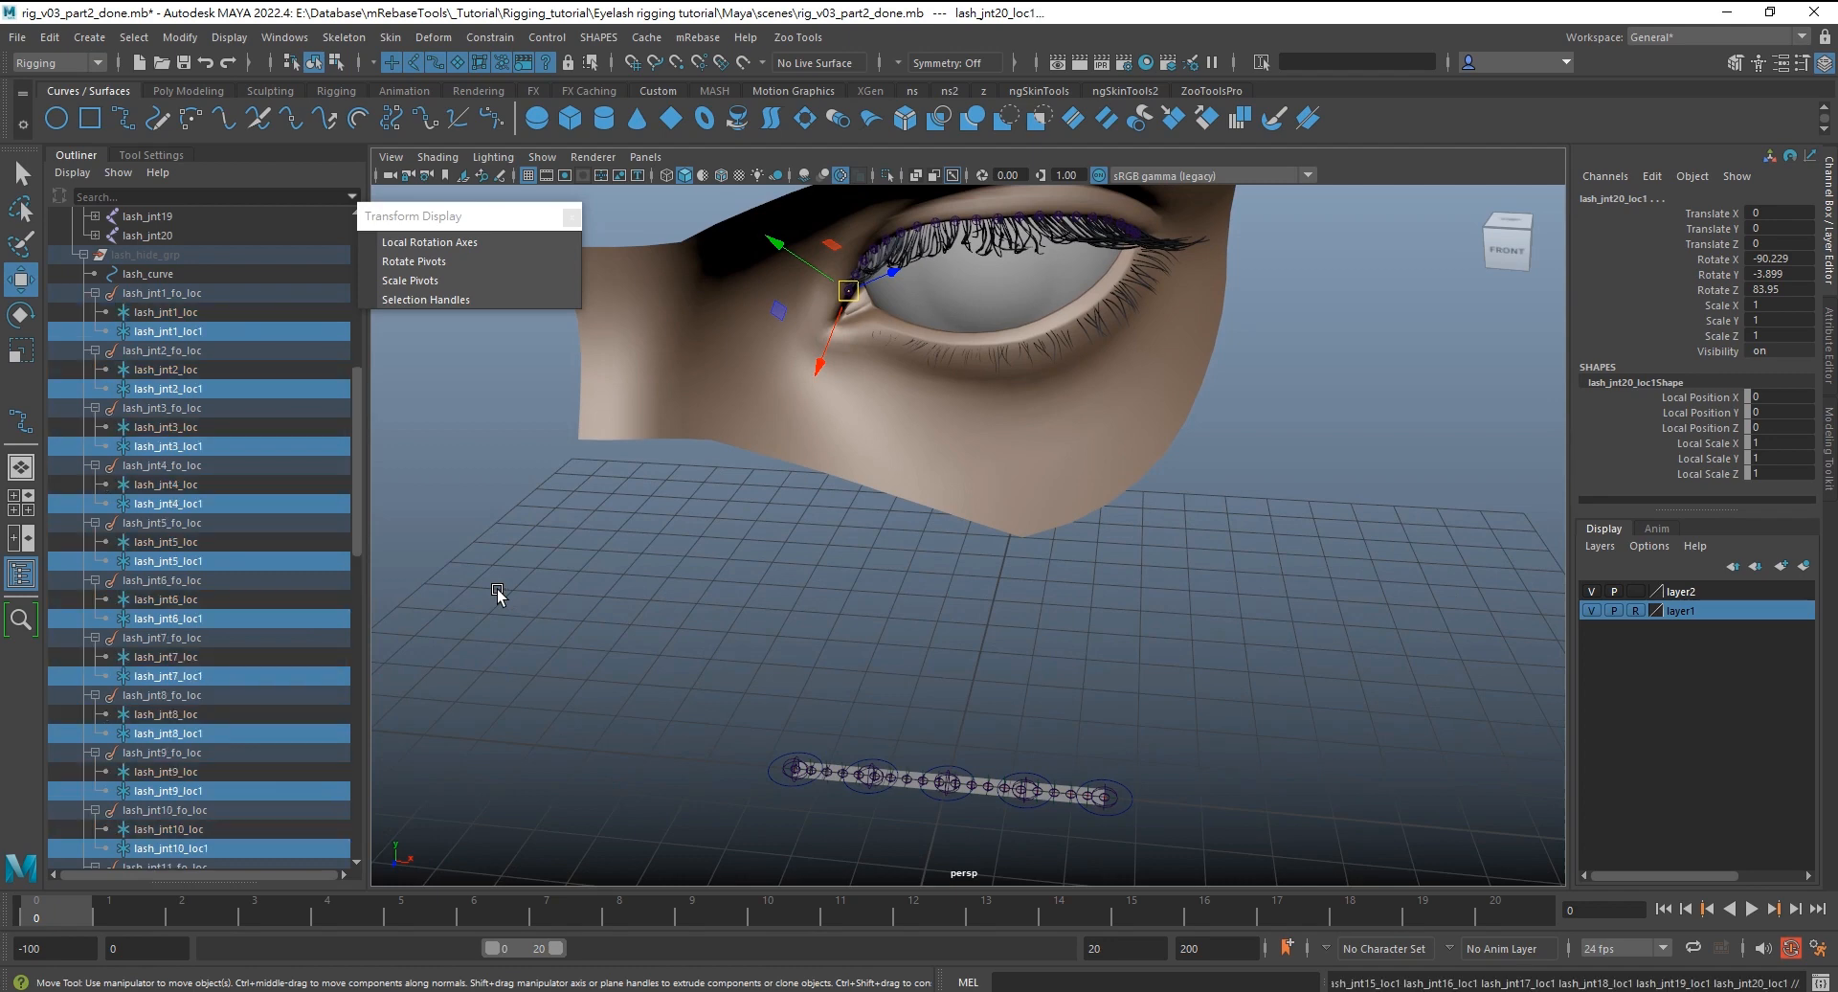
key(Down)
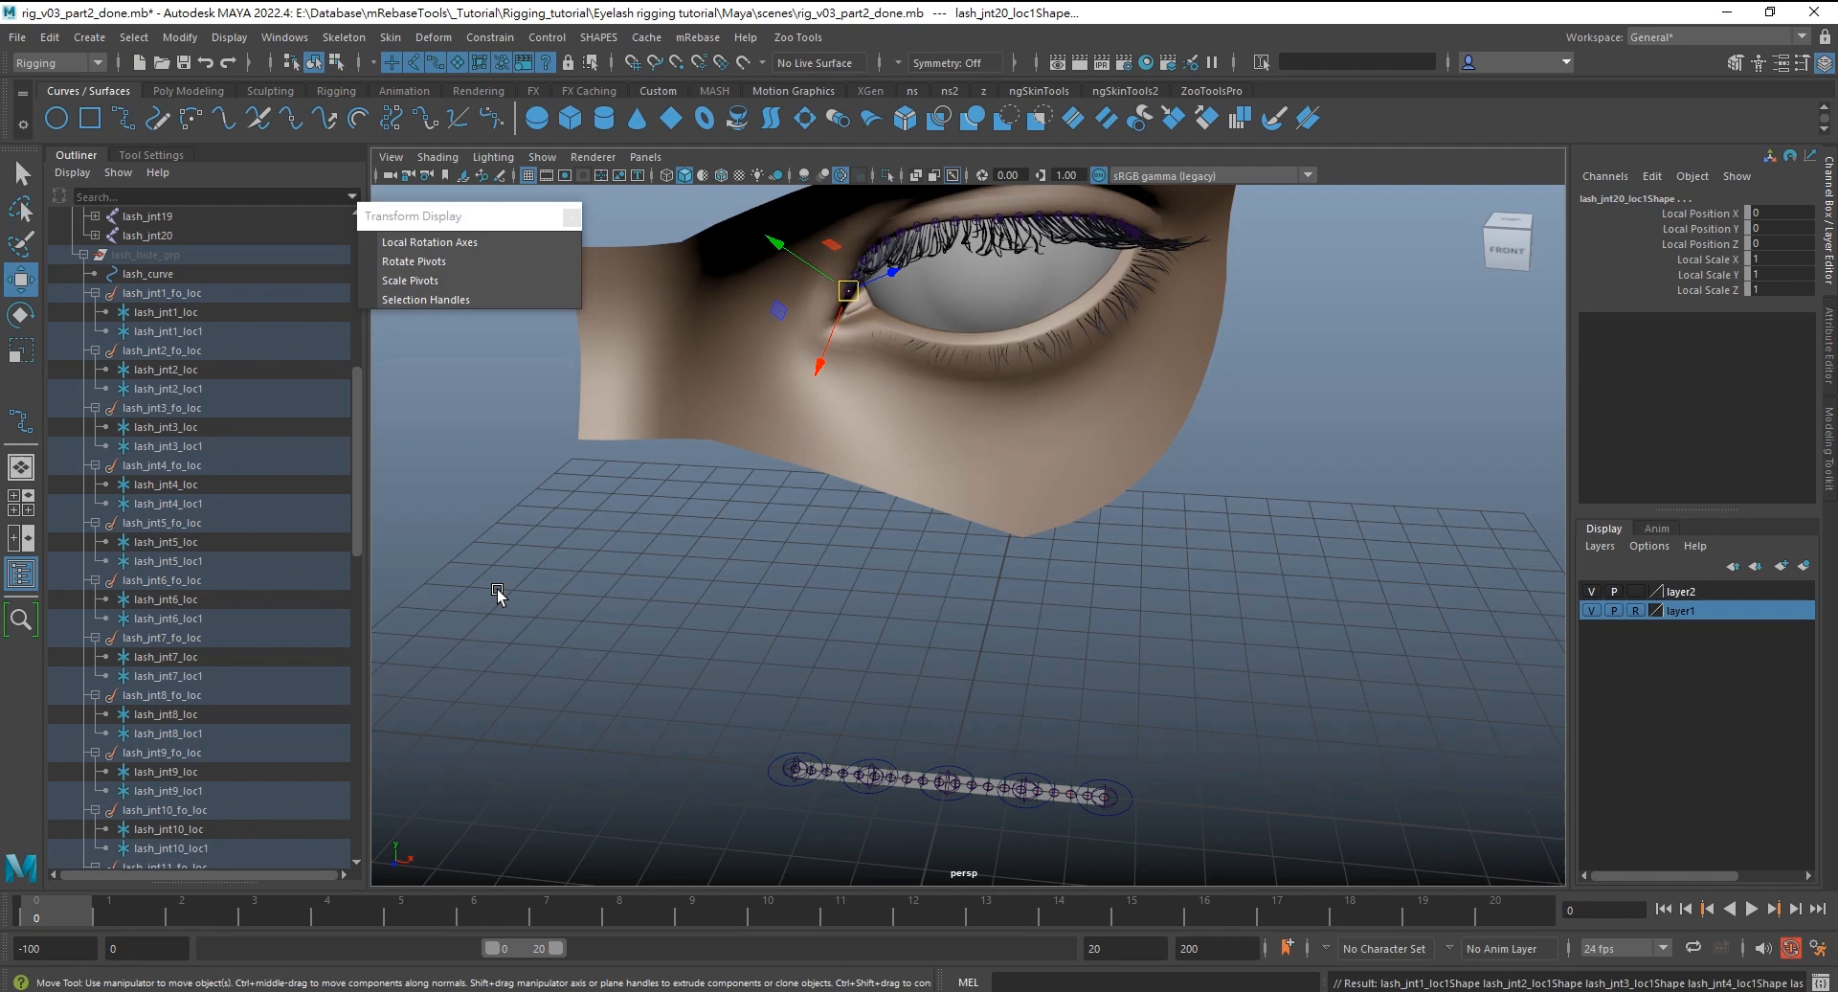
key(Delete)
Replace "_loc1" with "_loc_const_grp" in the names throughout the lash_hide_grp hierarchy using the Renamer tool
click(169, 255)
click(698, 37)
click(727, 69)
text(_loc1)
key(Tab)
text(_loc_const_grp)
click(1058, 636)
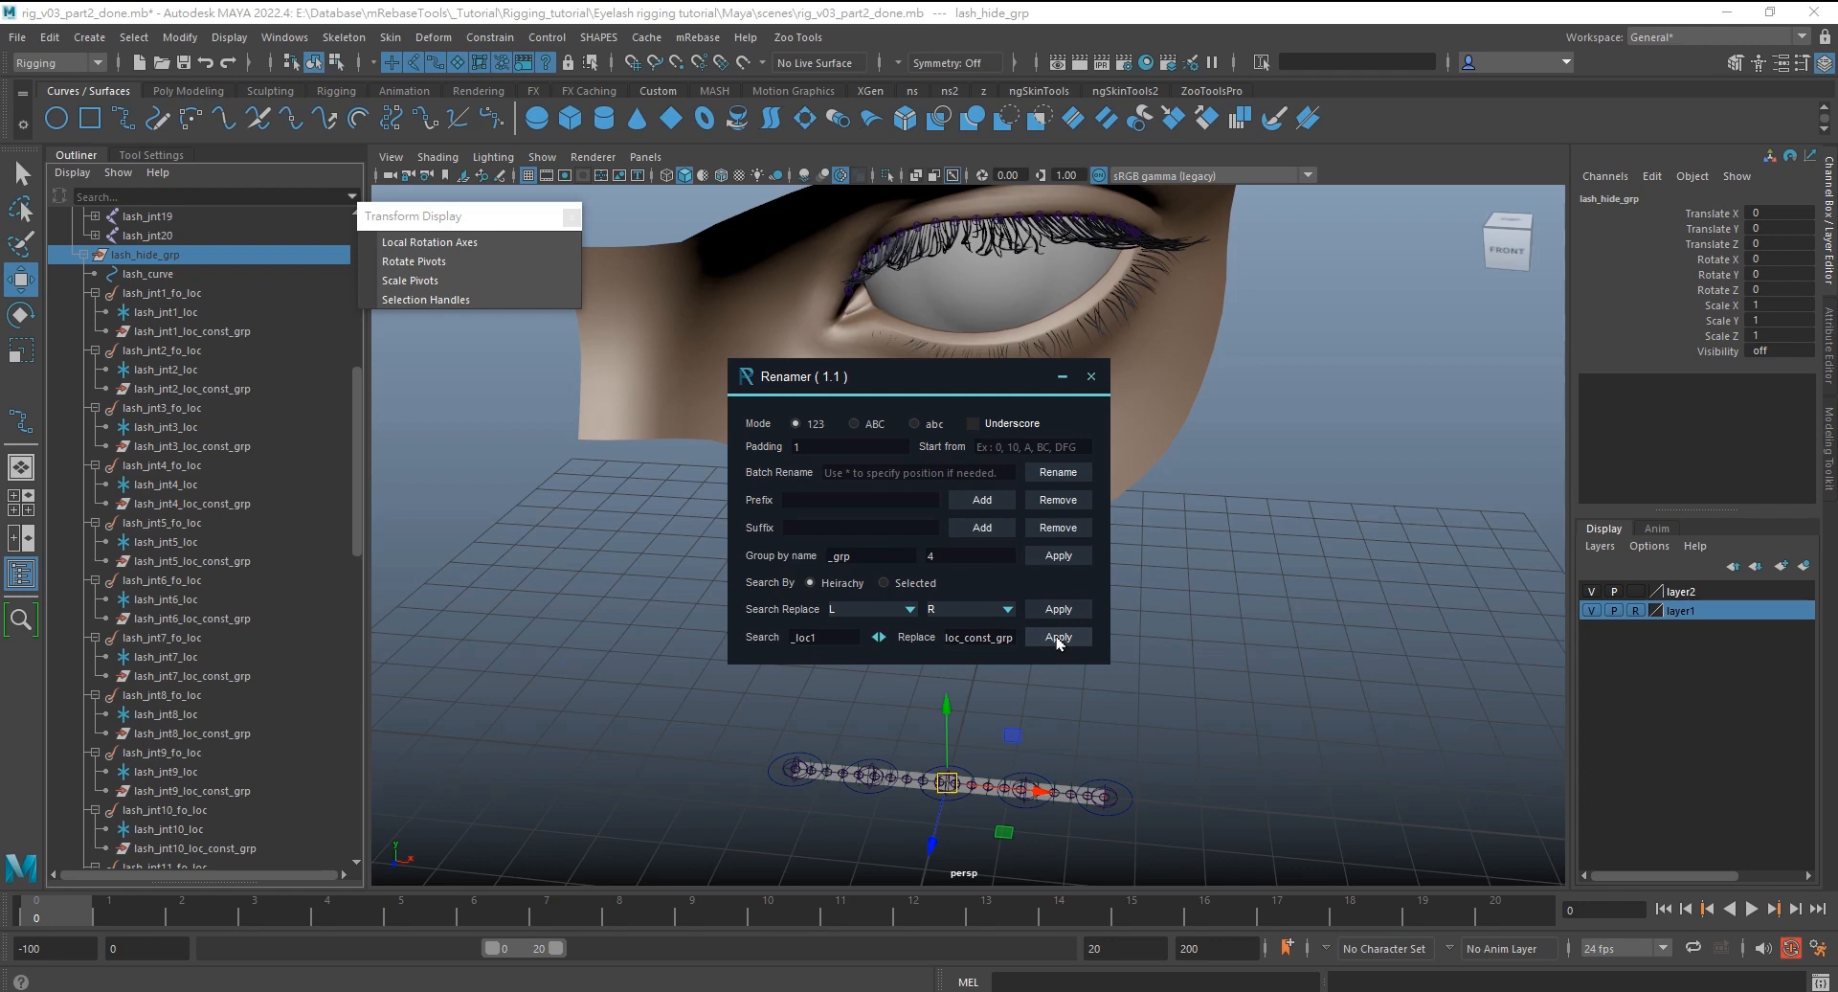
click(1090, 377)
click(670, 402)
Parent each of the 20 lash_jnt loc_const_grp groups under its matching lash_jnt locator in lash_hide_grp
middle_drag(176, 331, 168, 312)
middle_drag(175, 369, 168, 350)
middle_drag(185, 408, 172, 389)
mouse_move(186, 446)
middle_down()
mouse_move(173, 427)
mouse_move(186, 465)
middle_up()
middle_drag(191, 523, 180, 504)
mouse_move(185, 561)
middle_down()
mouse_move(178, 542)
mouse_move(178, 581)
middle_up()
mouse_move(195, 638)
middle_down()
mouse_move(193, 617)
mouse_move(192, 657)
middle_up()
middle_drag(207, 714, 199, 695)
middle_drag(215, 753, 212, 733)
middle_drag(216, 791, 213, 772)
scroll(239, 715, down, 5)
middle_drag(213, 523, 205, 504)
middle_drag(211, 561, 203, 544)
middle_drag(207, 599, 203, 580)
middle_drag(205, 638, 203, 618)
middle_drag(210, 676, 220, 732)
scroll(205, 703, up, 14)
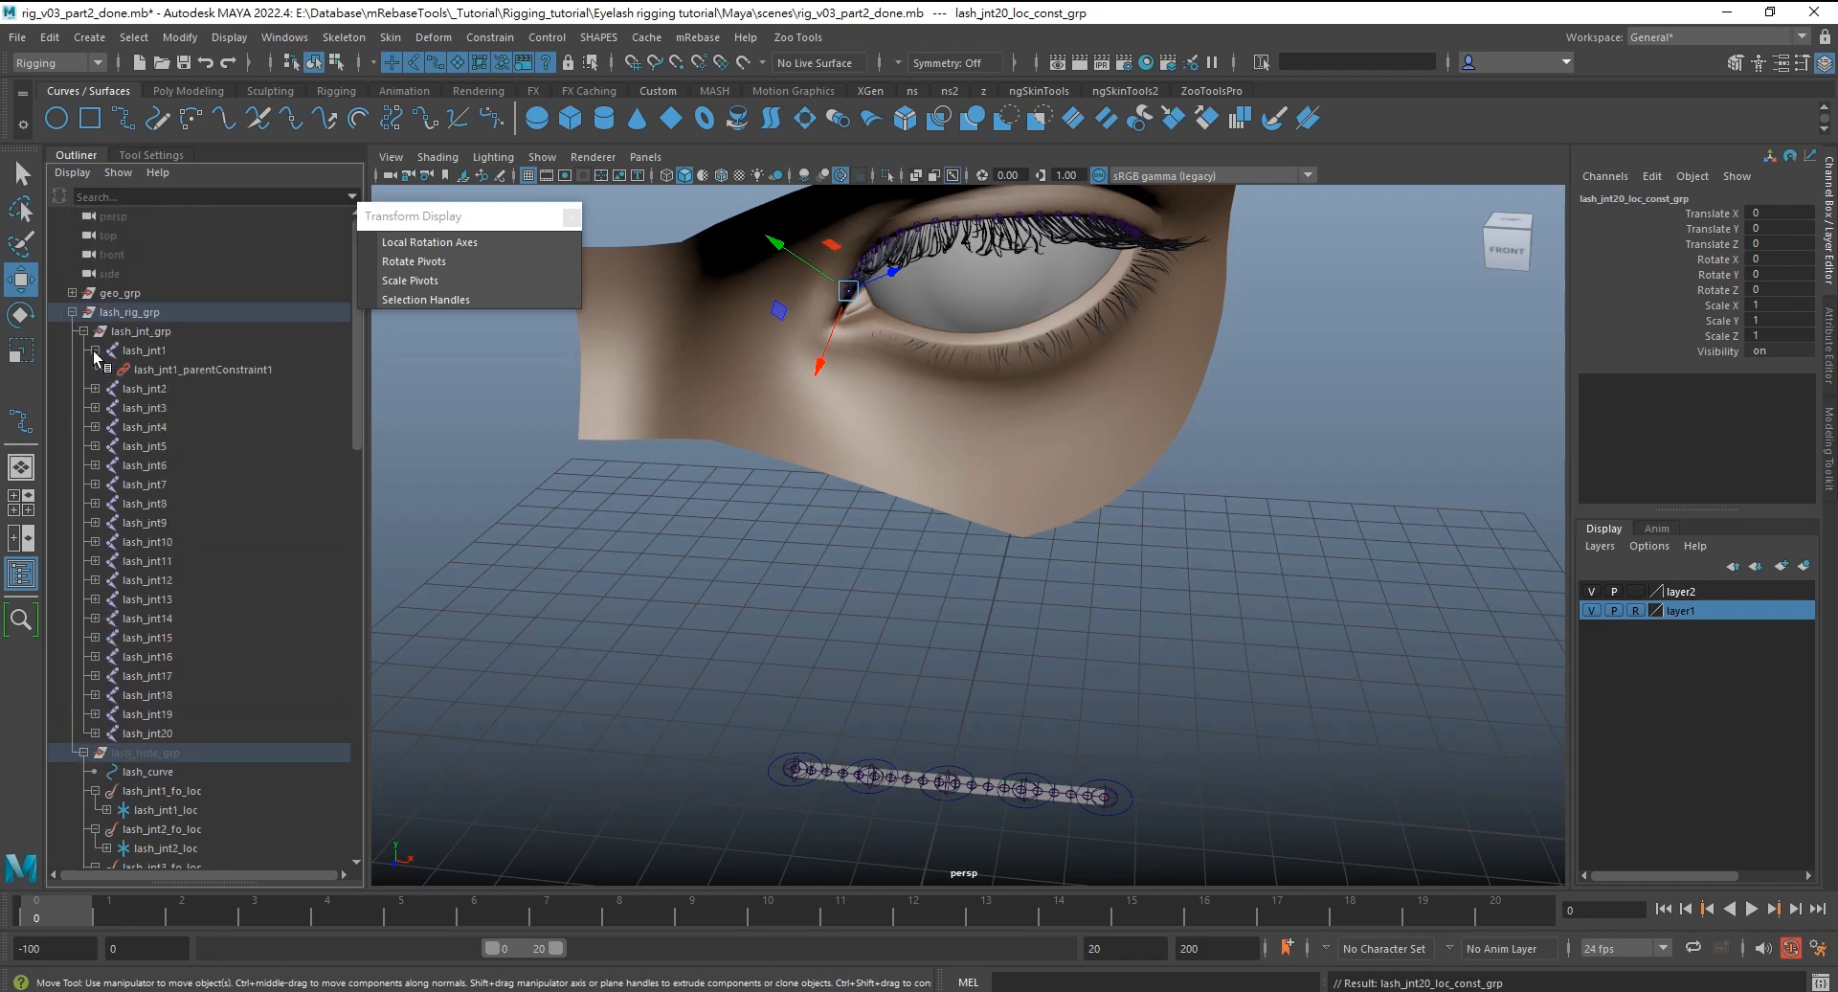
Delete the existing parent constraints under lash_jnt1 through lash_jnt20
click(95, 351)
click(83, 331)
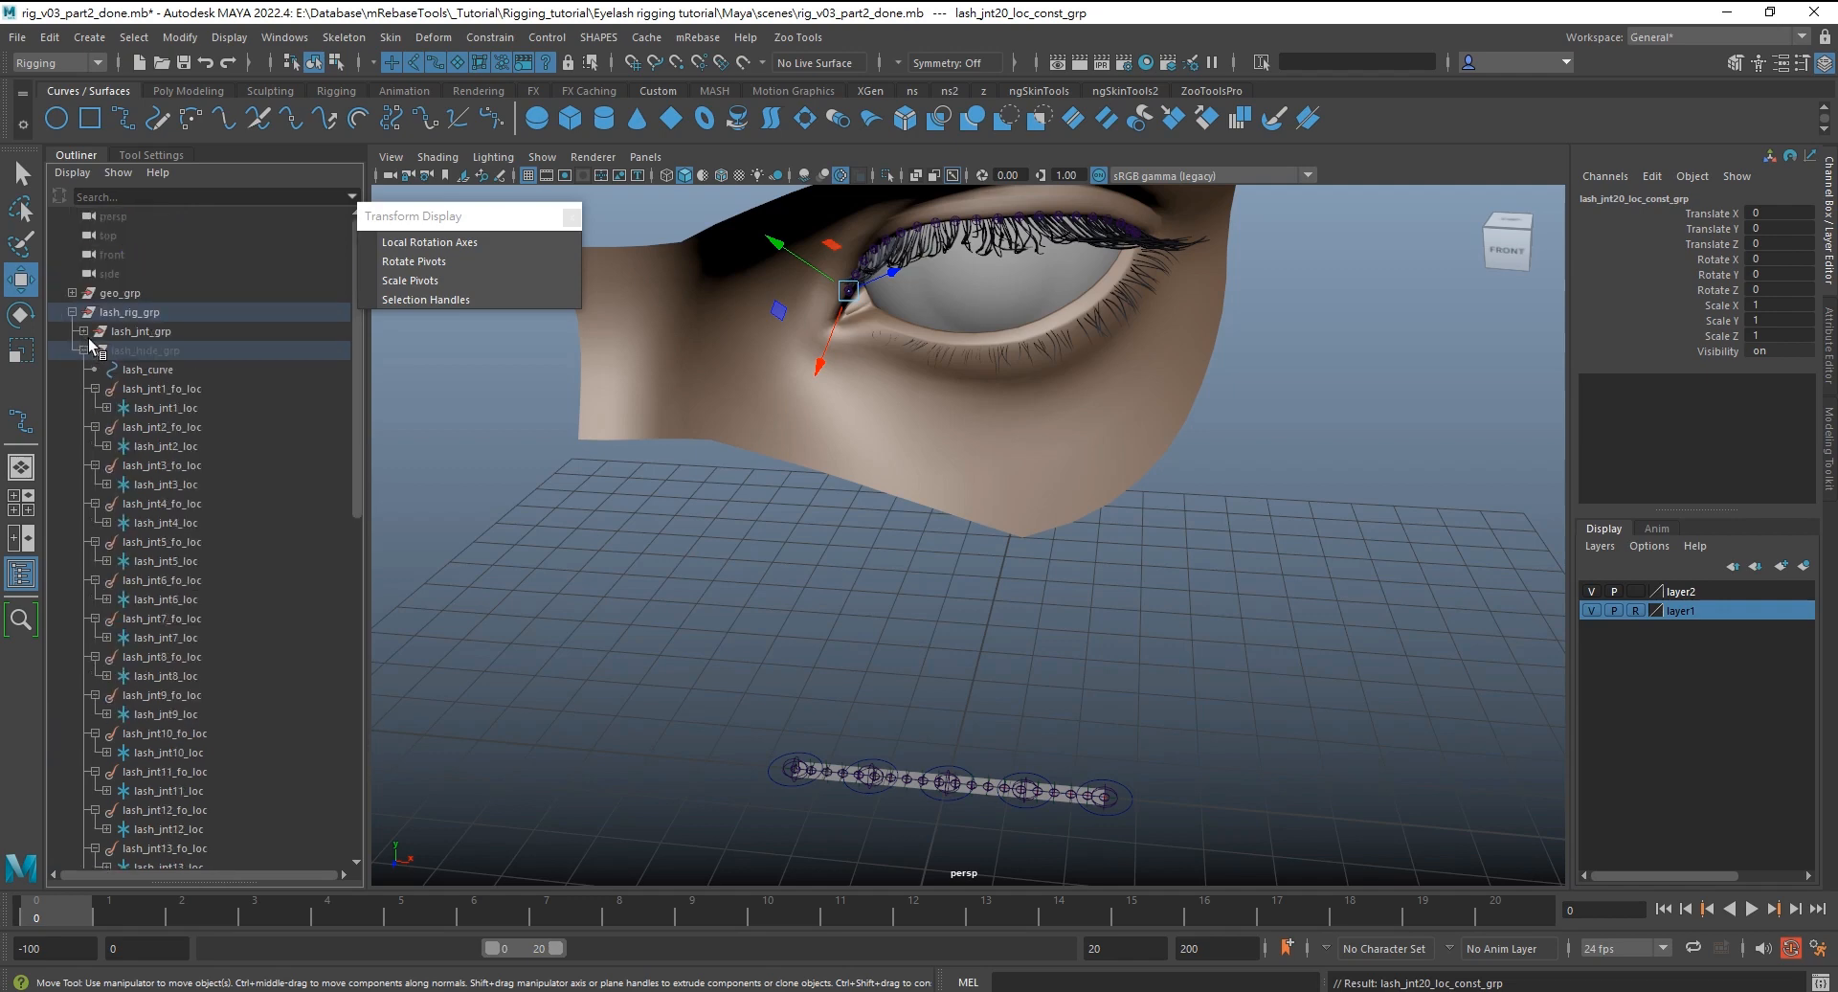
shift+click(83, 331)
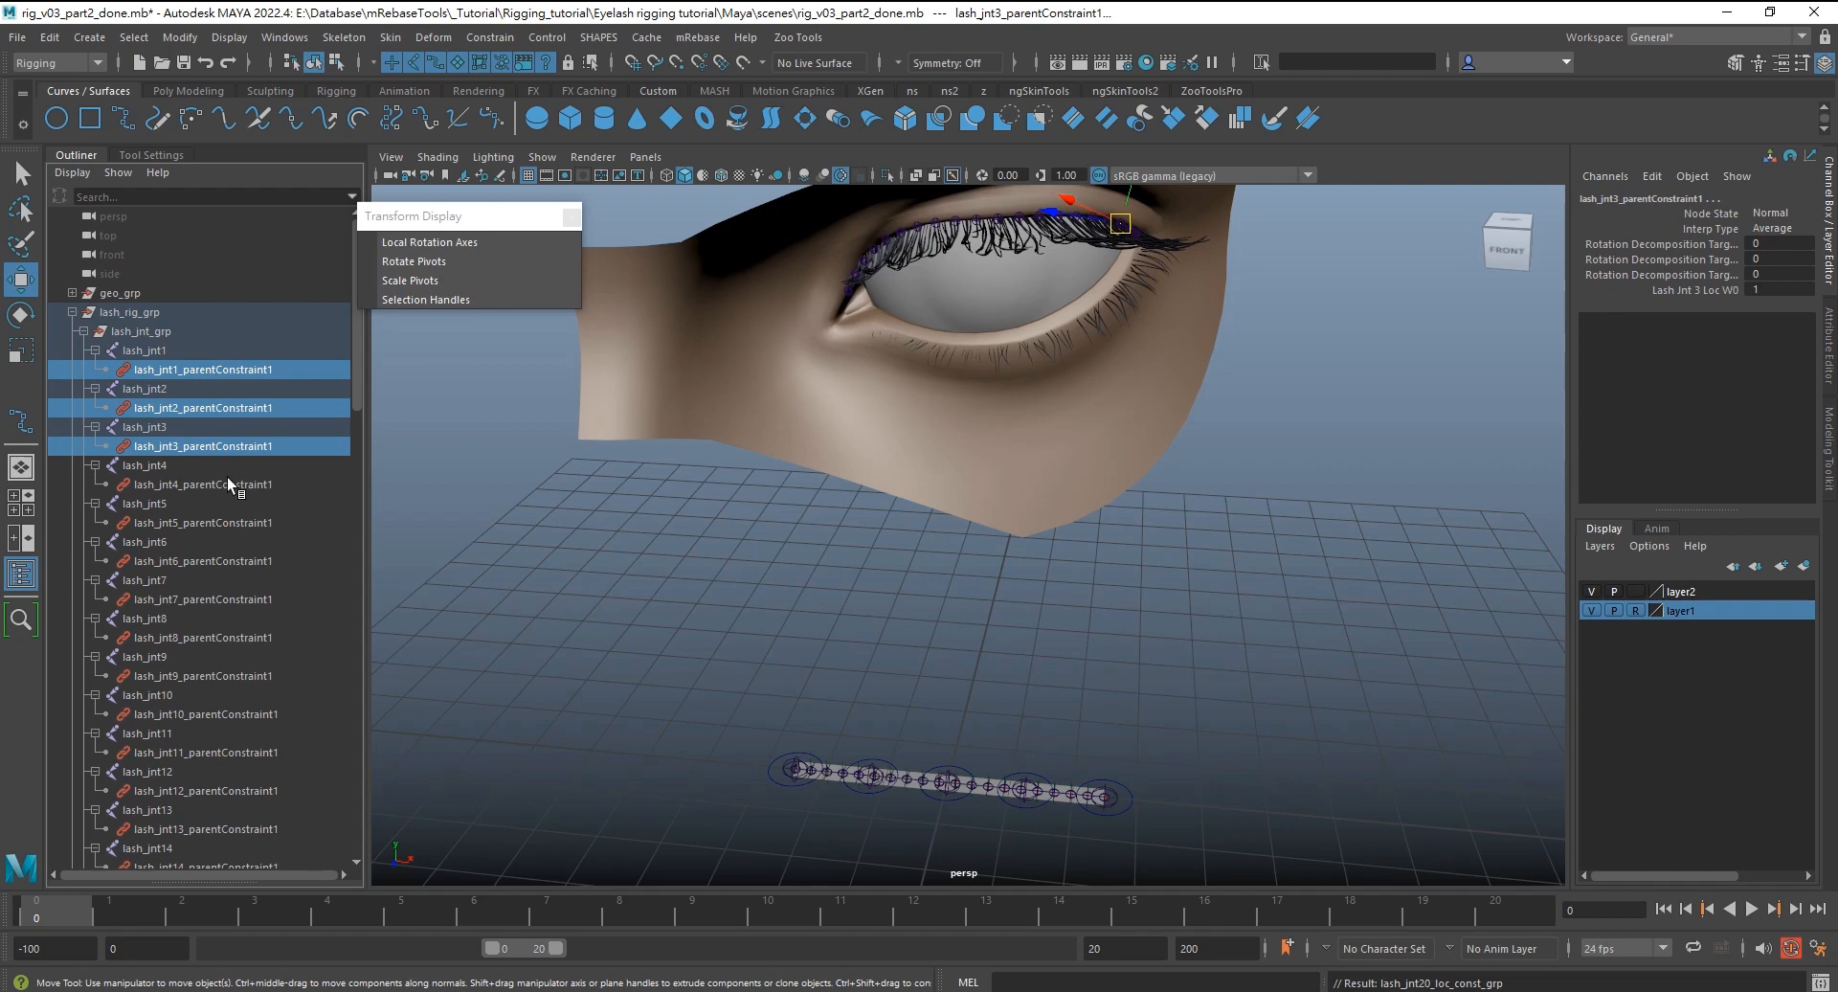
ctrl+click(264, 641)
ctrl+click(261, 676)
ctrl+click(258, 714)
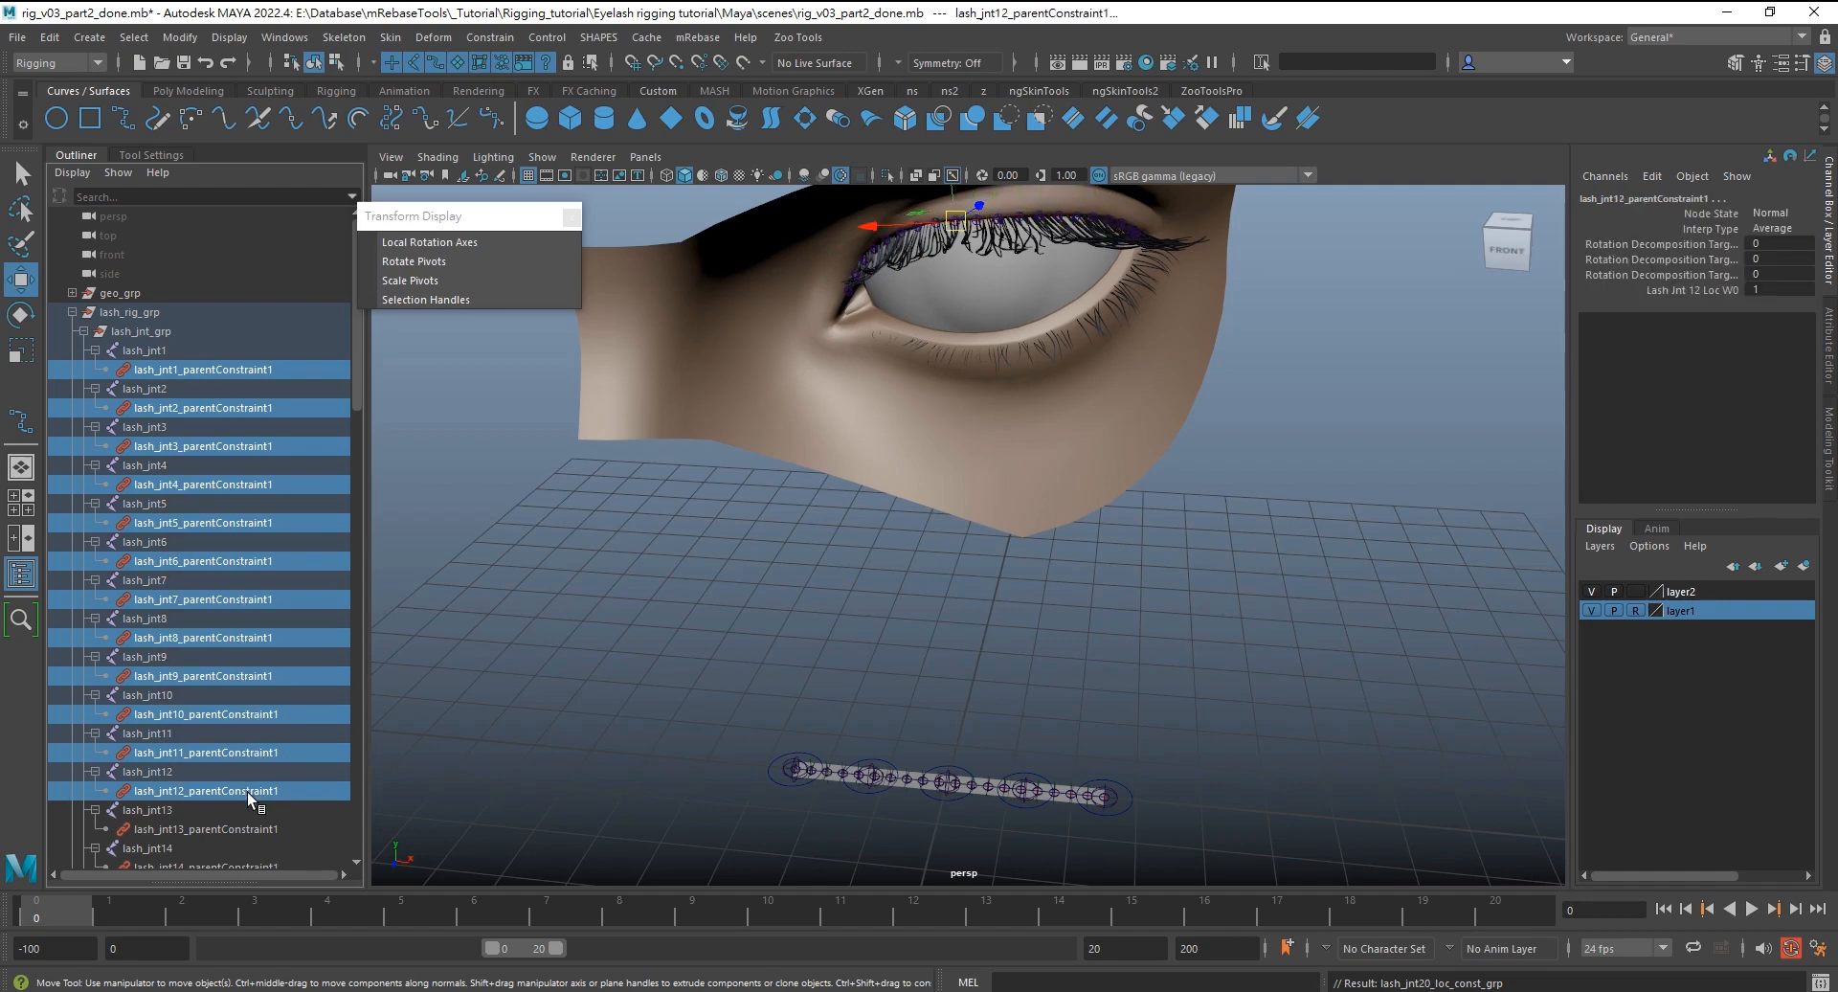
scroll(251, 619, down, 5)
ctrl+click(268, 599)
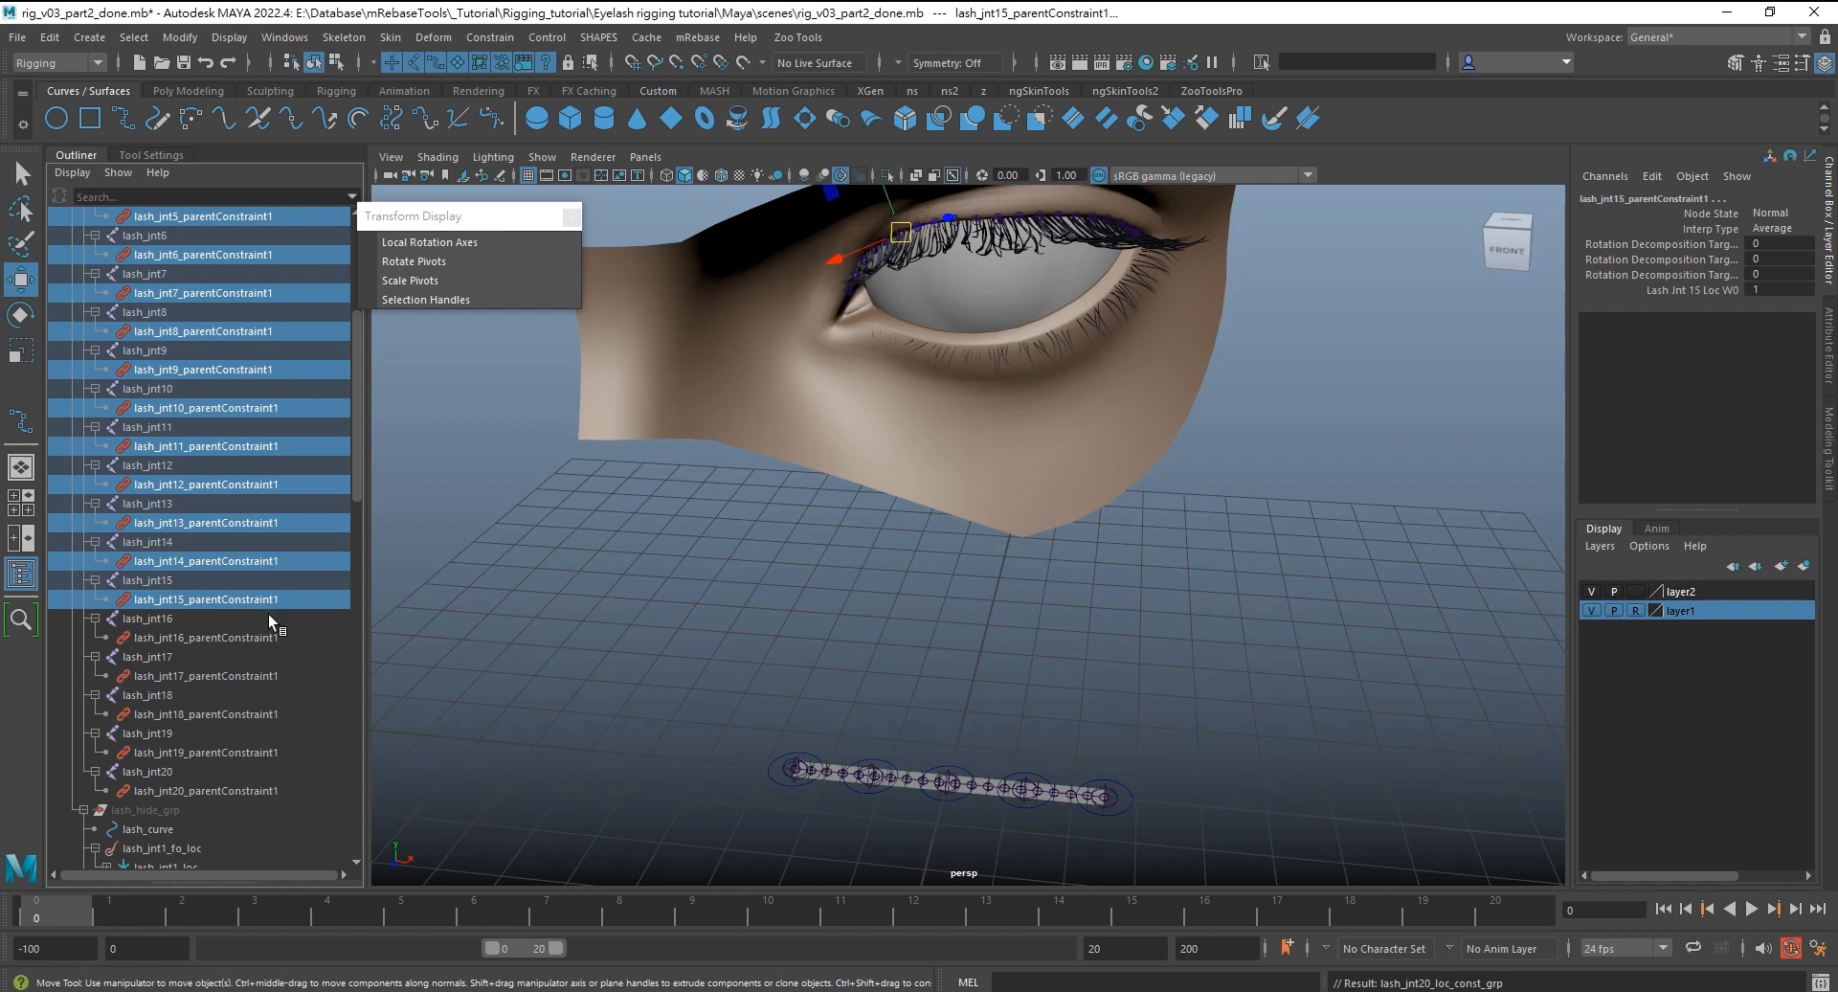
ctrl+click(263, 638)
ctrl+click(257, 675)
ctrl+click(249, 715)
ctrl+click(252, 753)
ctrl+click(282, 791)
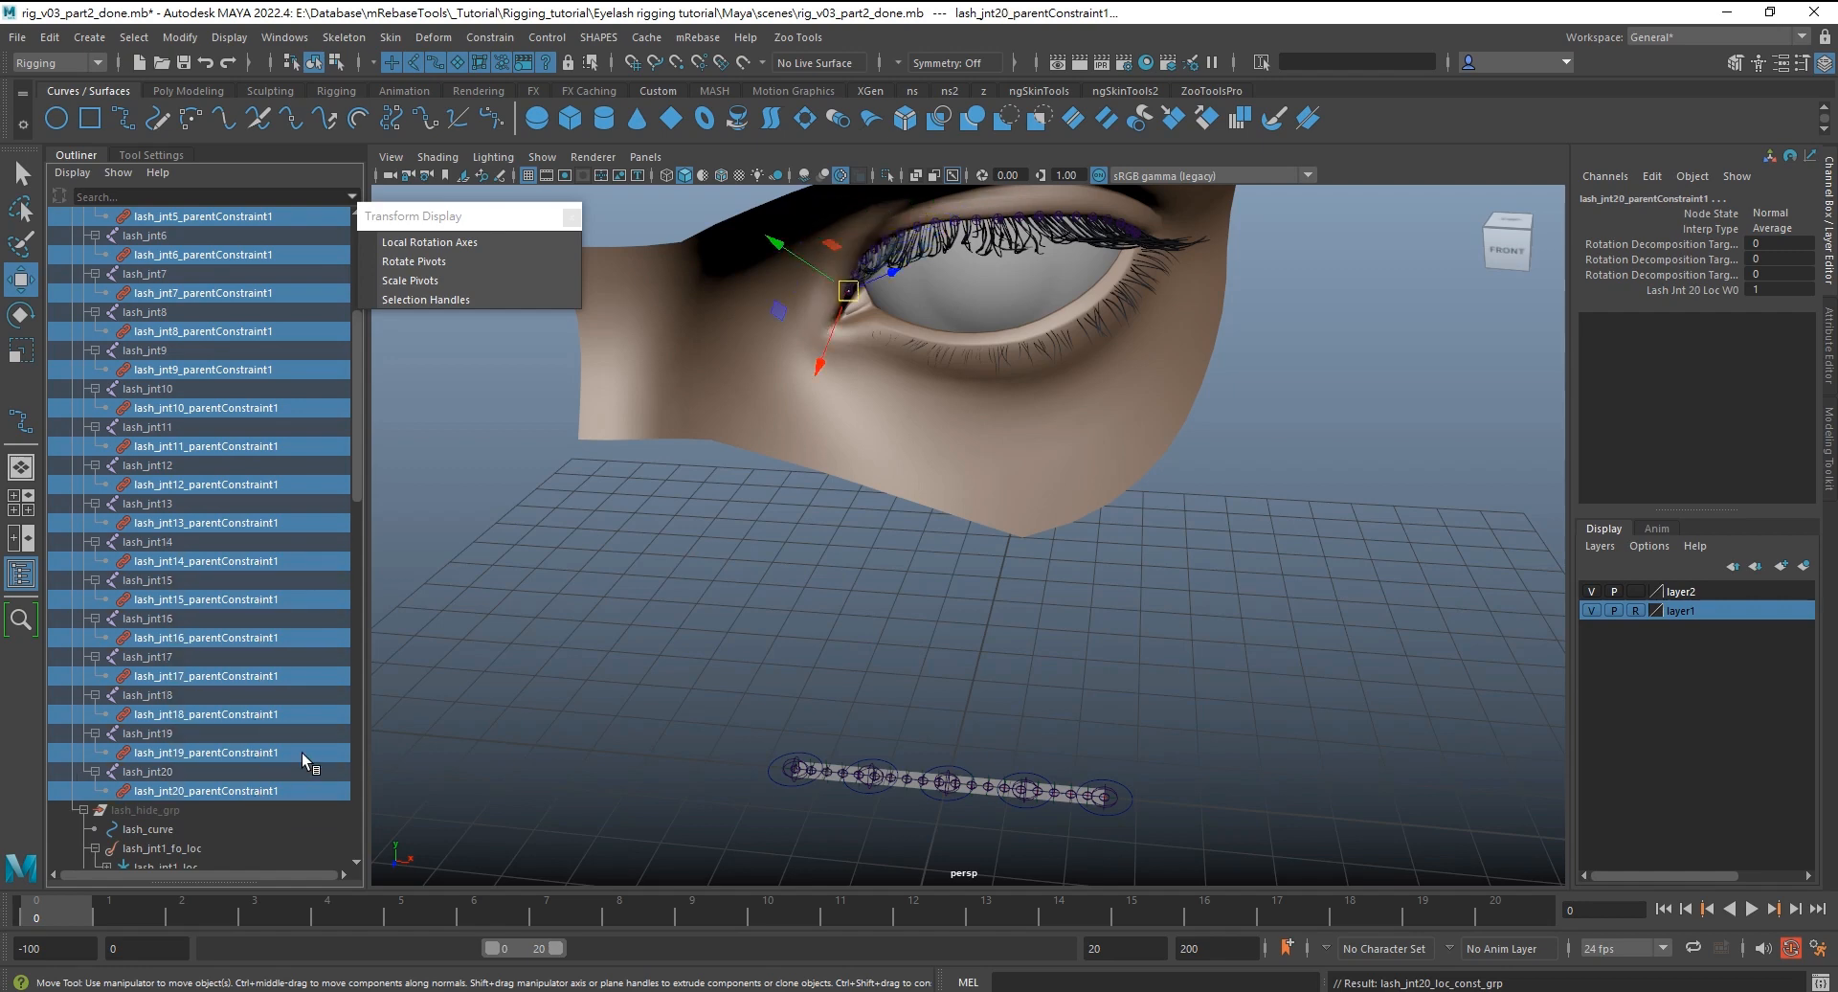
key(Delete)
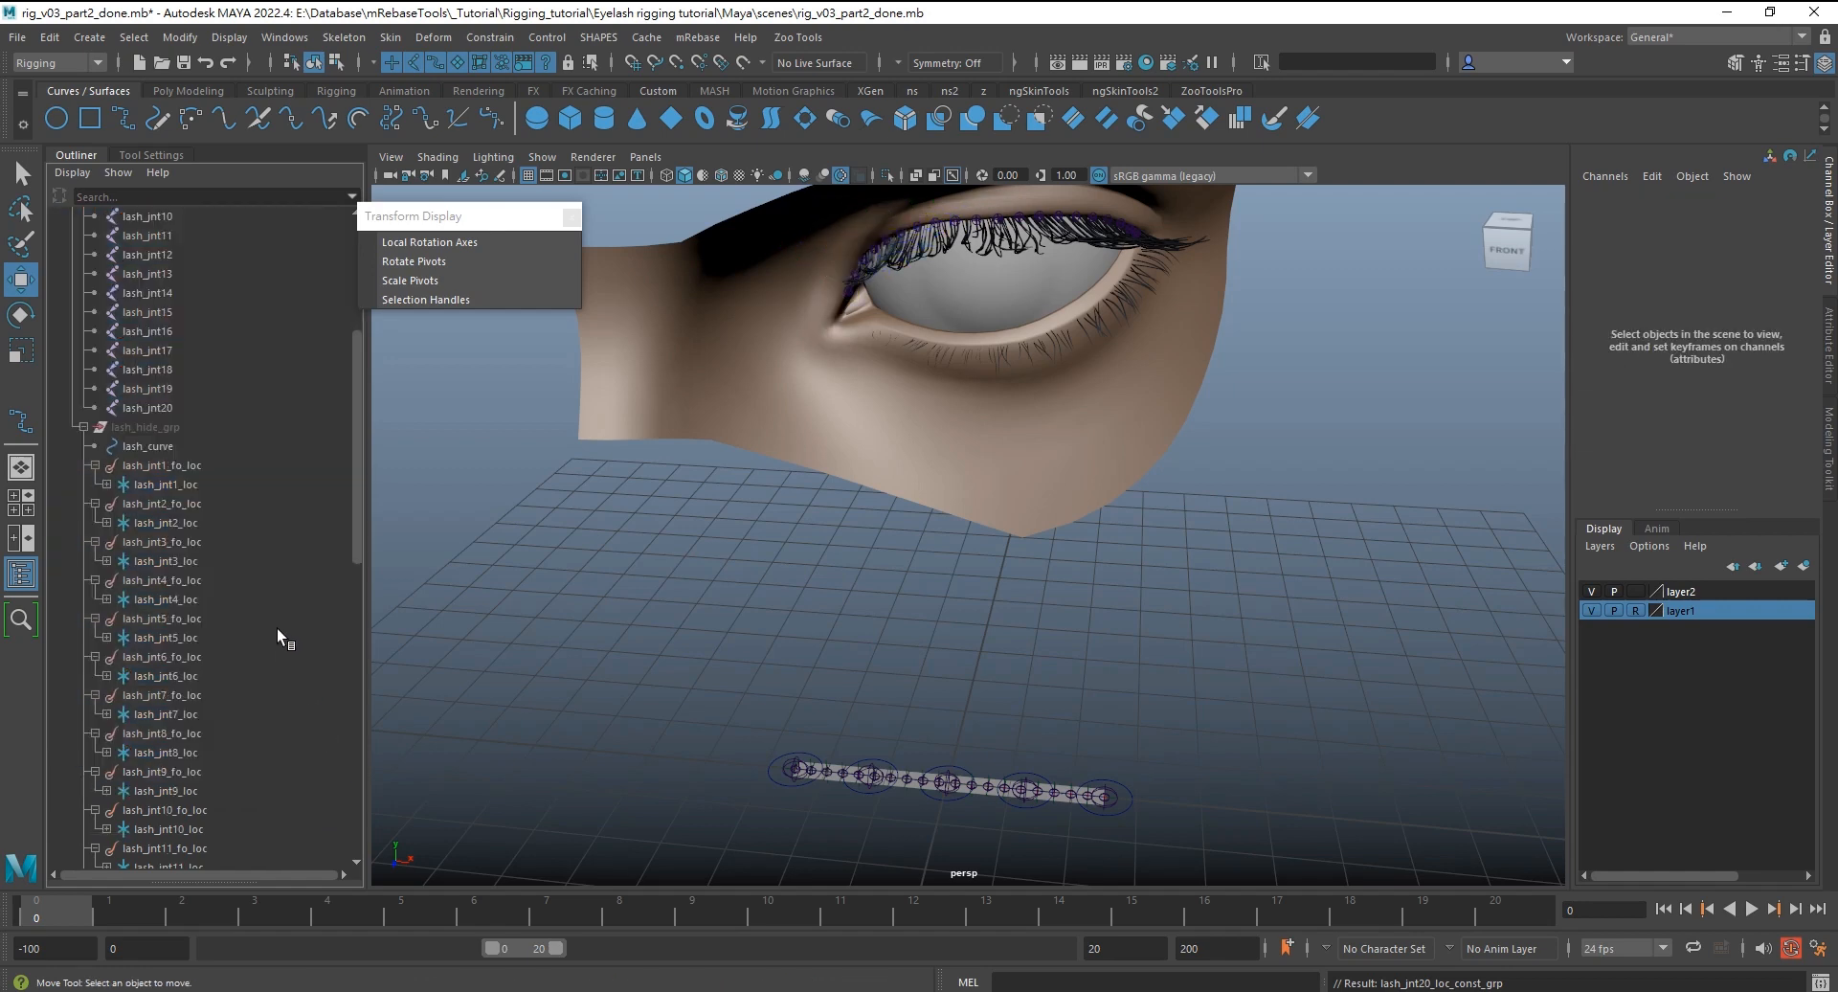
Run the Python script that parent-constrains lash_jnt1 through lash_jnt20 to their matching _loc_const_grp groups with maintain offset on
click(107, 484)
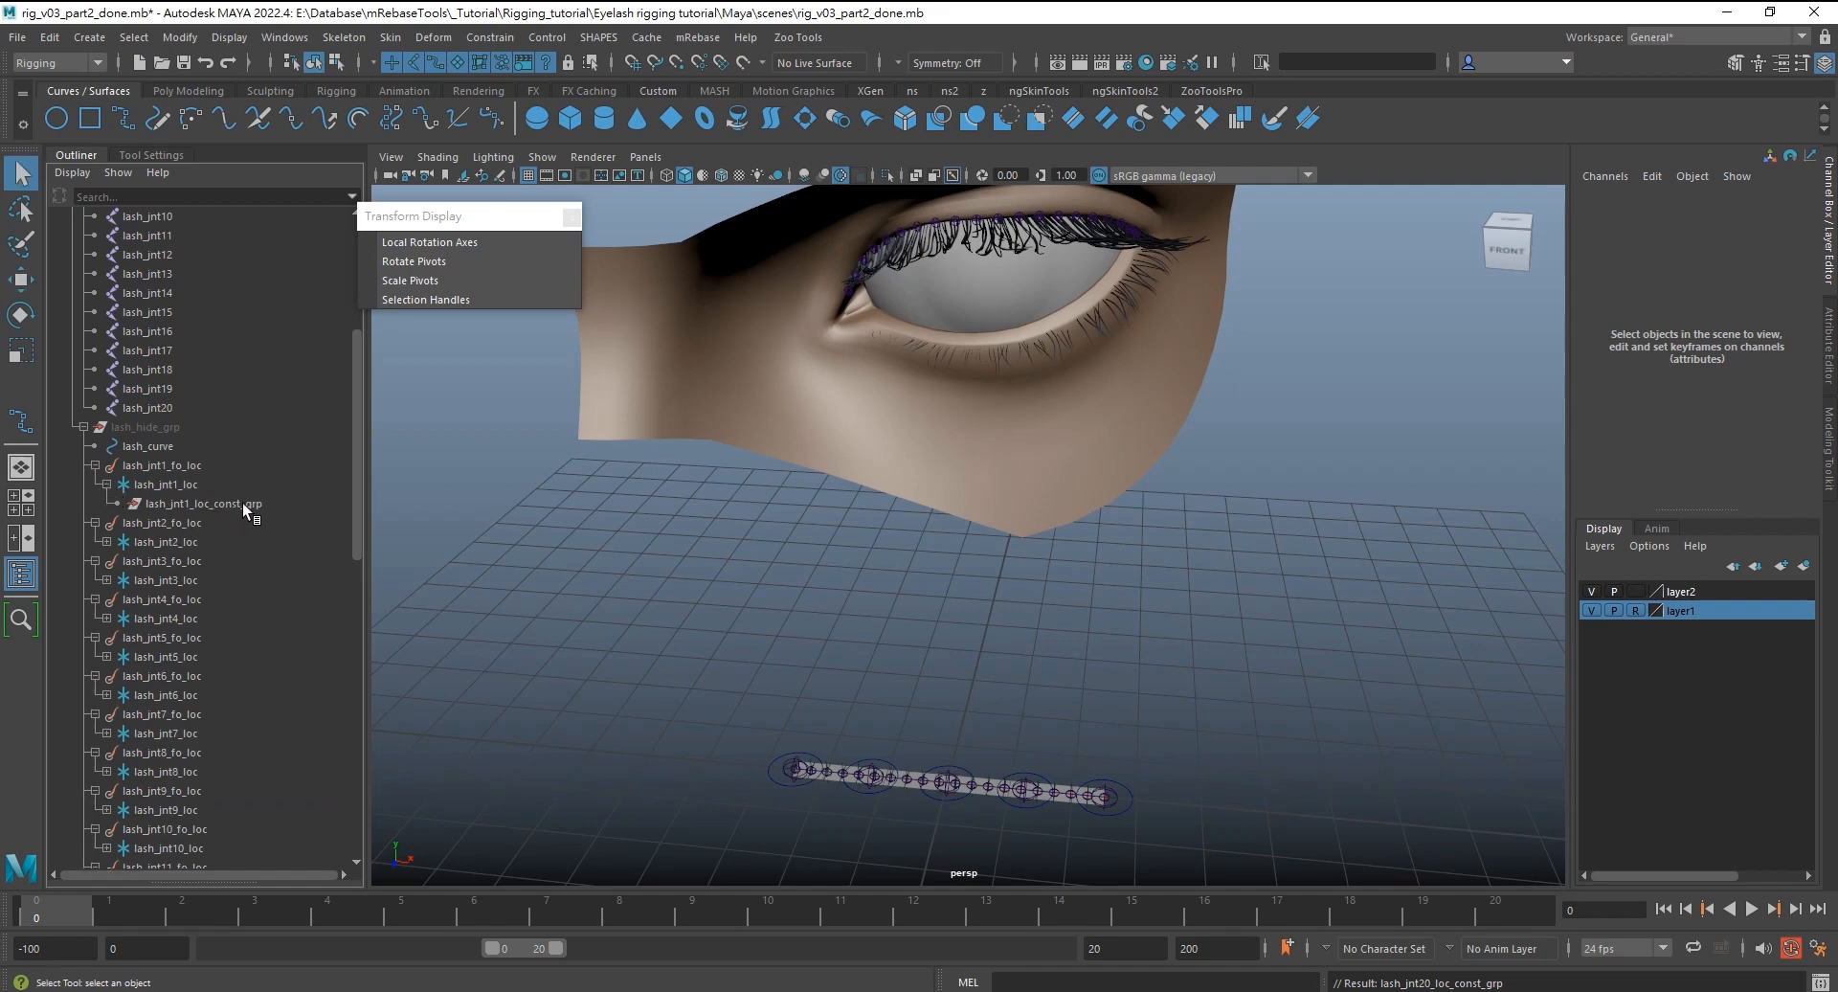
click(191, 502)
scroll(245, 503, up, 5)
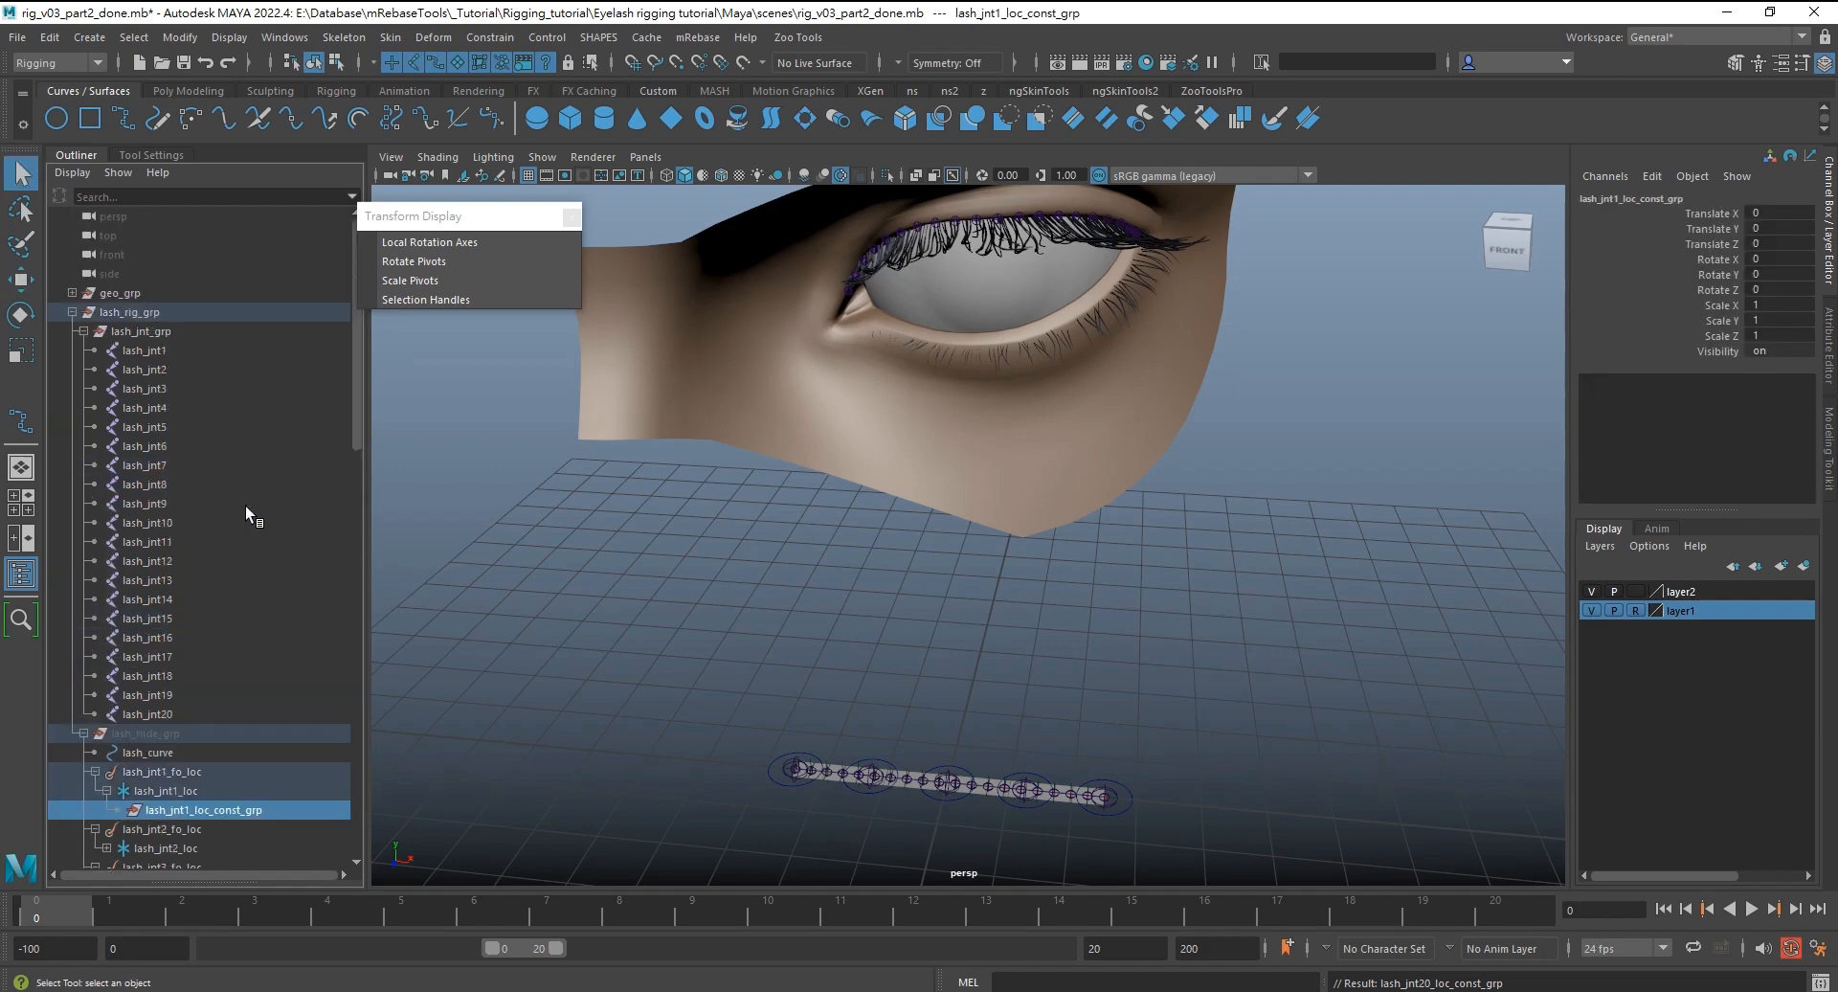
ctrl+click(195, 350)
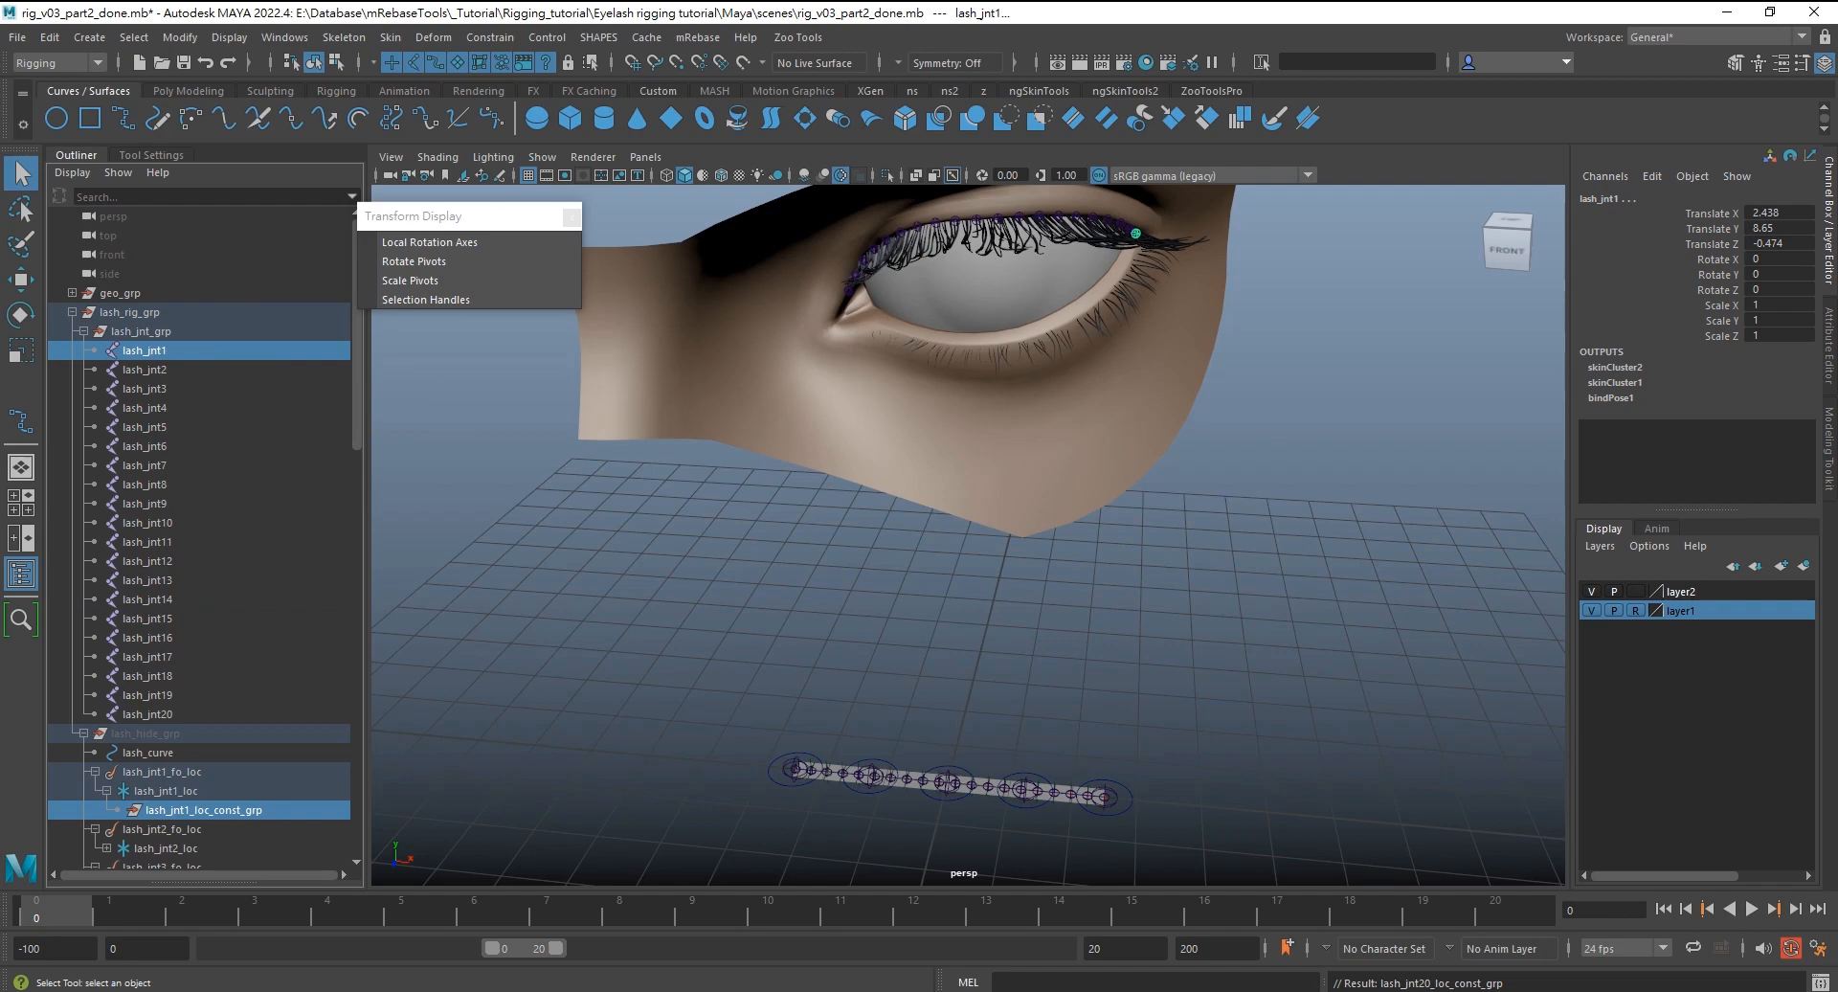
drag(1359, 262, 1294, 180)
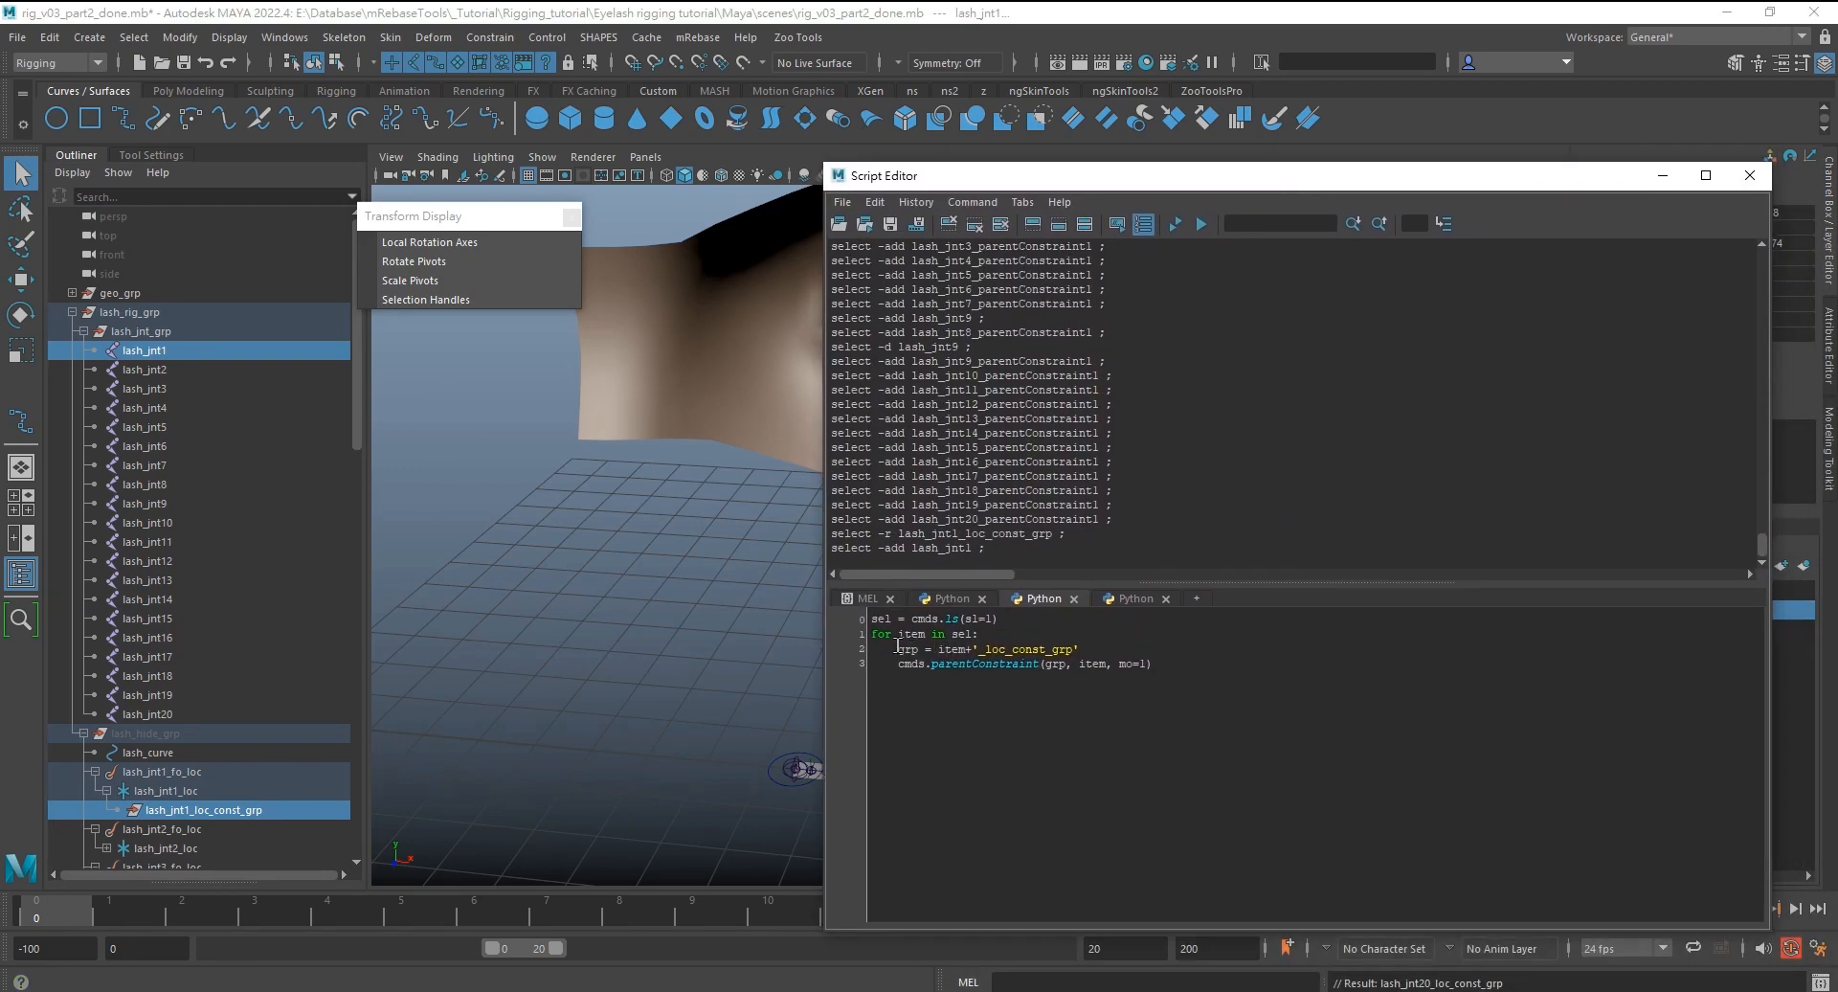
click(161, 351)
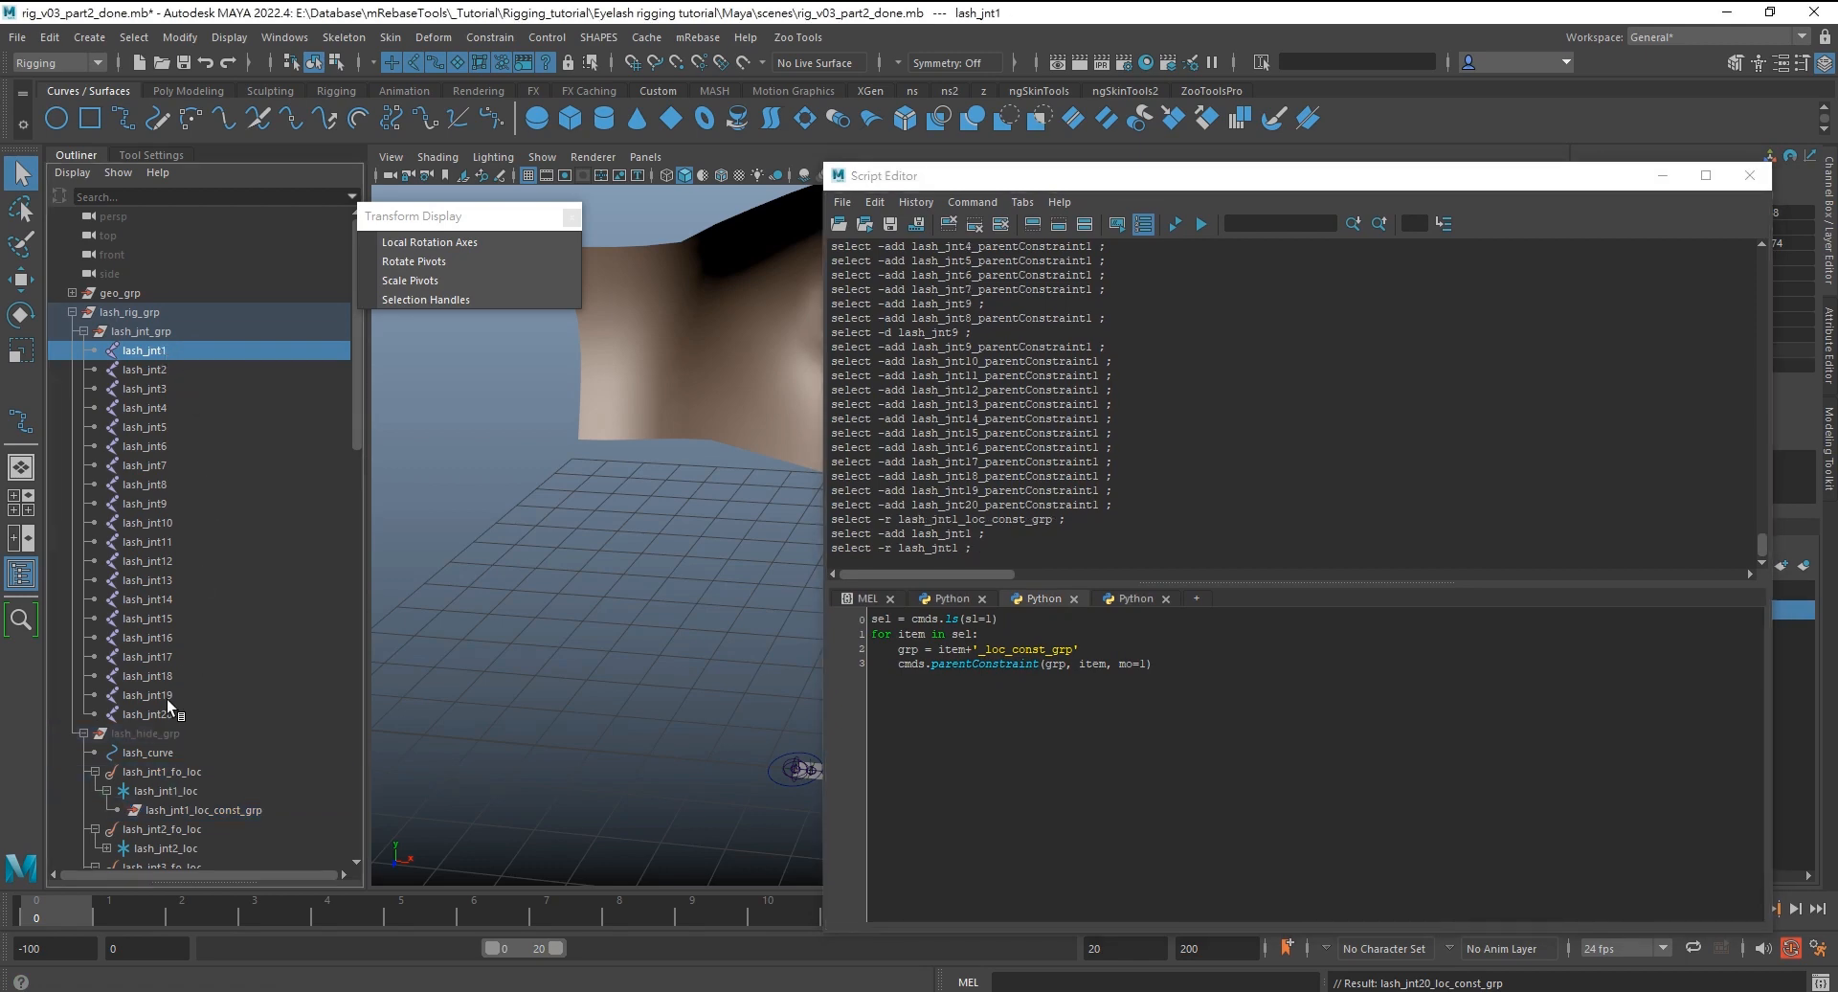
shift+click(158, 710)
key(ctrl+a)
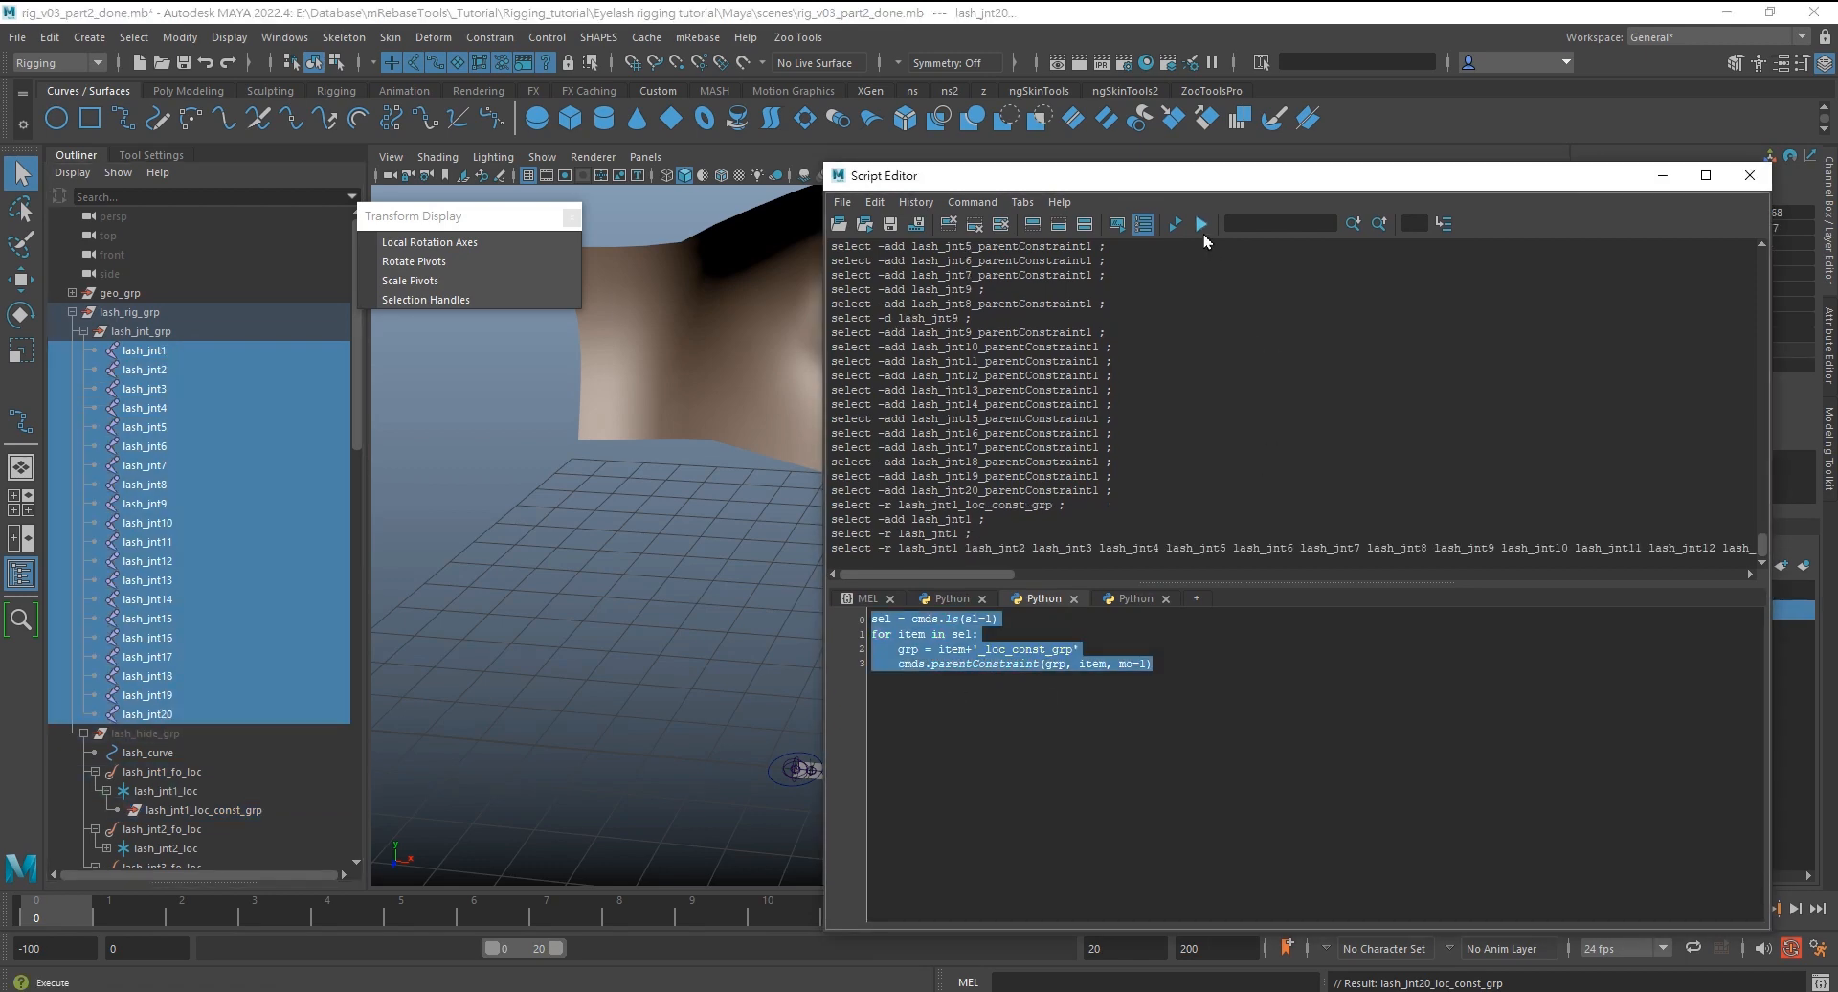
click(1203, 224)
drag(1162, 175, 1837, 184)
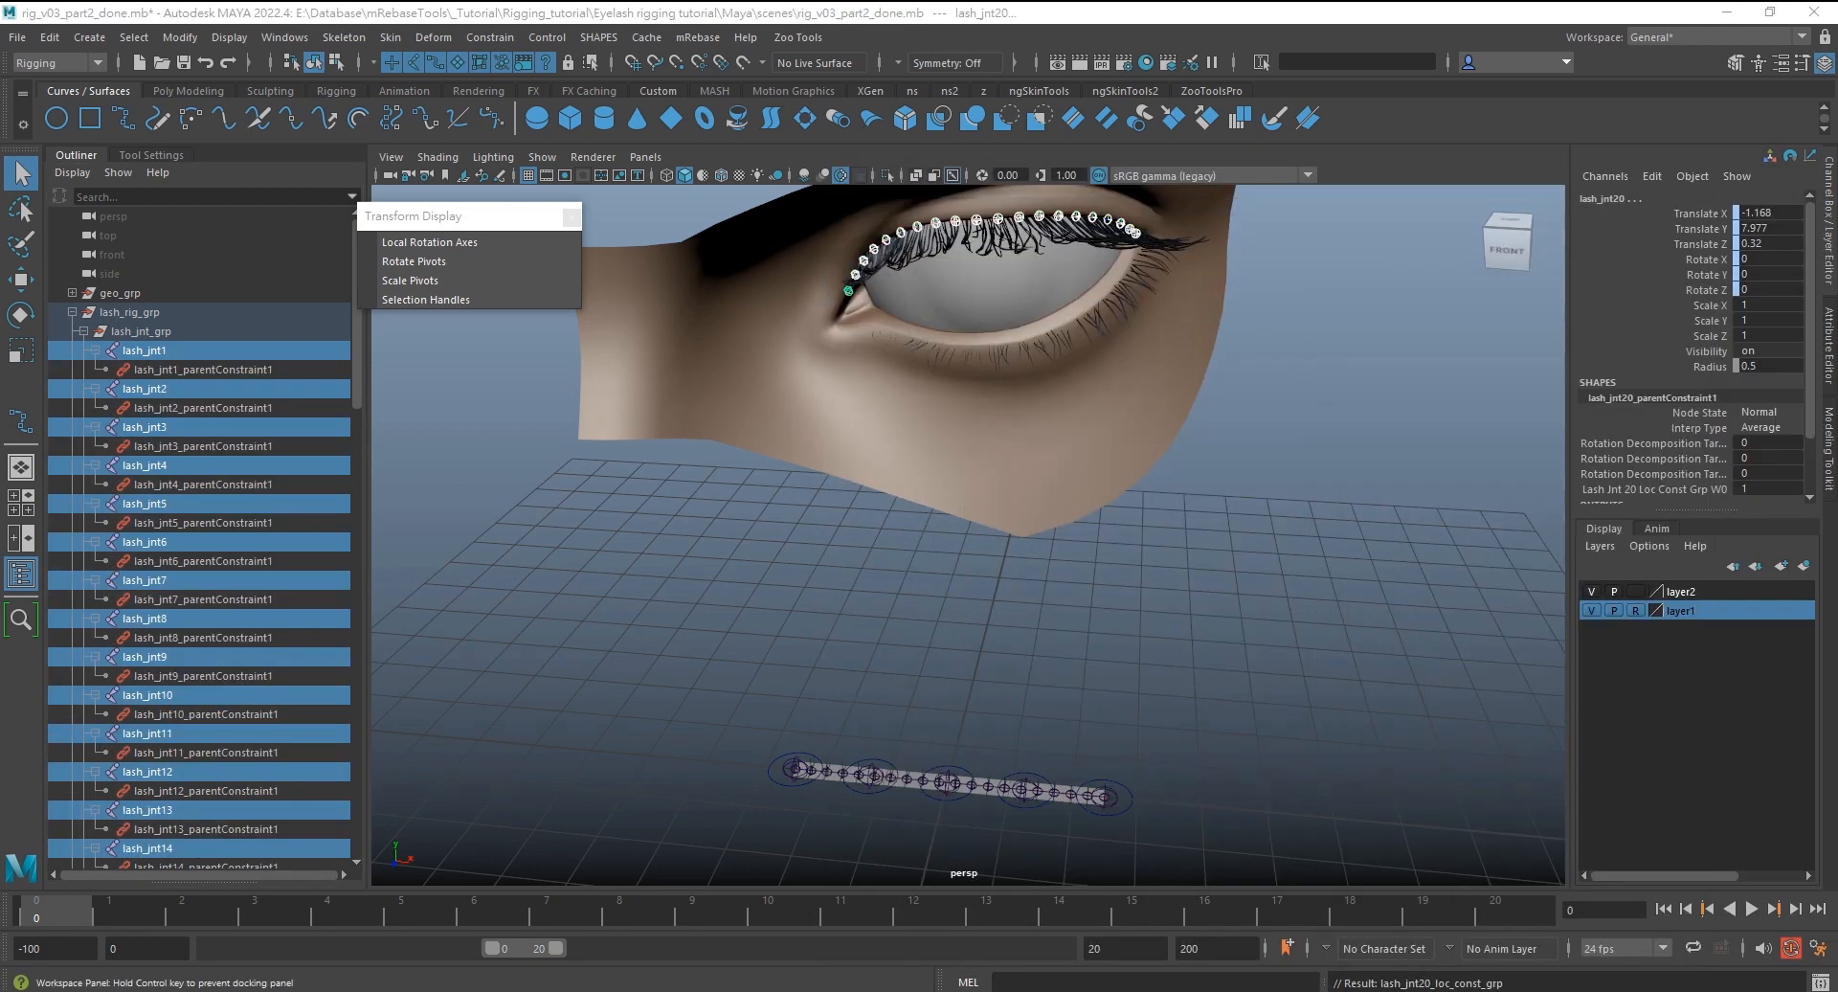
Select the lash_BS joints and open the Connection Editor
click(71, 312)
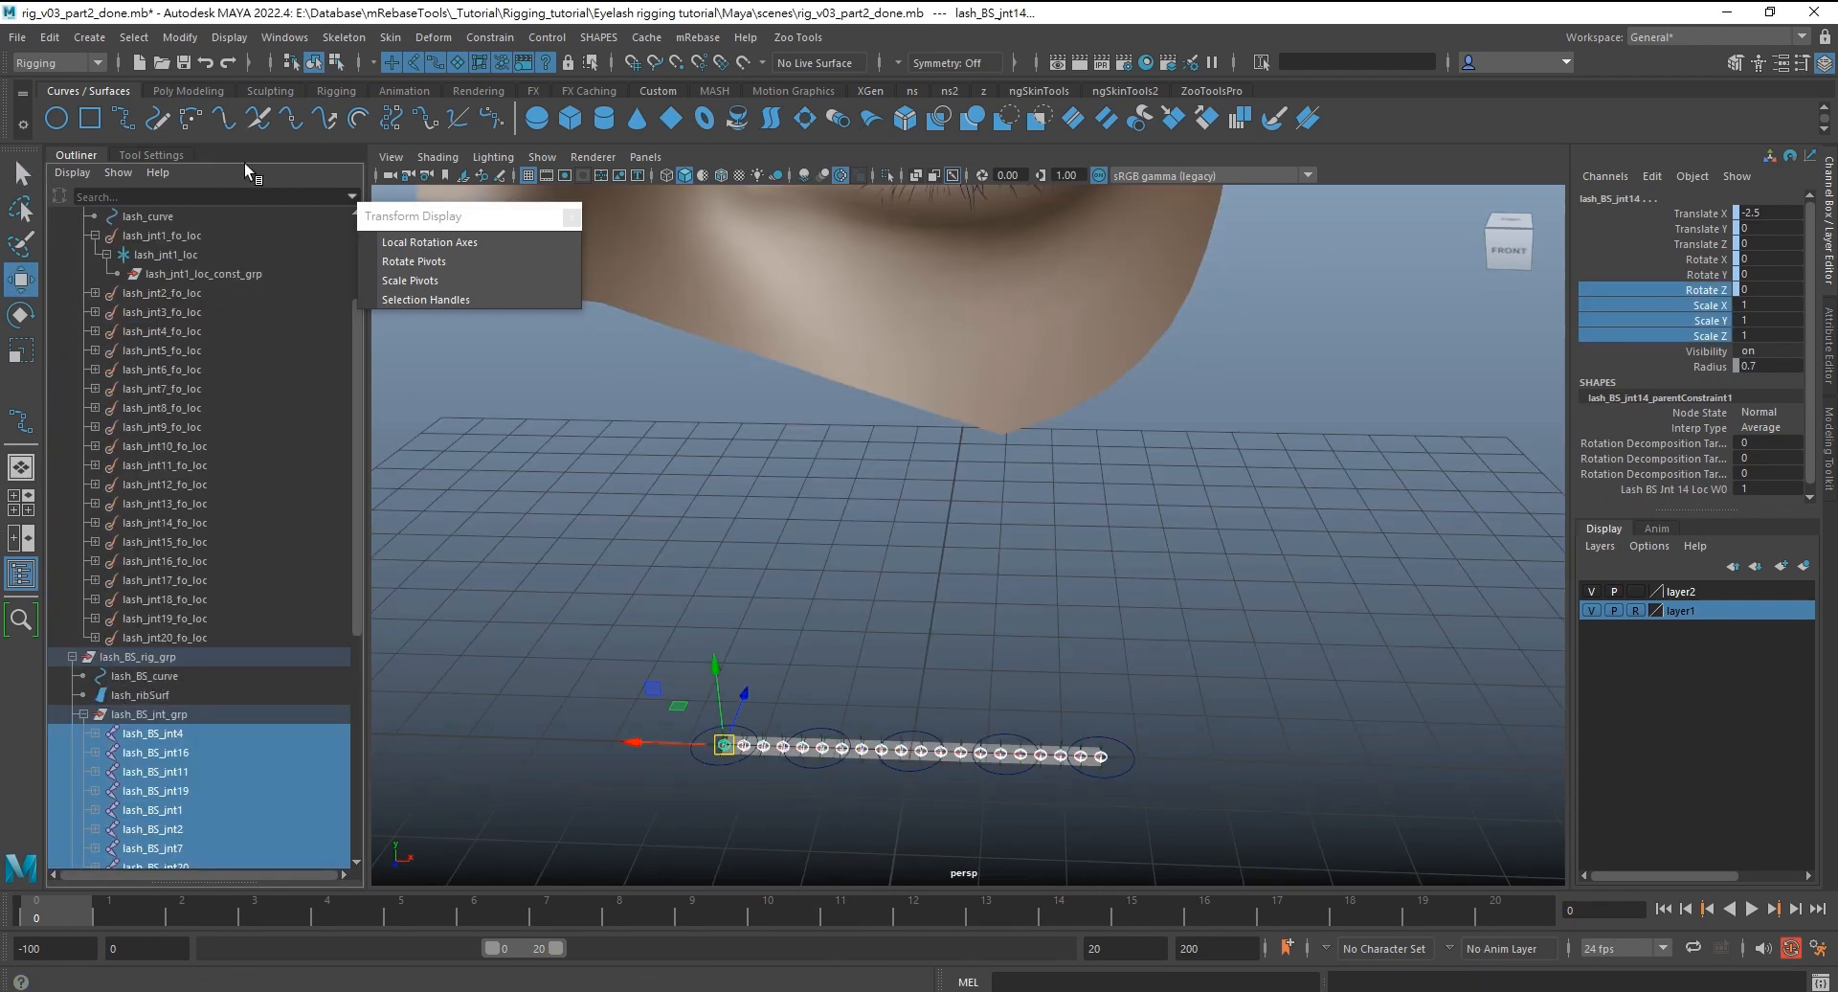
click(284, 37)
mouse_move(316, 132)
click(612, 343)
drag(271, 350, 1065, 205)
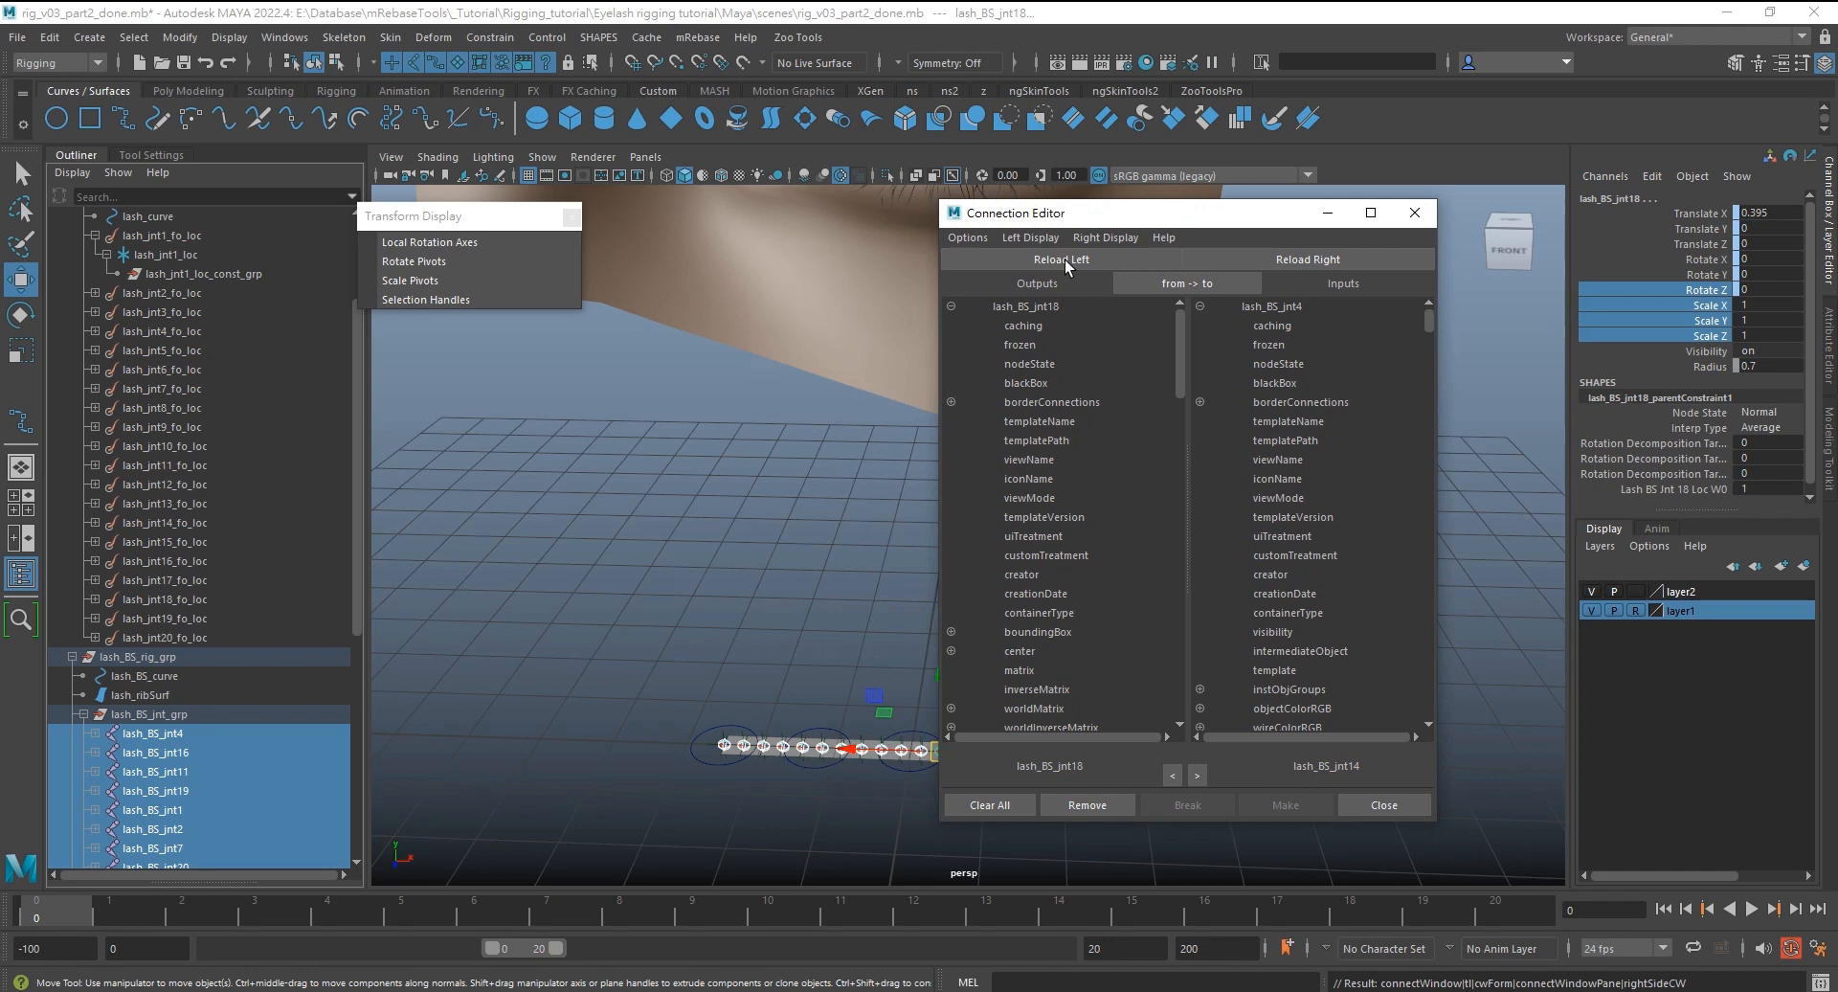
Connect the rotate attribute of lash_BS_jnt1 to the rotate of lash_jnt1_loc_const_grp
alt+middle_drag(785, 498, 661, 498)
scroll(235, 713, down, 5)
click(152, 504)
click(1021, 258)
alt+middle_drag(727, 364, 709, 405)
scroll(186, 450, up, 8)
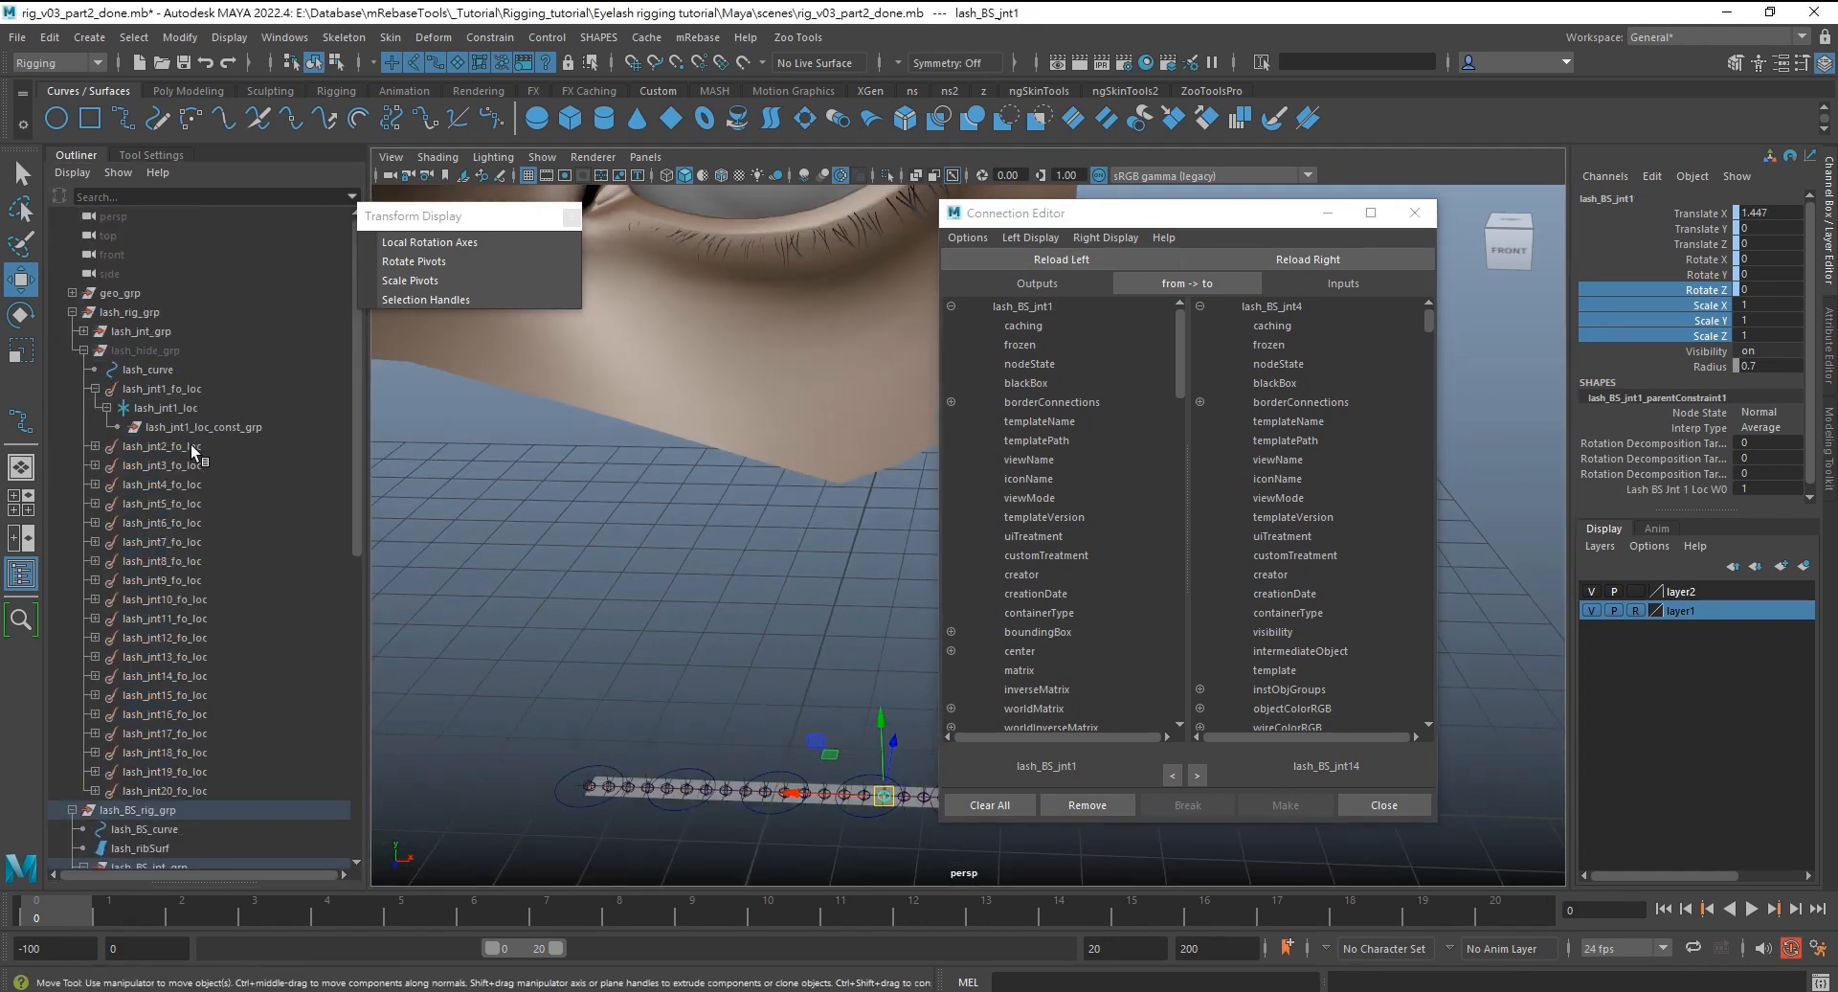
click(196, 427)
click(1323, 261)
scroll(1069, 420, down, 10)
click(1044, 517)
scroll(1349, 488, down, 4)
scroll(1349, 490, down, 5)
click(1266, 517)
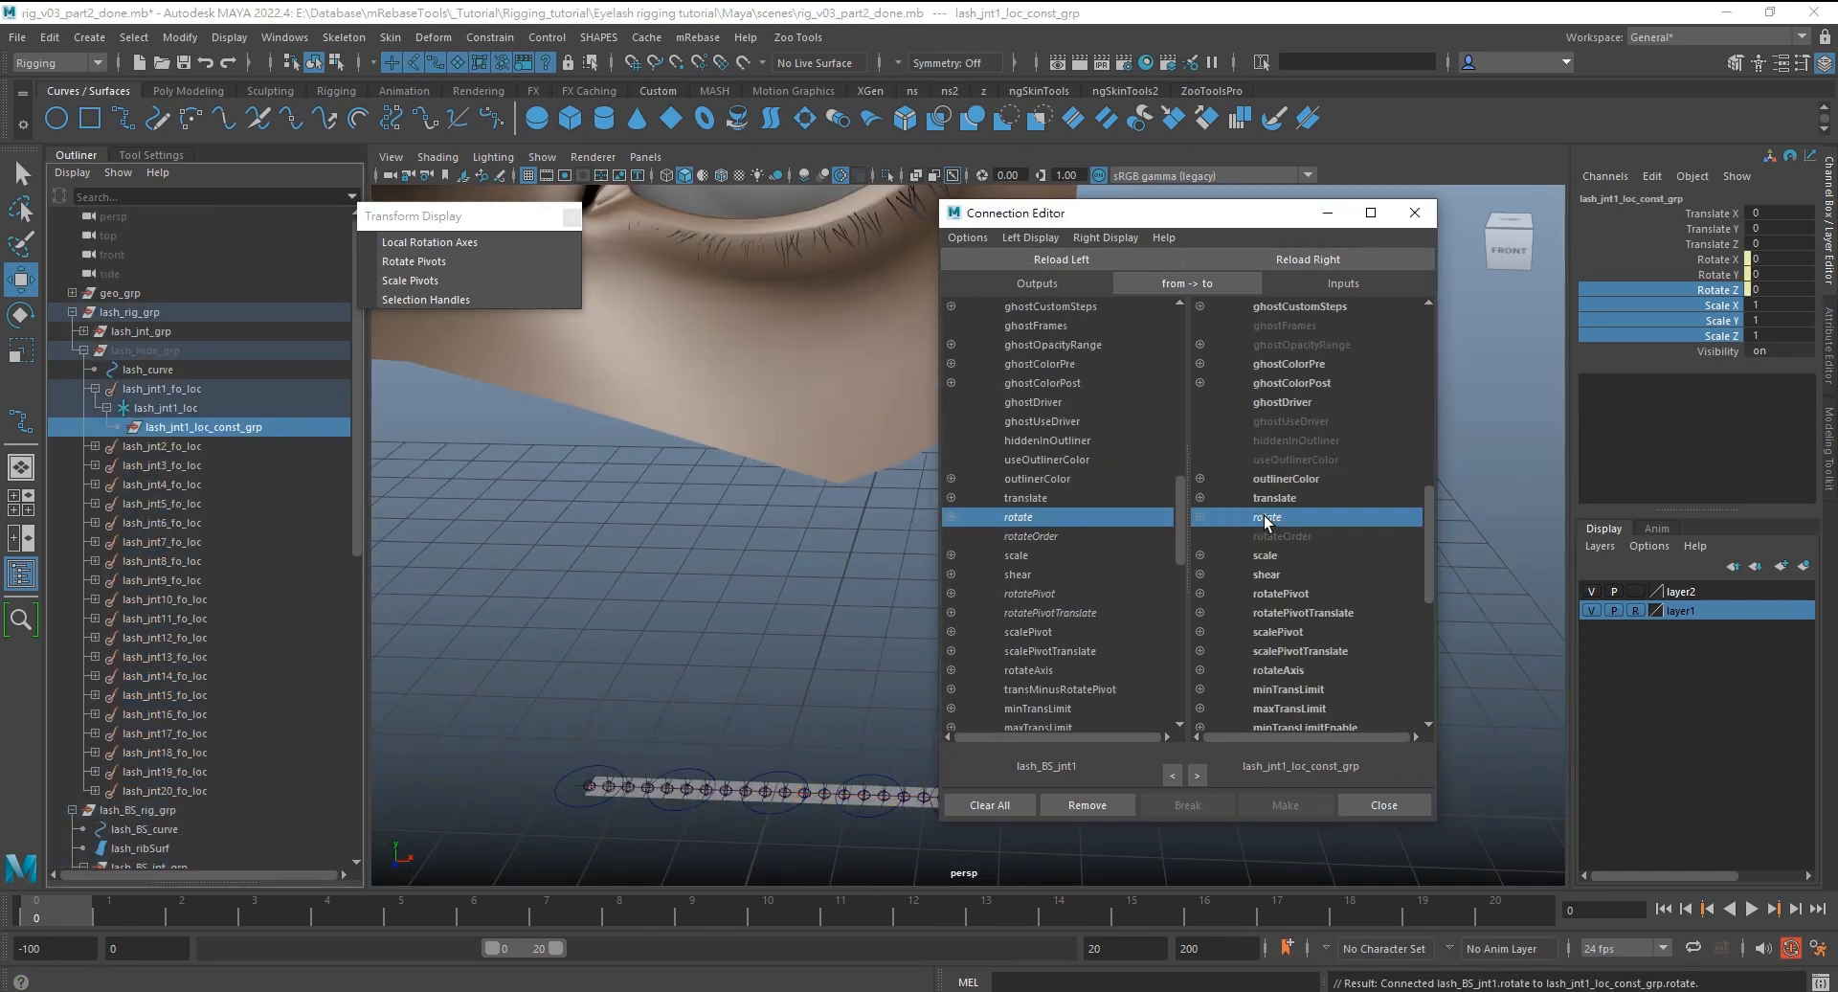
Connect the rotate attribute of lash_BS_jnt2 to the rotate of lash_jnt2_loc_const_grp
scroll(209, 620, down, 5)
scroll(199, 728, down, 2)
click(163, 523)
scroll(163, 478, up, 4)
shift+click(95, 293)
click(1048, 260)
click(201, 331)
click(1308, 260)
click(1019, 517)
click(1266, 517)
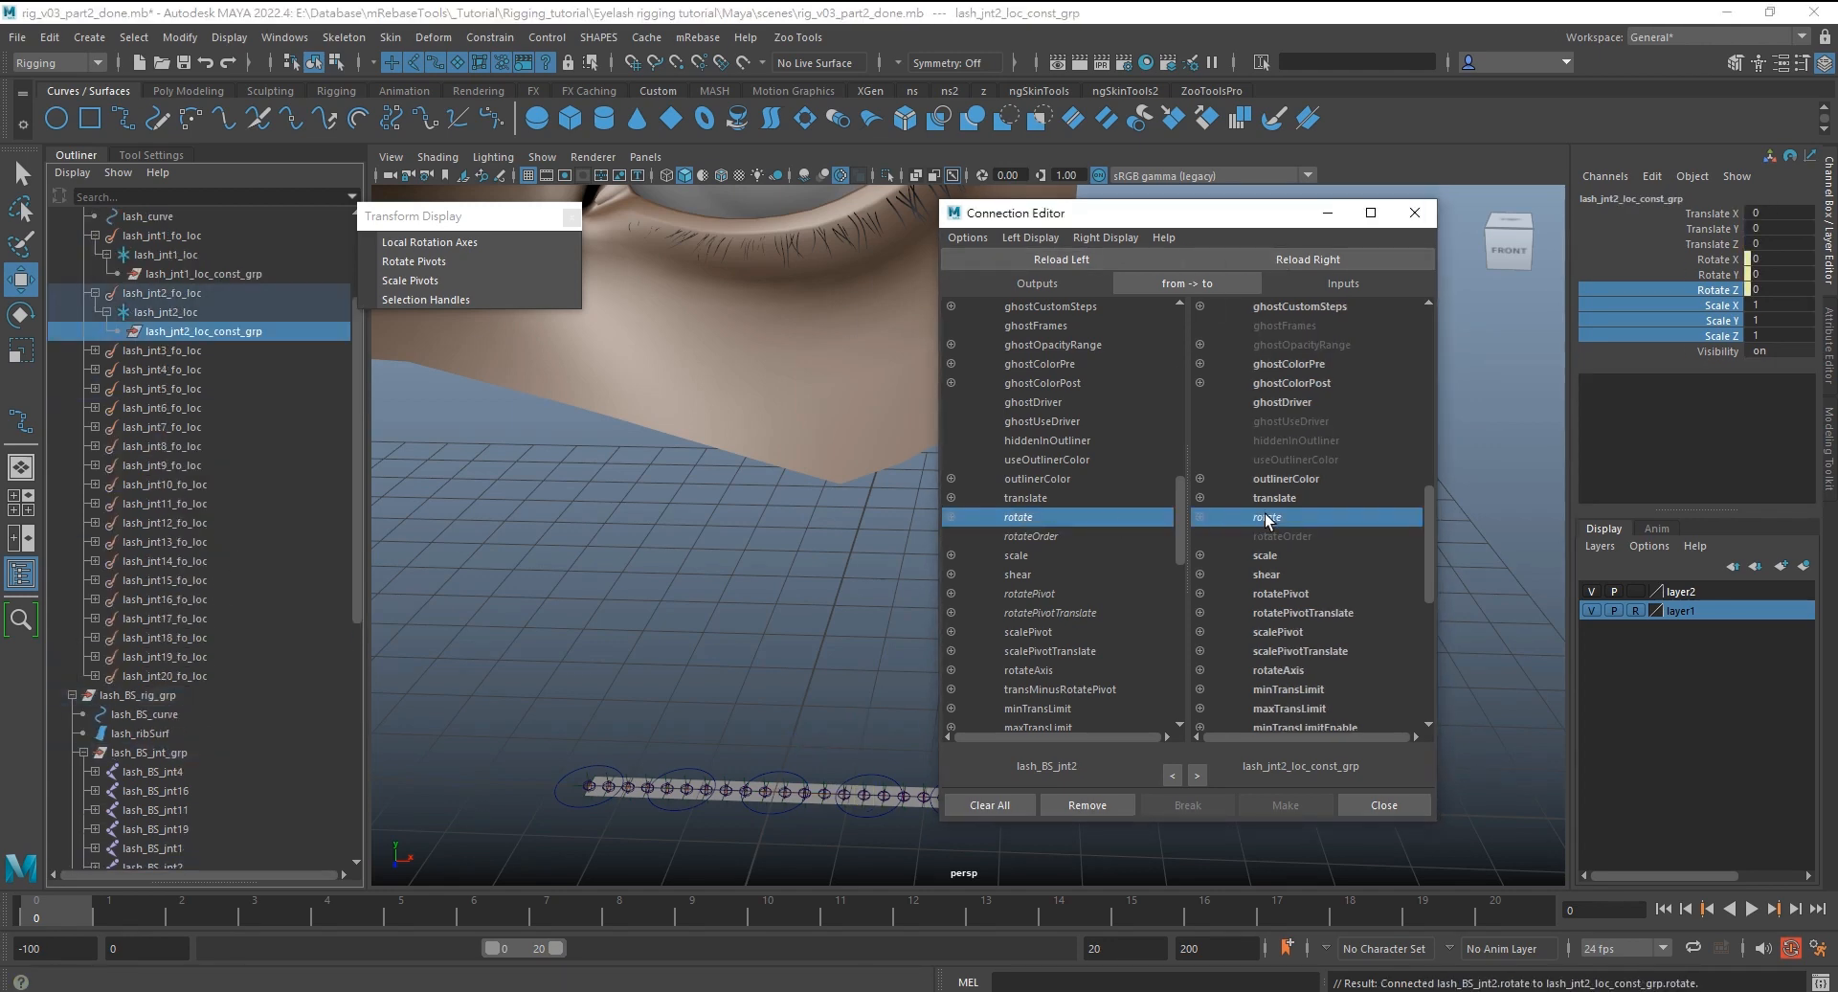
Connect the rotate attribute of lash_BS_jnt3 to the rotate of lash_jnt3_loc_const_grp
scroll(254, 689, down, 5)
click(205, 657)
scroll(205, 648, up, 8)
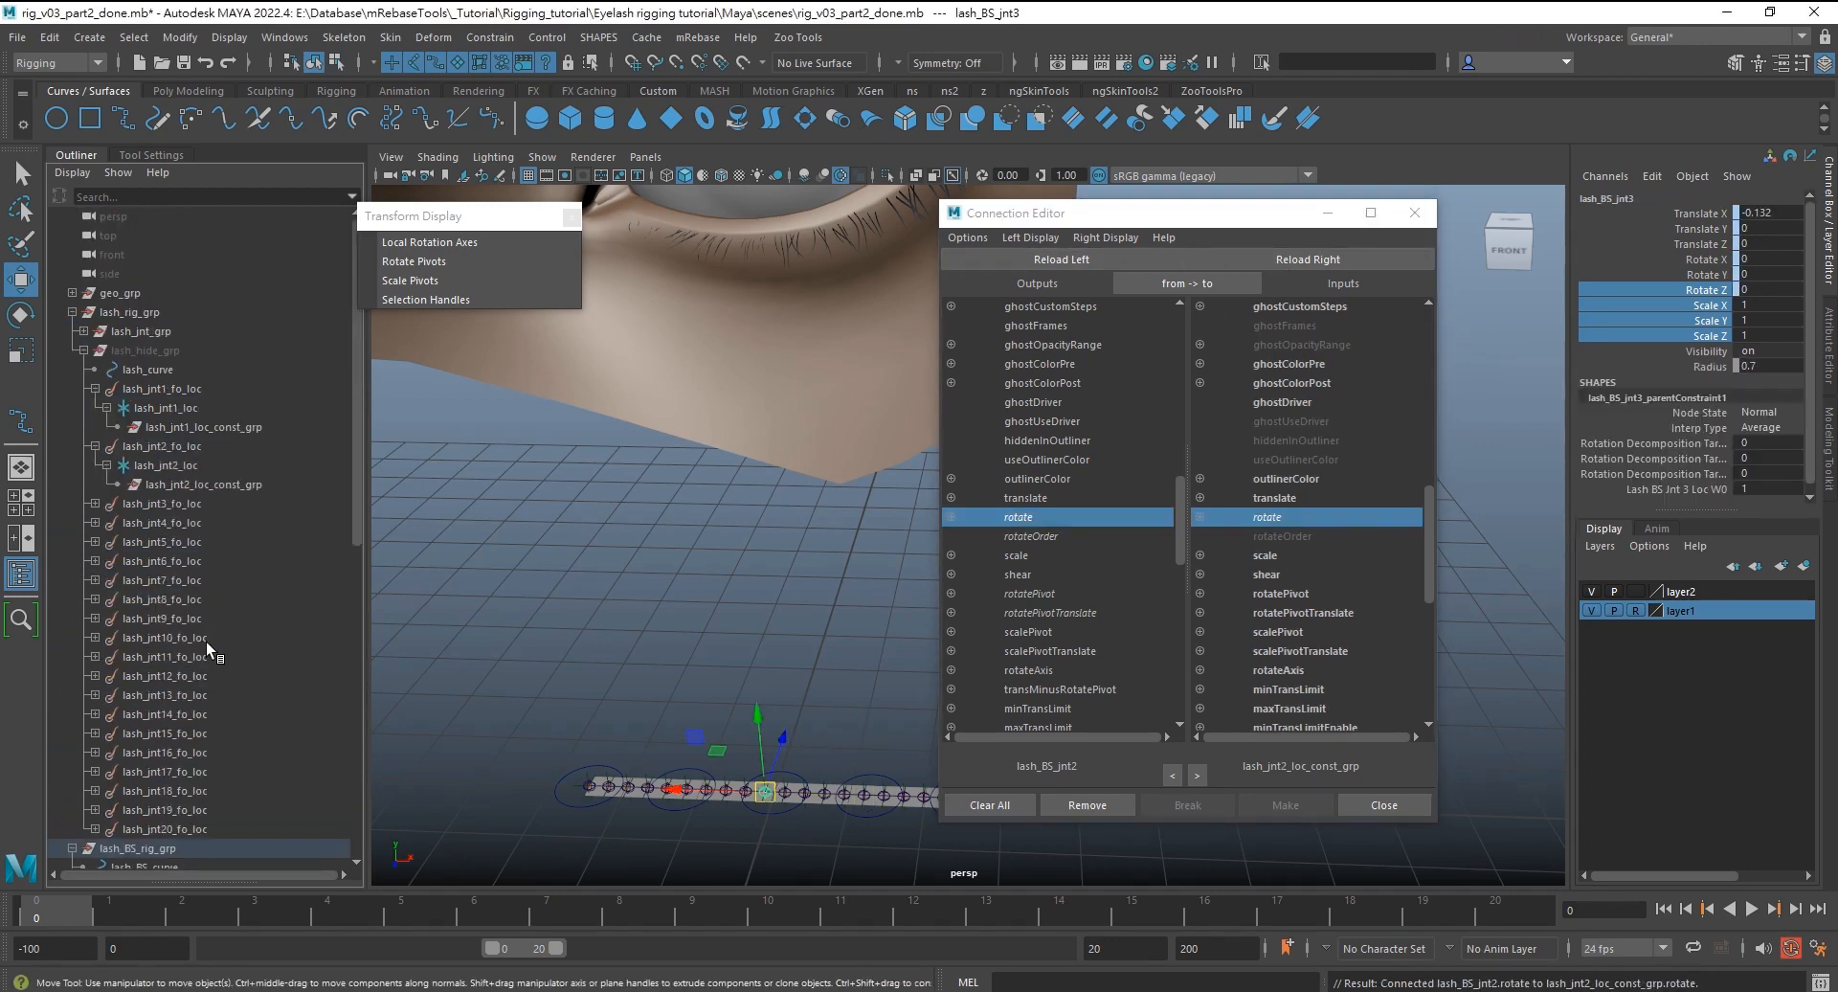
click(1113, 257)
click(95, 503)
click(203, 541)
click(1308, 260)
click(1018, 517)
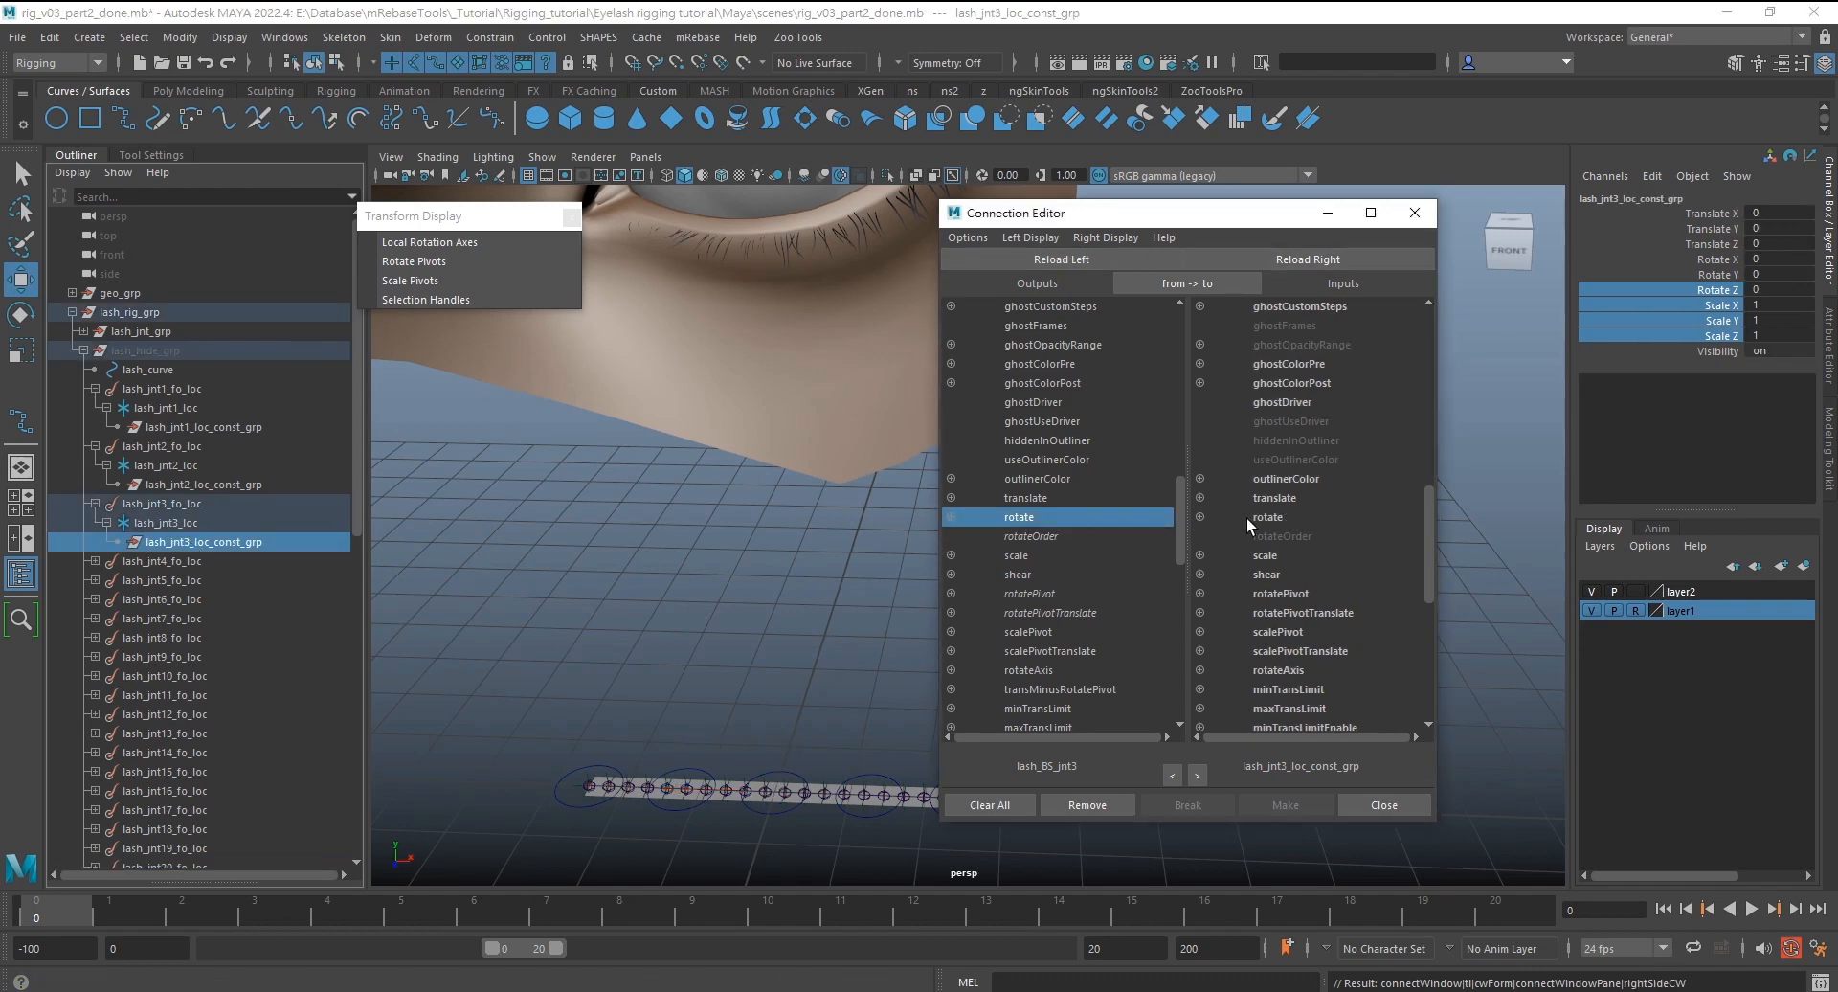
click(1266, 517)
Connect the rotate attribute of lash_BS_jnt4 to the rotate of lash_jnt4_loc_const_grp
scroll(221, 624, down, 10)
click(182, 350)
click(1060, 259)
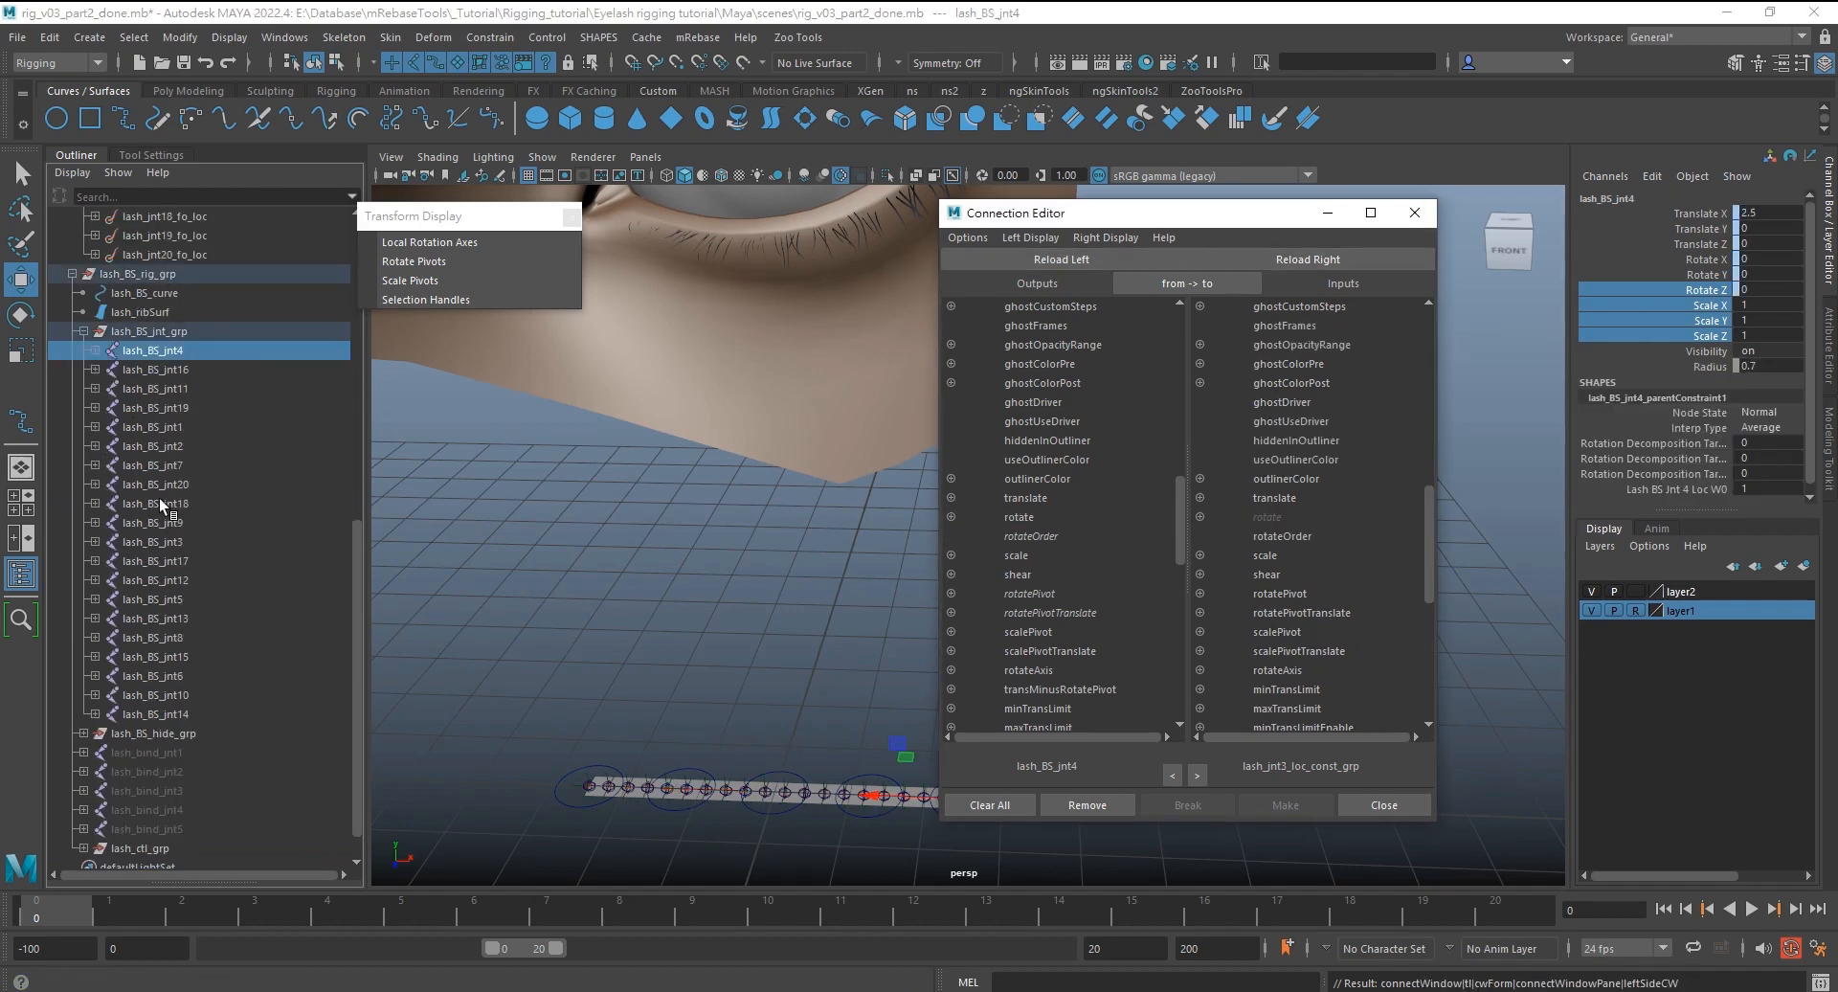
scroll(230, 459, up, 10)
click(94, 561)
click(212, 599)
click(1308, 259)
click(1018, 517)
click(1267, 517)
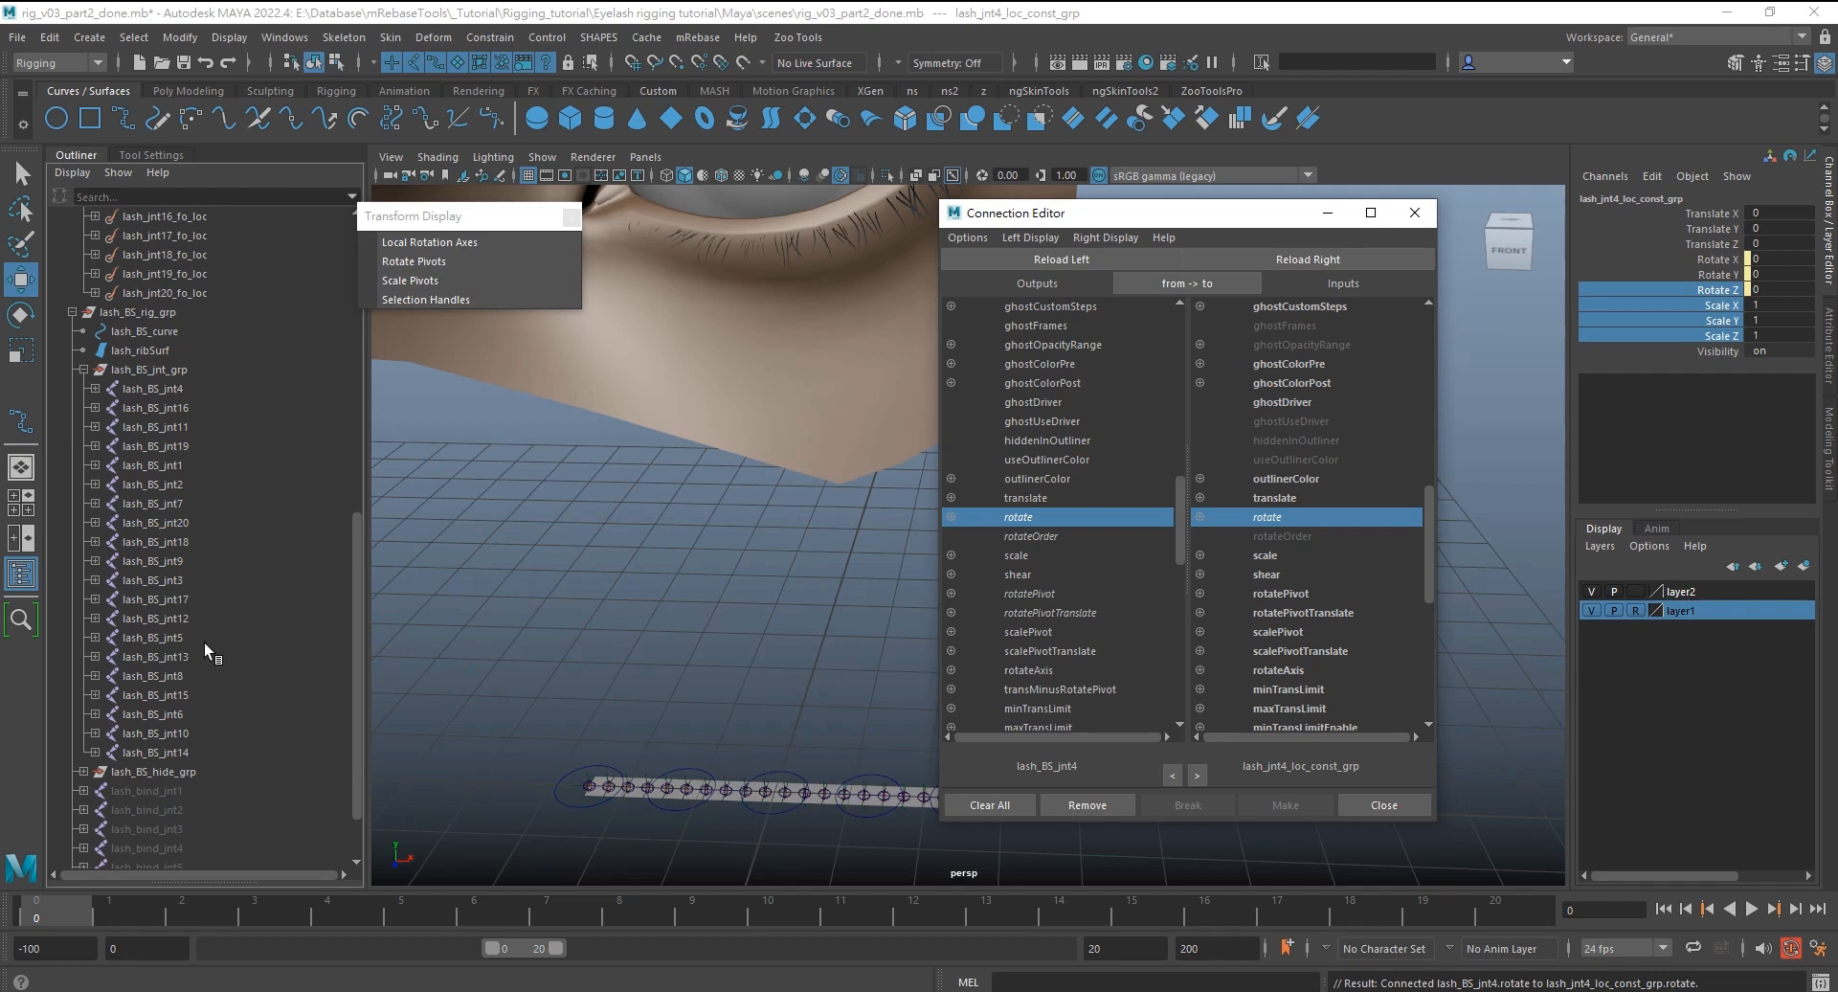
Connect the rotate attribute of lash_BS_jnt5 to the rotate of lash_jnt5_loc_const_grp
click(191, 638)
click(1061, 259)
scroll(211, 575, up, 9)
click(95, 618)
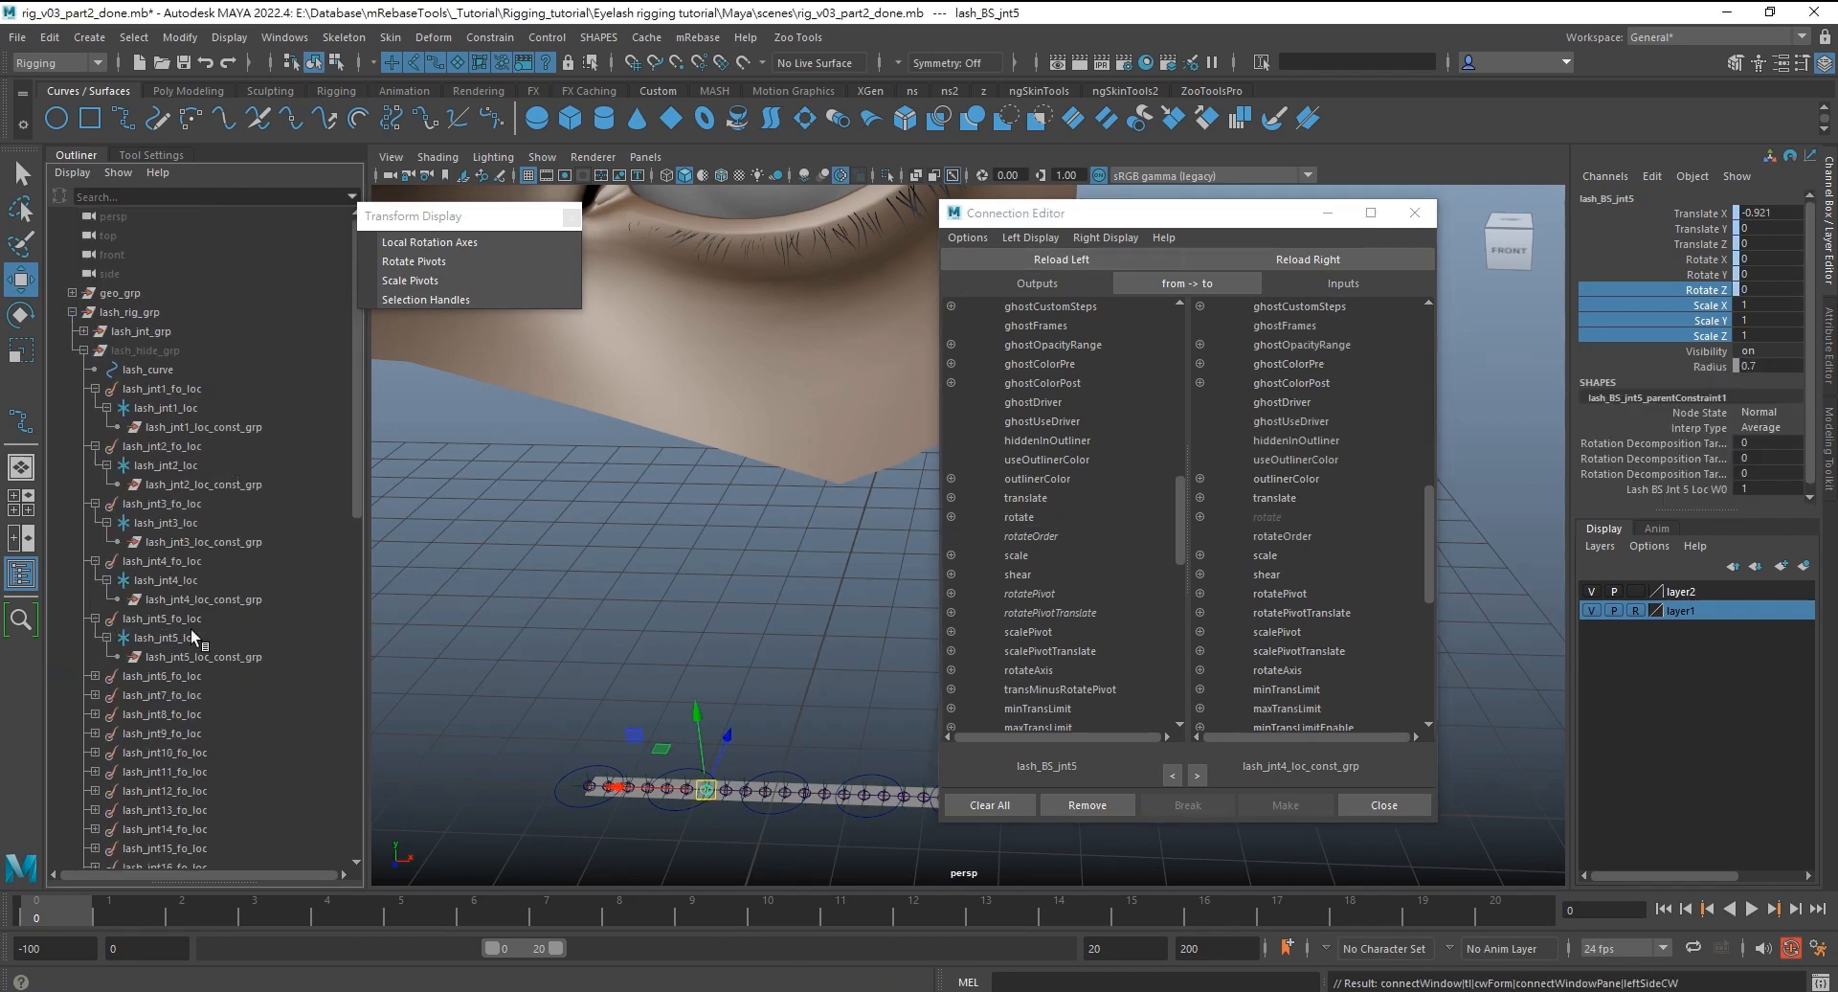
click(206, 656)
click(1308, 259)
click(1018, 517)
click(1267, 517)
Connect the rotate attribute of lash_BS_jnt6 to the rotate of lash_jnt6_loc_const_grp
scroll(211, 603, down, 5)
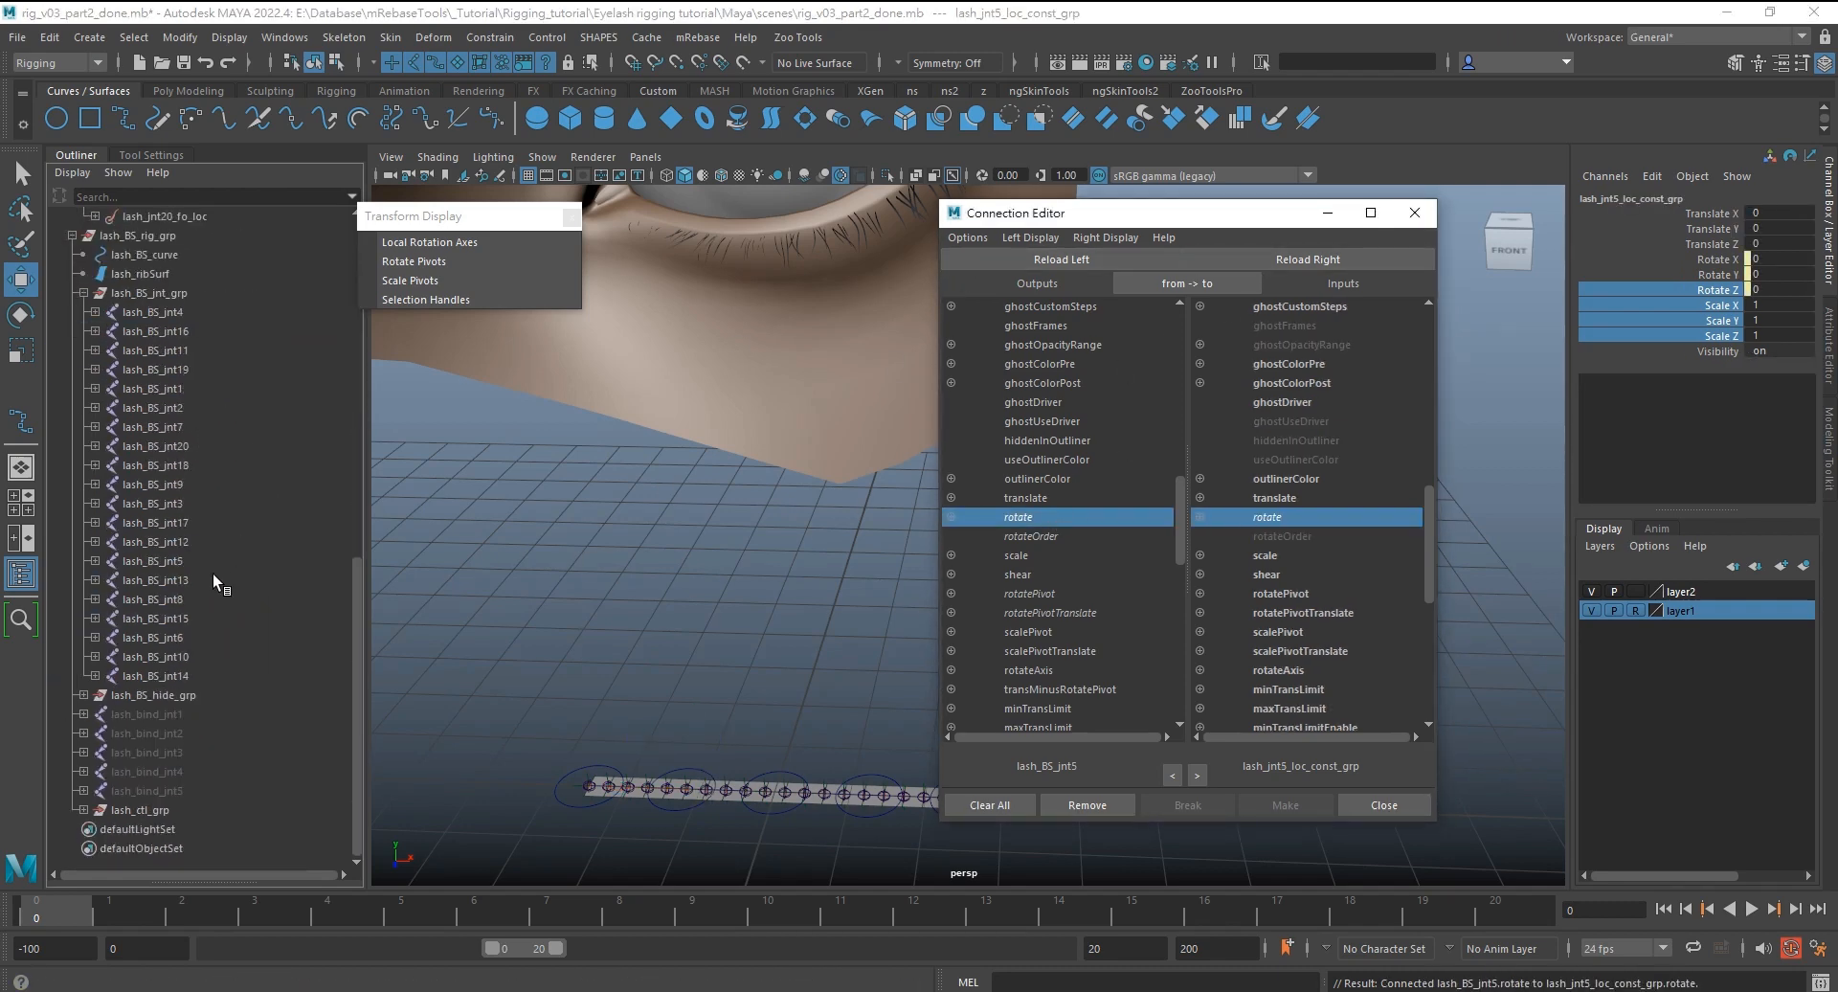
click(153, 637)
click(1061, 260)
scroll(205, 561, up, 8)
click(95, 408)
click(205, 446)
click(1308, 259)
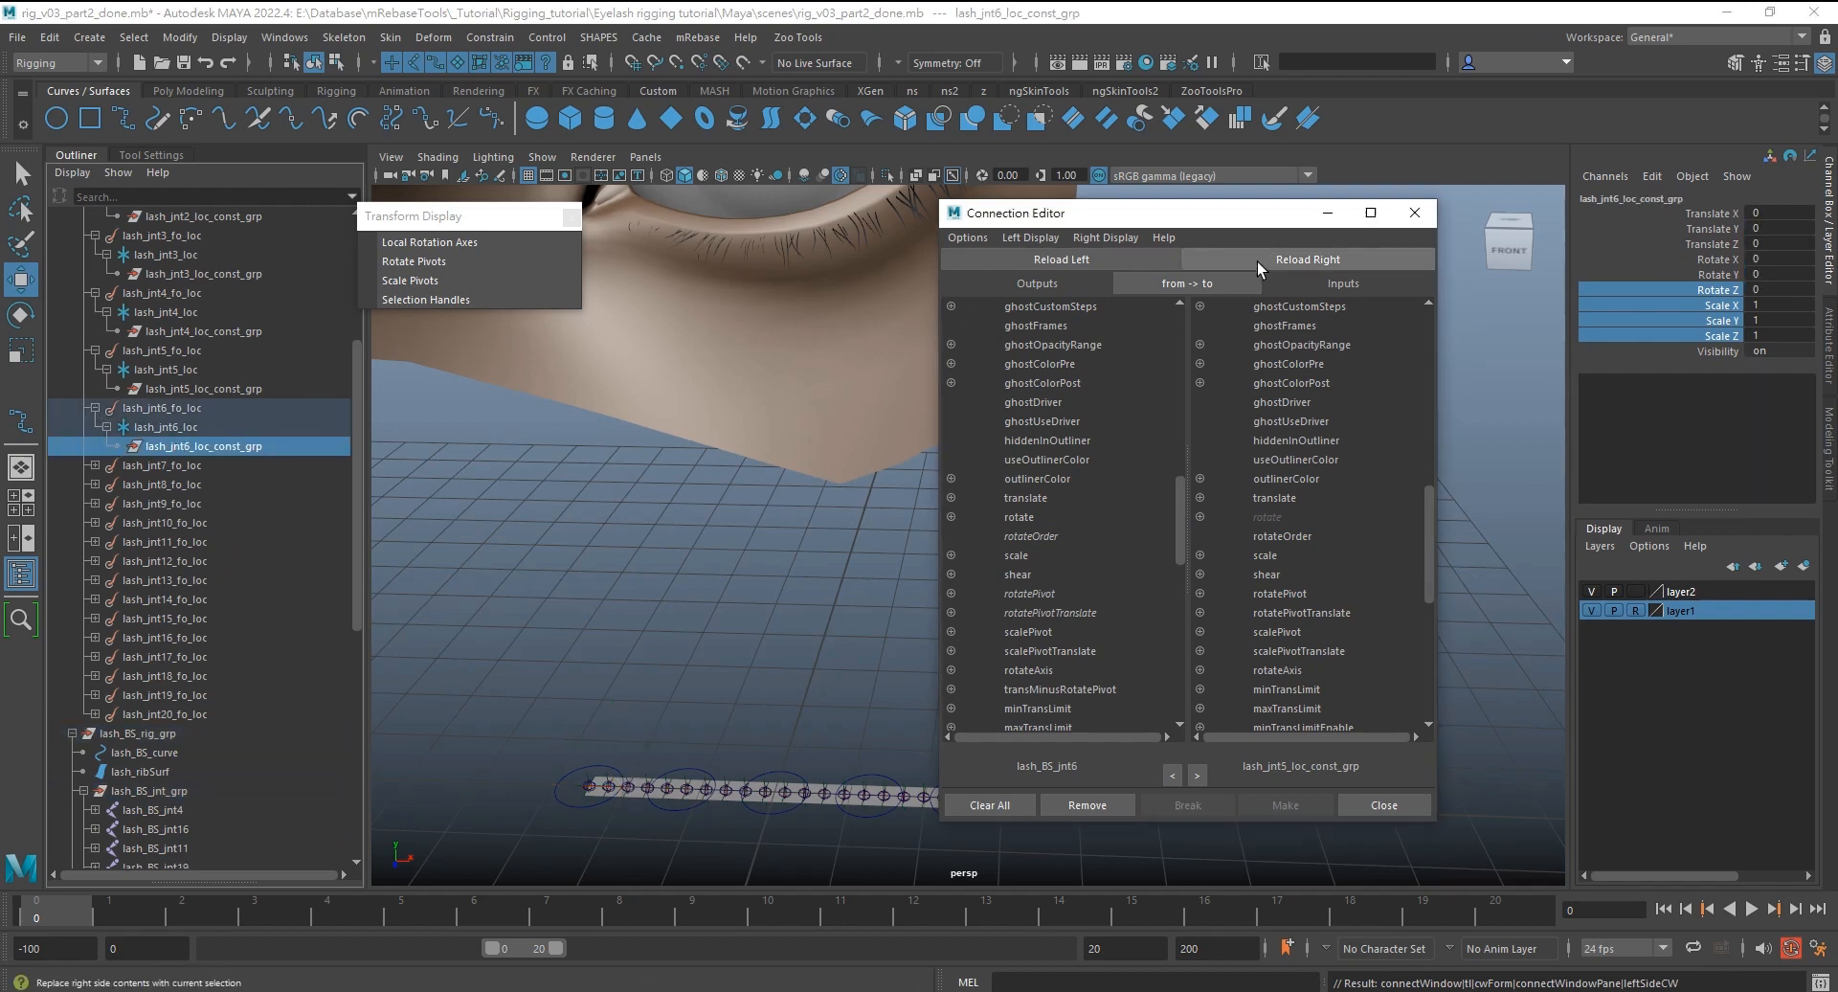
click(1019, 517)
click(1266, 517)
Connect the rotate attribute of lash_BS_jnt7 to the rotate of lash_jnt7_loc_const_grp
scroll(205, 594, down, 8)
click(153, 465)
click(988, 257)
scroll(143, 618, up, 11)
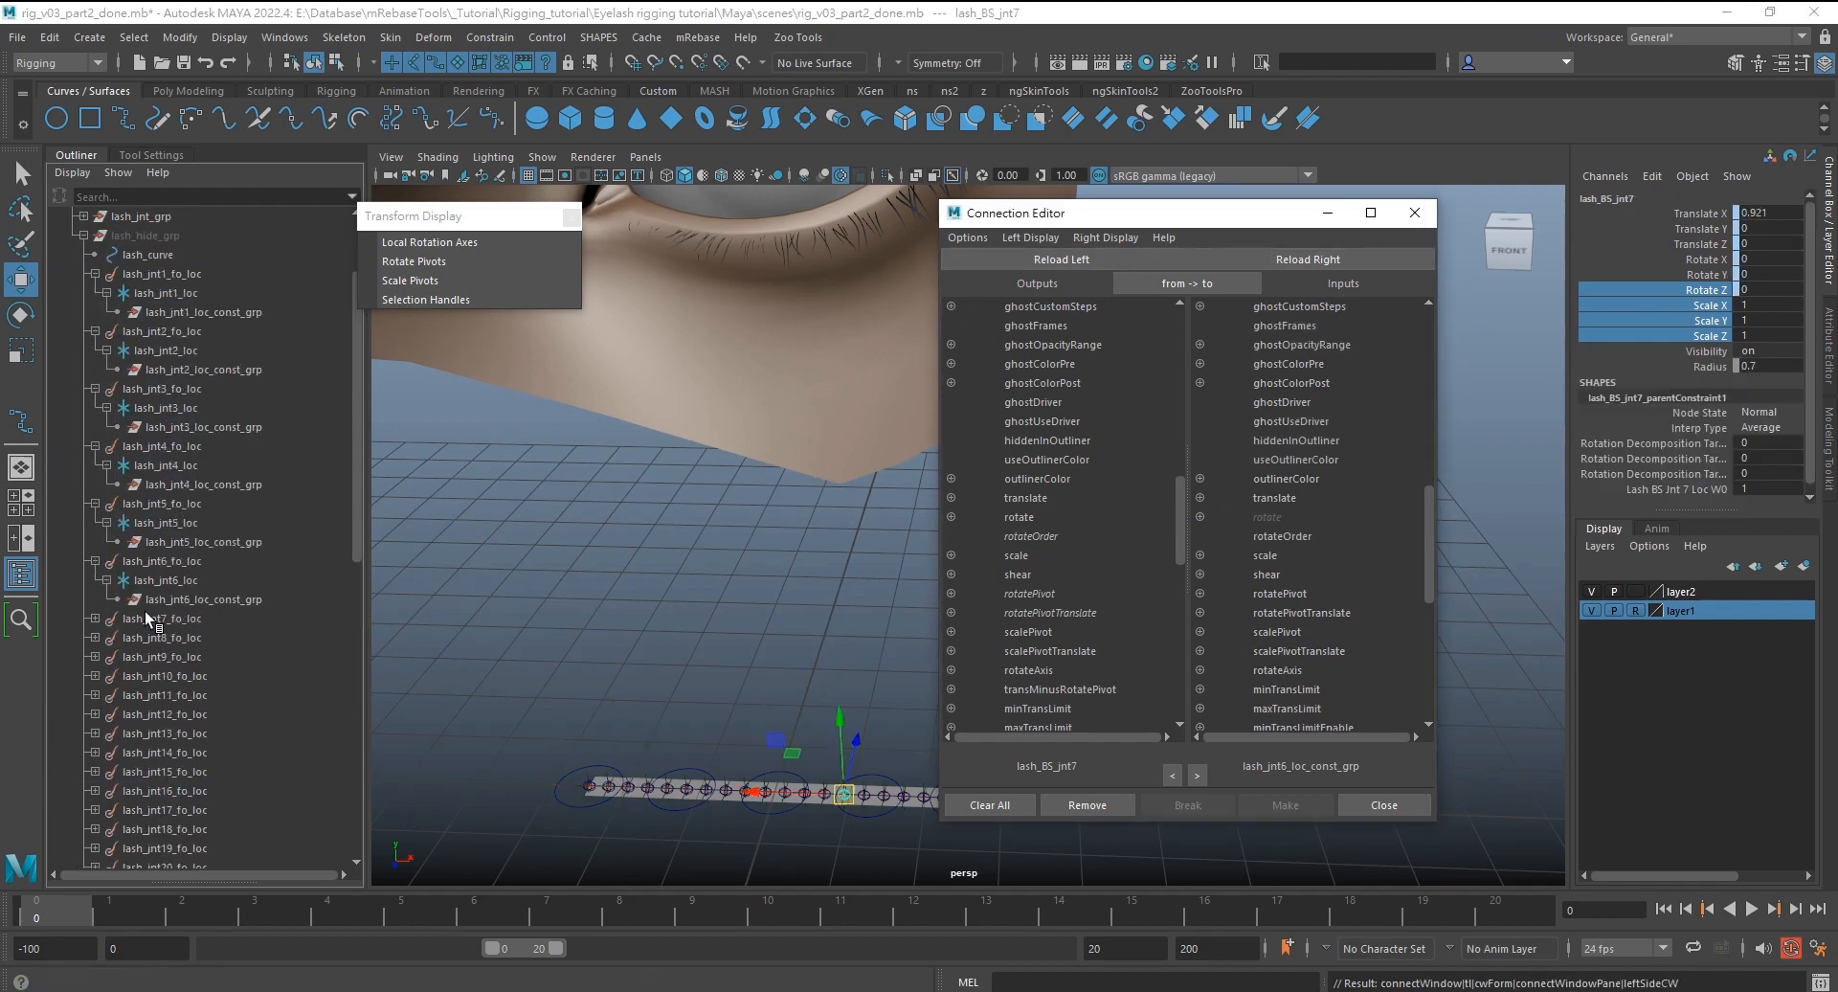
click(95, 618)
click(206, 657)
click(1233, 260)
click(1019, 517)
click(1267, 516)
Connect the rotate attribute of lash_BS_jnt8 to the rotate of lash_jnt8_loc_const_grp
scroll(201, 555, down, 12)
click(153, 599)
click(1061, 260)
scroll(226, 474, up, 8)
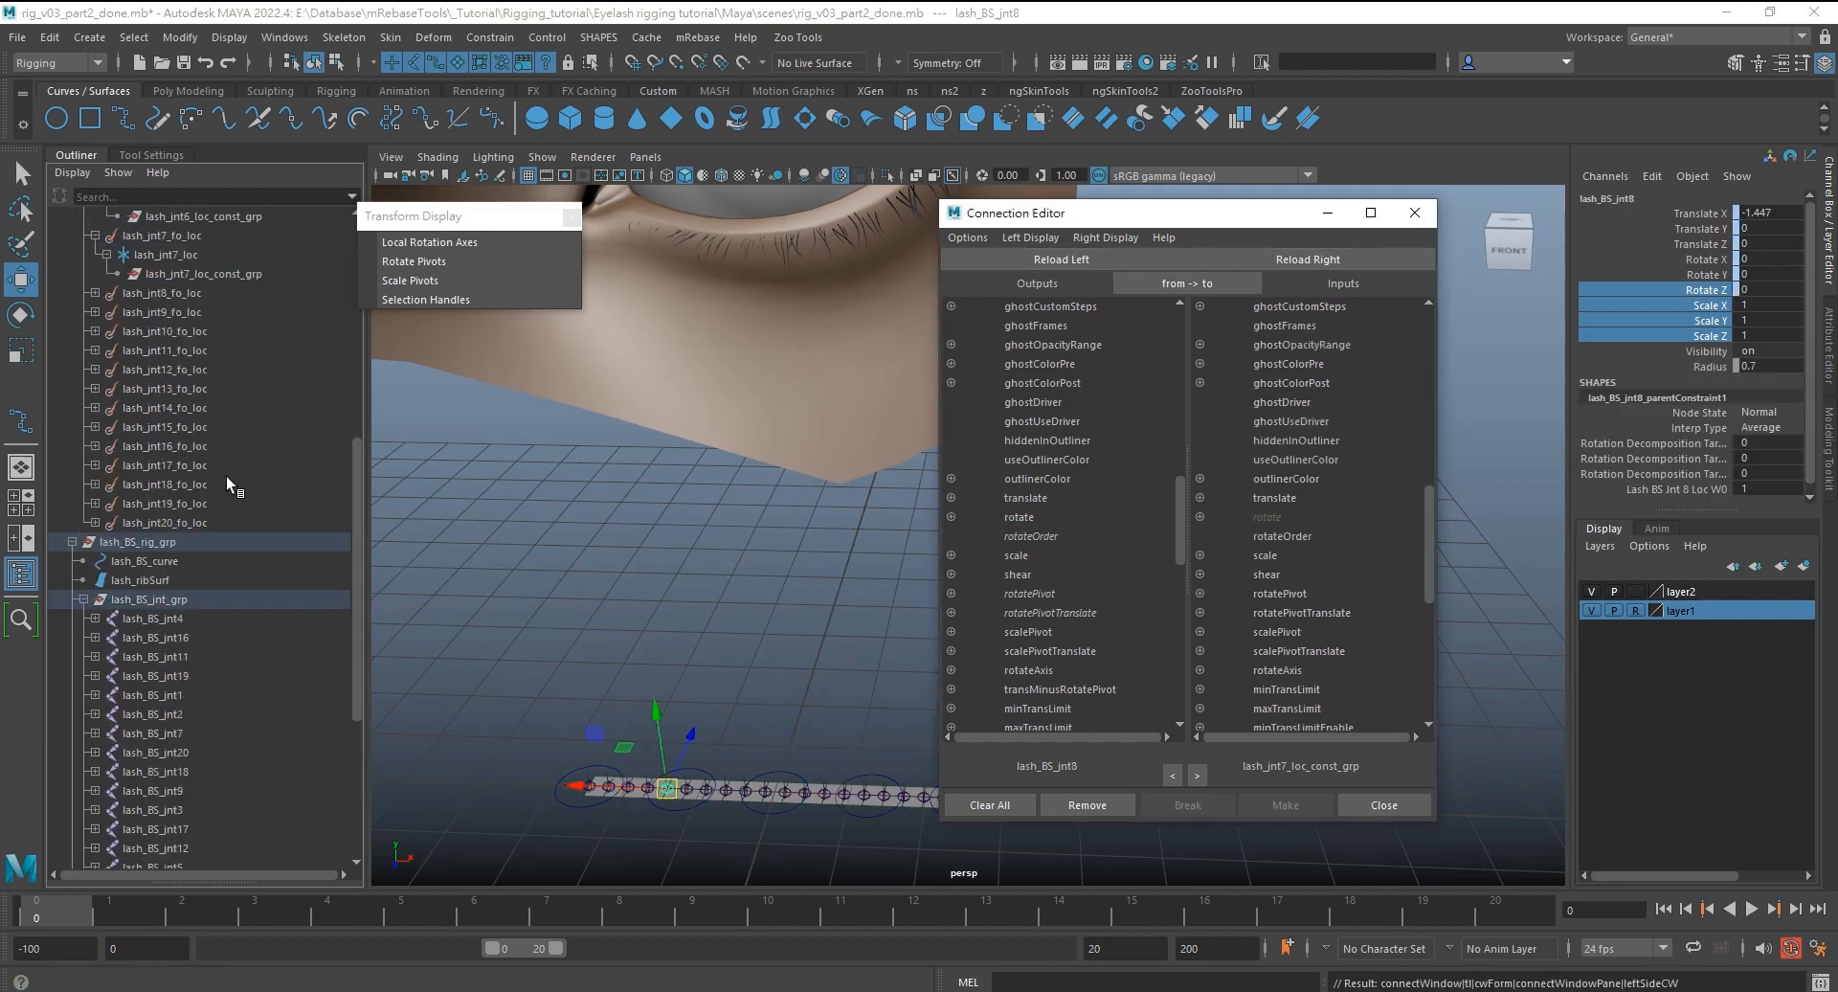
shift+click(95, 446)
click(206, 483)
click(1235, 260)
click(1053, 517)
click(1266, 517)
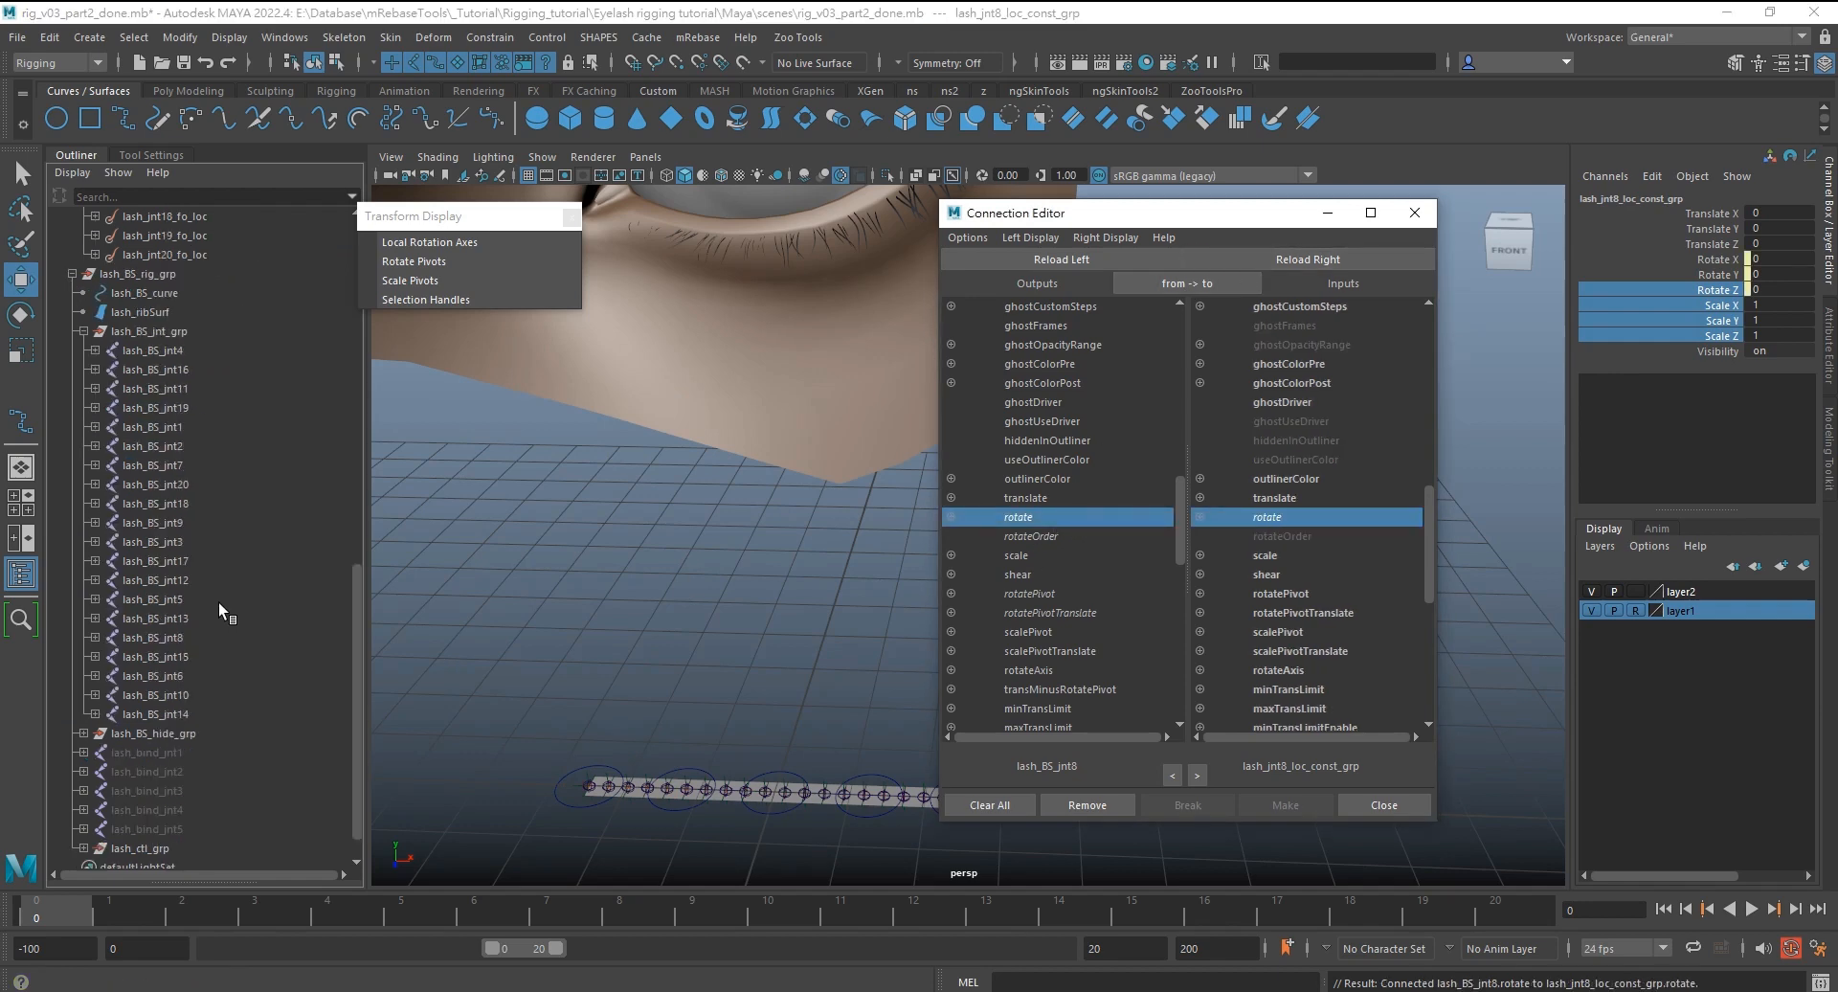
Connect the rotate attribute of lash_BS_jnt9 to the rotate of lash_jnt9_loc_const_grp
click(153, 523)
click(1061, 259)
scroll(220, 489, up, 8)
shift+click(95, 503)
click(205, 542)
click(1307, 259)
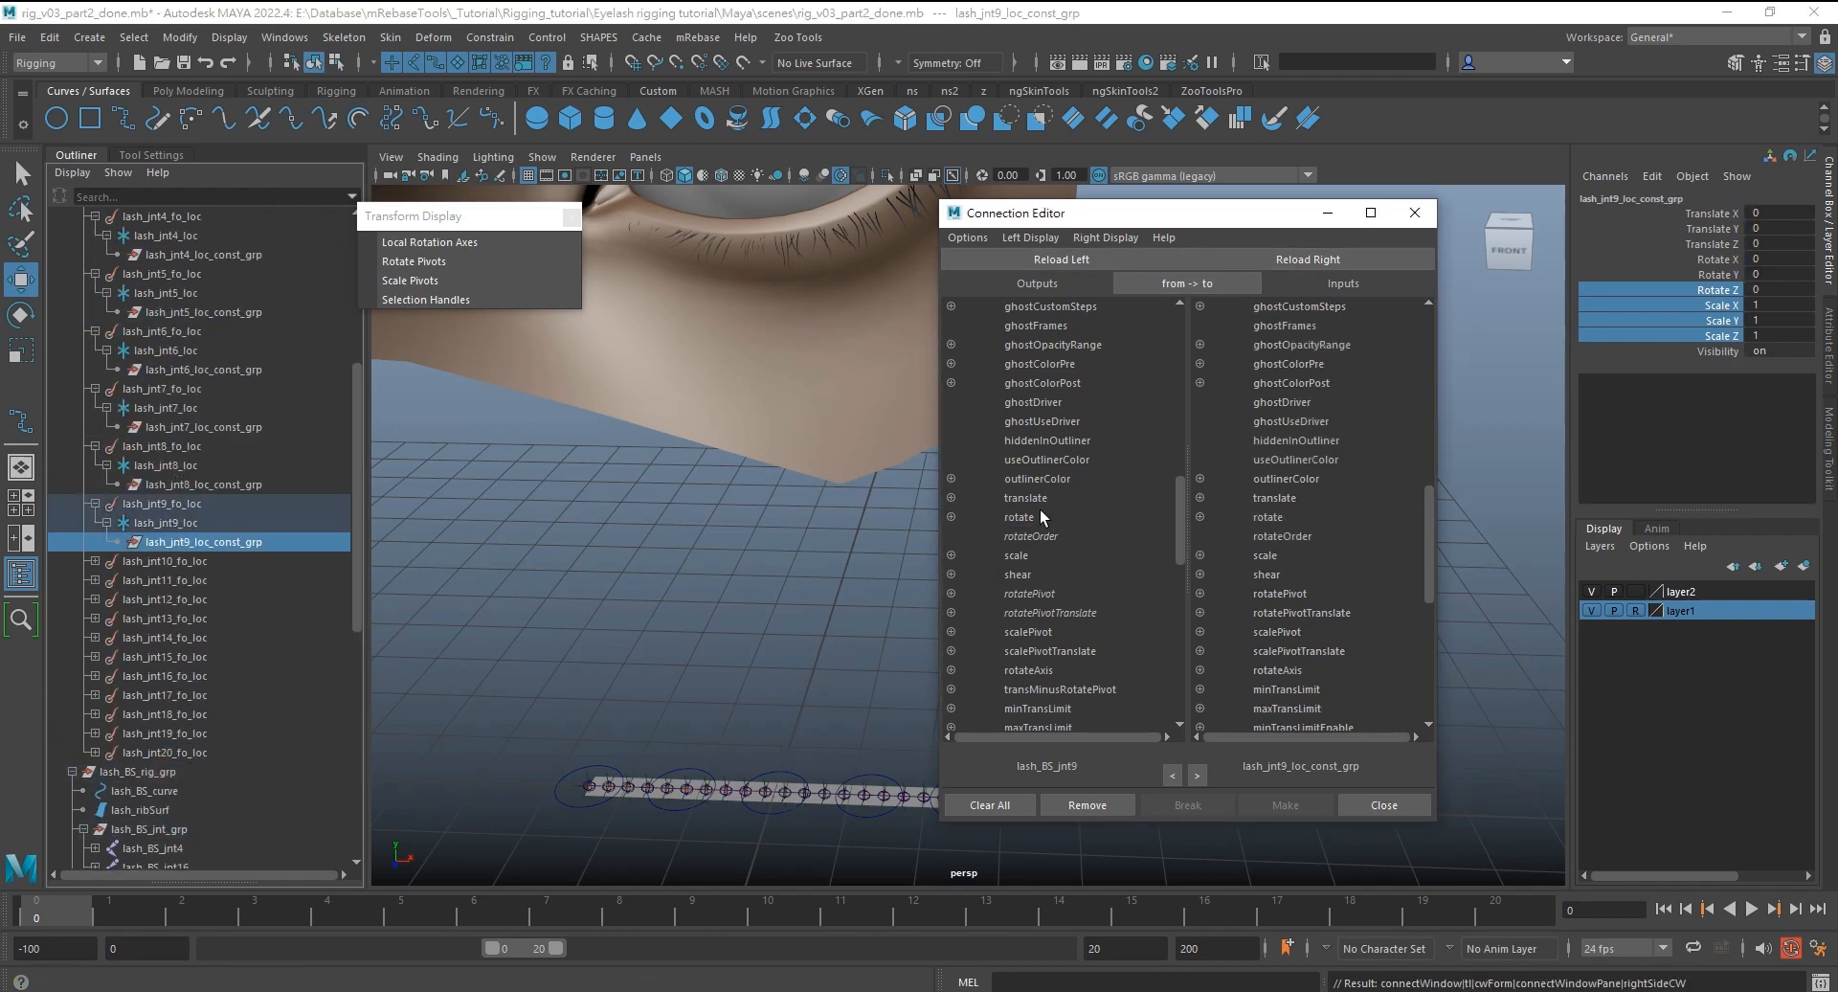
click(1018, 517)
click(1266, 517)
Connect the rotate attribute of lash_BS_jnt10 to the rotate of lash_jnt10_loc_const_grp
scroll(165, 572, down, 8)
scroll(216, 676, down, 4)
click(155, 733)
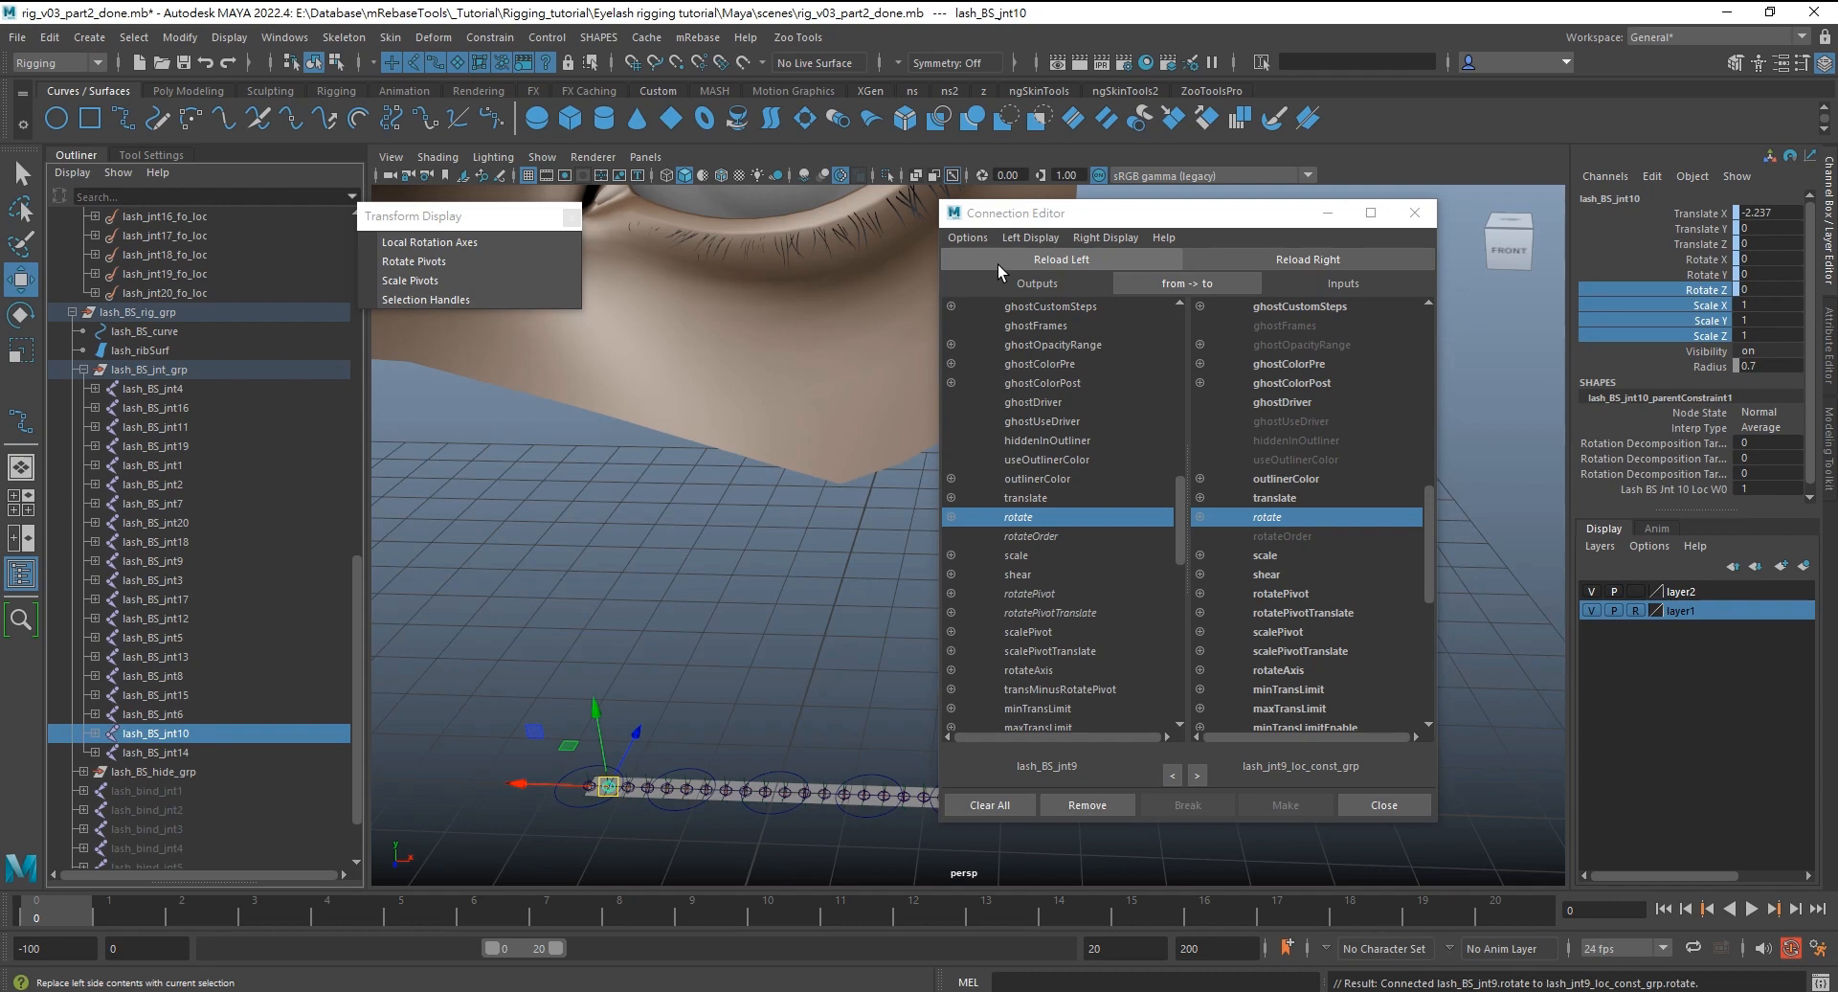
click(1000, 264)
scroll(192, 431, up, 8)
shift+click(94, 407)
click(206, 446)
click(1235, 262)
click(1019, 517)
click(1267, 517)
Connect the rotate attribute of lash_BS_jnt11 to the rotate of lash_jnt11_loc_const_grp
scroll(272, 636, down, 14)
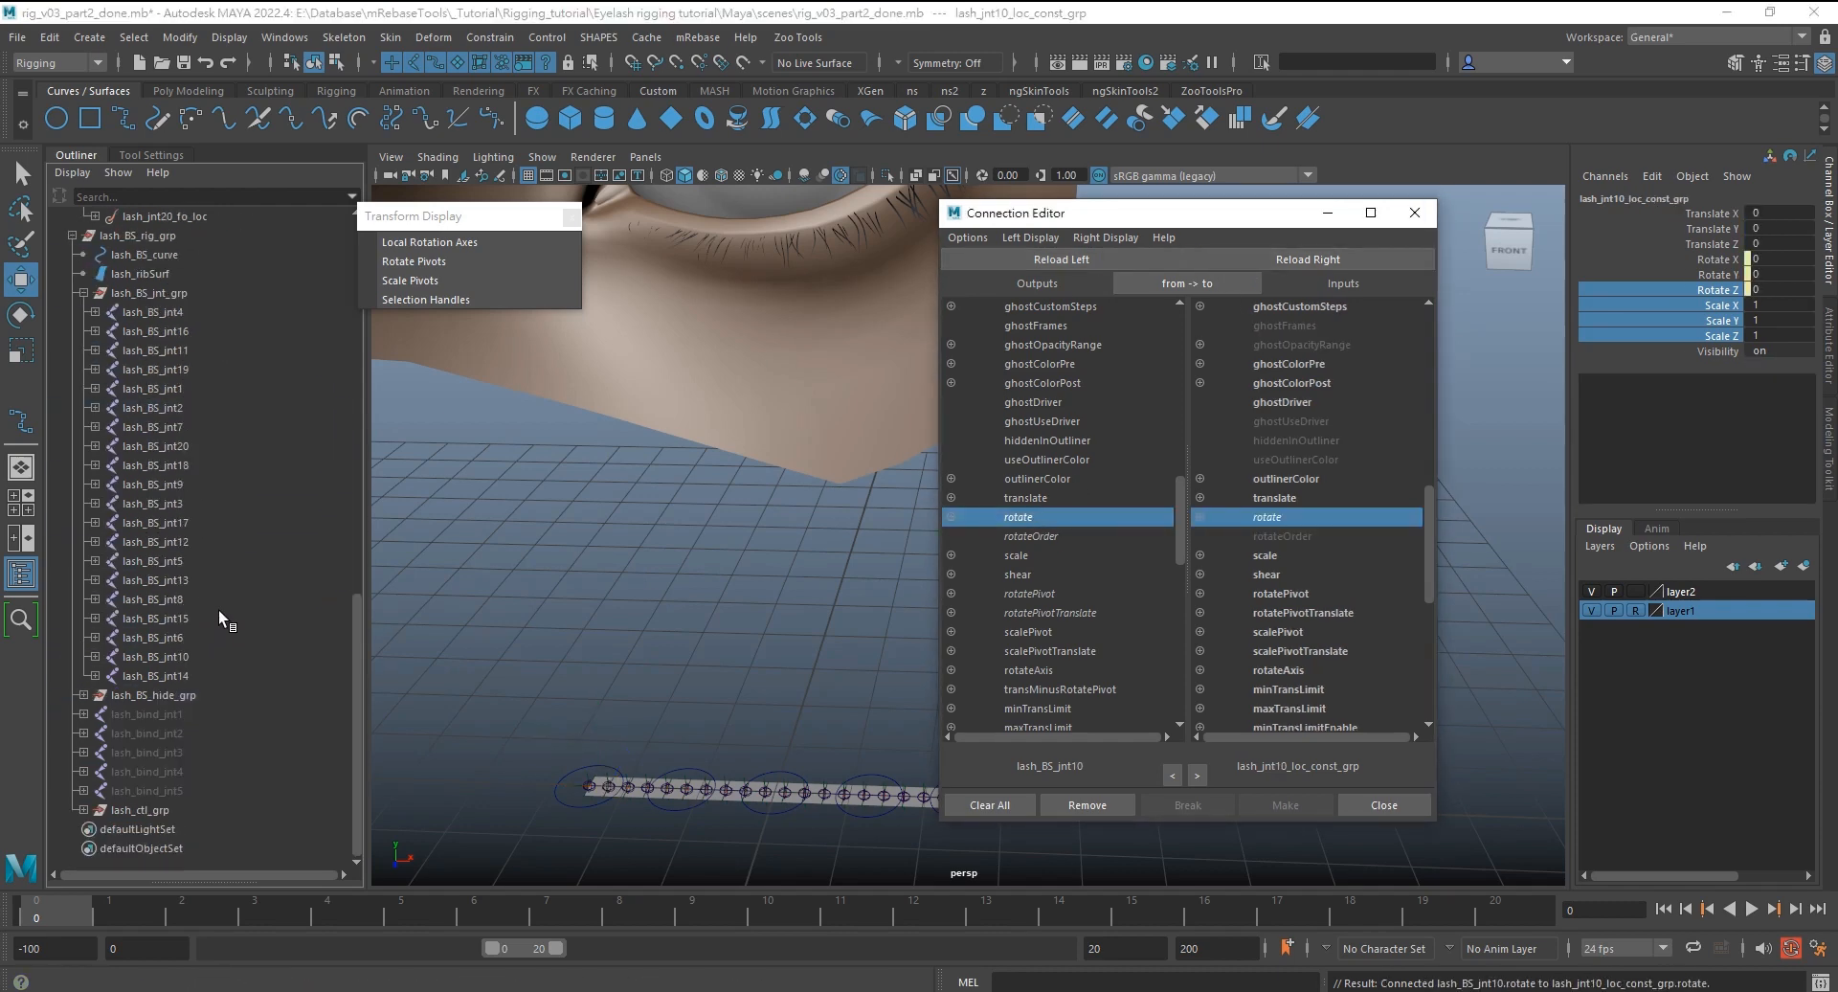
click(157, 235)
click(996, 260)
scroll(143, 431, up, 11)
shift+click(94, 350)
click(206, 389)
click(1235, 262)
click(1019, 517)
click(1267, 517)
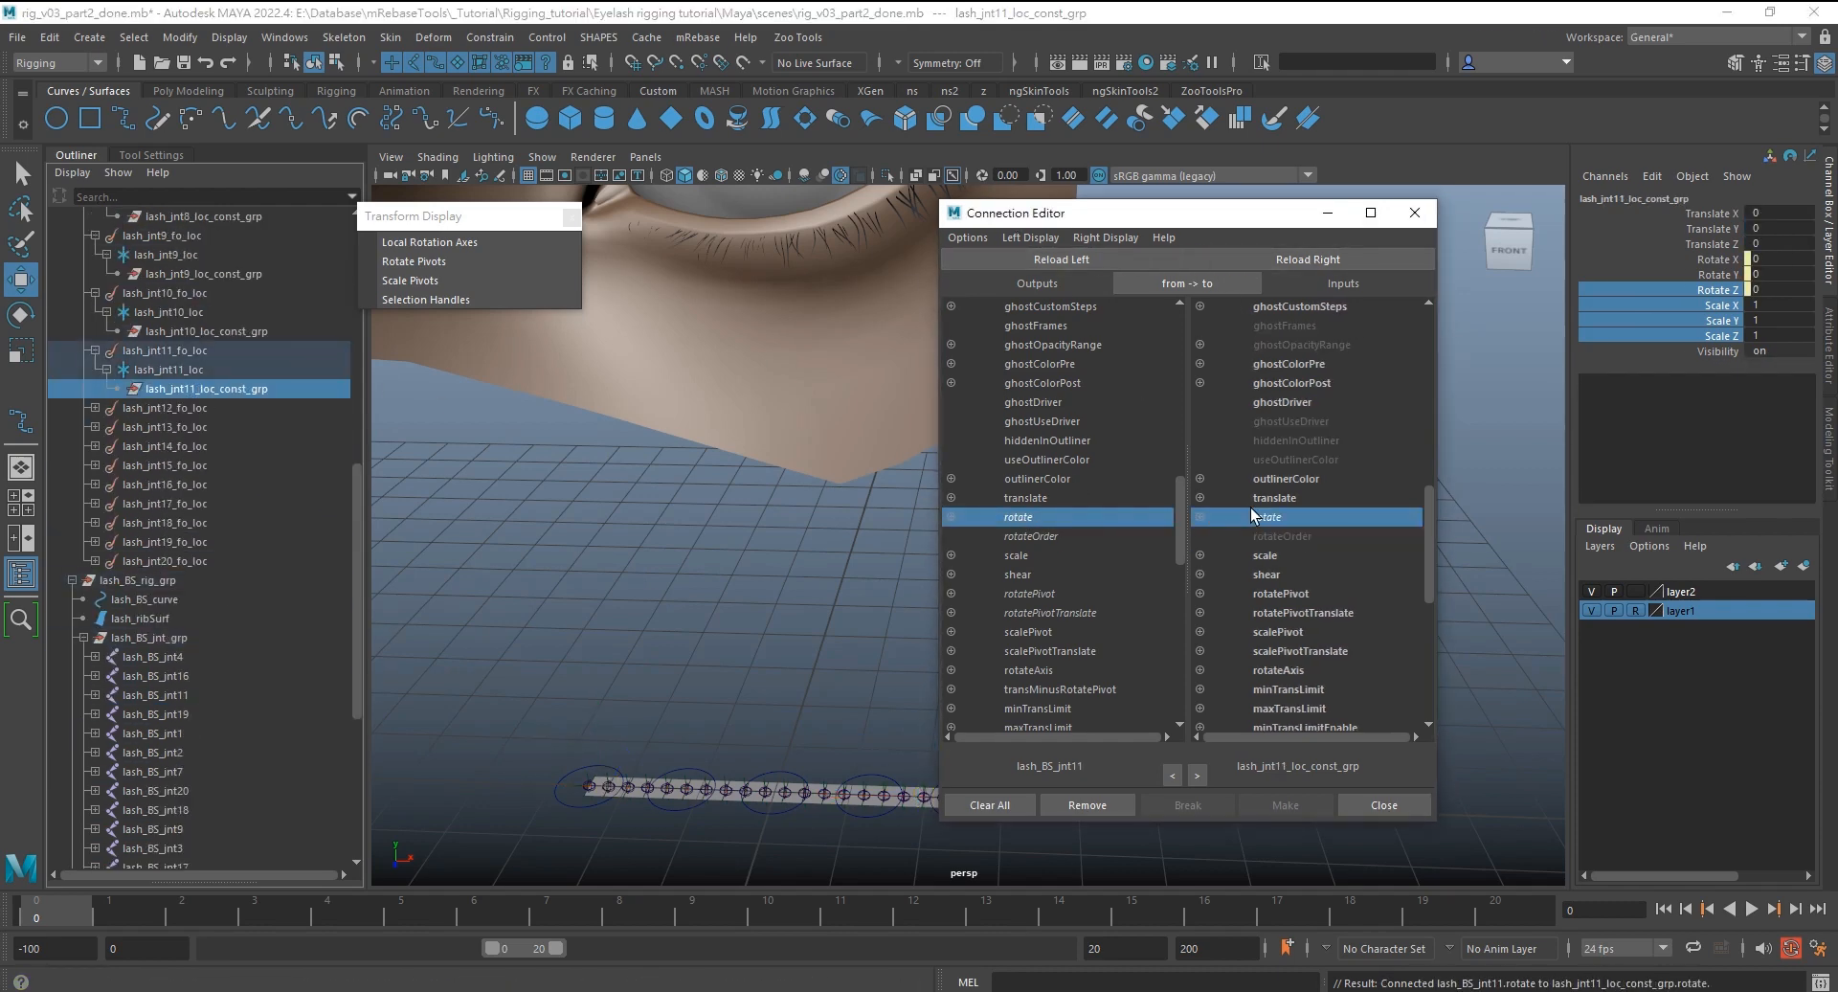
Connect the rotate attribute of lash_BS_jnt12 to the rotate of lash_jnt12_loc_const_grp
scroll(234, 682, down, 10)
click(154, 580)
click(1061, 259)
scroll(191, 430, up, 10)
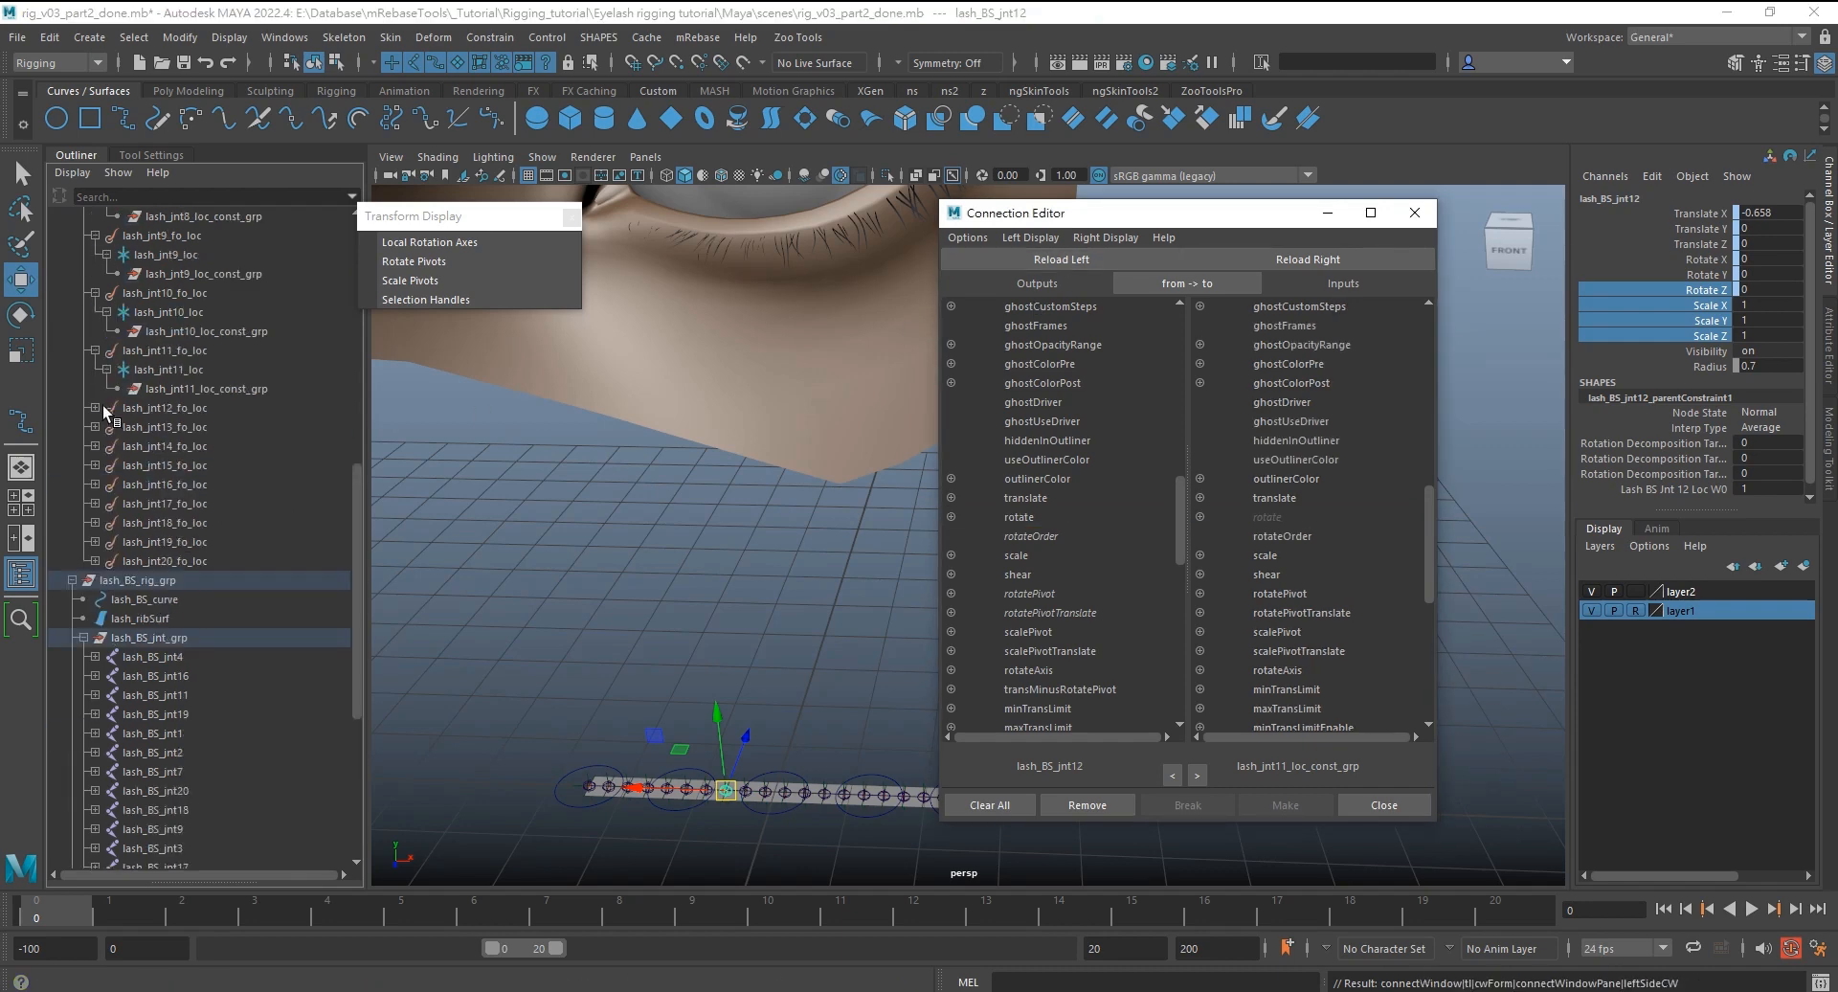
shift+click(95, 408)
click(206, 446)
click(1244, 259)
click(1018, 517)
click(1245, 515)
Connect the rotate attribute of lash_BS_jnt13 to the rotate of lash_jnt13_loc_const_grp
scroll(230, 613, down, 6)
click(196, 657)
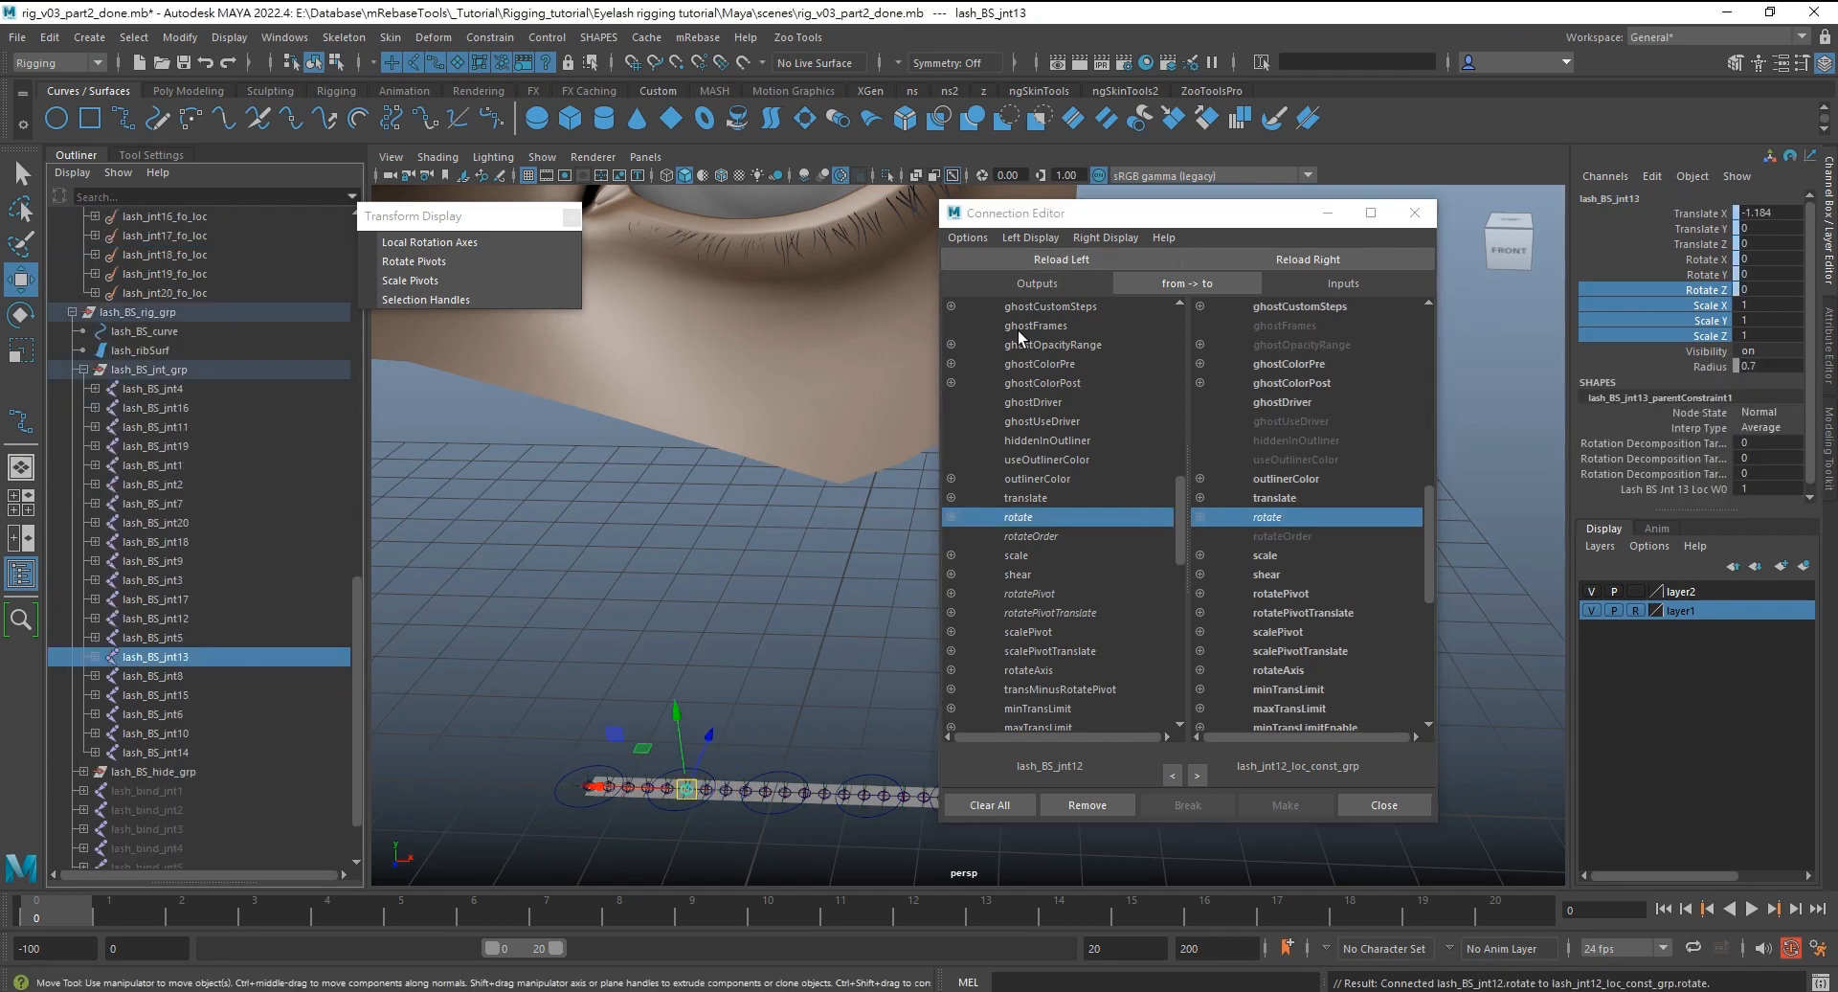
click(1036, 260)
scroll(245, 497, up, 6)
shift+click(95, 465)
click(206, 503)
click(1245, 259)
click(1019, 517)
click(1254, 517)
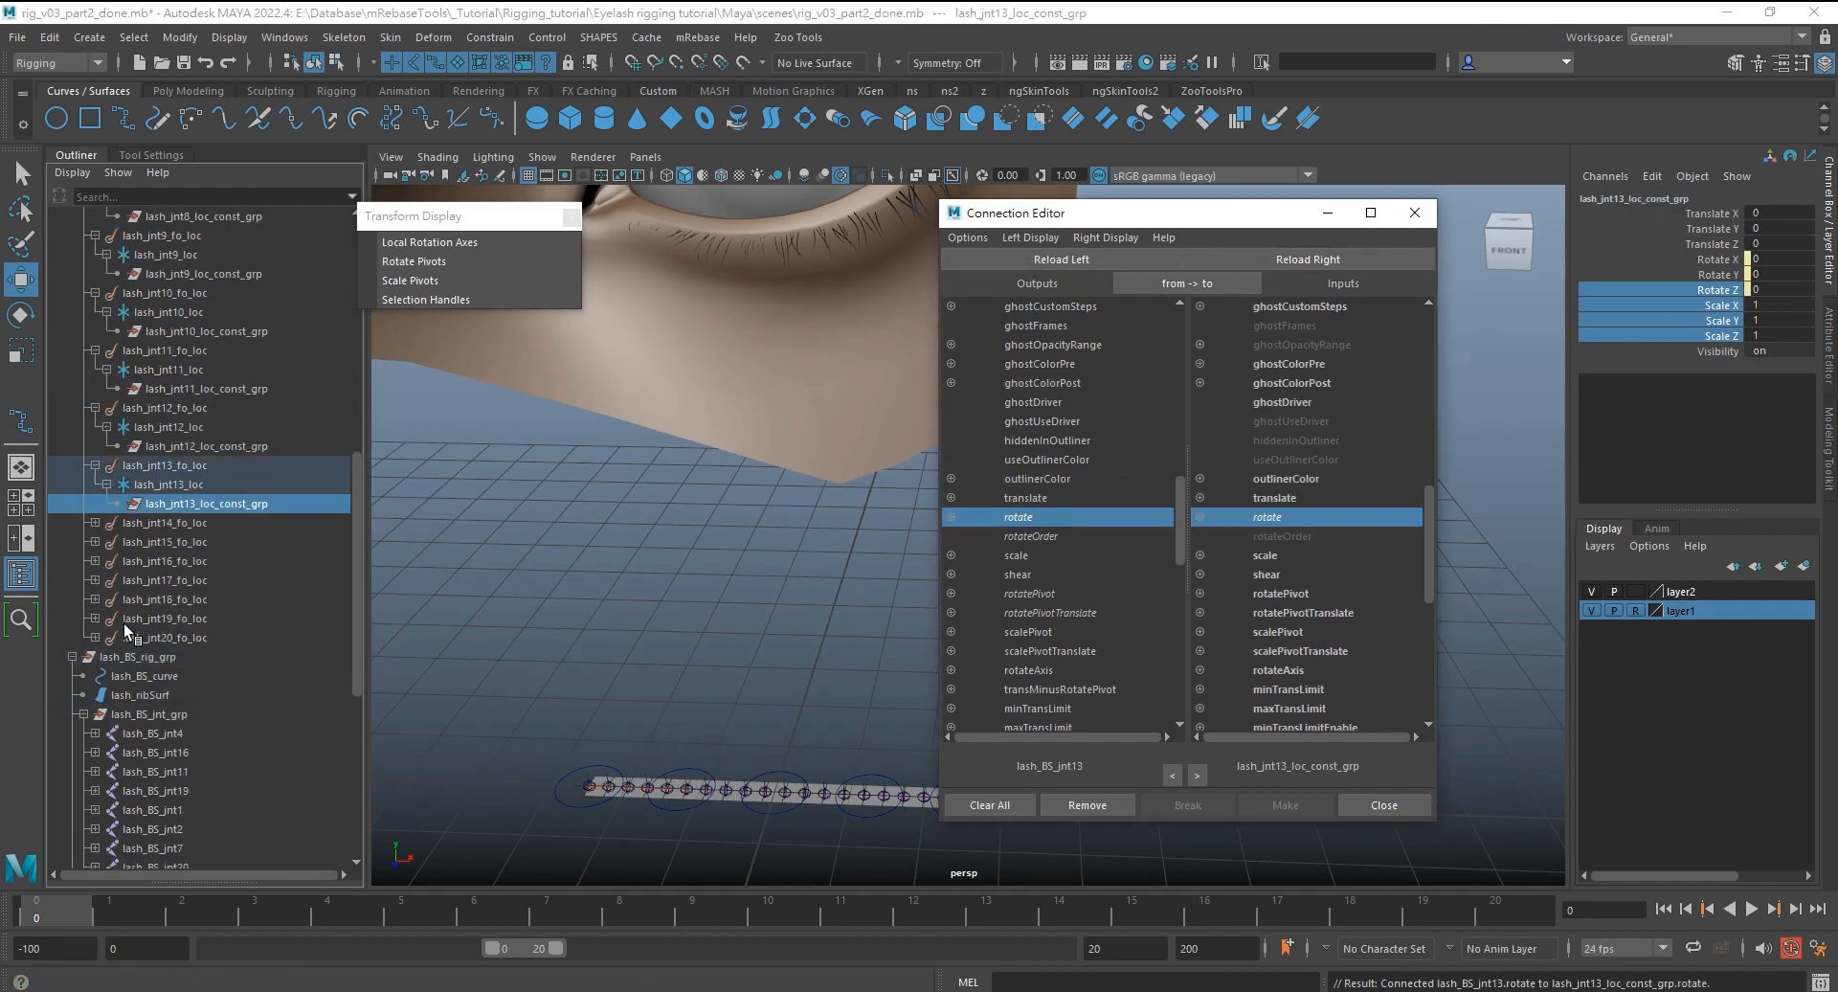
Connect the rotate attribute of lash_BS_jnt14 to the rotate of lash_jnt14_loc_const_grp
scroll(153, 637, down, 6)
click(169, 791)
click(1062, 259)
scroll(211, 536, up, 6)
shift+click(95, 522)
click(206, 561)
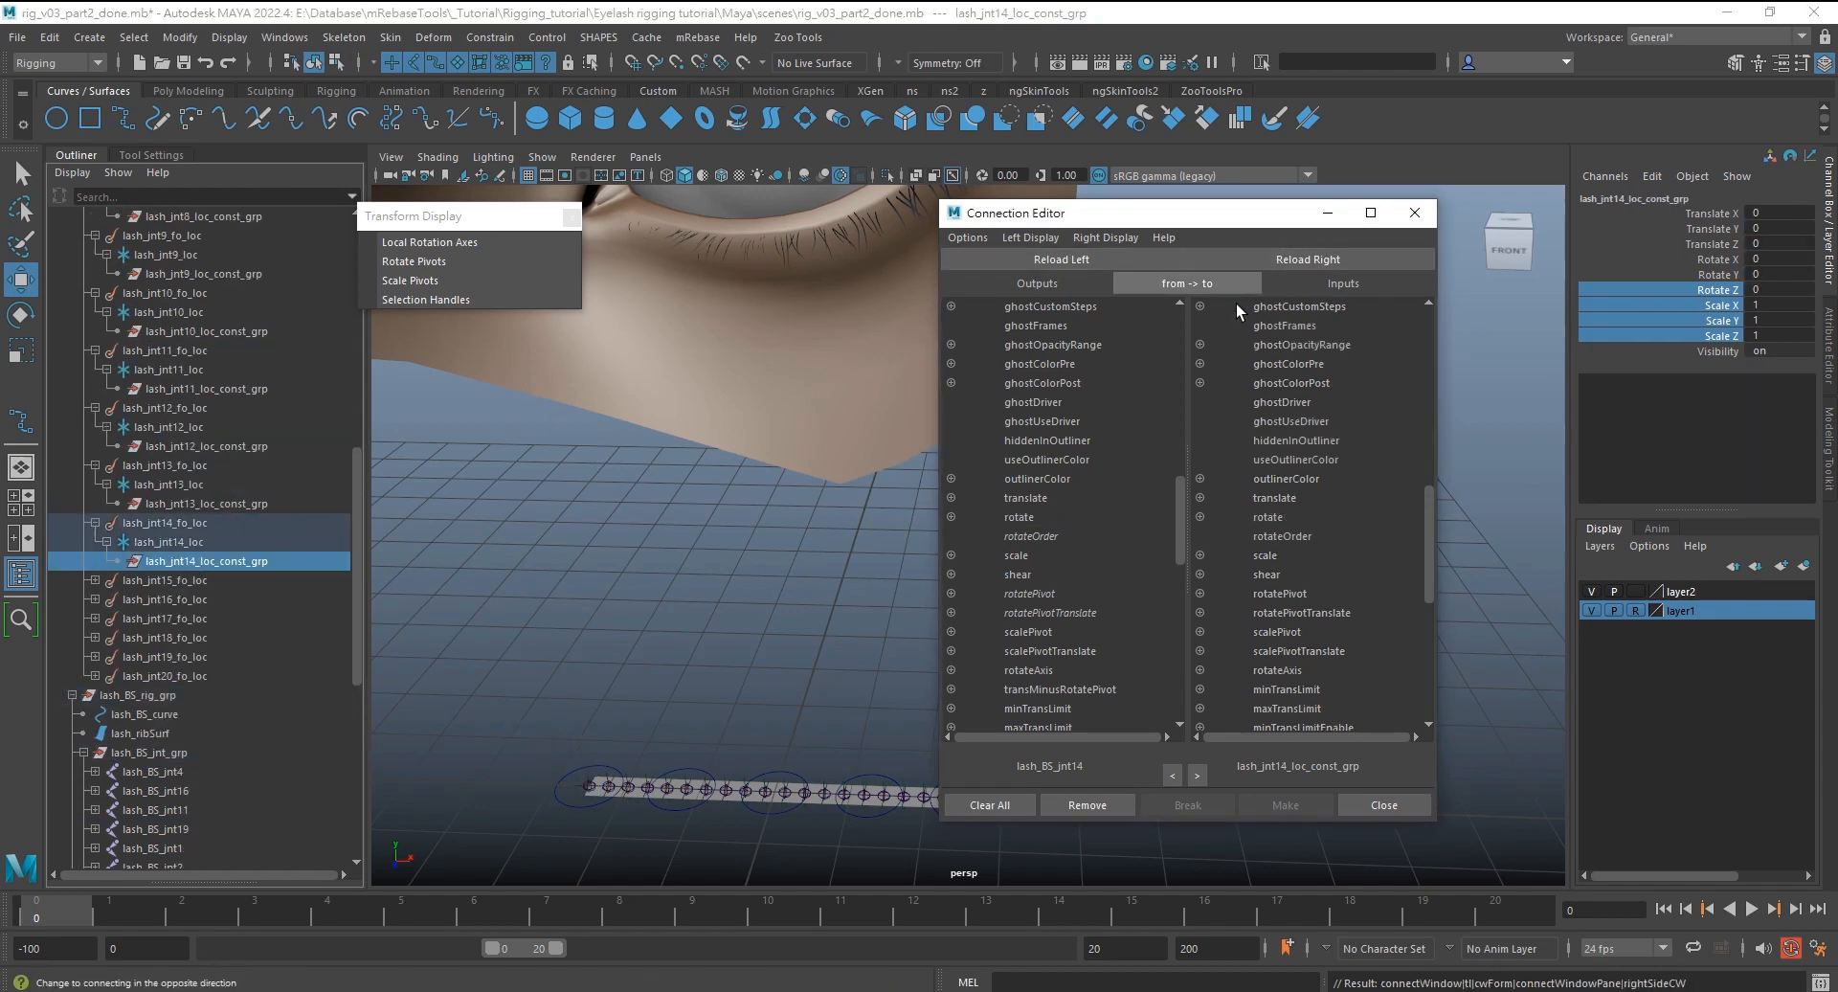
click(1244, 259)
click(1018, 517)
click(1254, 517)
Connect the rotate attribute of lash_BS_jnt15 to the rotate of lash_jnt15_loc_const_grp
scroll(210, 575, down, 6)
click(163, 613)
click(1062, 259)
scroll(210, 536, up, 6)
shift+click(95, 427)
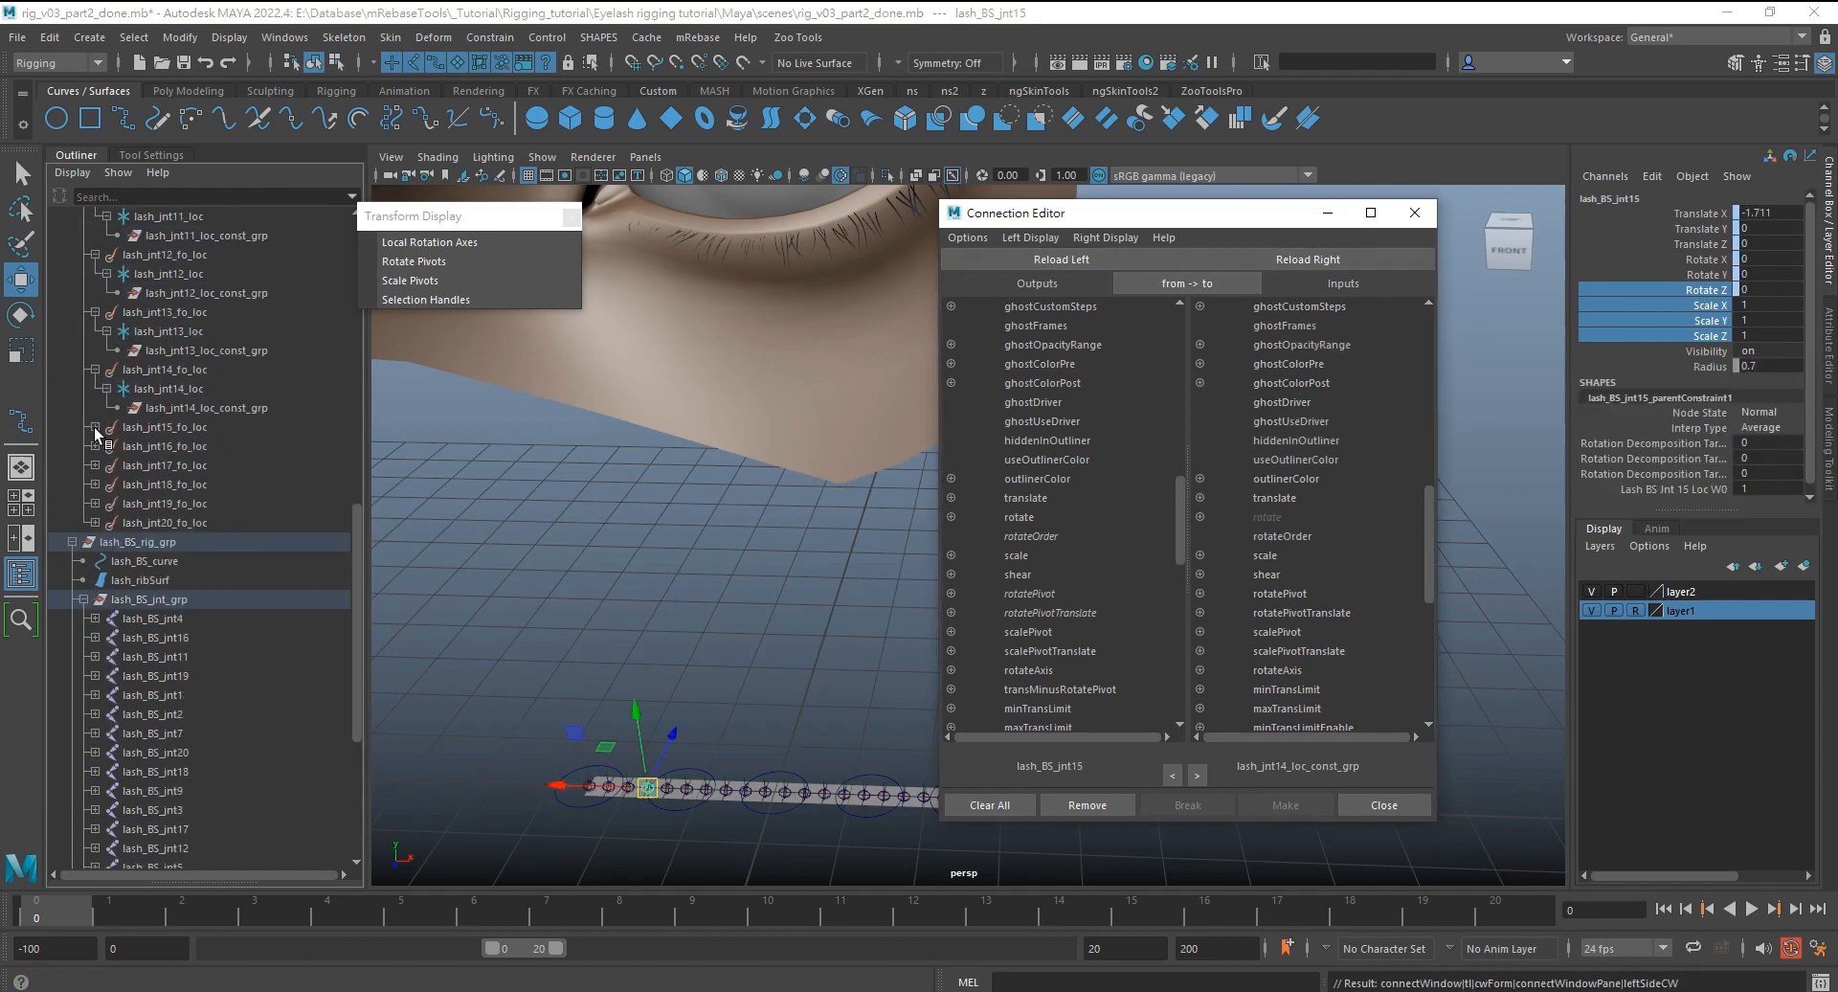
click(206, 465)
click(1314, 259)
click(1019, 517)
click(1255, 517)
Connect the rotate attribute of lash_BS_jnt16 to the rotate of lash_jnt16_loc_const_grp
scroll(210, 536, down, 4)
click(163, 522)
click(1061, 260)
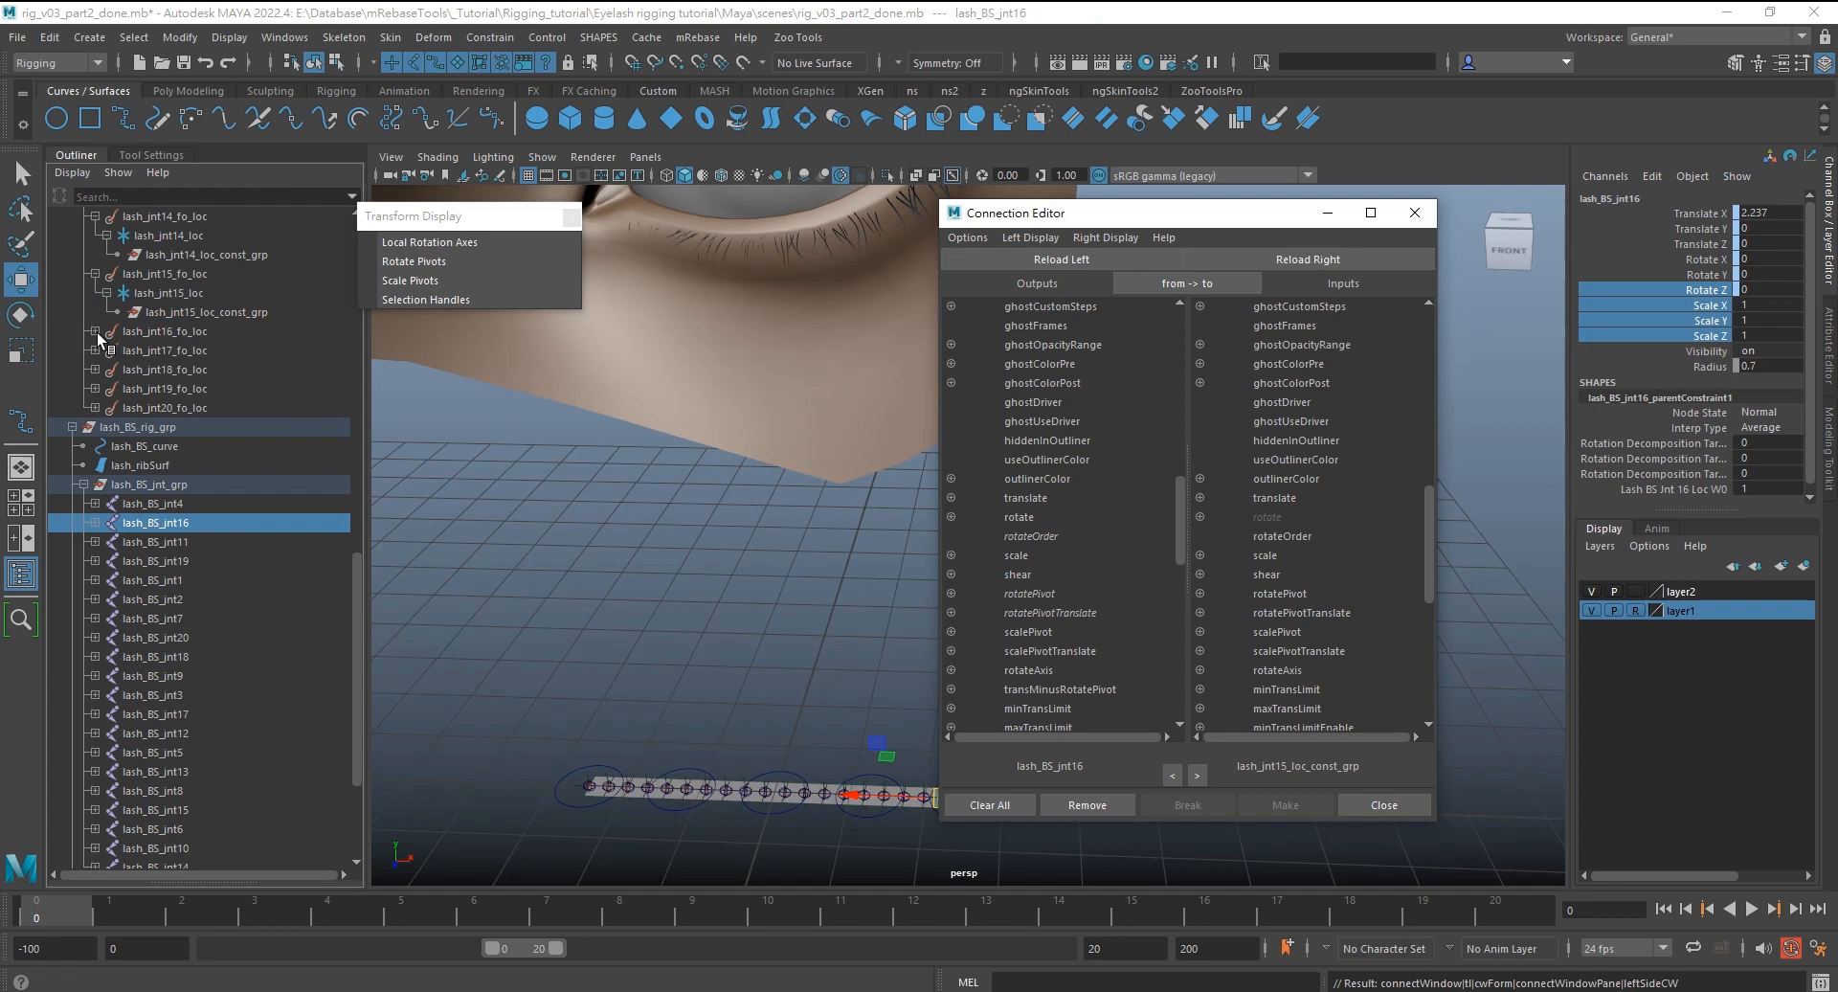
shift+click(95, 331)
click(206, 370)
click(1230, 260)
click(1019, 517)
click(1254, 517)
Connect the rotate attribute of lash_BS_jnt17 to the rotate of lash_jnt17_loc_const_grp
click(153, 753)
click(1062, 260)
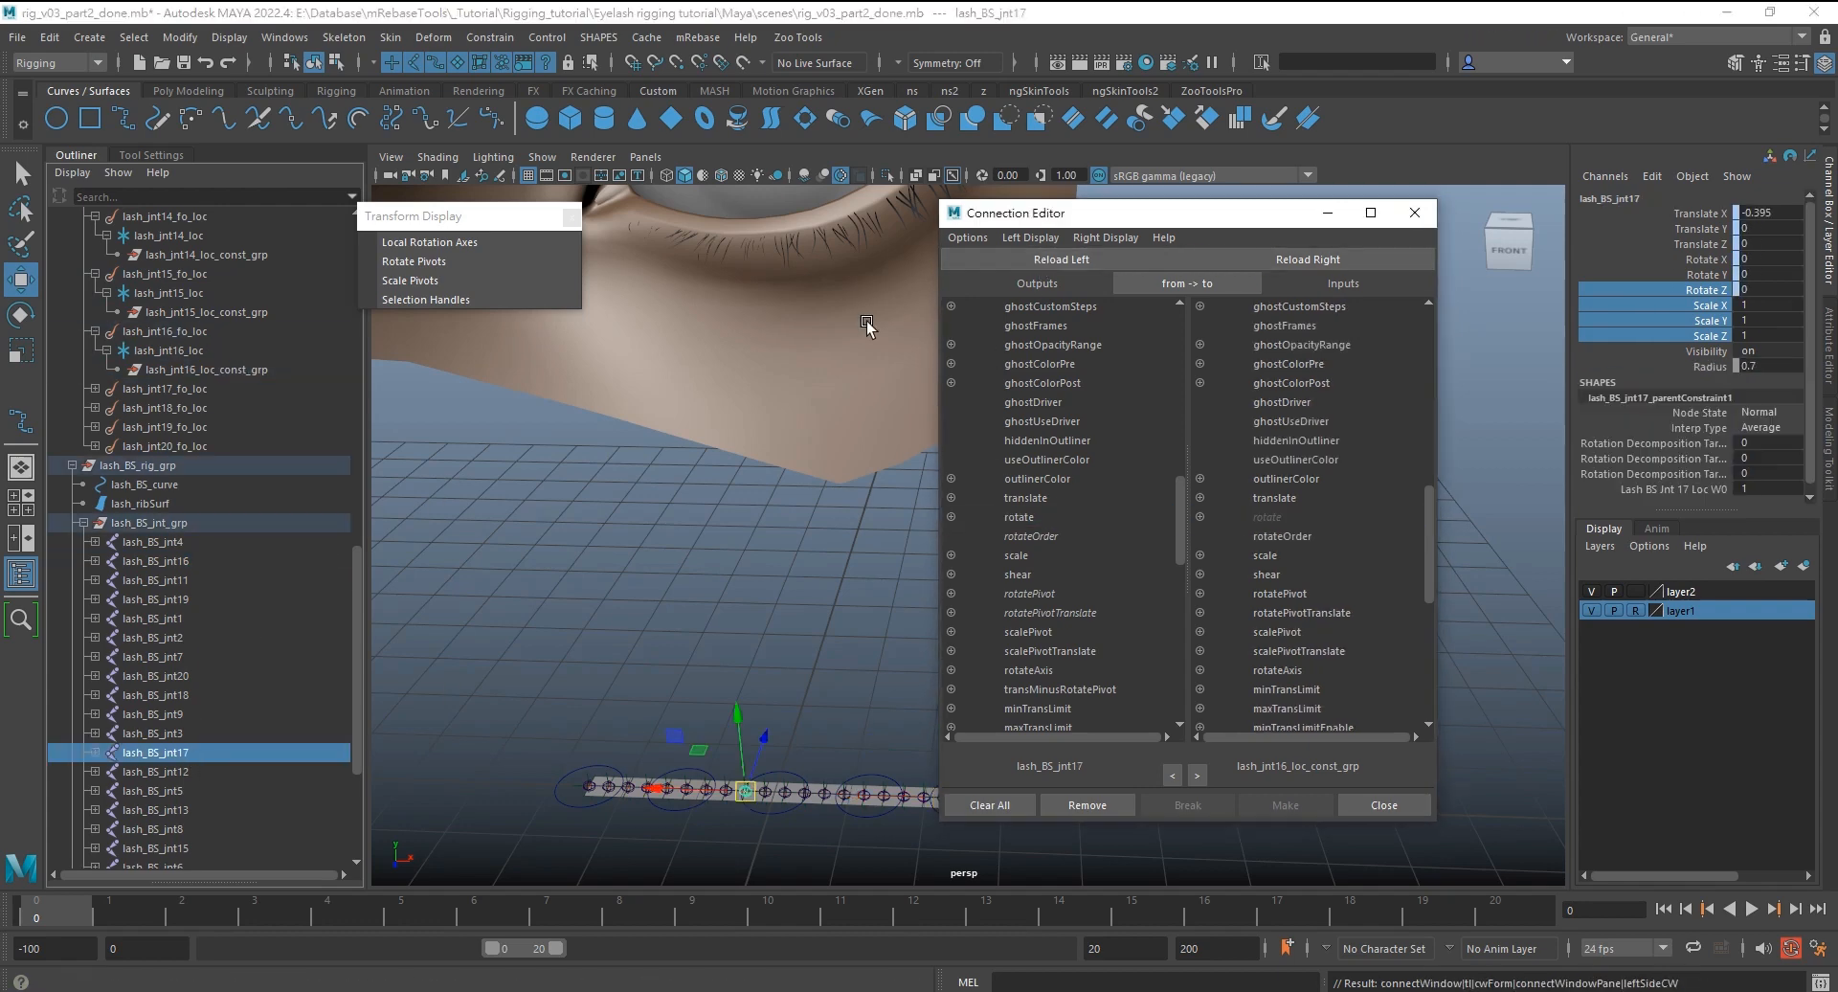
shift+click(95, 389)
click(206, 427)
click(1308, 259)
click(1019, 517)
Connect the rotate attribute of lash_BS_jnt18 to the rotate of lash_jnt18_loc_const_grp
click(154, 734)
click(1062, 260)
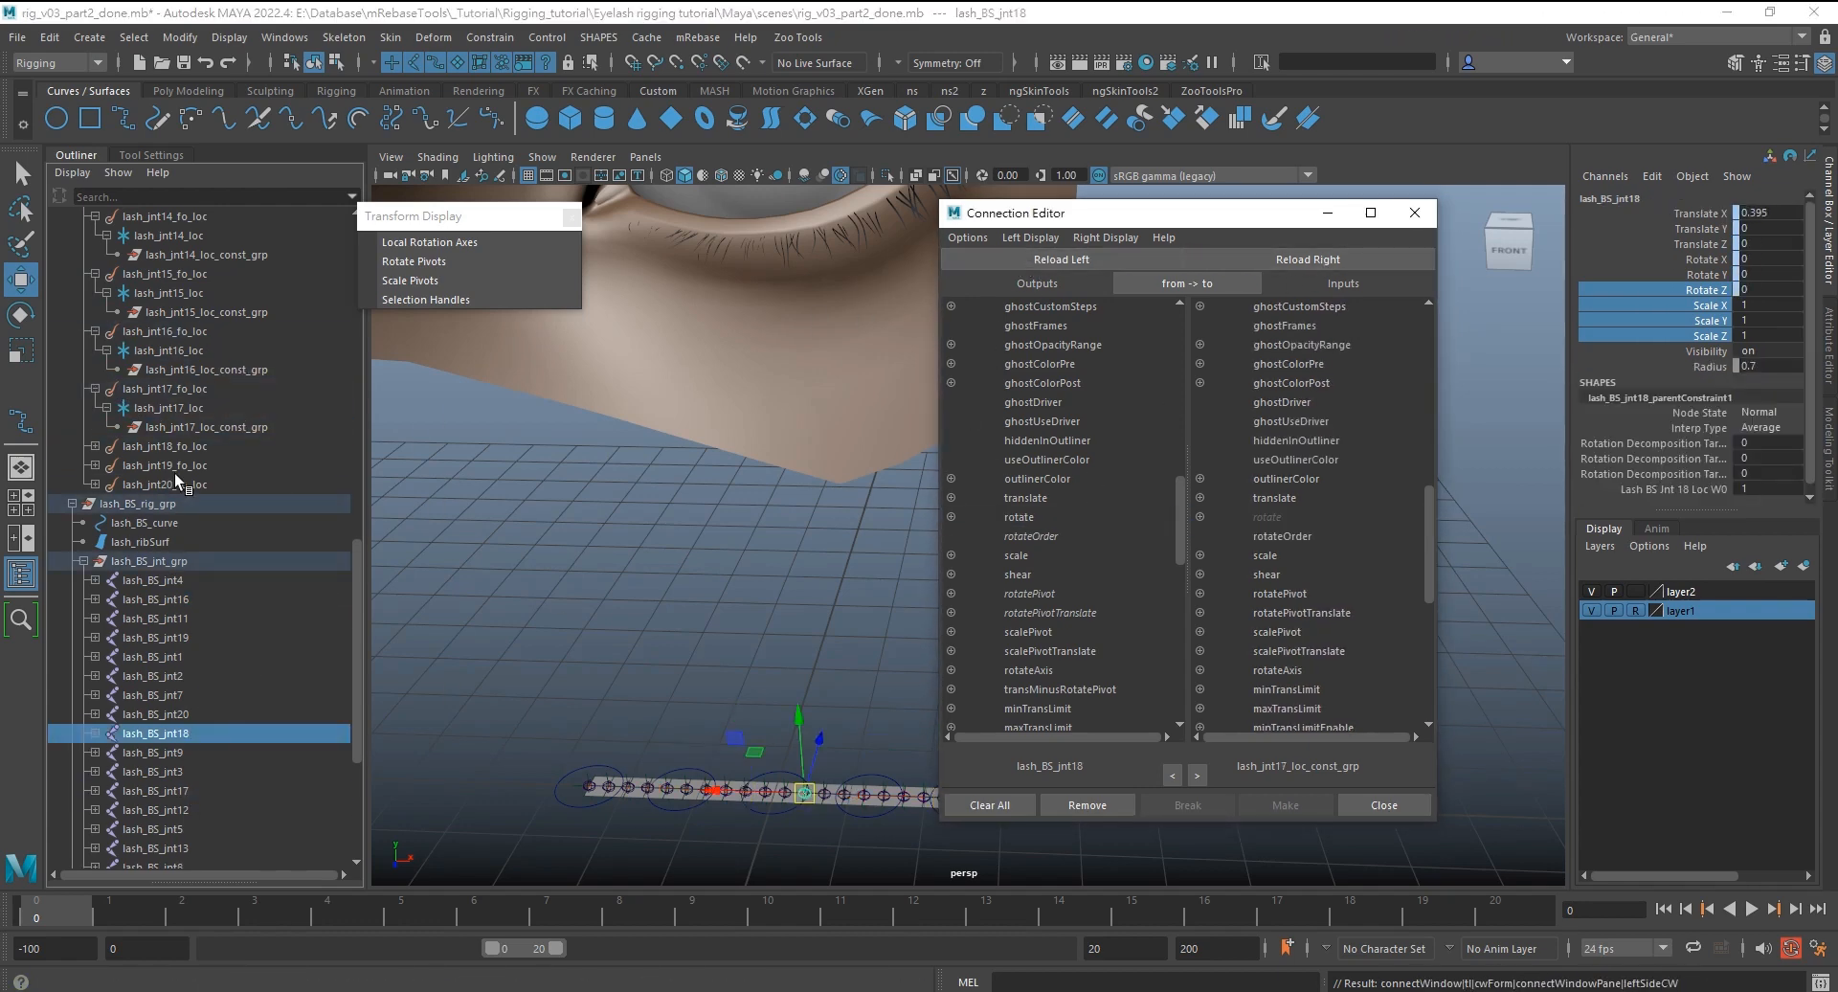
shift+click(95, 446)
click(205, 484)
click(1308, 259)
click(1018, 517)
click(1268, 517)
Connect the rotate attribute of lash_BS_jnt19 to the rotate of lash_jnt19_loc_const_grp
click(153, 676)
click(1062, 260)
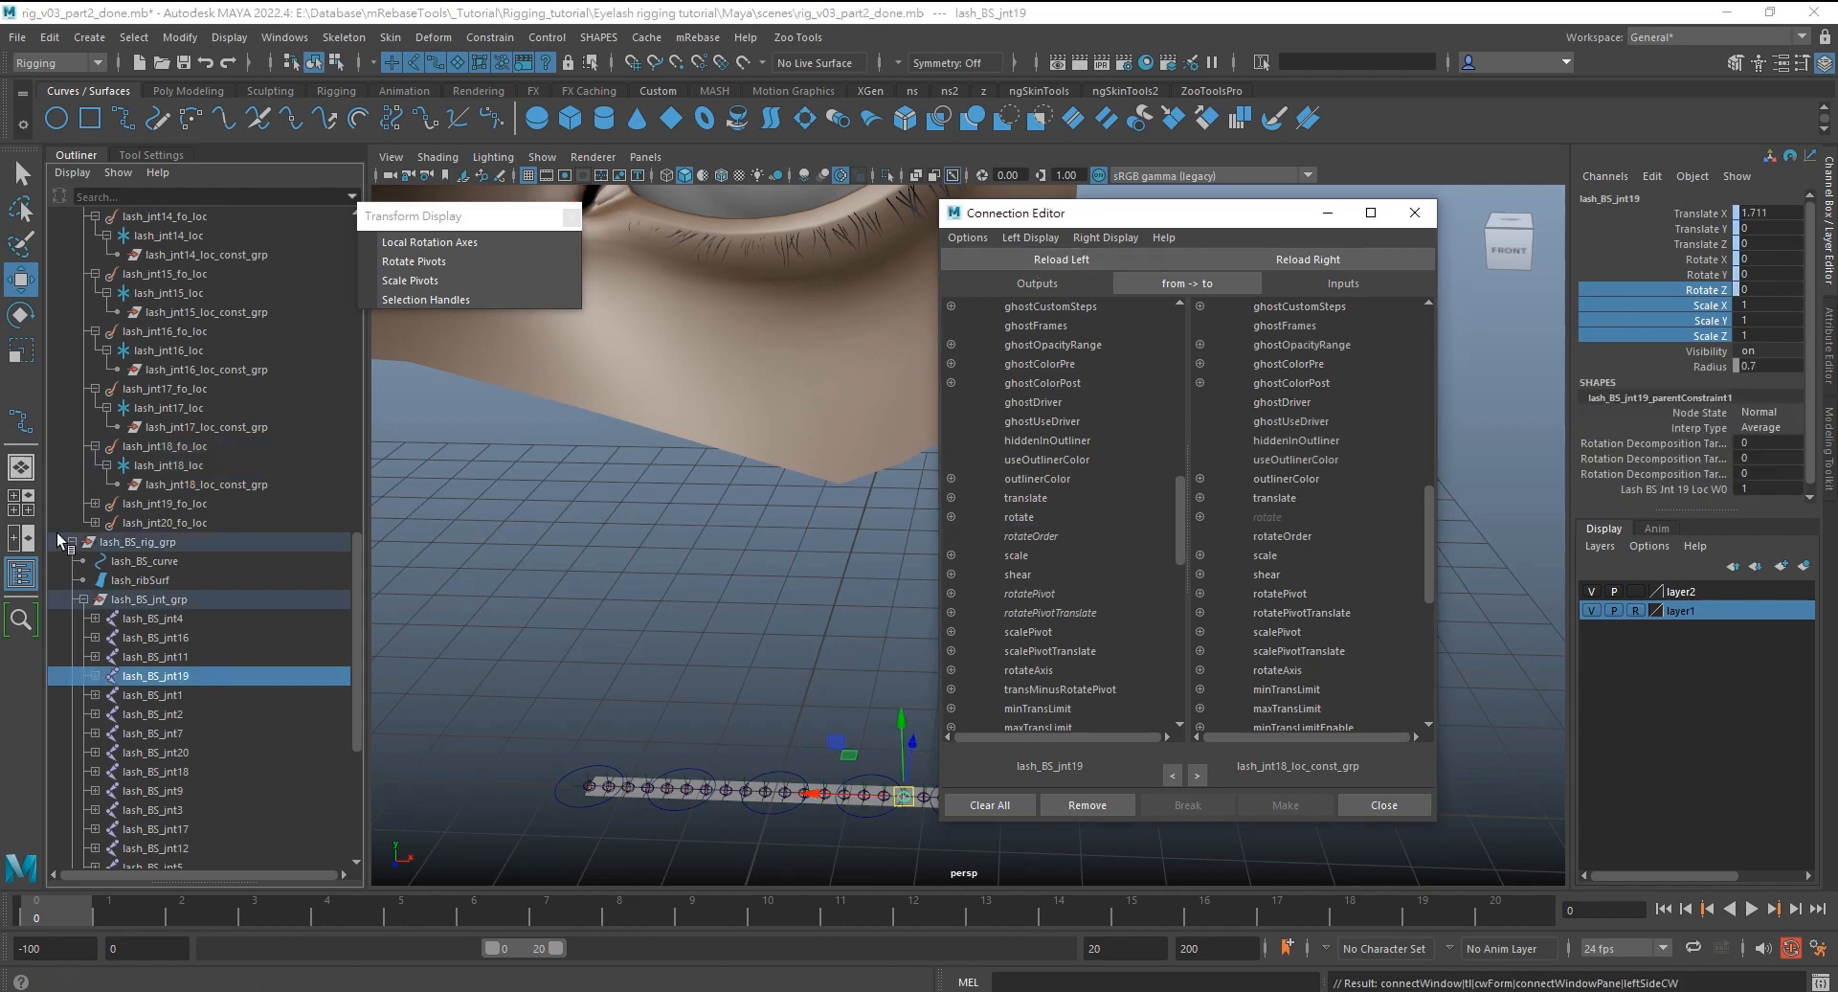
shift+click(94, 504)
click(206, 542)
click(1241, 260)
click(1019, 517)
click(1221, 517)
Connect the rotate attribute of lash_BS_jnt20 to the rotate of lash_jnt20_loc_const_grp and close the Connection Editor
click(154, 791)
click(1061, 260)
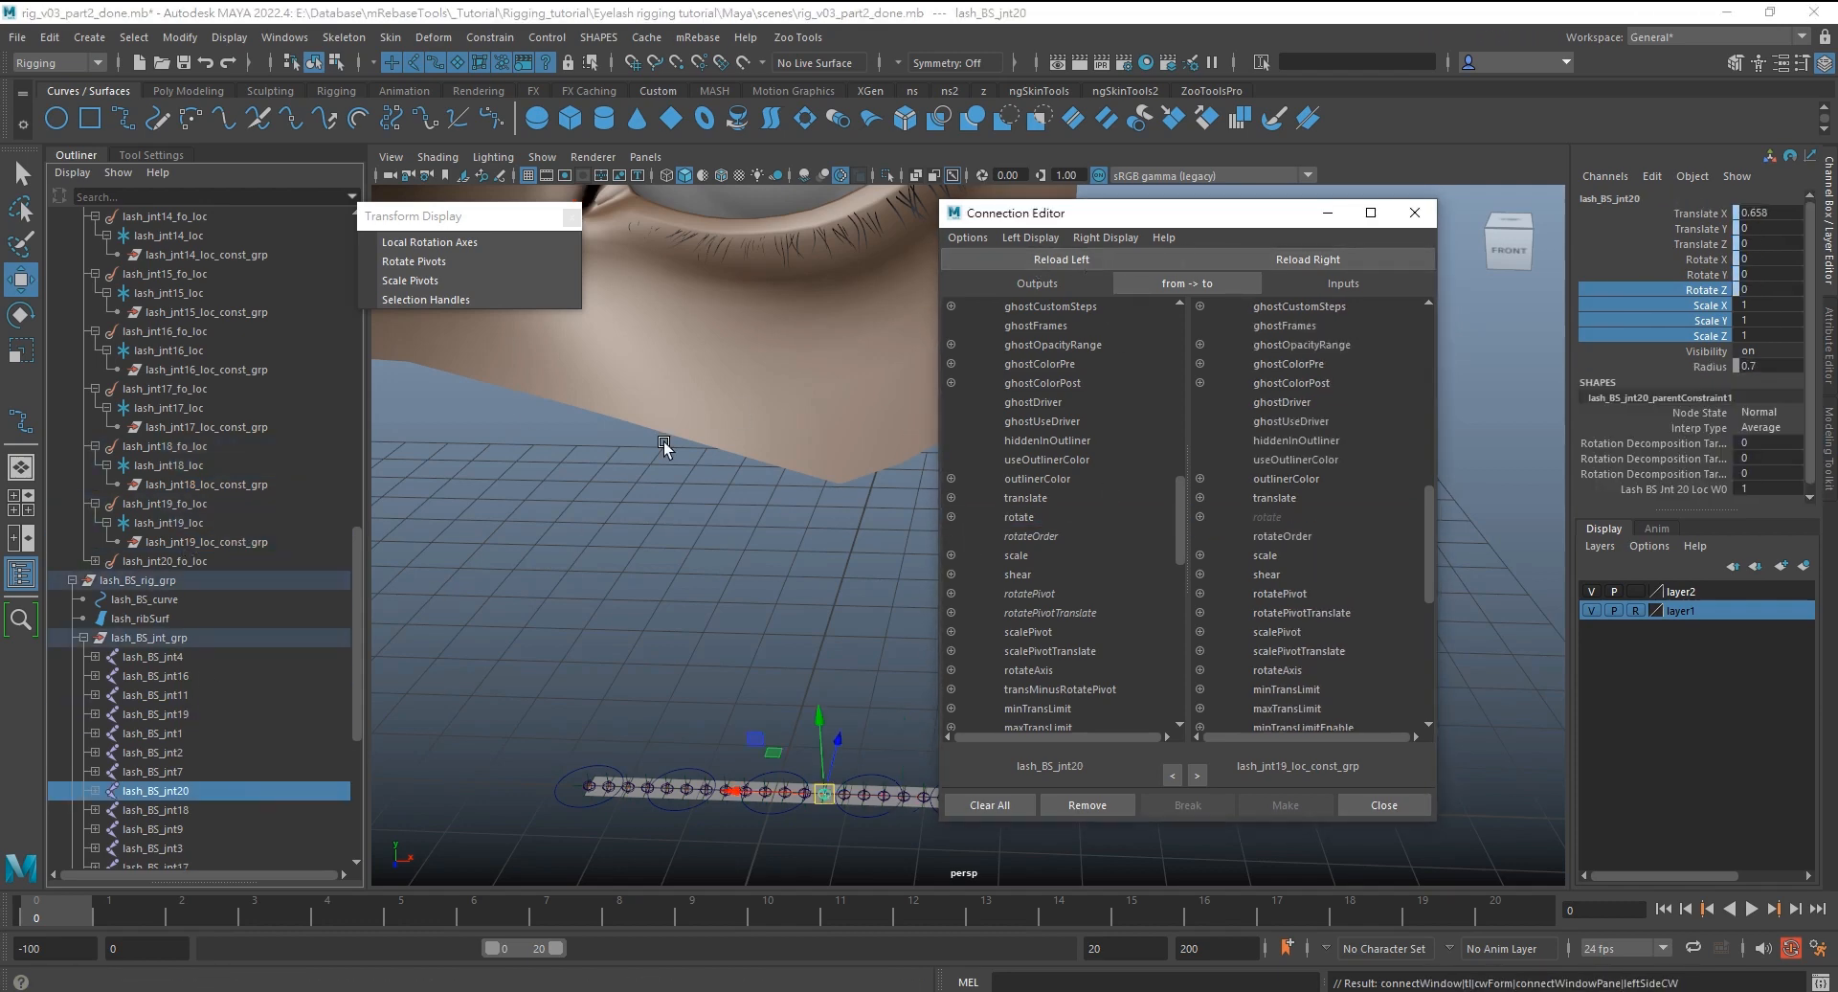
shift+click(95, 561)
click(205, 599)
click(1308, 260)
click(1130, 517)
click(1411, 218)
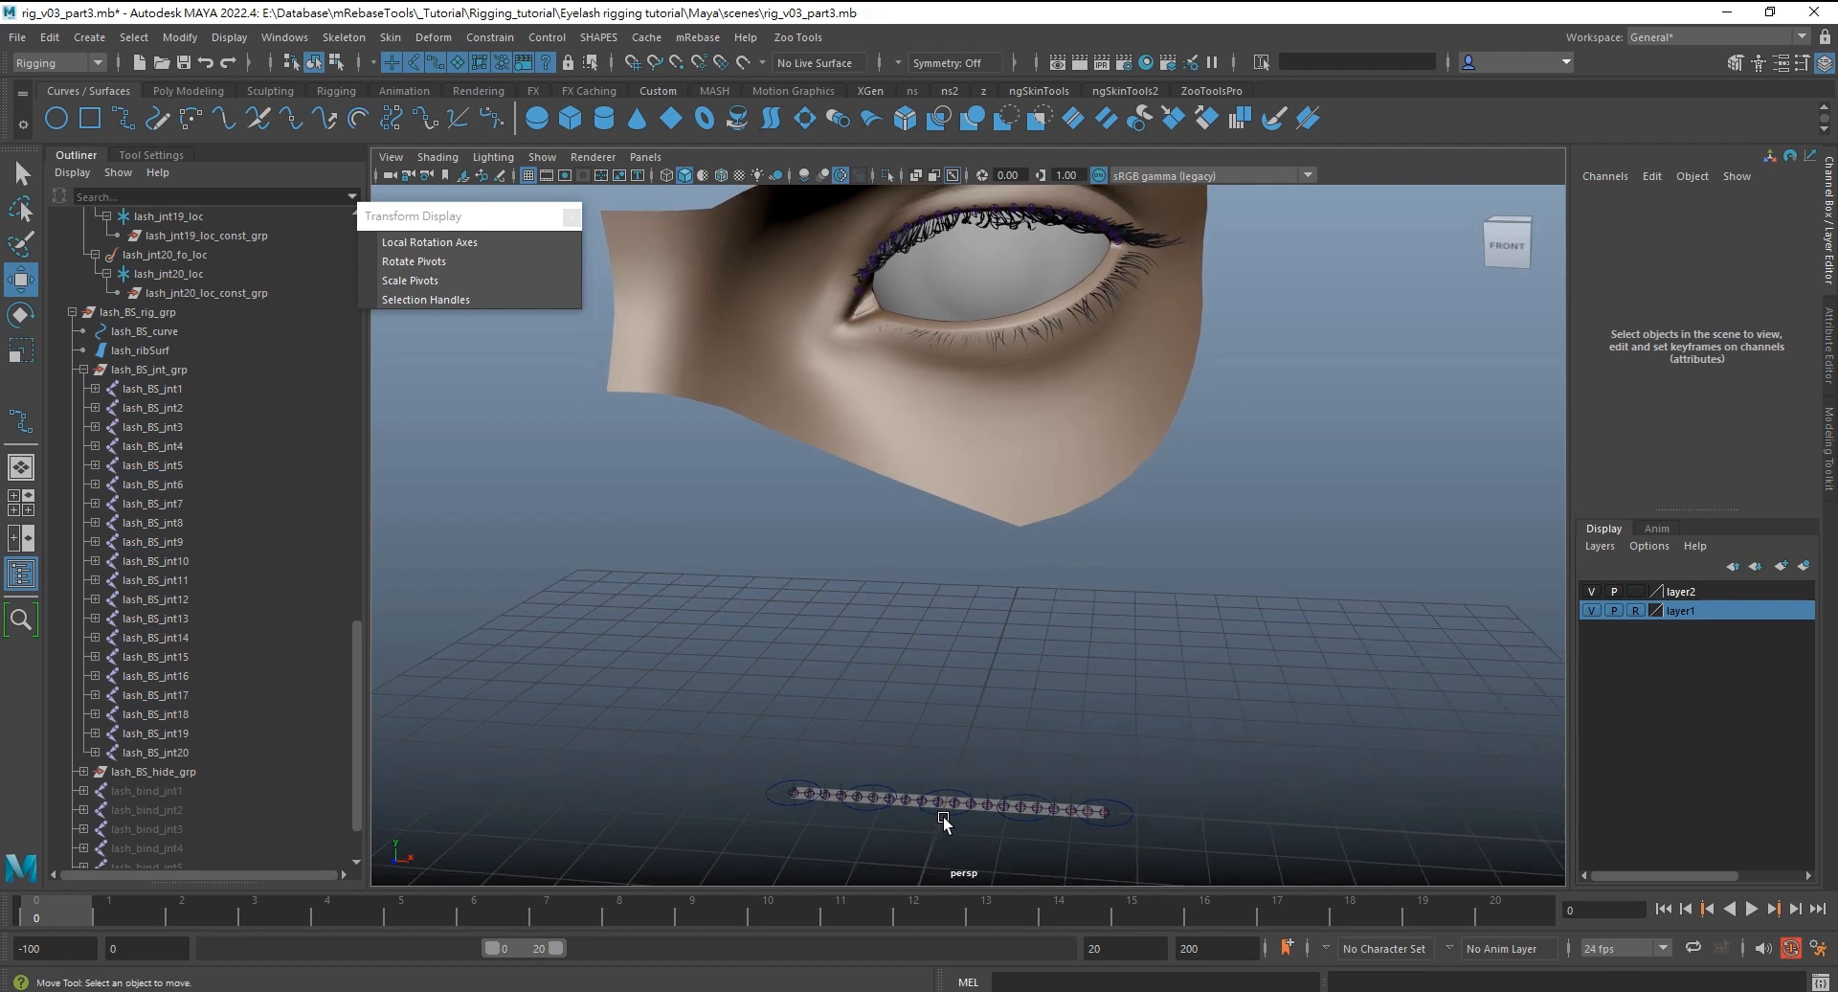
Test the lash rotation by rotating the ribbon controls lash_ctl3 and lash_ctl1, and undo the test rotation
click(944, 822)
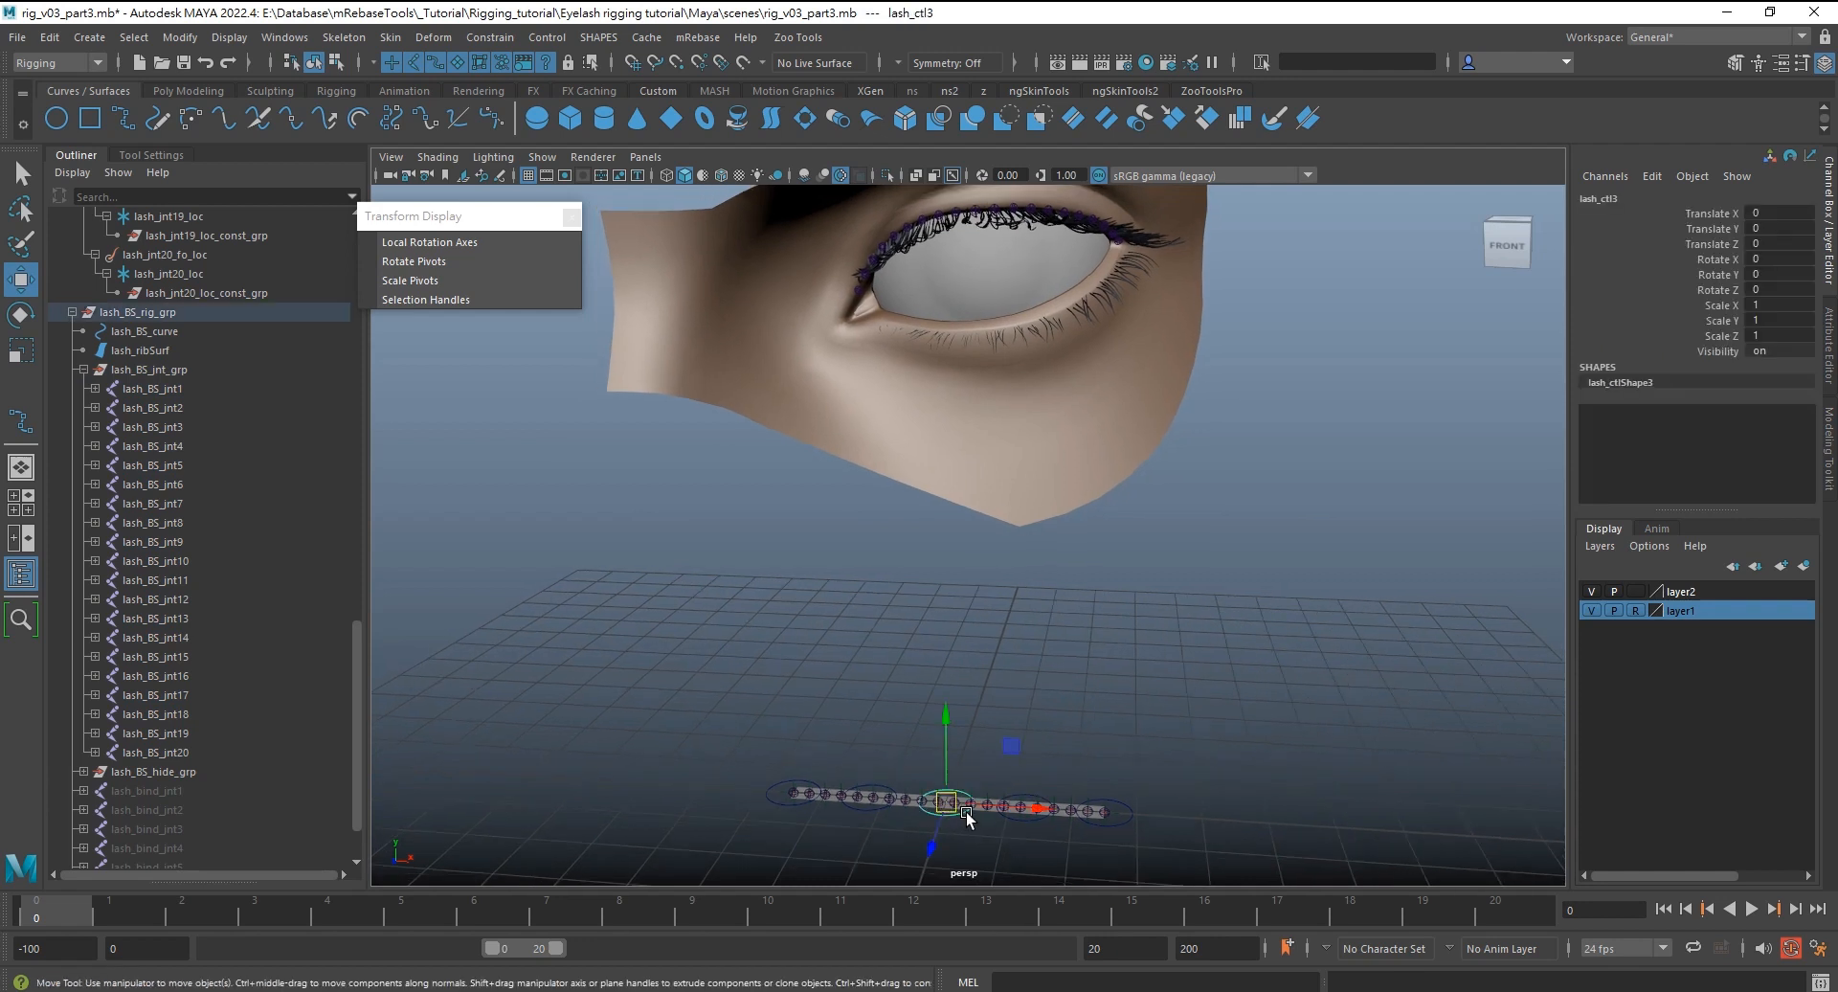
key(e)
drag(942, 743, 948, 745)
click(787, 804)
drag(783, 749, 870, 639)
key(ctrl+z)
alt+middle_drag(870, 640, 916, 689)
alt+drag(915, 689, 939, 657)
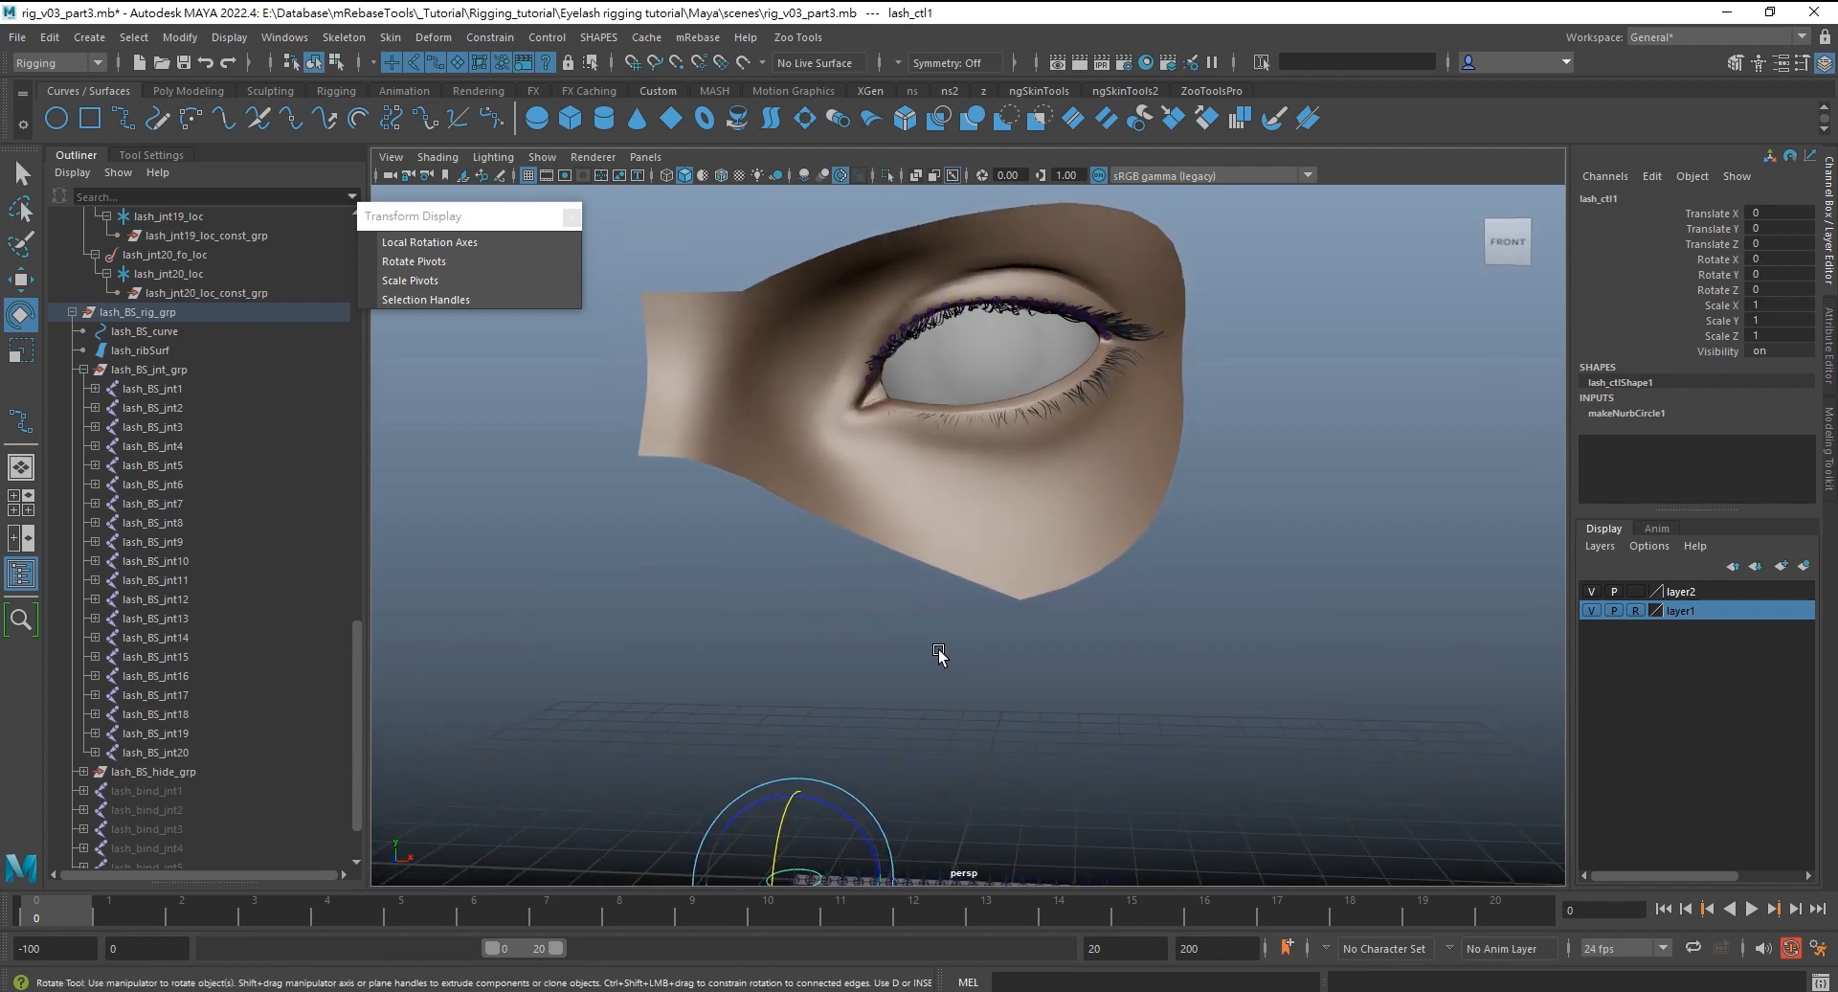
Play the blink animation and stop at frame 20, where the eyelid is closed
alt+middle_drag(939, 657, 937, 643)
scroll(937, 644, down, 1)
key(alt+v)
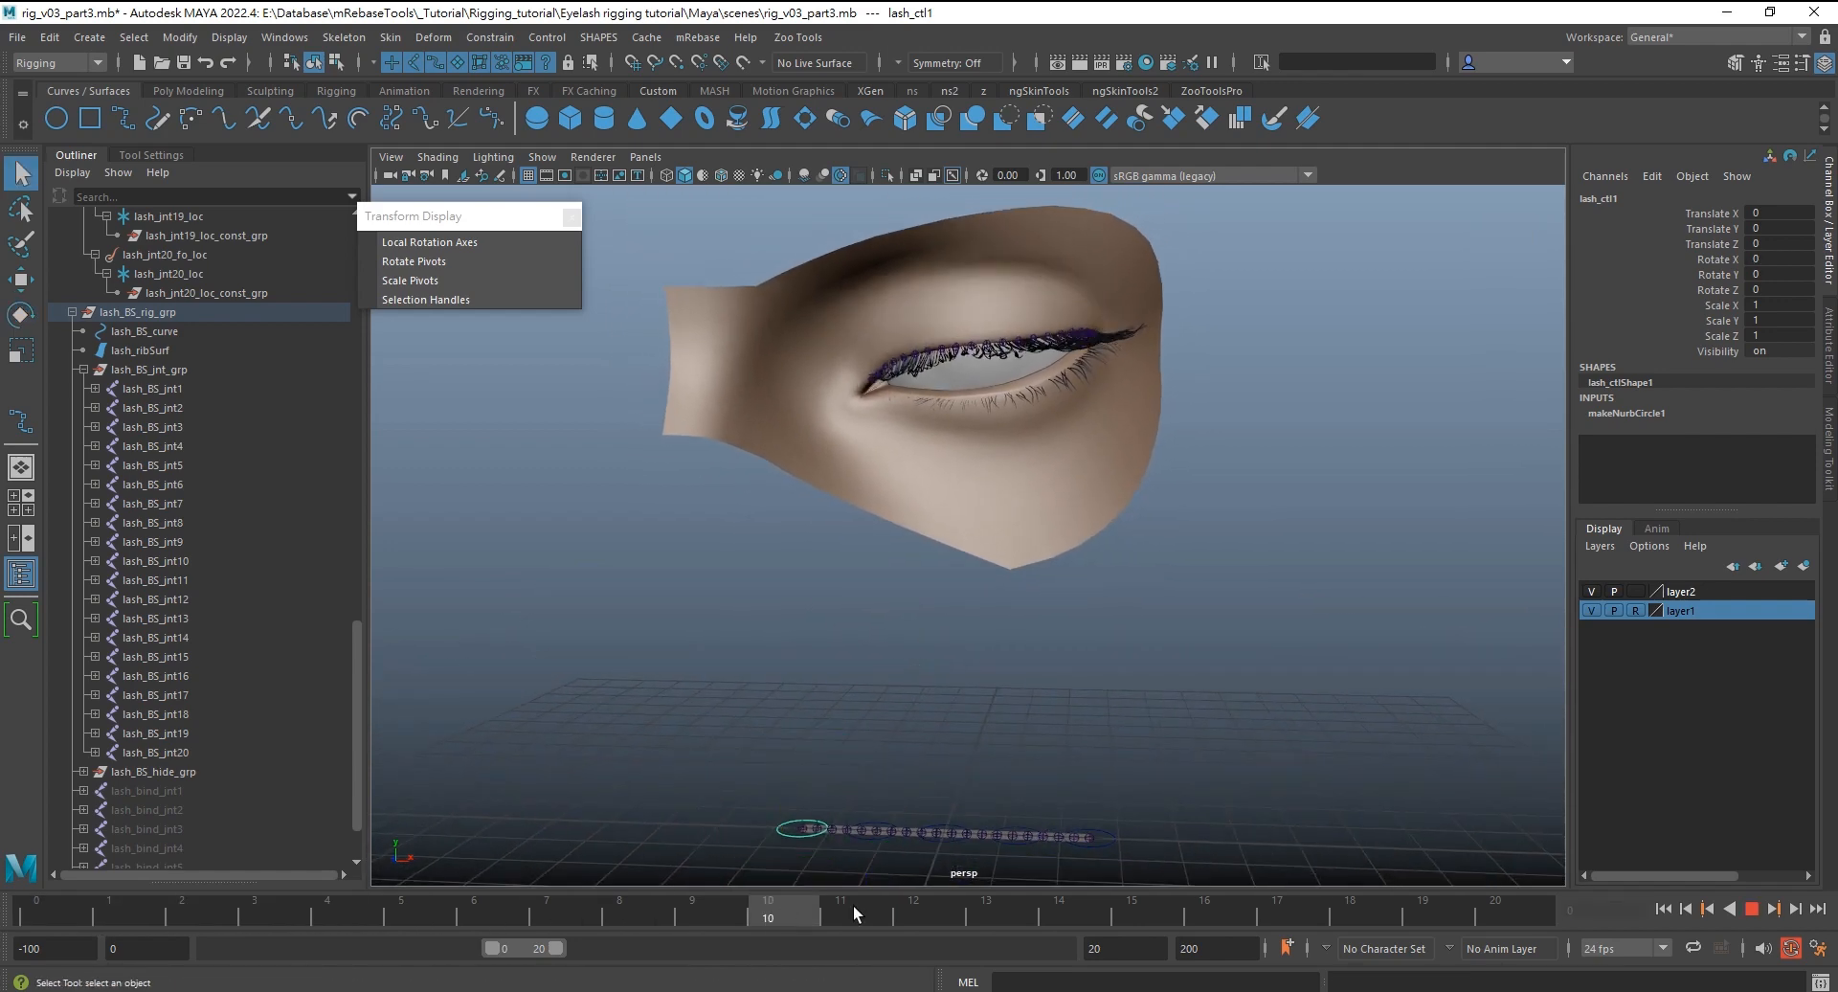
Rotate the ribbon control lash_ctl3 about 54 degrees and lash_ctl4 about 33 degrees around X to test the closed-eye lashes
click(933, 843)
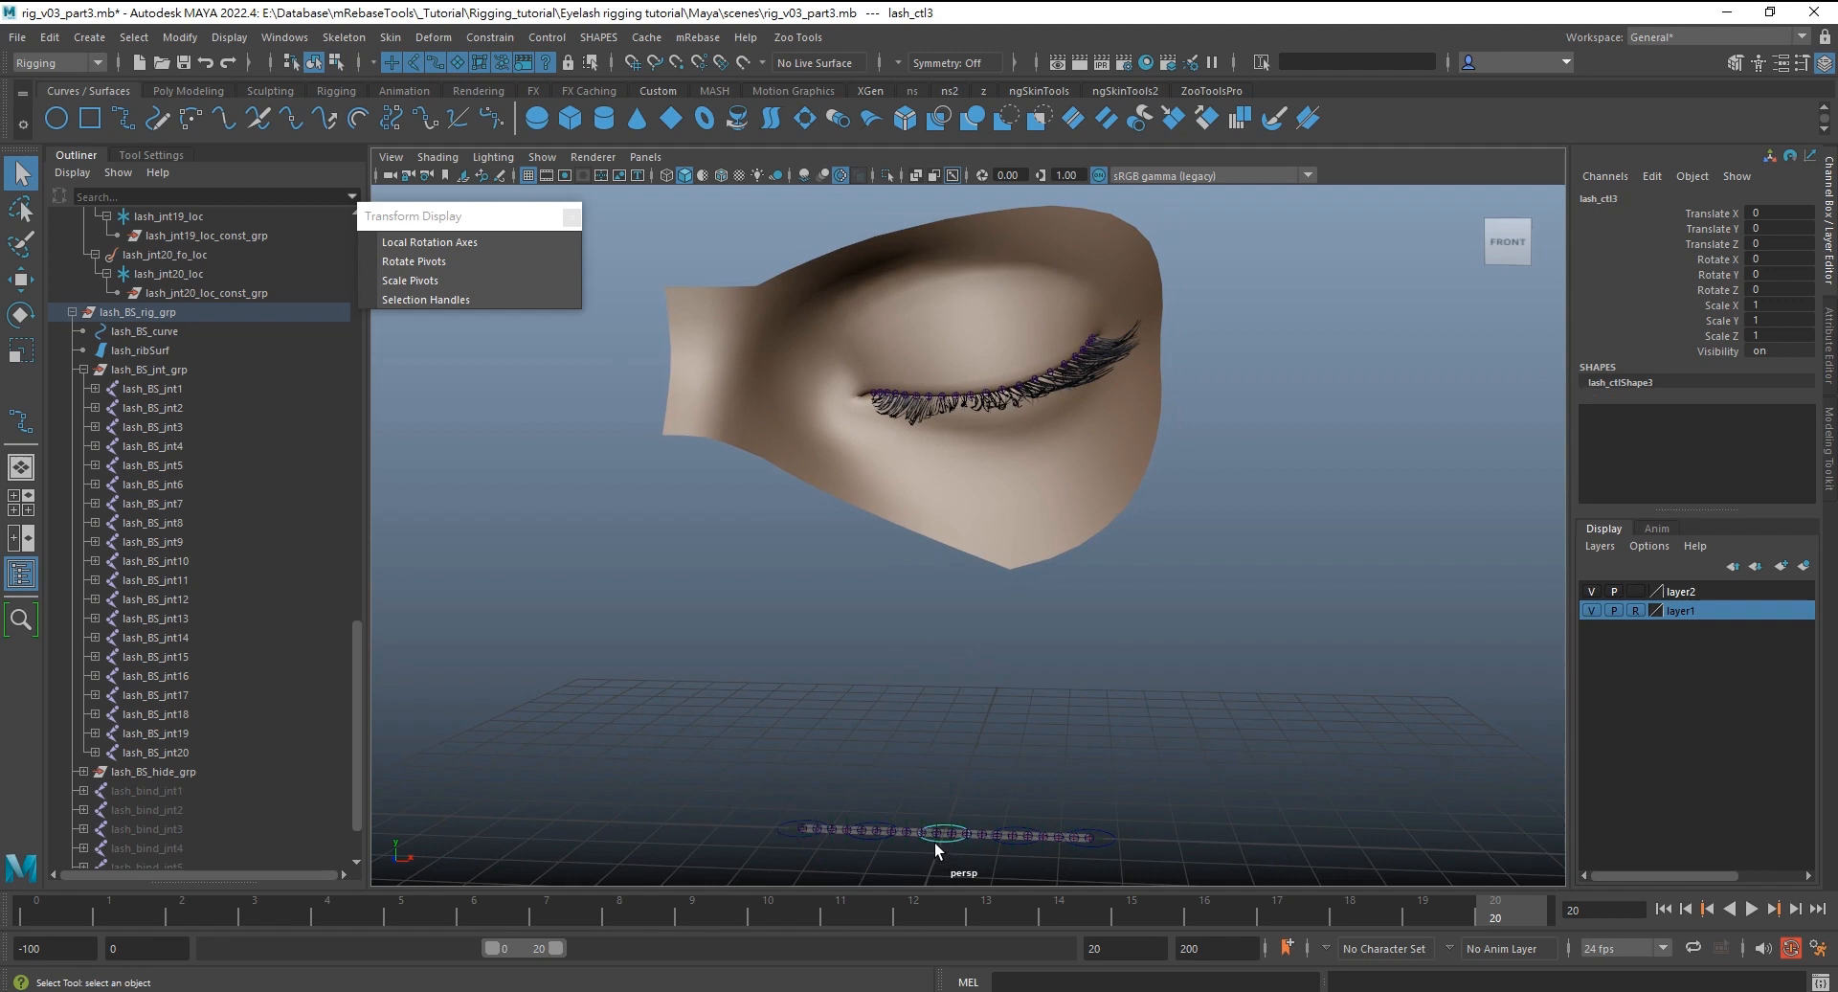
key(e)
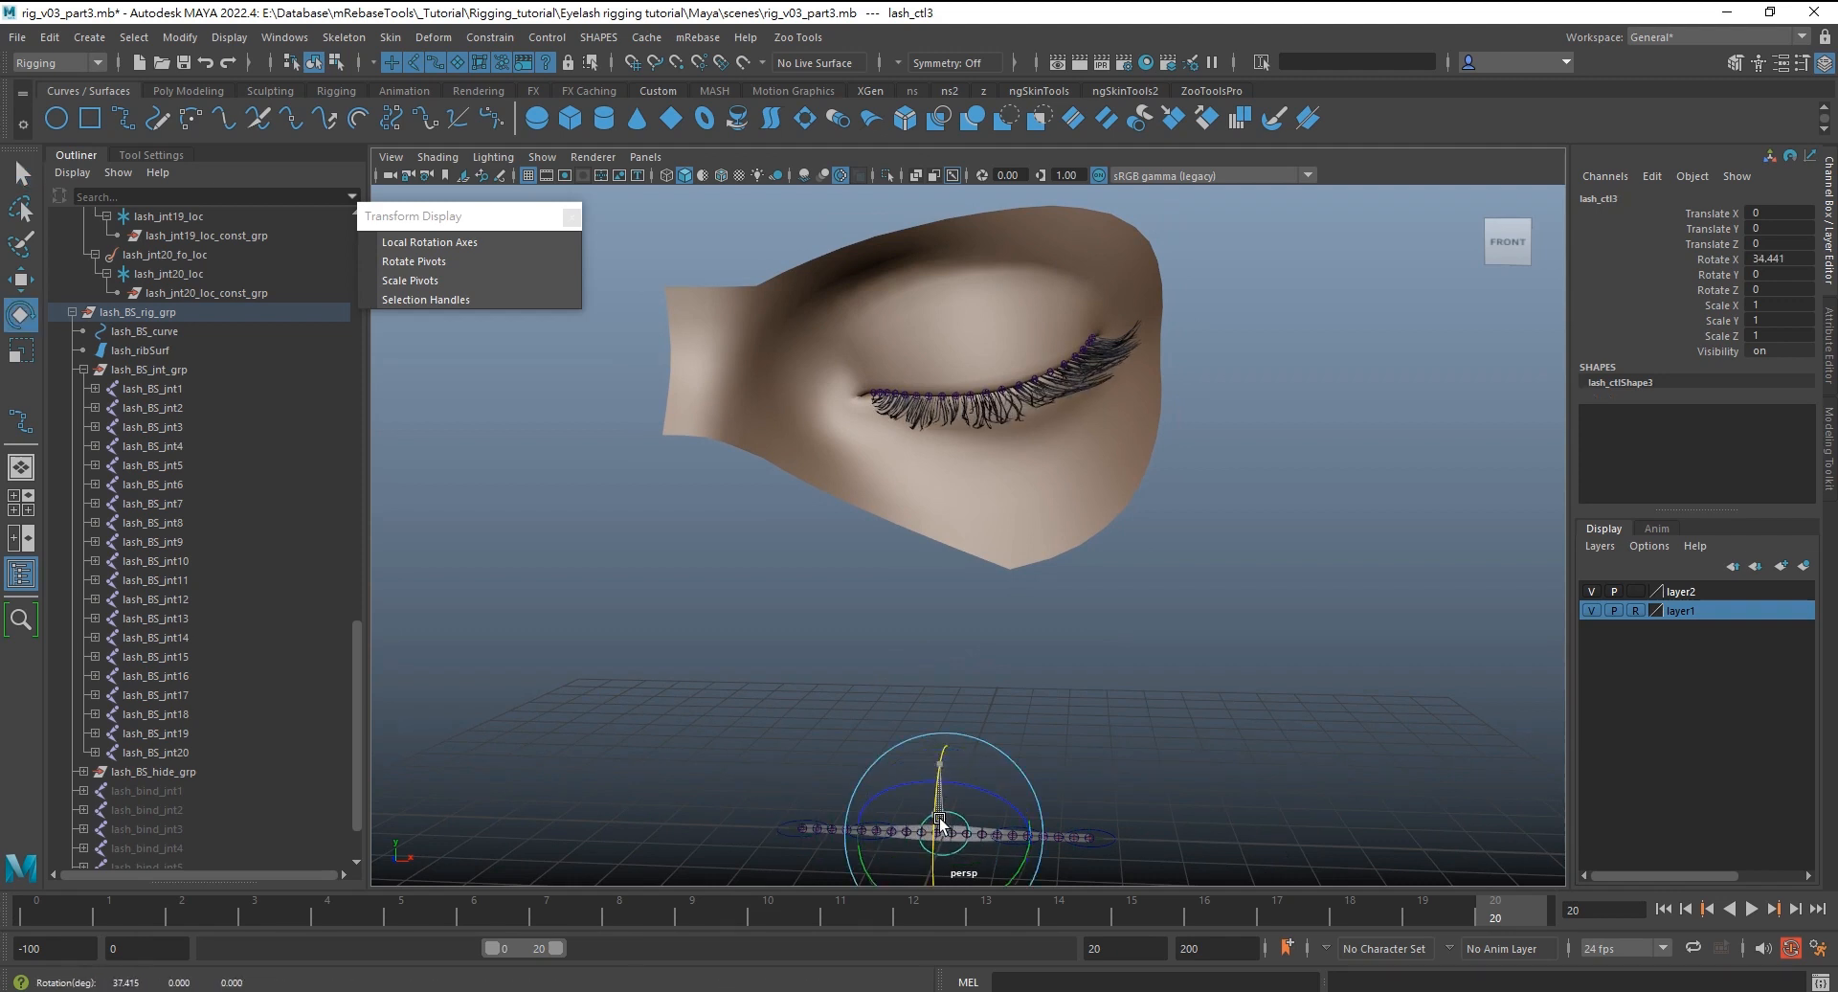
key(q)
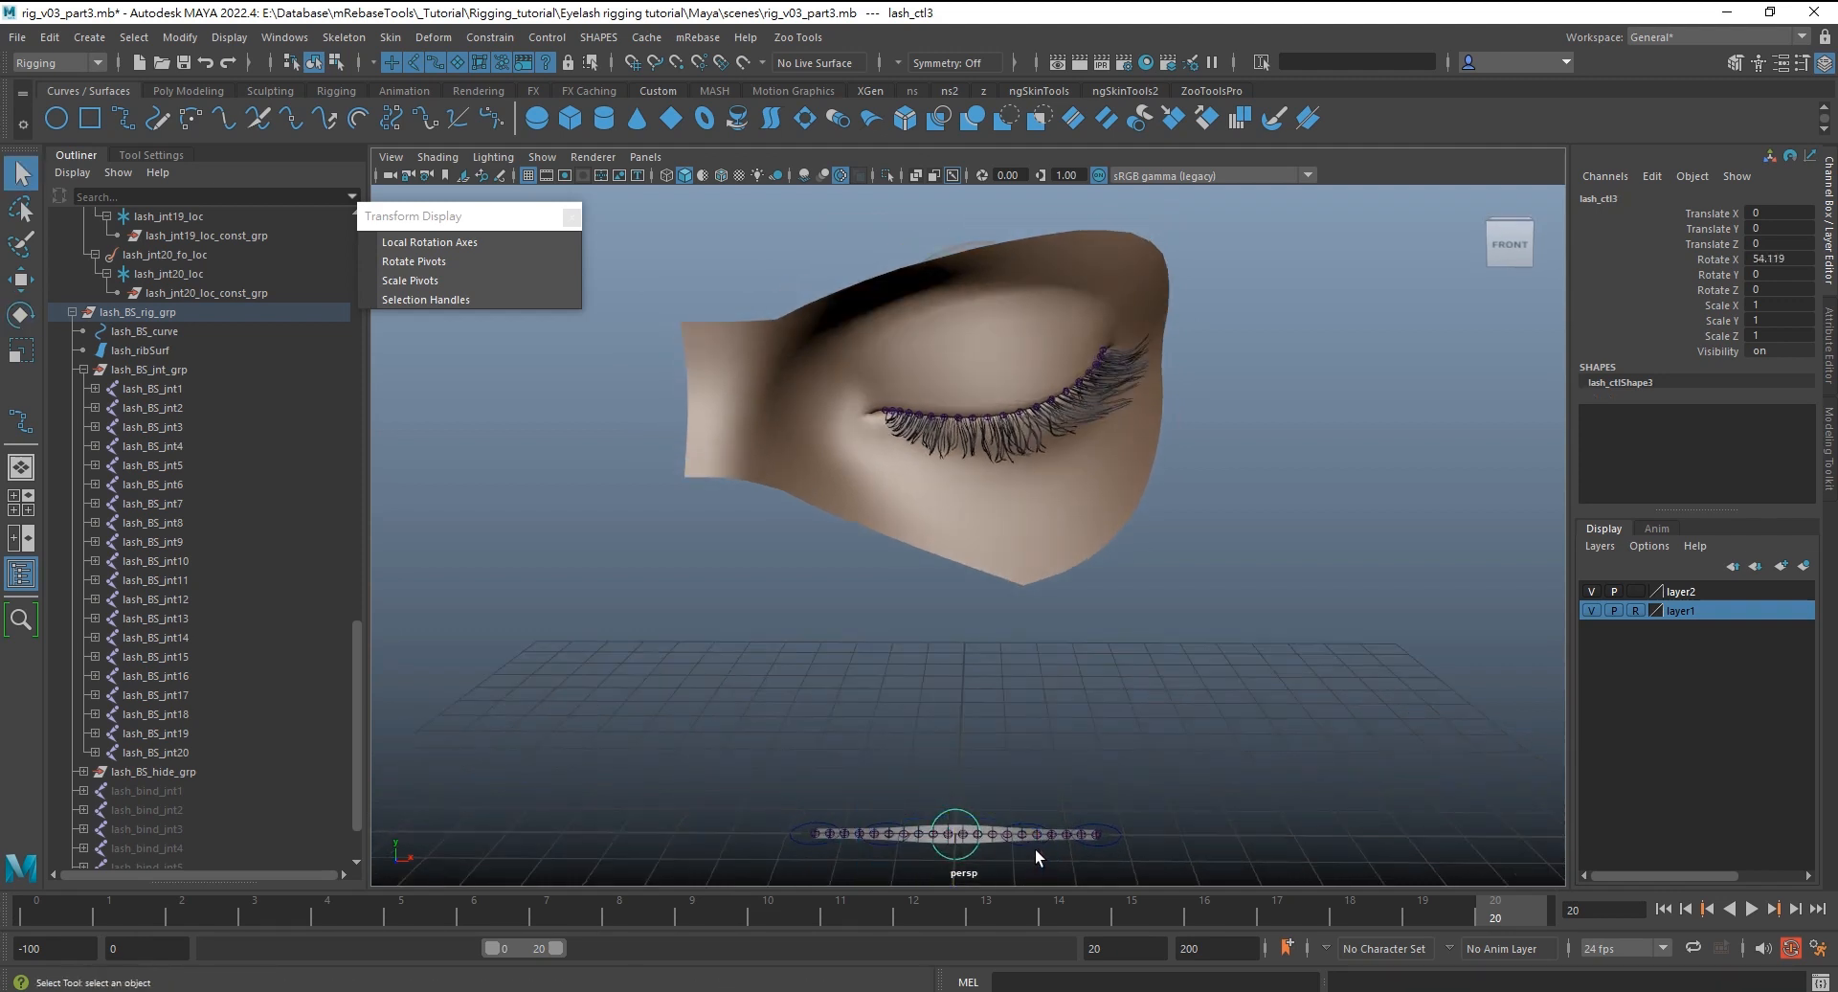
key(e)
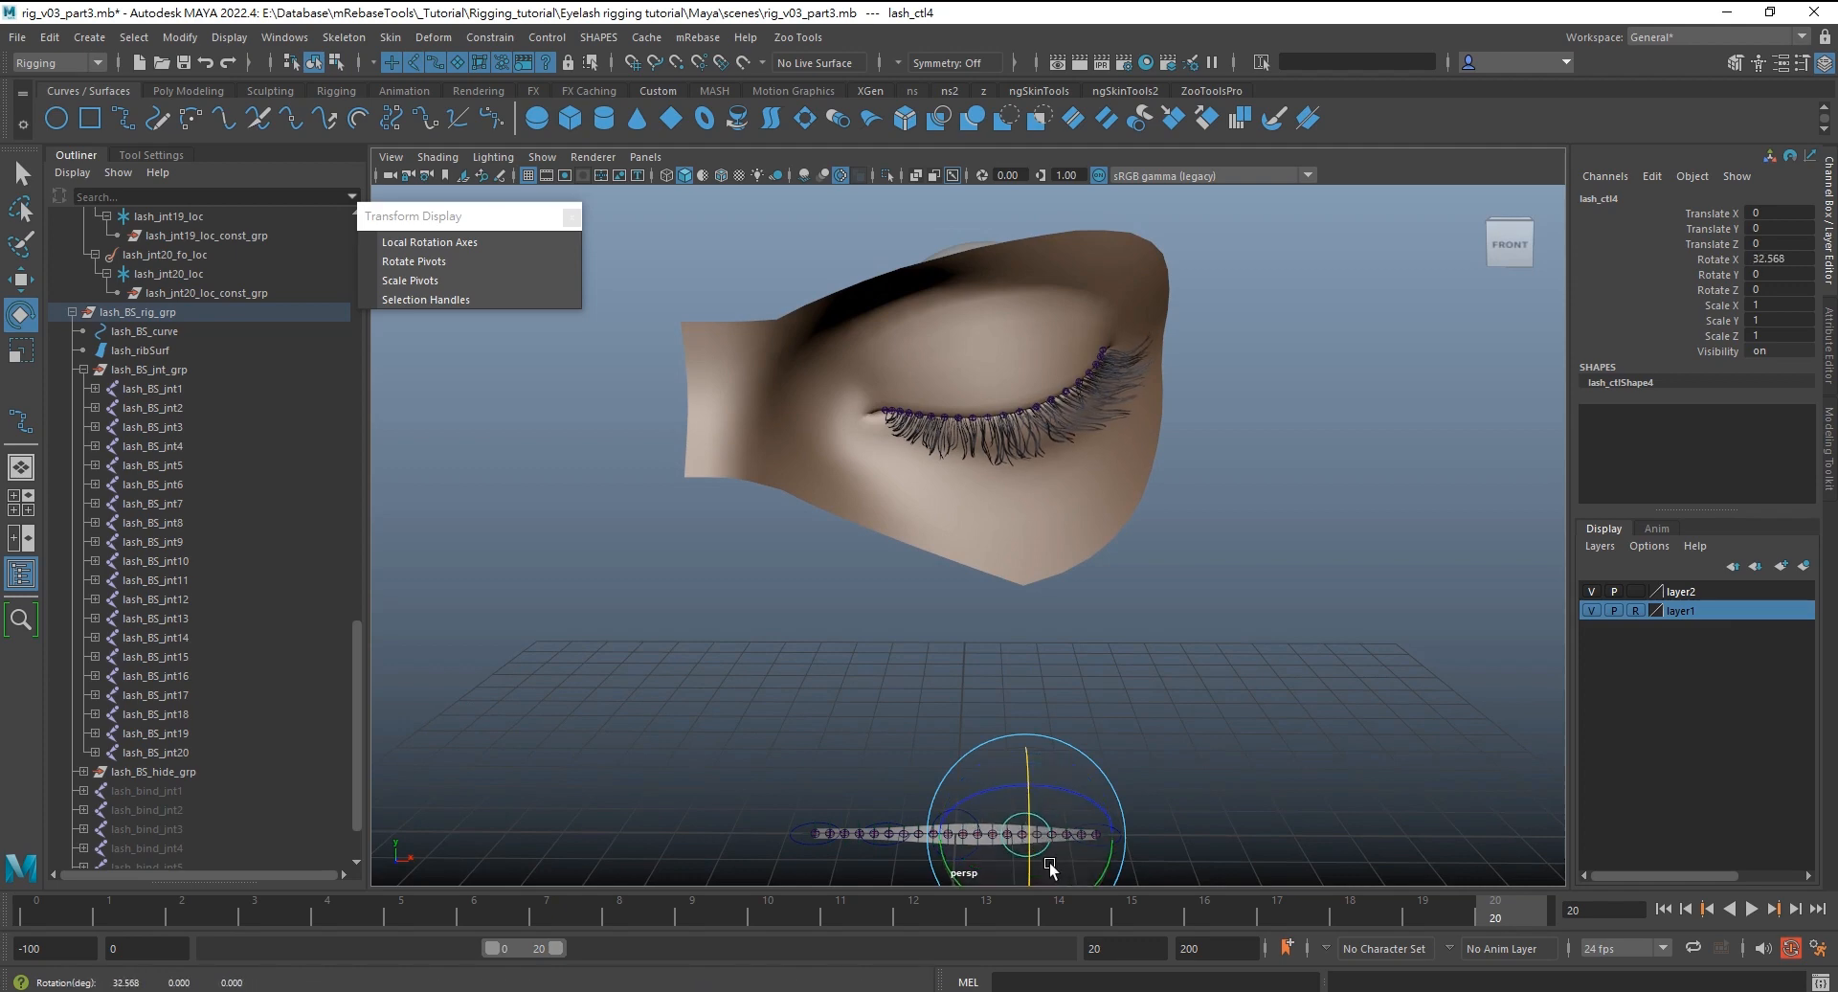